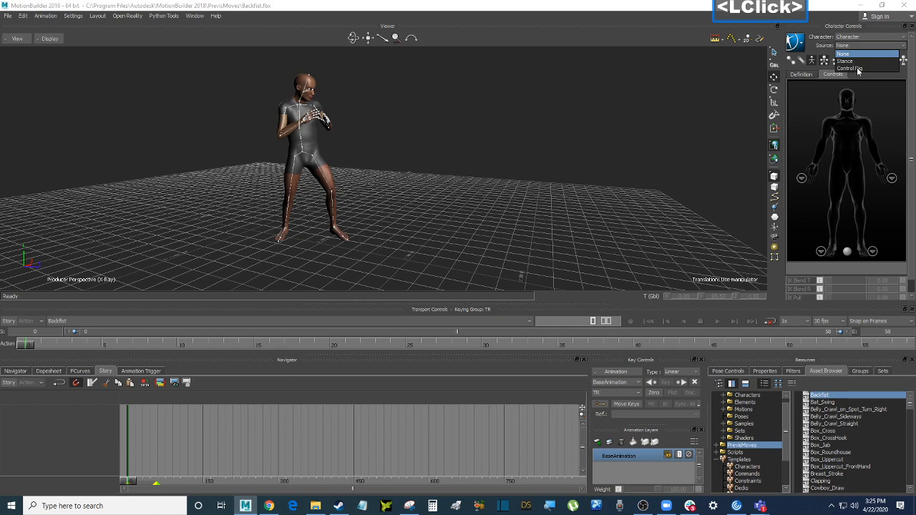
Drive the character from a Control Rig using an FK/IK rig
{"action": "left_click", "coordinate": [851, 68]}
{"action": "left_click", "coordinate": [420, 281]}
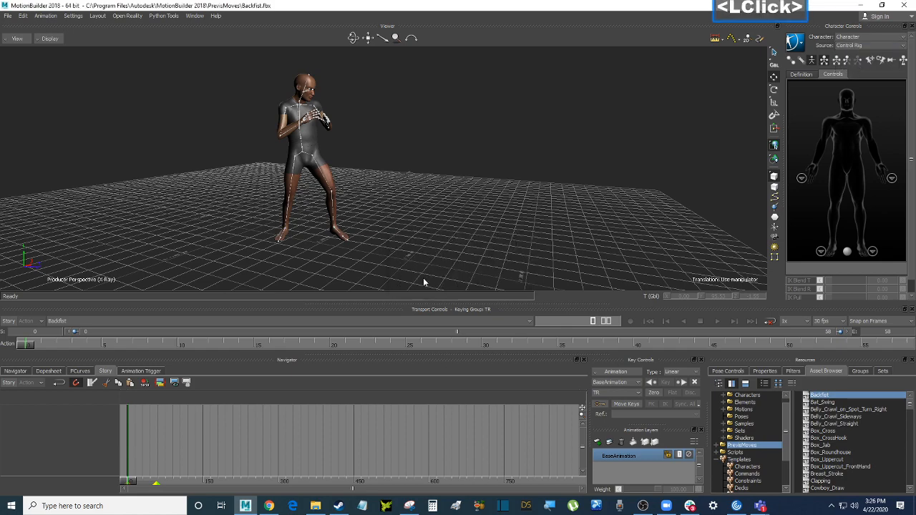
{"action": "left_click_drag", "start_coordinate": [399, 287], "coordinate": [402, 194], "text": "ctrl+shift"}
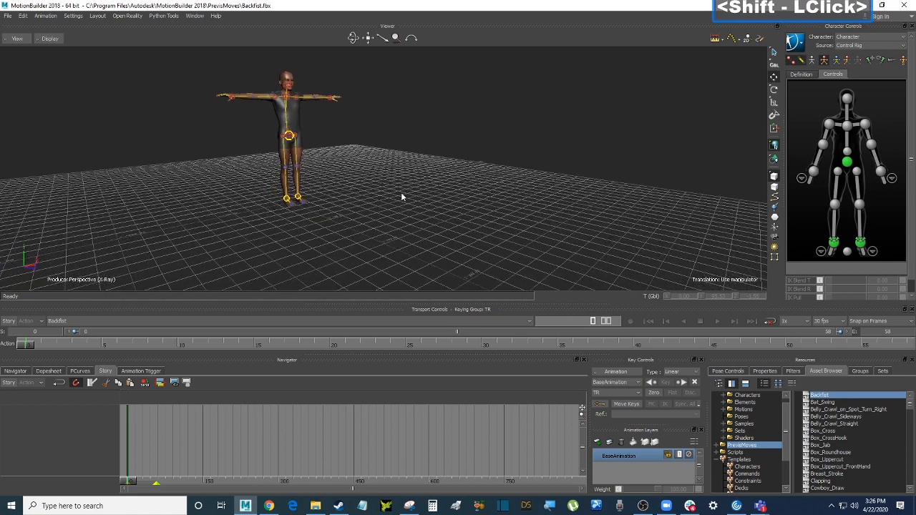
Insert a Character Animation Track in the Story and assign it to Character
{"action": "right_click", "coordinate": [104, 413]}
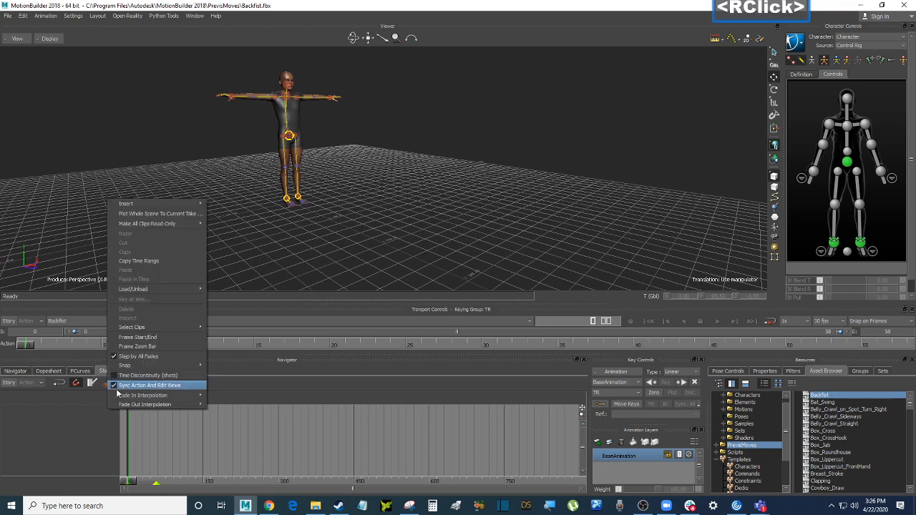
{"action": "mouse_move", "coordinate": [199, 208]}
{"action": "left_click", "coordinate": [247, 223]}
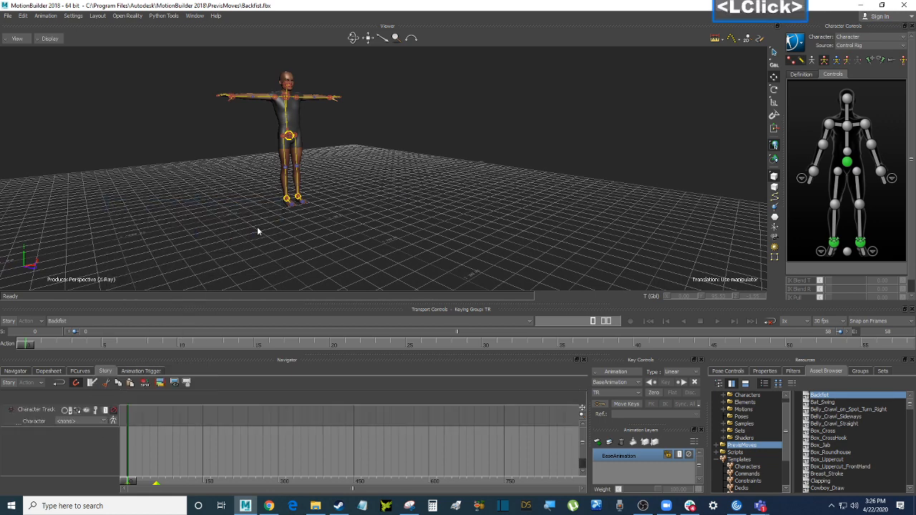
{"action": "left_click", "coordinate": [84, 419]}
{"action": "left_click", "coordinate": [84, 434]}
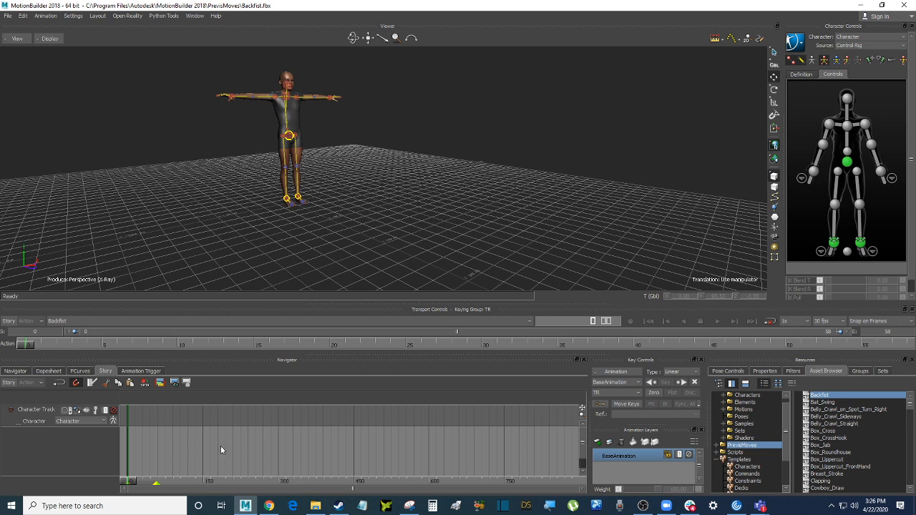
Find the Jog_Straight motion in the Asset Browser and pick it up
{"action": "scroll", "coordinate": [851, 429], "scroll_direction": "down", "scroll_amount": 8}
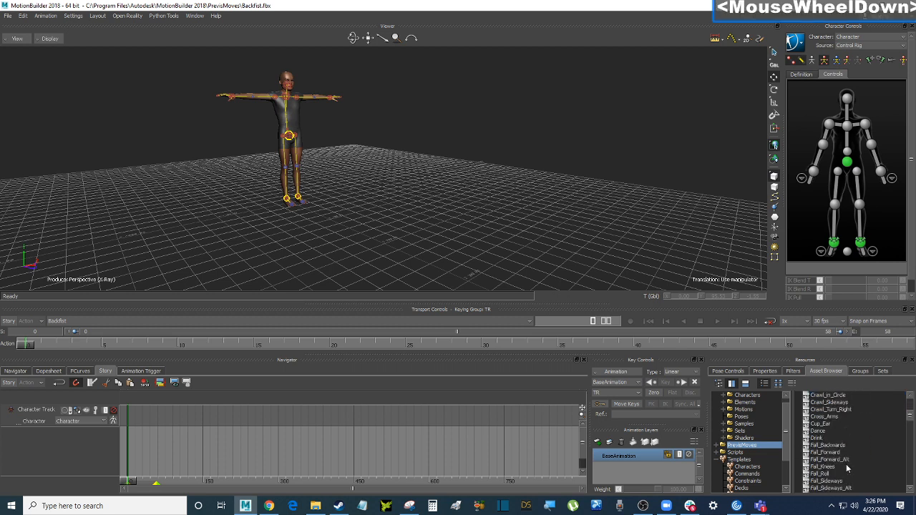
{"action": "scroll", "coordinate": [846, 468], "scroll_direction": "down", "scroll_amount": 2}
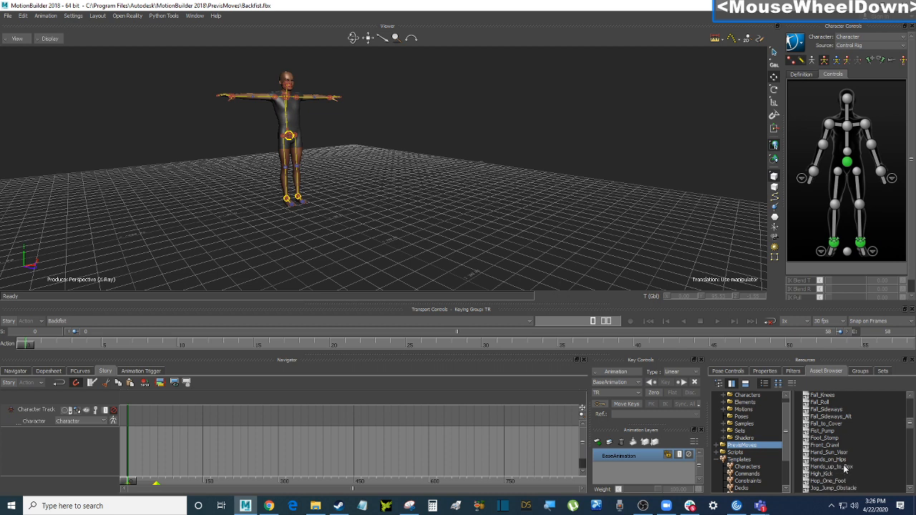
{"action": "scroll", "coordinate": [846, 468], "scroll_direction": "down", "scroll_amount": 5}
{"action": "scroll", "coordinate": [847, 468], "scroll_direction": "down", "scroll_amount": 2}
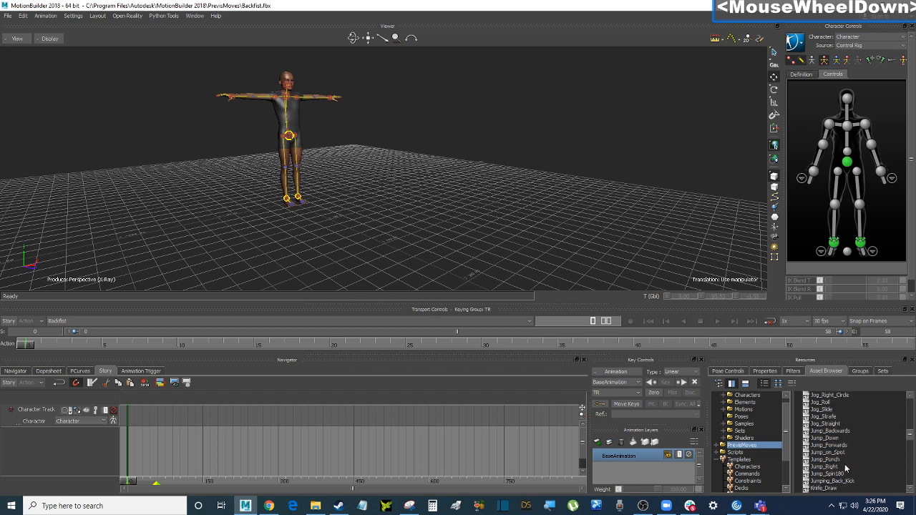
{"action": "scroll", "coordinate": [847, 468], "scroll_direction": "up", "scroll_amount": 1}
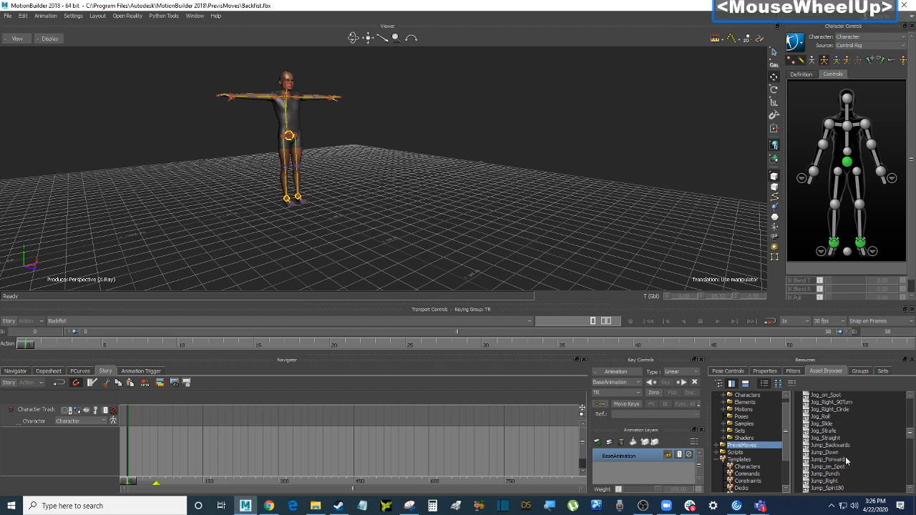
{"action": "left_click", "coordinate": [830, 438]}
Drop Jog_Straight onto the Character Track, enable Story mode, and preview the jog
{"action": "left_click_drag", "start_coordinate": [834, 440], "coordinate": [136, 421]}
{"action": "left_click", "coordinate": [211, 443]}
{"action": "key", "text": "a"}
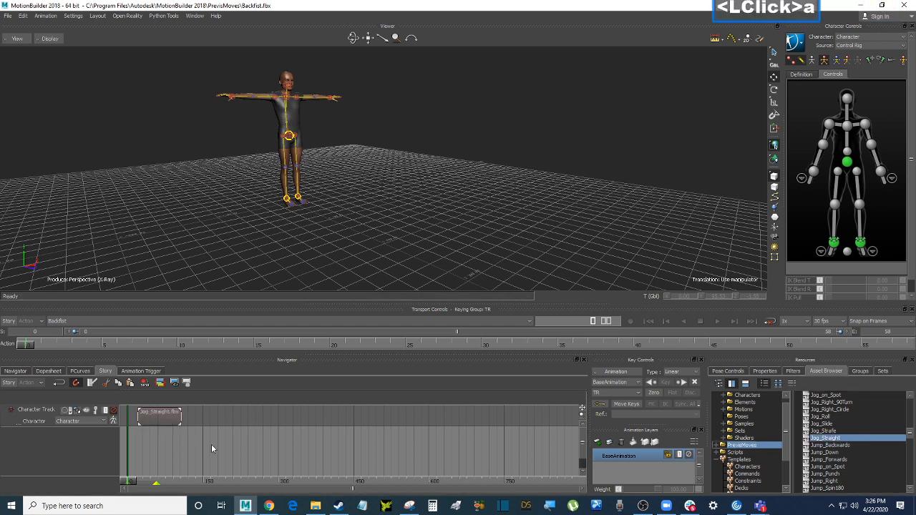
{"action": "left_click", "coordinate": [9, 322]}
{"action": "scroll", "coordinate": [469, 169], "scroll_direction": "down", "scroll_amount": 3}
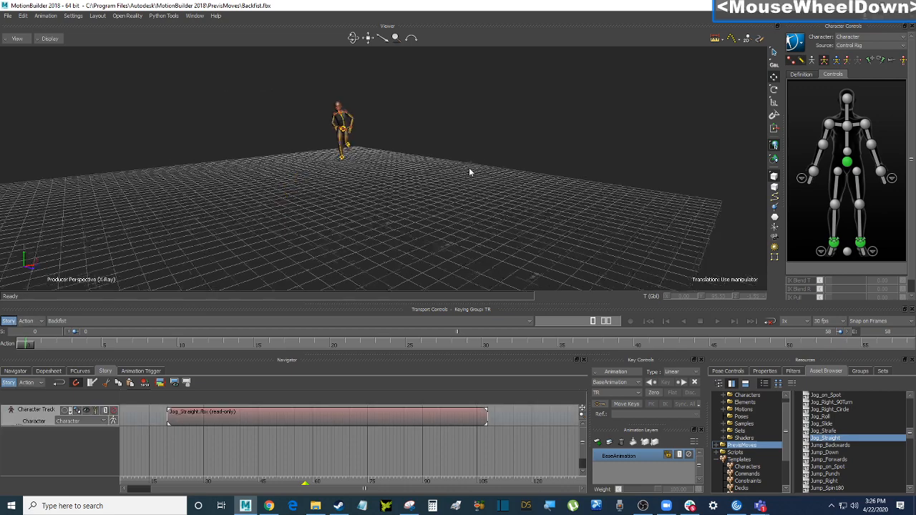
{"action": "mouse_move", "coordinate": [469, 169]}
{"action": "left_mouse_down", "text": "ctrl"}
{"action": "mouse_move", "coordinate": [411, 192]}
{"action": "mouse_move", "coordinate": [460, 189]}
{"action": "left_mouse_up", "text": "ctrl"}
{"action": "key", "text": "ctrl+space"}
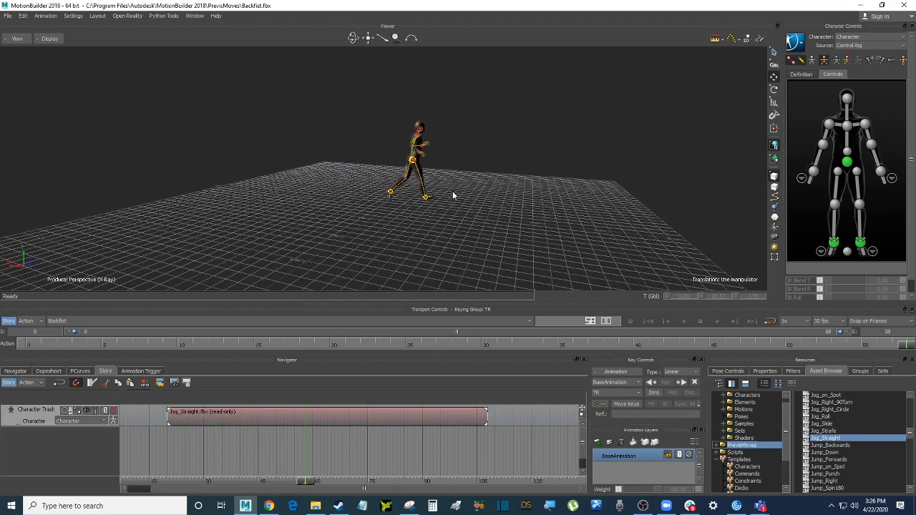
{"action": "key", "text": "ctrl+space"}
{"action": "key", "text": "ctrl+Home"}
Lengthen the Jog_Straight clip in the Story timeline and play it back
{"action": "mouse_move", "coordinate": [328, 448]}
{"action": "left_mouse_down", "text": "shift"}
{"action": "mouse_move", "coordinate": [406, 440]}
{"action": "mouse_move", "coordinate": [315, 438]}
{"action": "left_mouse_up", "text": "shift"}
{"action": "left_click", "coordinate": [407, 412]}
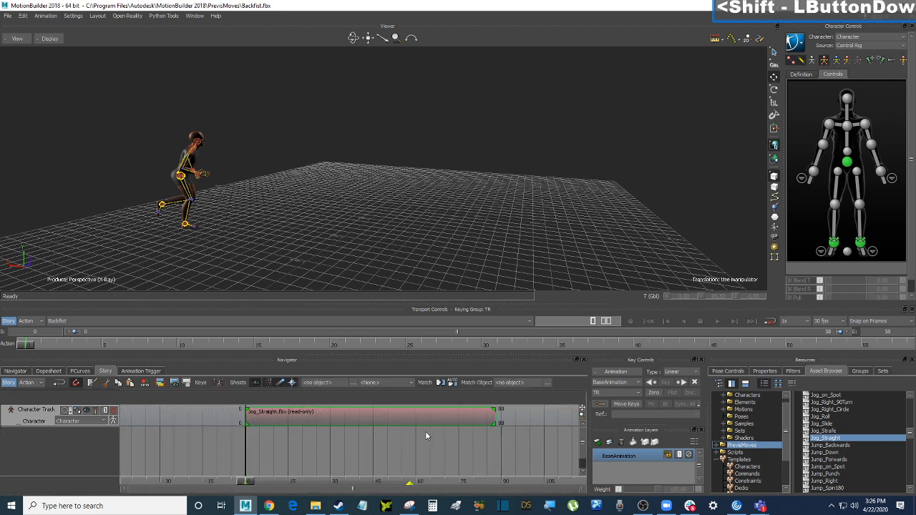
{"action": "left_click_drag", "start_coordinate": [425, 430], "coordinate": [310, 446], "text": "shift"}
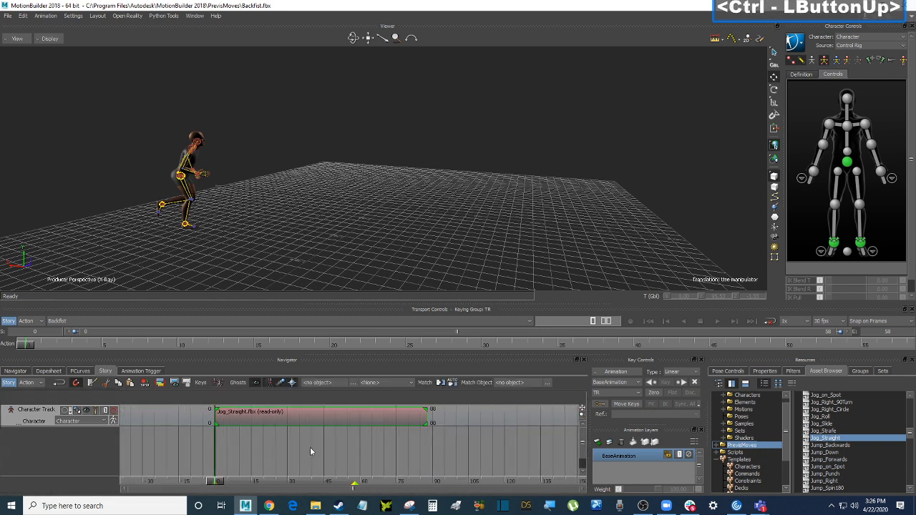
{"action": "left_click_drag", "start_coordinate": [382, 442], "coordinate": [279, 445], "text": "ctrl"}
{"action": "left_click_drag", "start_coordinate": [397, 456], "coordinate": [278, 458], "text": "shift"}
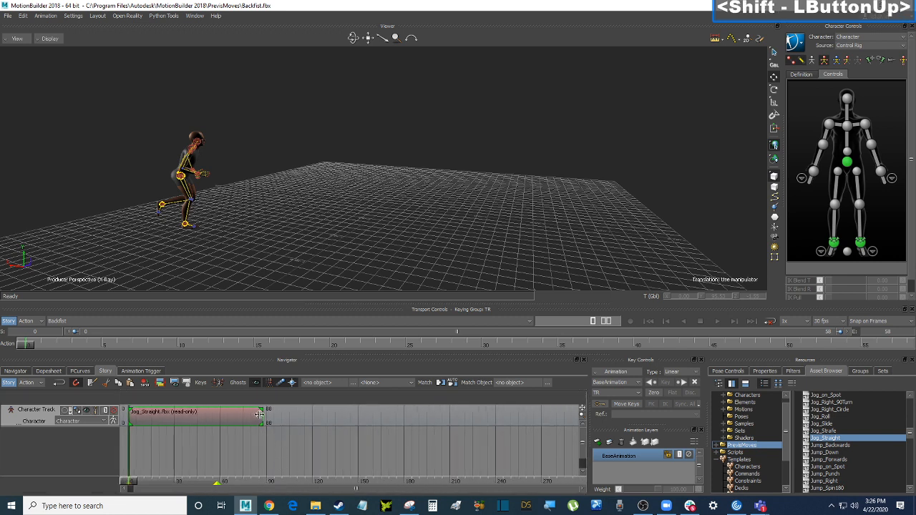
{"action": "left_click_drag", "start_coordinate": [259, 414], "coordinate": [398, 426]}
{"action": "key", "text": "ctrl+space"}
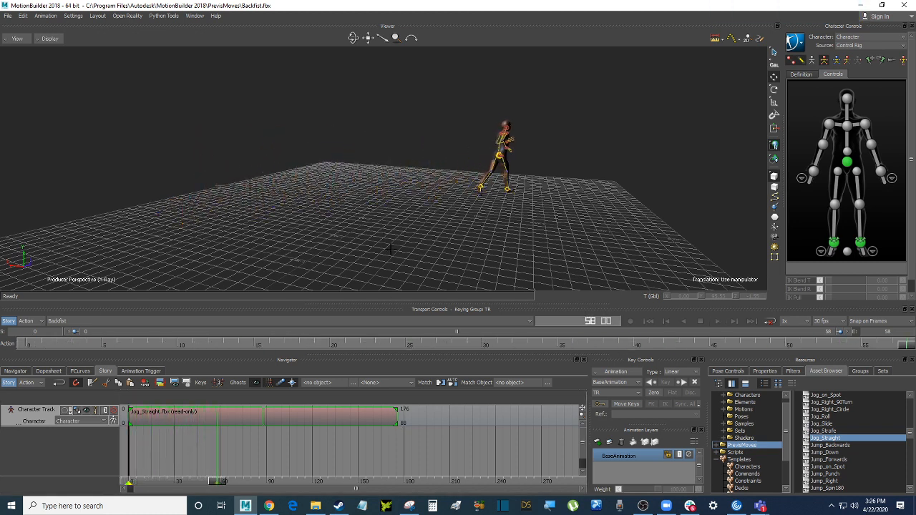
Fit the scene range to the clip and set the timeline End frame to 100
{"action": "right_click", "coordinate": [320, 415]}
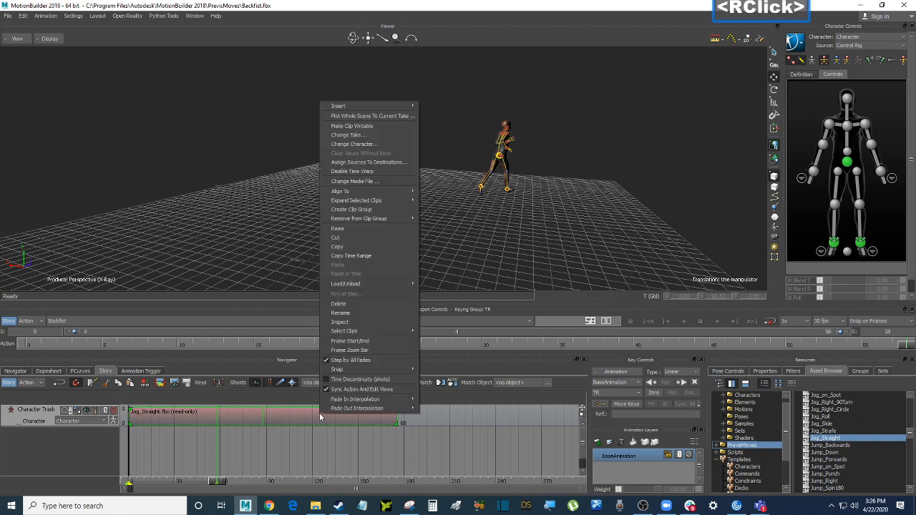
{"action": "left_click", "coordinate": [375, 330]}
{"action": "key", "text": "ctrl+space"}
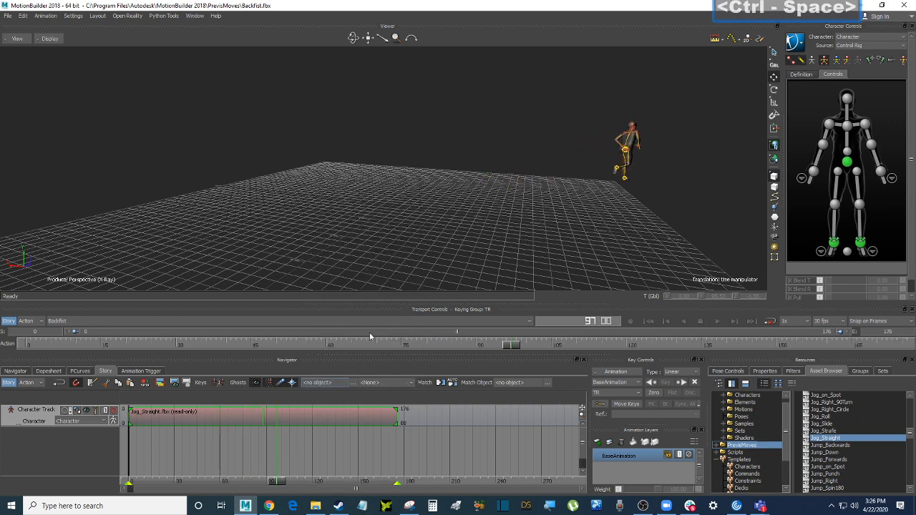
{"action": "left_click_drag", "start_coordinate": [380, 282], "coordinate": [511, 300], "text": "ctrl+shift"}
{"action": "left_click", "coordinate": [895, 334]}
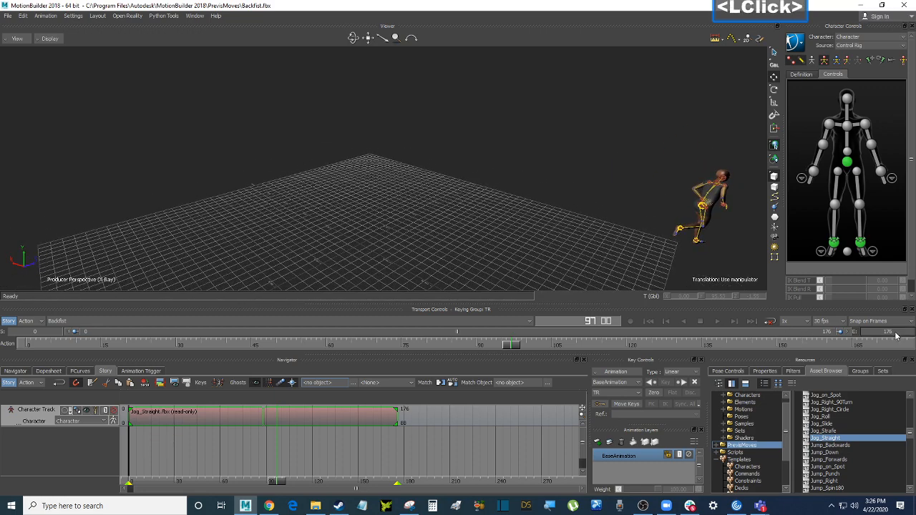
{"action": "type", "text": "100"}
{"action": "key", "text": "Return"}
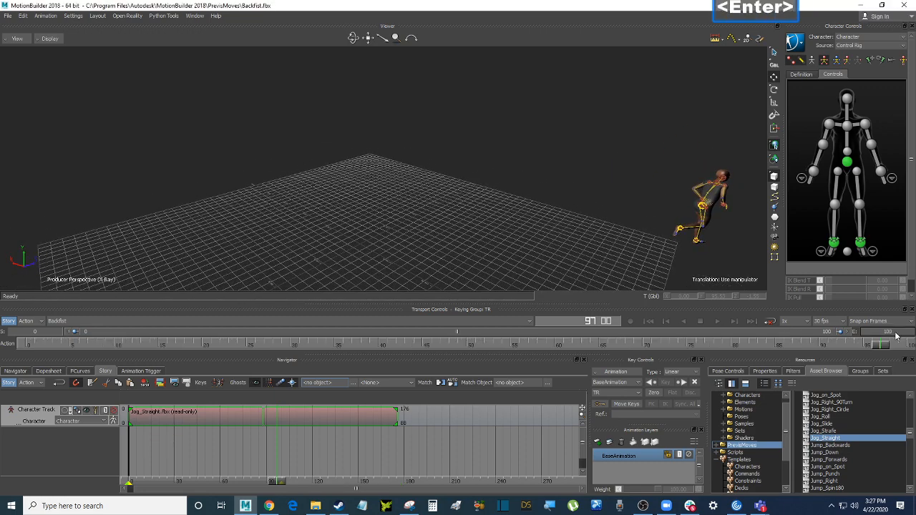
{"action": "left_click_drag", "start_coordinate": [458, 197], "coordinate": [434, 207], "text": "ctrl"}
{"action": "key", "text": "ctrl+Home"}
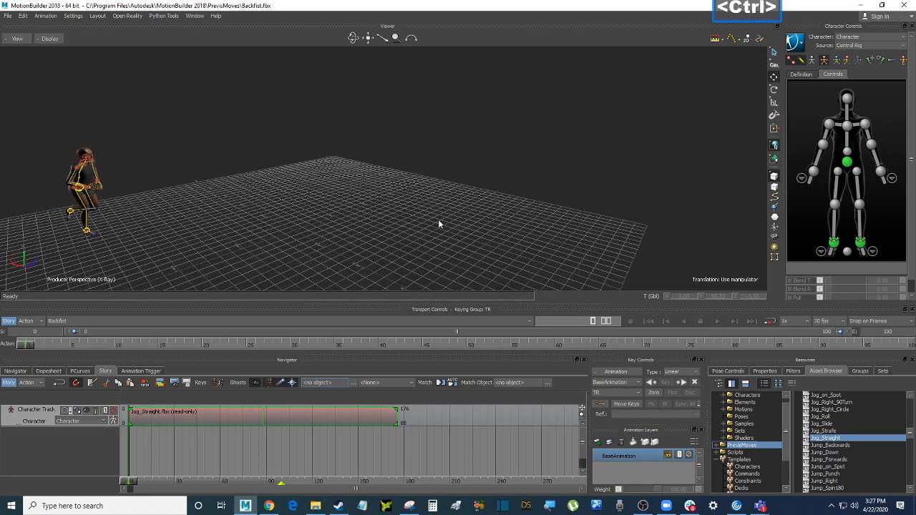
Turn off X-Ray so the character displays solid, and collapse the ClipArt folder
{"action": "key", "text": "ctrl+a"}
{"action": "left_click", "coordinate": [372, 148]}
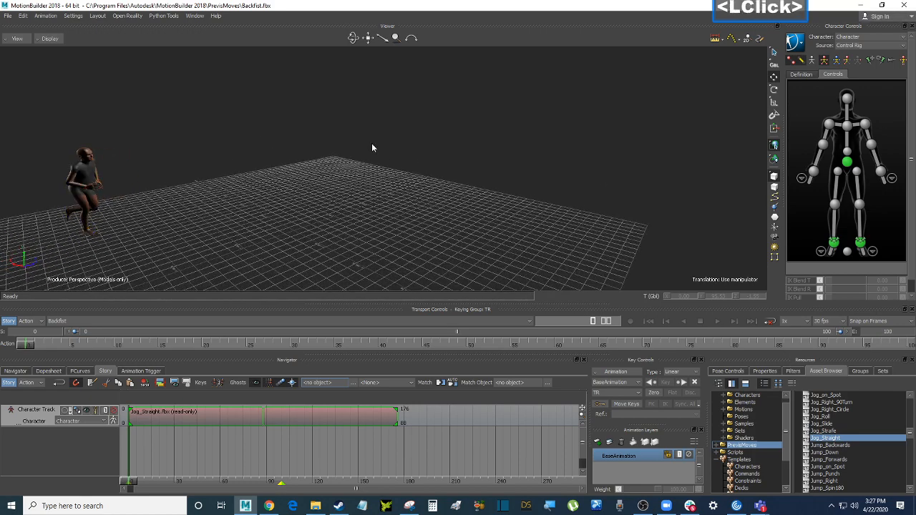
{"action": "scroll", "coordinate": [771, 437], "scroll_direction": "up", "scroll_amount": 1}
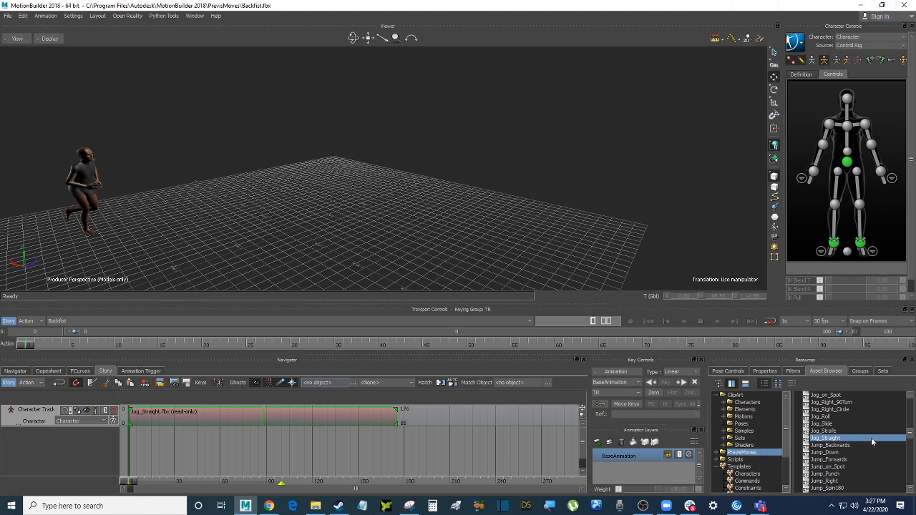
{"action": "left_click", "coordinate": [717, 396]}
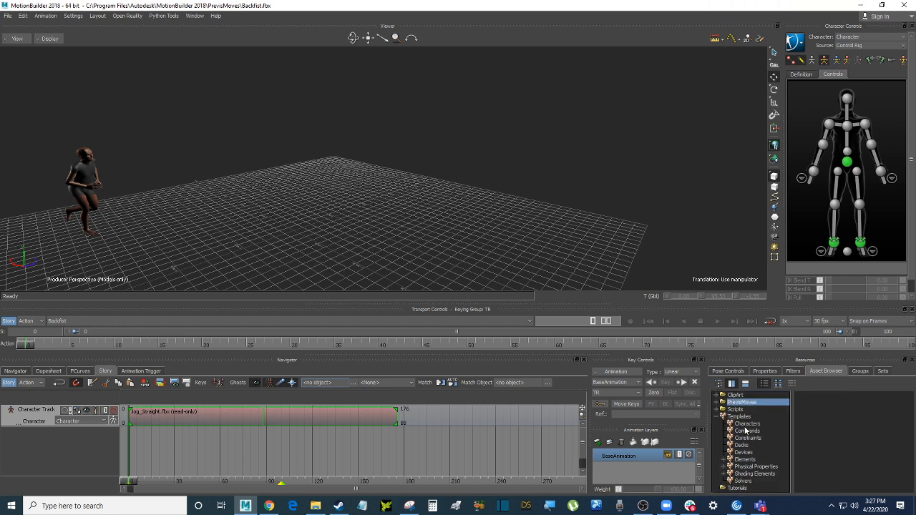
{"action": "left_click", "coordinate": [358, 101]}
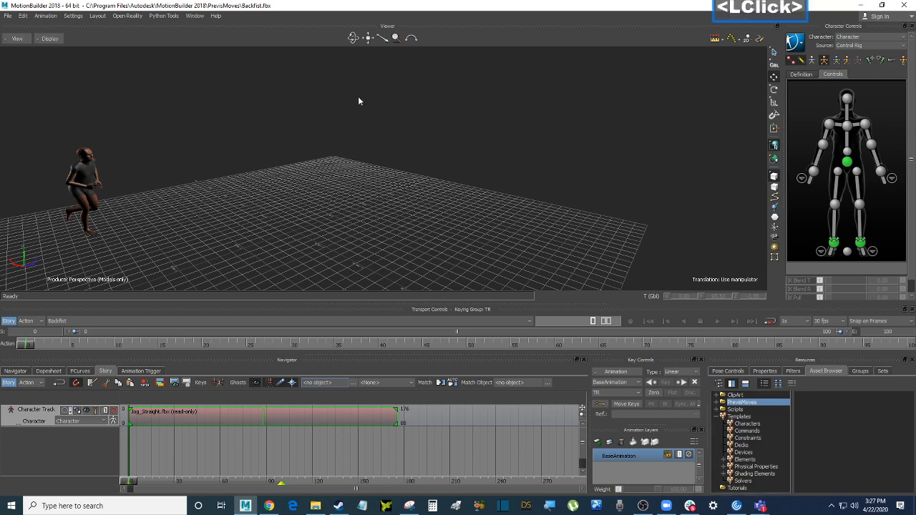
Save the scene as polish_vfx_lights_001.fbx in the Dawson folder with default save options
{"action": "left_click", "coordinate": [10, 17]}
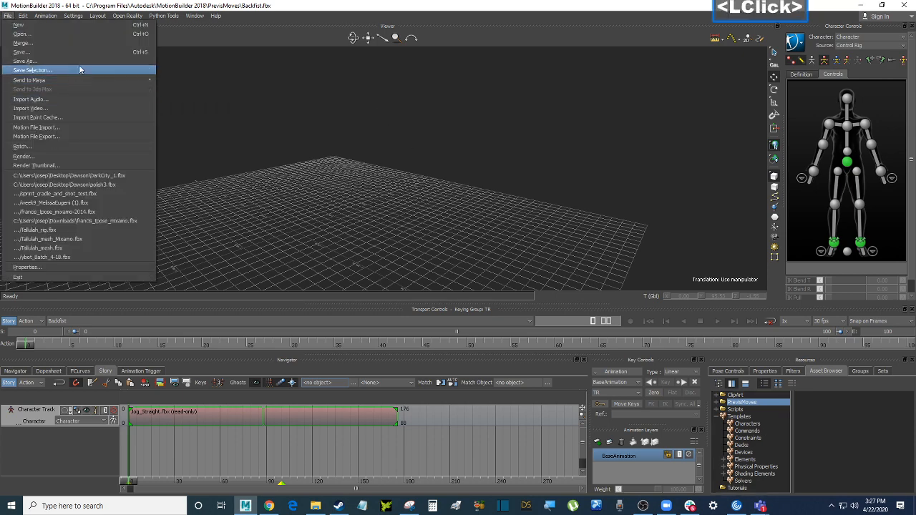
{"action": "left_click", "coordinate": [79, 65]}
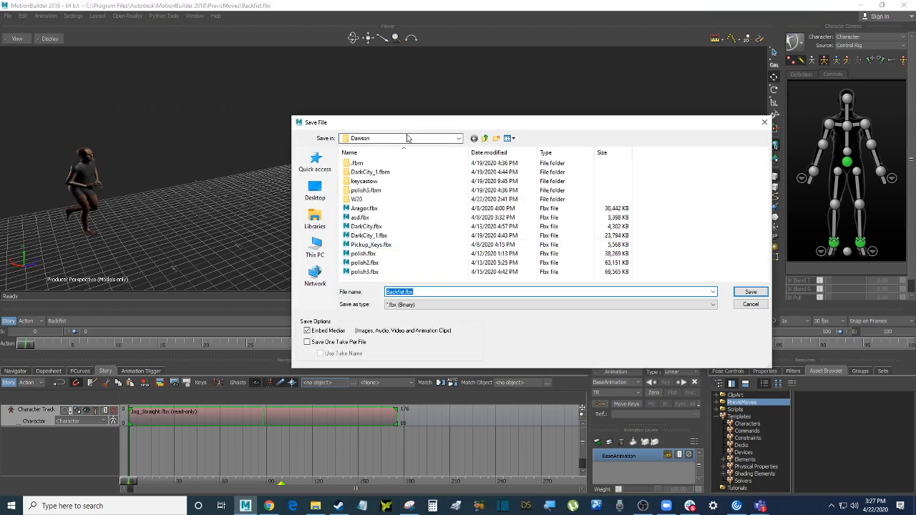
{"action": "left_click_drag", "start_coordinate": [430, 123], "coordinate": [414, 124]}
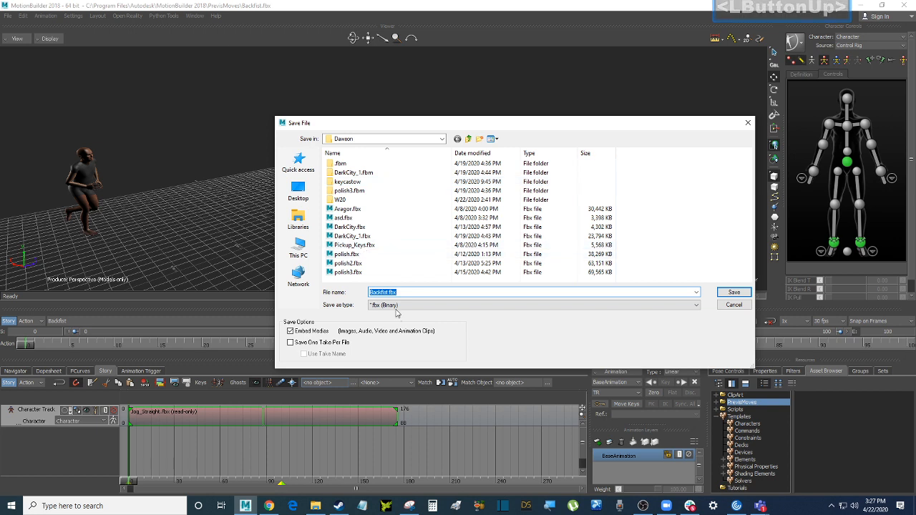
{"action": "left_click", "coordinate": [342, 273]}
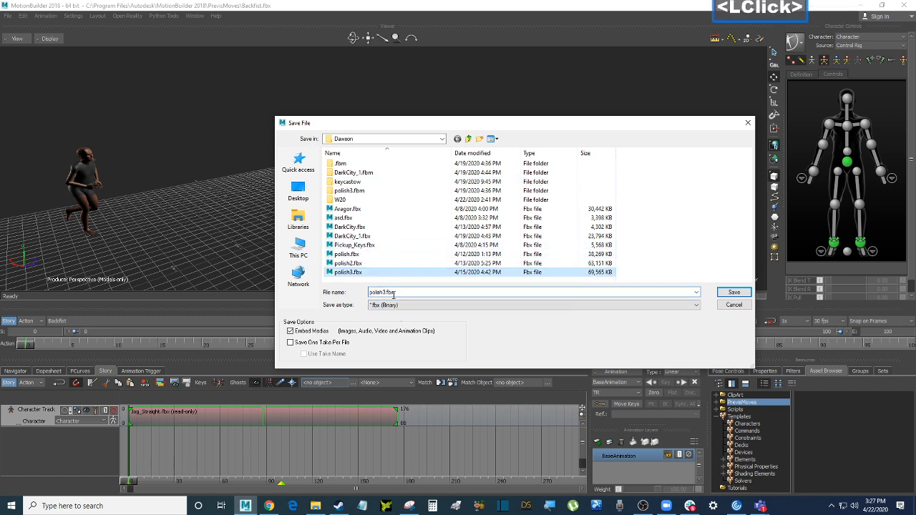
{"action": "double_click", "coordinate": [384, 292]}
{"action": "left_click_drag", "start_coordinate": [382, 292], "coordinate": [422, 294]}
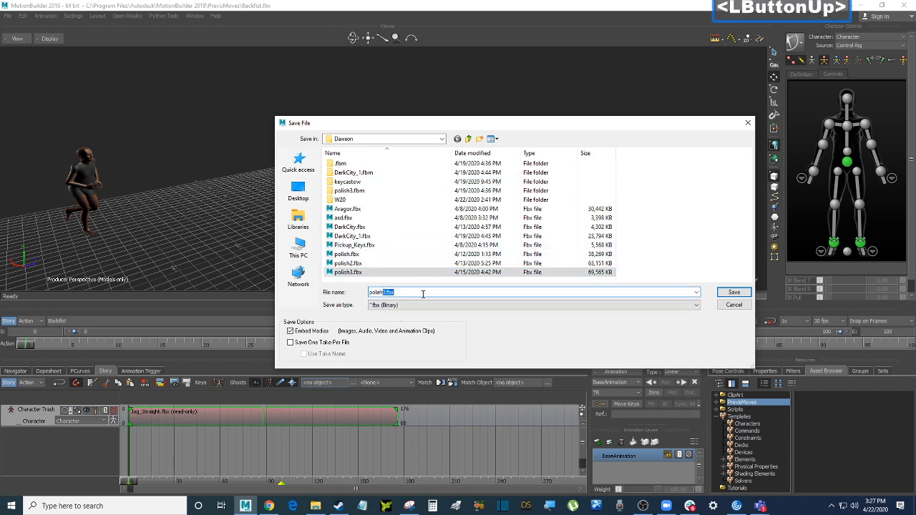
{"action": "type", "text": "_"}
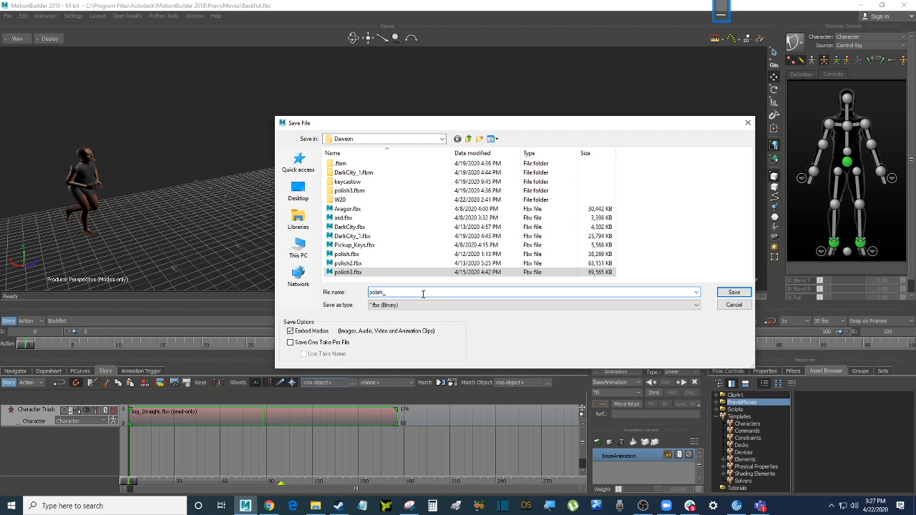
{"action": "type", "text": "vfx_lights"}
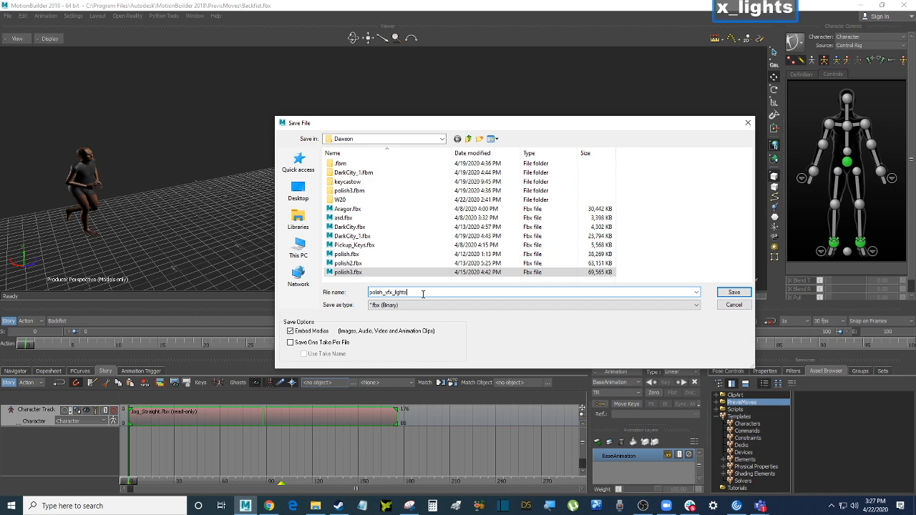
{"action": "type", "text": "_001"}
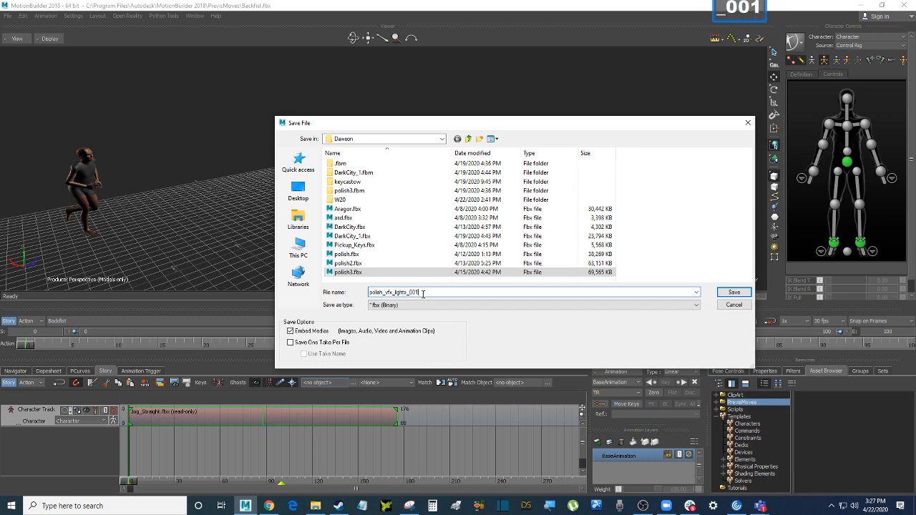
{"action": "key", "text": "Return"}
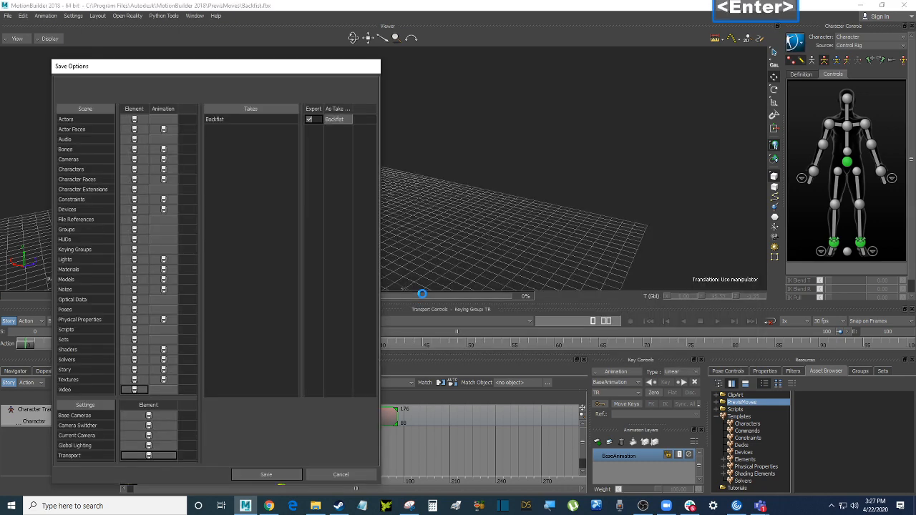
{"action": "key", "text": "Return"}
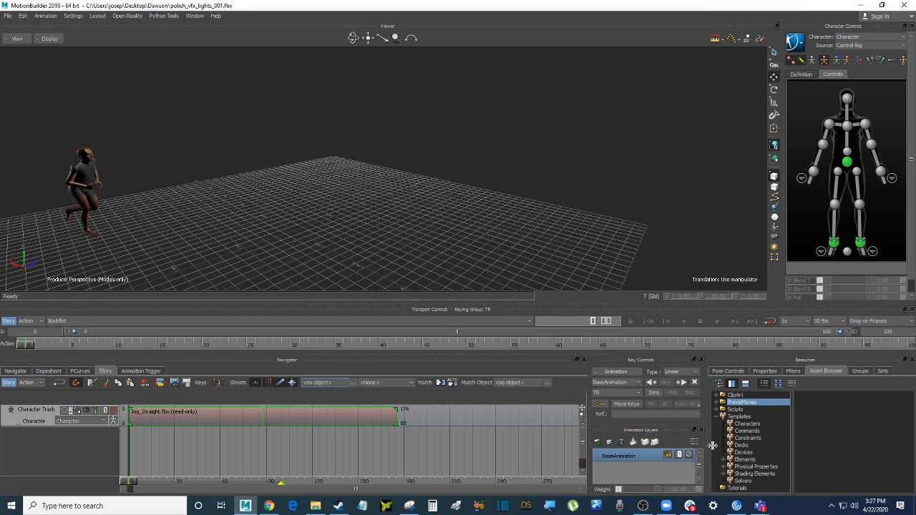
Drag a Plane from the Elements assets into the scene and zero it to the origin
{"action": "left_click", "coordinate": [744, 459]}
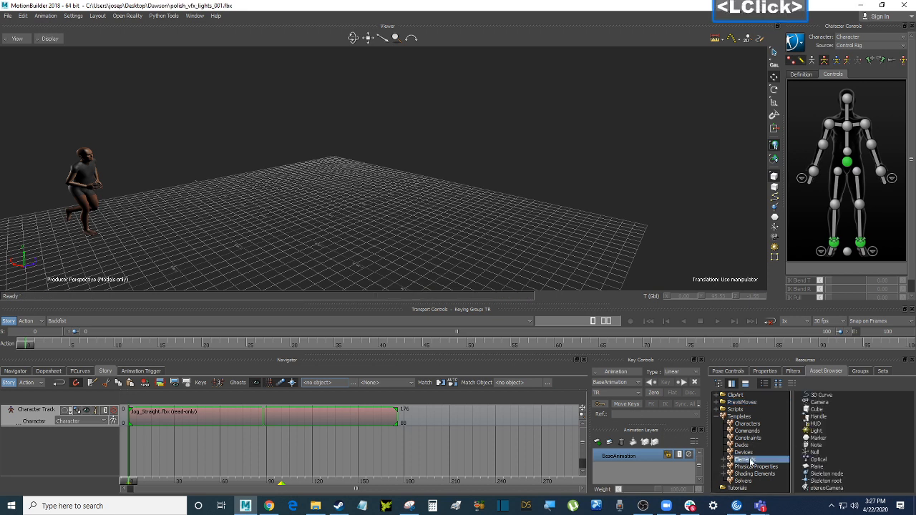
{"action": "left_click", "coordinate": [817, 460]}
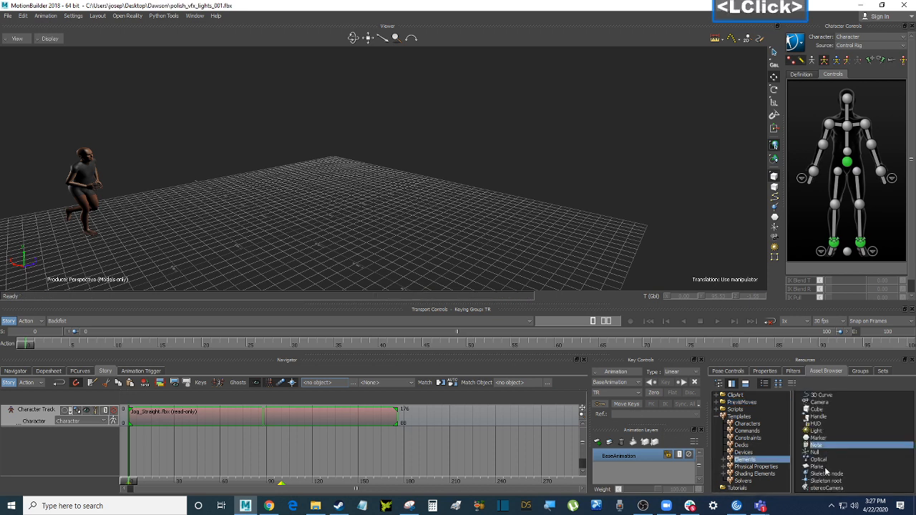
{"action": "left_click", "coordinate": [816, 467]}
{"action": "left_click_drag", "start_coordinate": [816, 467], "coordinate": [265, 262]}
{"action": "left_click_drag", "start_coordinate": [243, 233], "coordinate": [220, 236]}
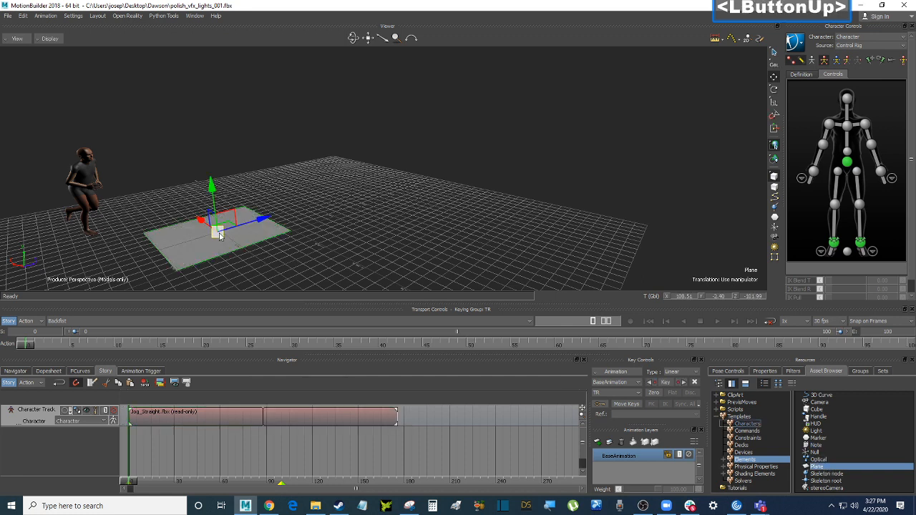
{"action": "right_click", "coordinate": [237, 236]}
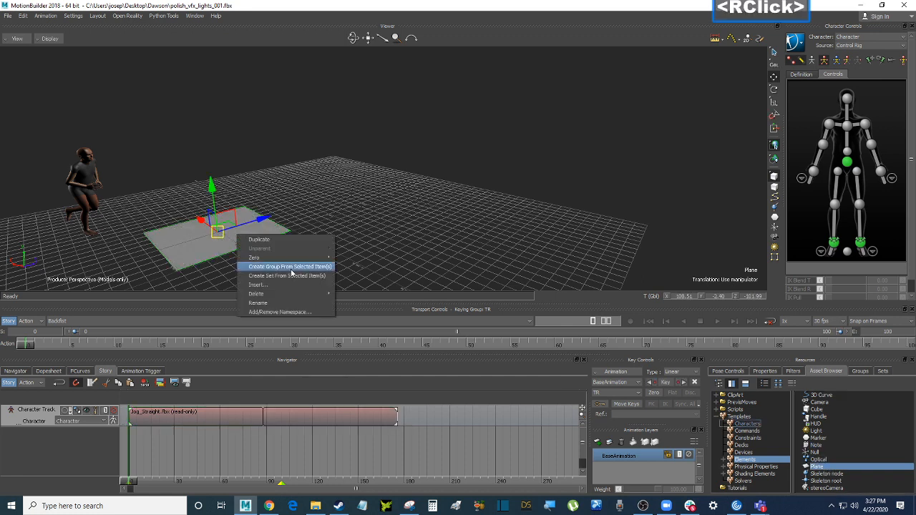
{"action": "mouse_move", "coordinate": [299, 256]}
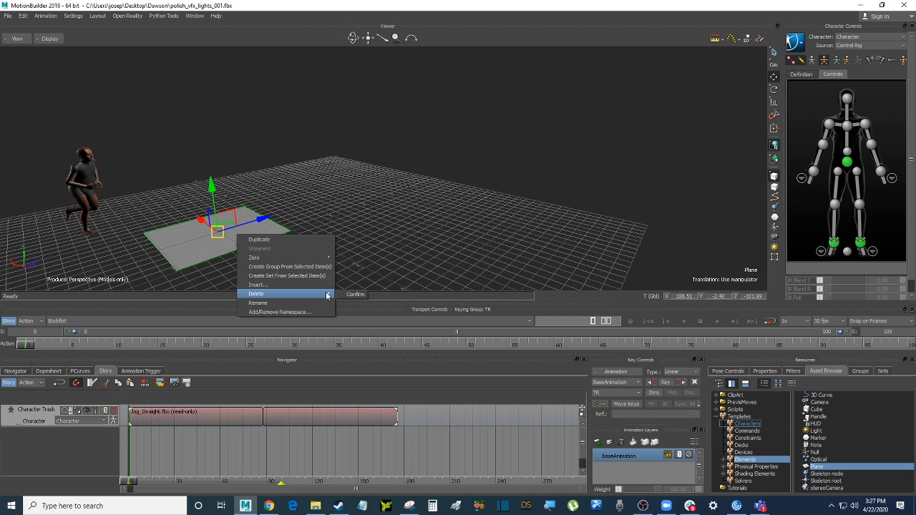
{"action": "left_click", "coordinate": [368, 268]}
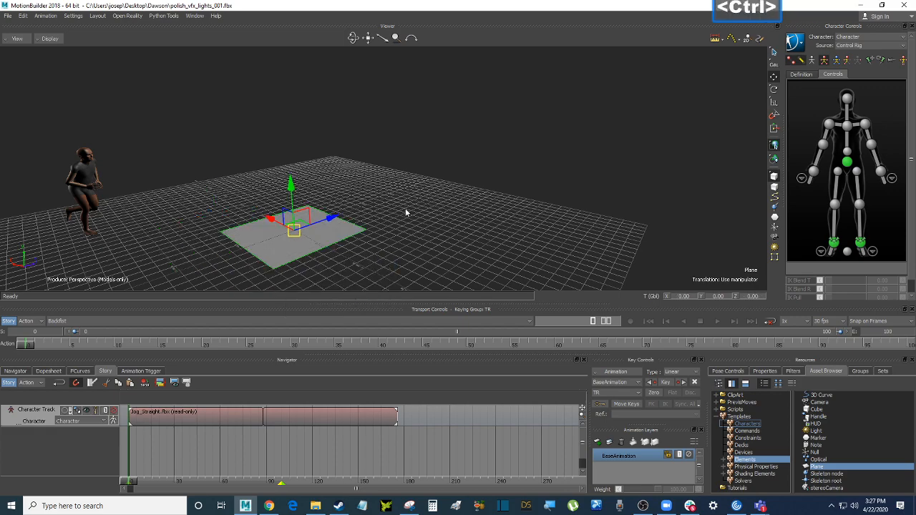
{"action": "left_click_drag", "start_coordinate": [405, 208], "coordinate": [467, 206], "text": "ctrl"}
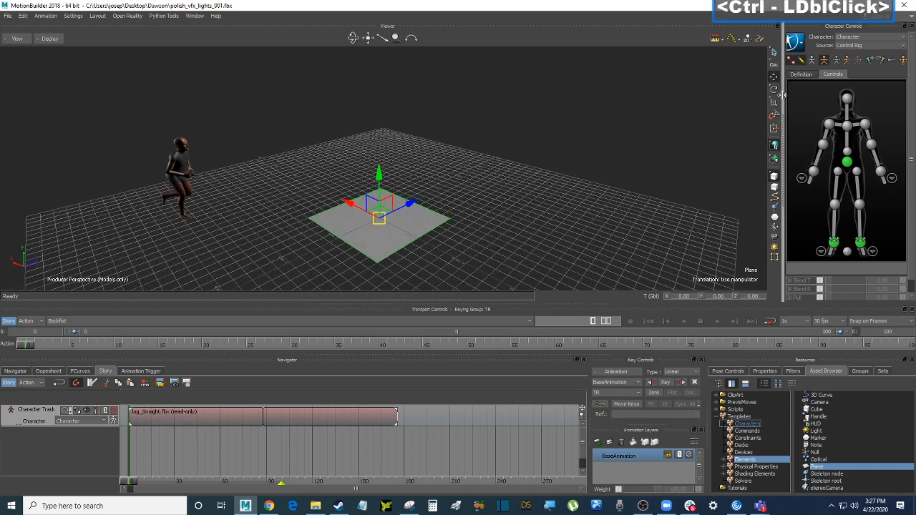
Scale the plane up to 4.80 into a large floor under the character
{"action": "left_click", "coordinate": [775, 105]}
{"action": "left_click_drag", "start_coordinate": [378, 218], "coordinate": [562, 181]}
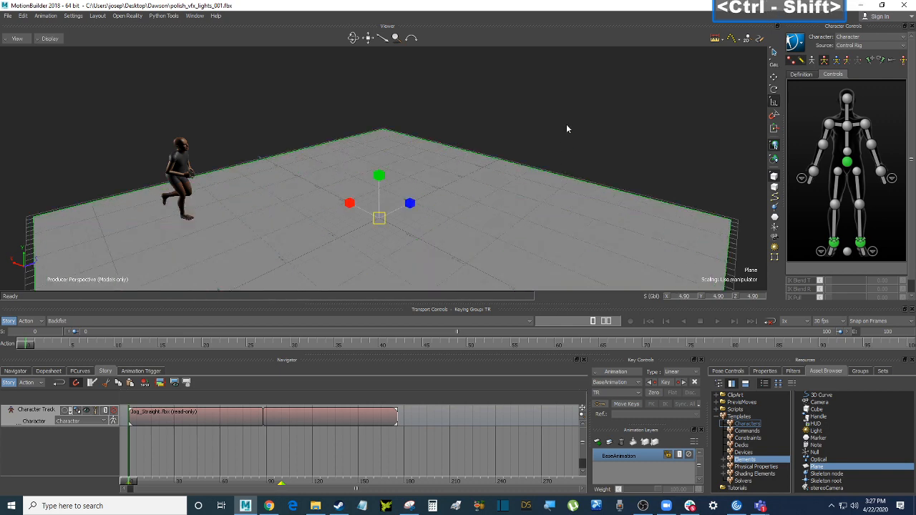
{"action": "left_click_drag", "start_coordinate": [566, 124], "coordinate": [586, 147], "text": "ctrl+shift"}
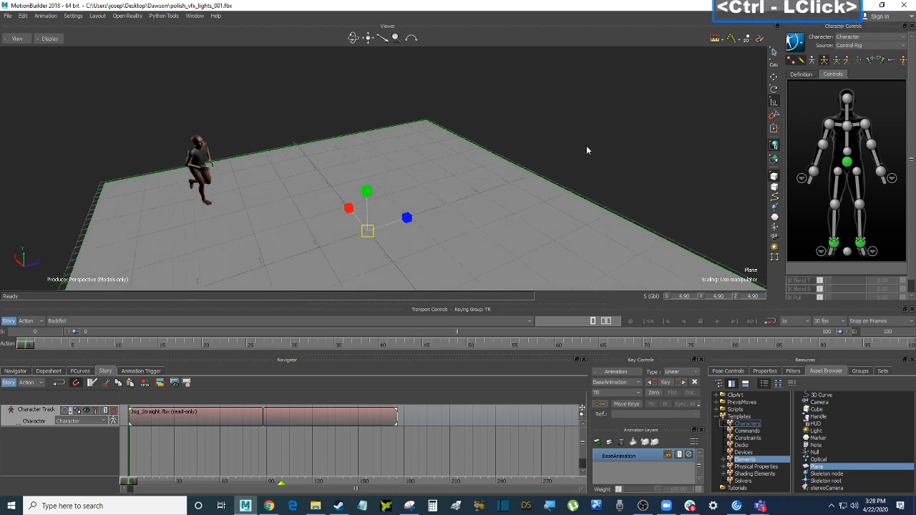
Turn off the Grid on the Producer Perspective camera
{"action": "left_click", "coordinate": [15, 370]}
{"action": "double_click", "coordinate": [28, 418]}
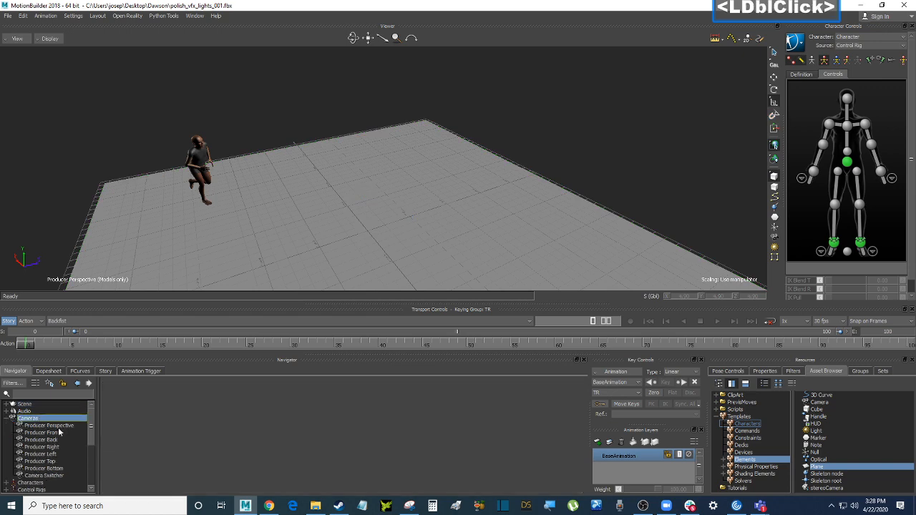
{"action": "double_click", "coordinate": [63, 426]}
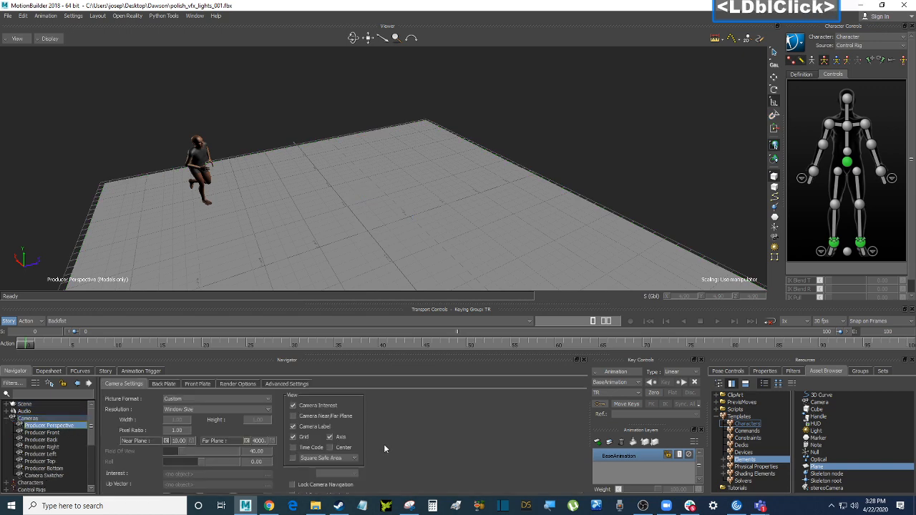
{"action": "left_click", "coordinate": [293, 437]}
{"action": "left_click_drag", "start_coordinate": [372, 229], "coordinate": [455, 197], "text": "ctrl"}
Duplicate the floor plane to create Plane 1
{"action": "double_click", "coordinate": [386, 234]}
{"action": "right_click", "coordinate": [456, 198]}
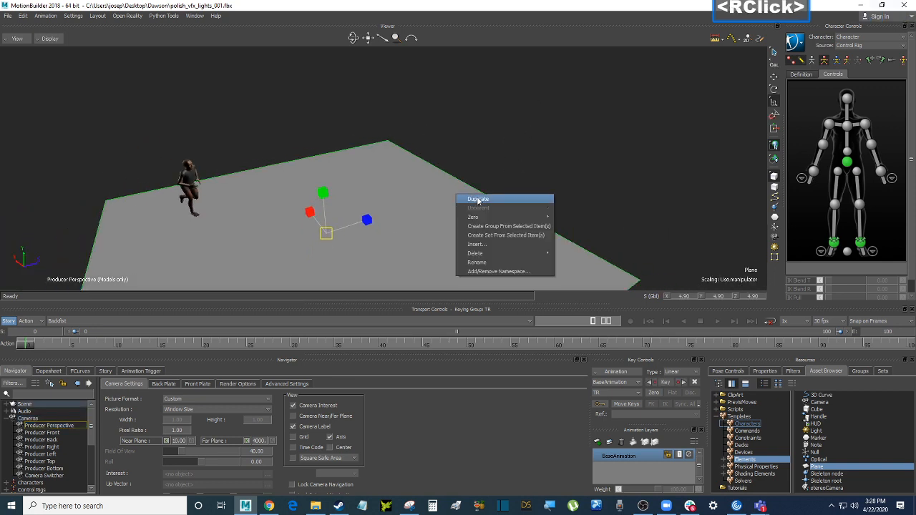
{"action": "left_click", "coordinate": [479, 201]}
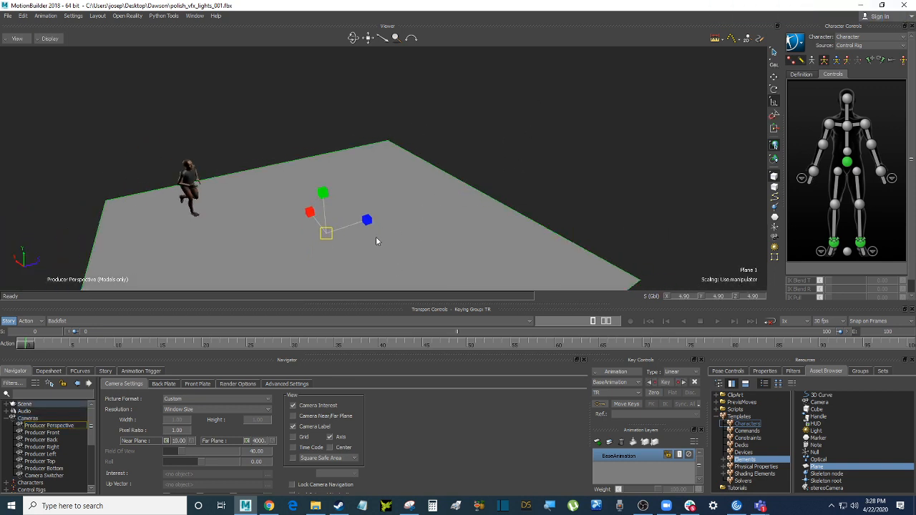
Shrink Plane 1 to 2.22 and raise it slightly above the floor
{"action": "left_click_drag", "start_coordinate": [326, 233], "coordinate": [268, 293]}
{"action": "left_click_drag", "start_coordinate": [490, 147], "coordinate": [492, 165], "text": "shift"}
{"action": "left_click_drag", "start_coordinate": [491, 165], "coordinate": [514, 164], "text": "ctrl"}
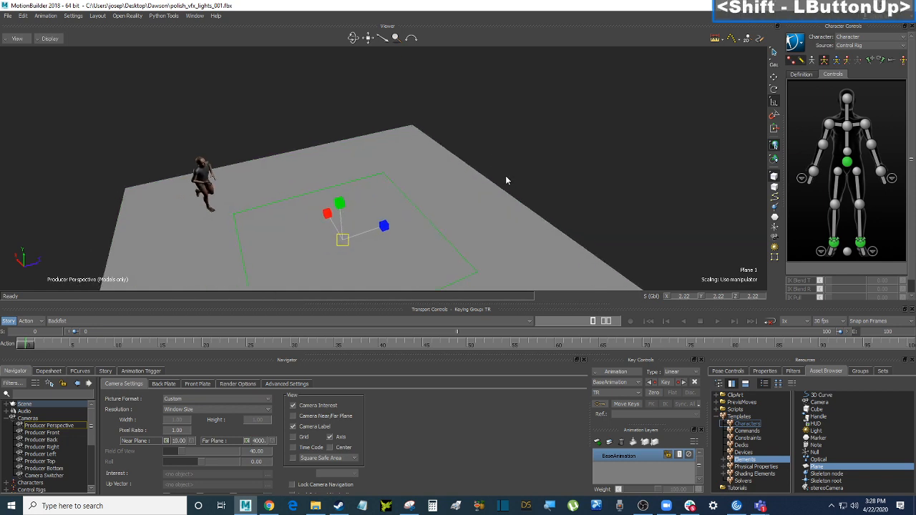
{"action": "key", "text": "t"}
{"action": "left_click_drag", "start_coordinate": [463, 178], "coordinate": [456, 172], "text": "ctrl"}
{"action": "left_click_drag", "start_coordinate": [338, 200], "coordinate": [338, 196]}
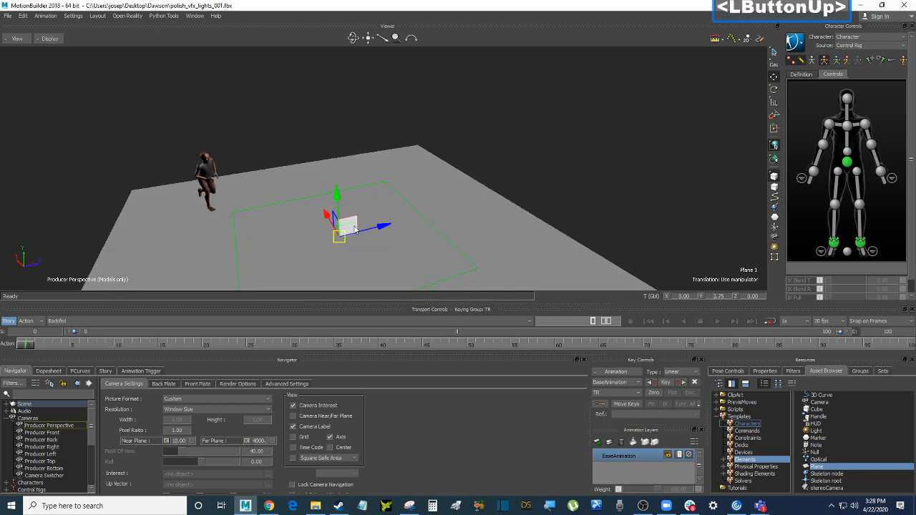
{"action": "left_click_drag", "start_coordinate": [354, 229], "coordinate": [407, 208], "text": "ctrl"}
{"action": "left_click_drag", "start_coordinate": [339, 197], "coordinate": [421, 146]}
Rotate Plane 1 41.61° on Y and move it to about X 251.27, Z 175.59
{"action": "key", "text": "r"}
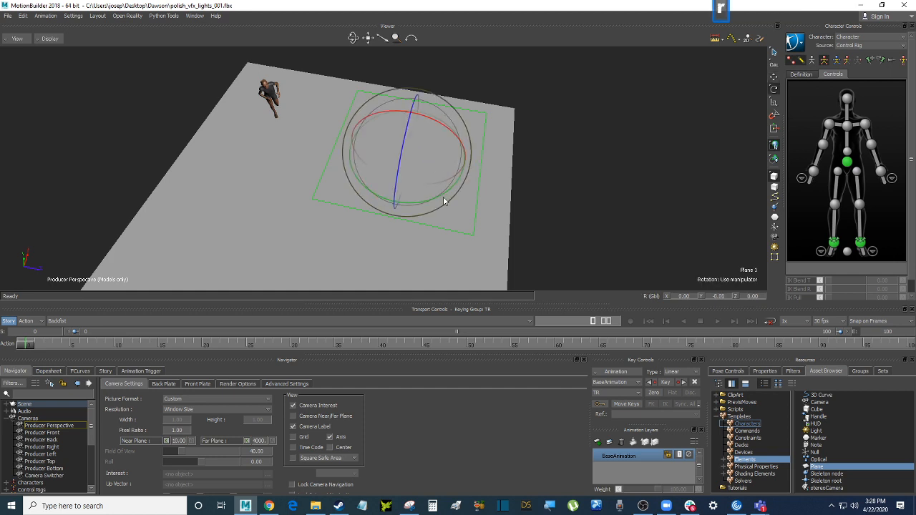
{"action": "left_click_drag", "start_coordinate": [442, 203], "coordinate": [577, 153]}
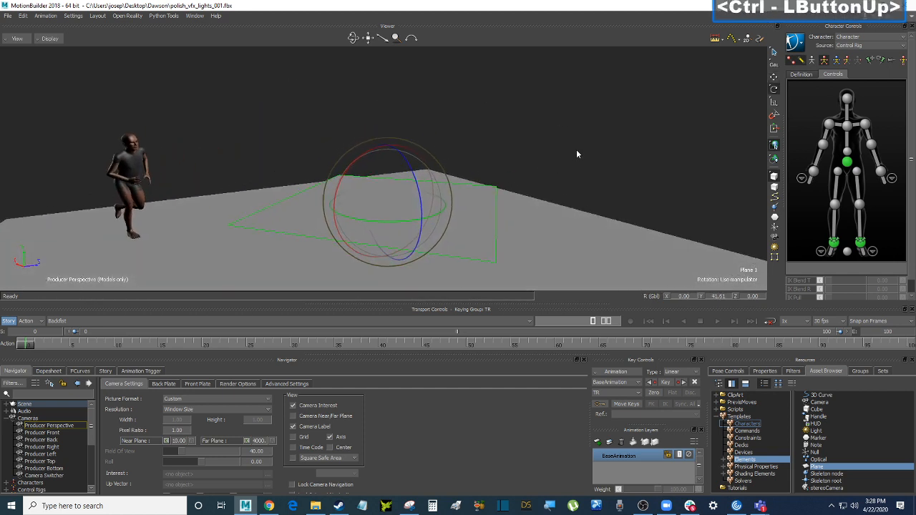
{"action": "key", "text": "t"}
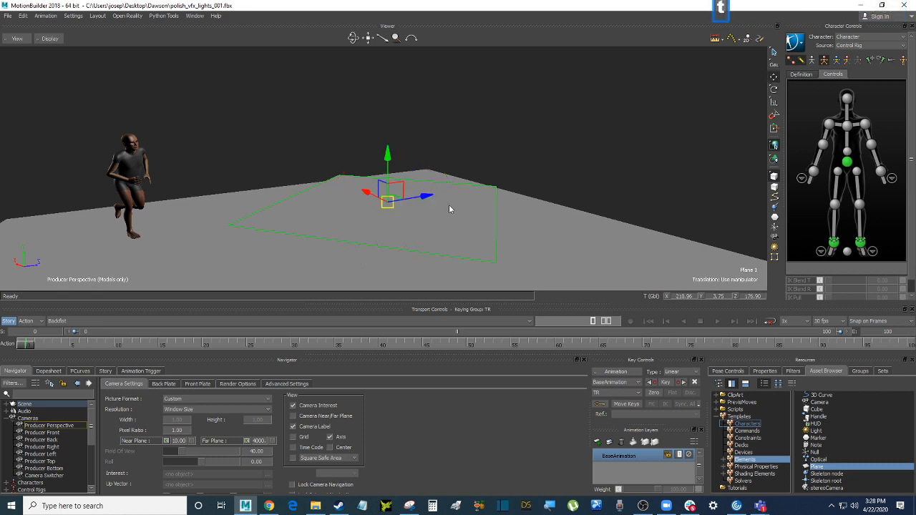
{"action": "left_click_drag", "start_coordinate": [449, 204], "coordinate": [387, 126], "text": "ctrl"}
{"action": "left_click_drag", "start_coordinate": [567, 86], "coordinate": [545, 132], "text": "ctrl"}
{"action": "double_click", "coordinate": [582, 144]}
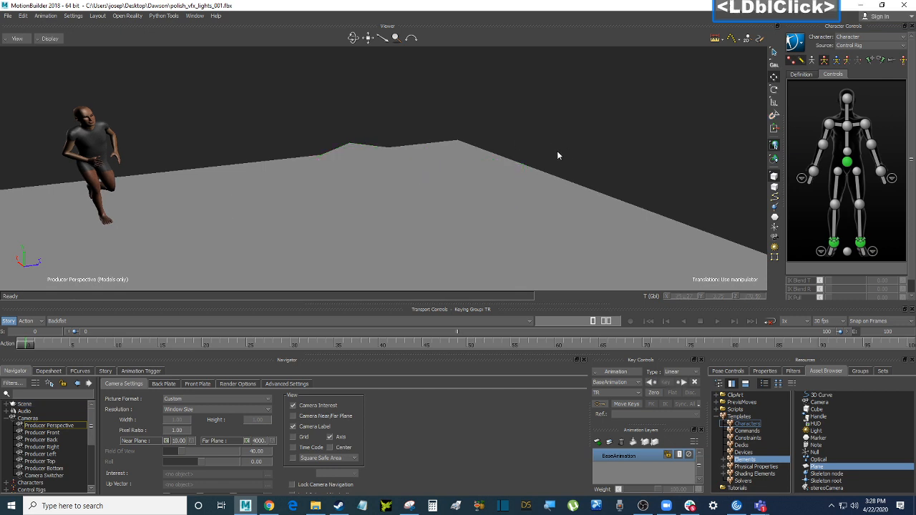
{"action": "left_click", "coordinate": [606, 231]}
{"action": "scroll", "coordinate": [615, 107], "scroll_direction": "down", "scroll_amount": 3, "text": "ctrl"}
{"action": "left_click_drag", "start_coordinate": [616, 108], "coordinate": [598, 129], "text": "ctrl"}
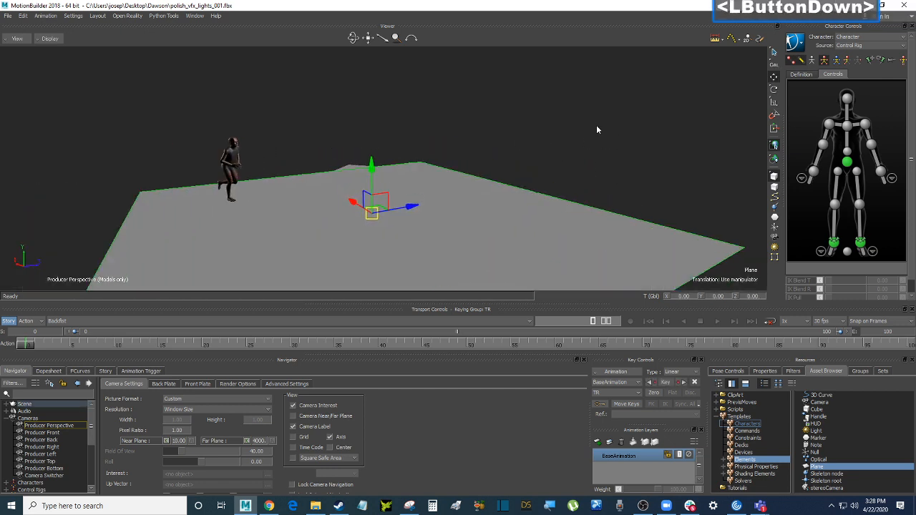
{"action": "double_click", "coordinate": [597, 130]}
{"action": "scroll", "coordinate": [747, 477], "scroll_direction": "down", "scroll_amount": 1}
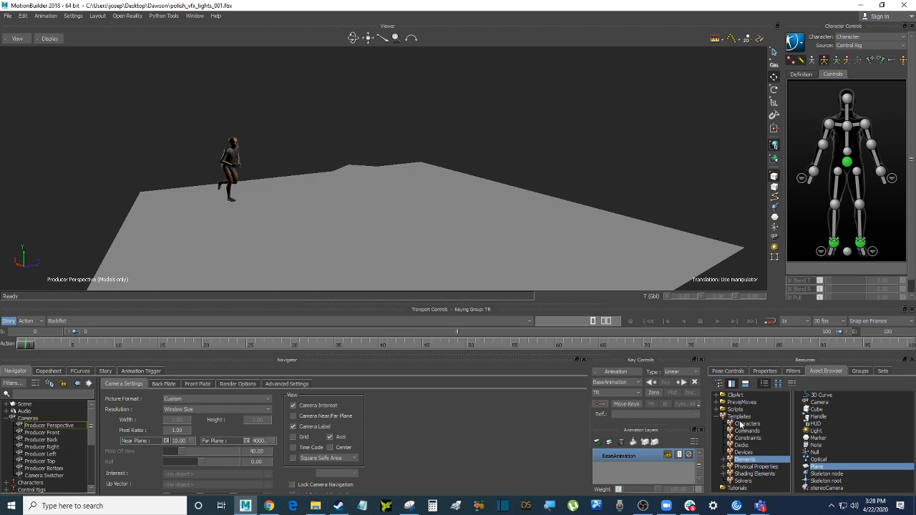
Add a point light and raise it to about X -85.59, Y 411.21, Z 236.54
{"action": "left_click", "coordinate": [816, 430]}
{"action": "left_click_drag", "start_coordinate": [816, 430], "coordinate": [501, 129]}
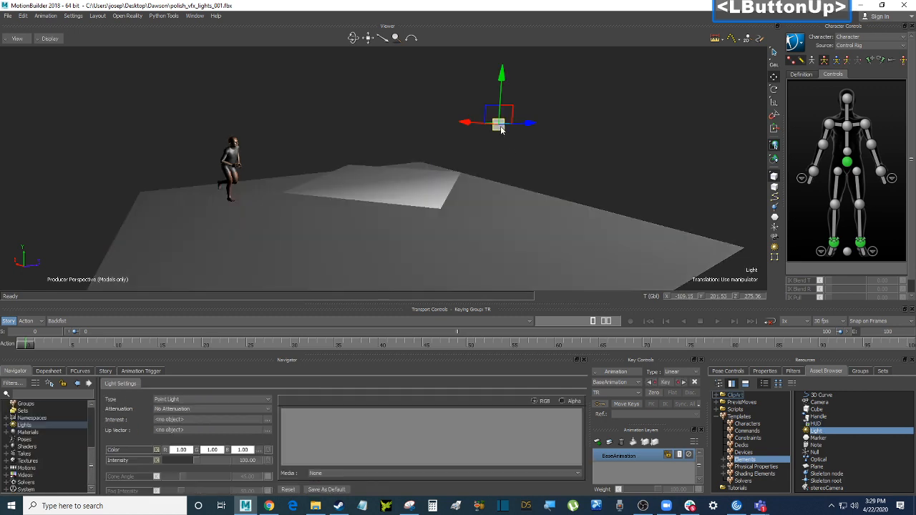
{"action": "left_click_drag", "start_coordinate": [573, 164], "coordinate": [544, 149], "text": "ctrl"}
{"action": "left_click_drag", "start_coordinate": [485, 171], "coordinate": [467, 67]}
{"action": "left_click_drag", "start_coordinate": [508, 101], "coordinate": [548, 143], "text": "ctrl+shift"}
{"action": "key", "text": "ctrl+a"}
{"action": "left_click_drag", "start_coordinate": [547, 143], "coordinate": [540, 128], "text": "shift"}
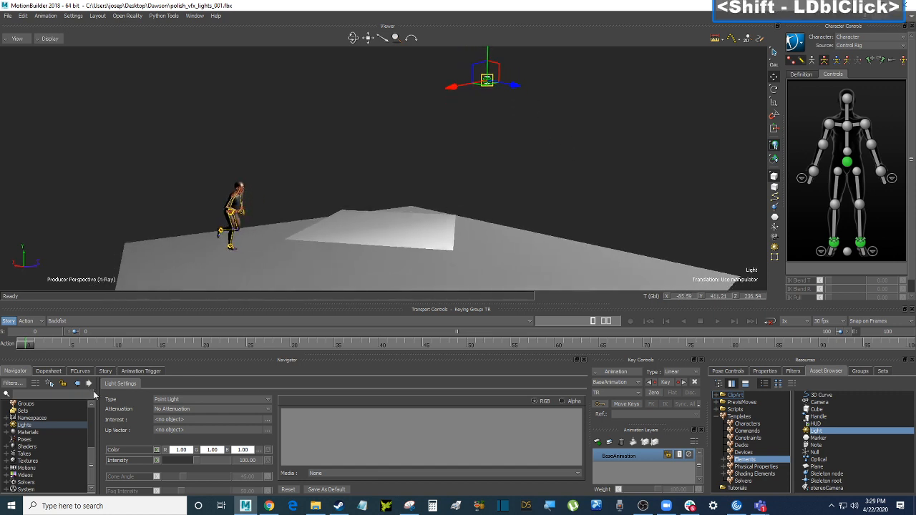
Show the light's properties with the Light Settings section expanded
{"action": "left_click", "coordinate": [773, 374]}
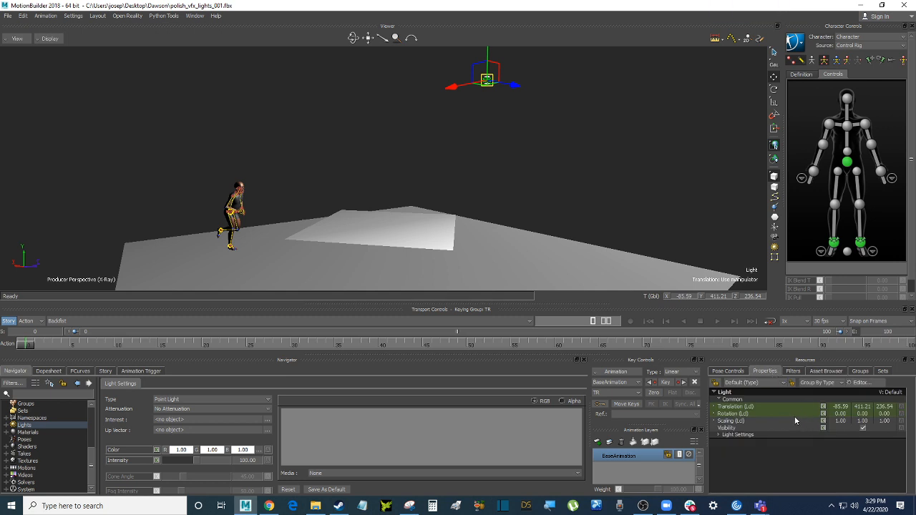
{"action": "left_click", "coordinate": [720, 435]}
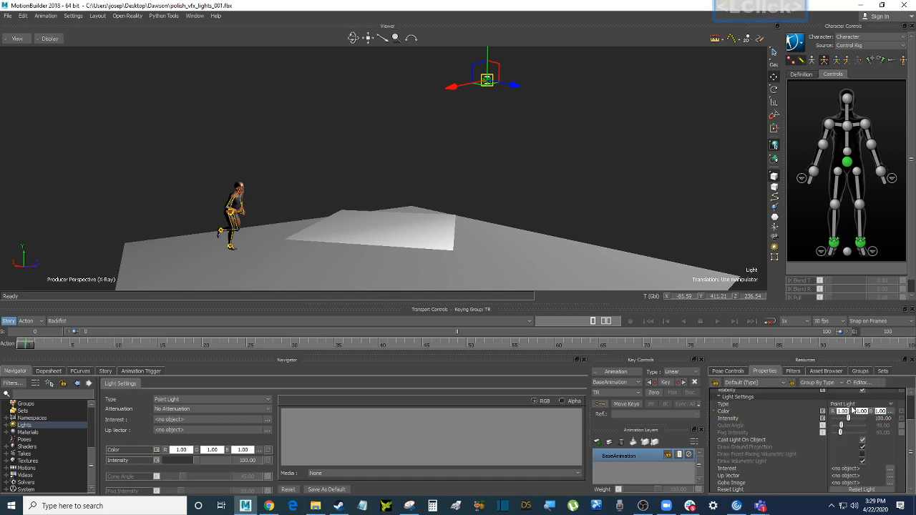
{"action": "scroll", "coordinate": [850, 405], "scroll_direction": "up", "scroll_amount": 1}
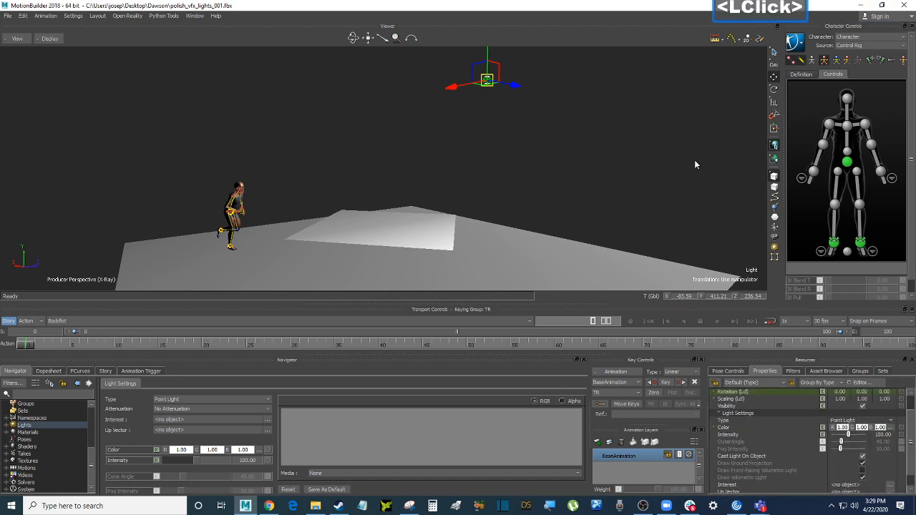
Change the light's type to Spot Light
{"action": "left_click", "coordinate": [865, 422]}
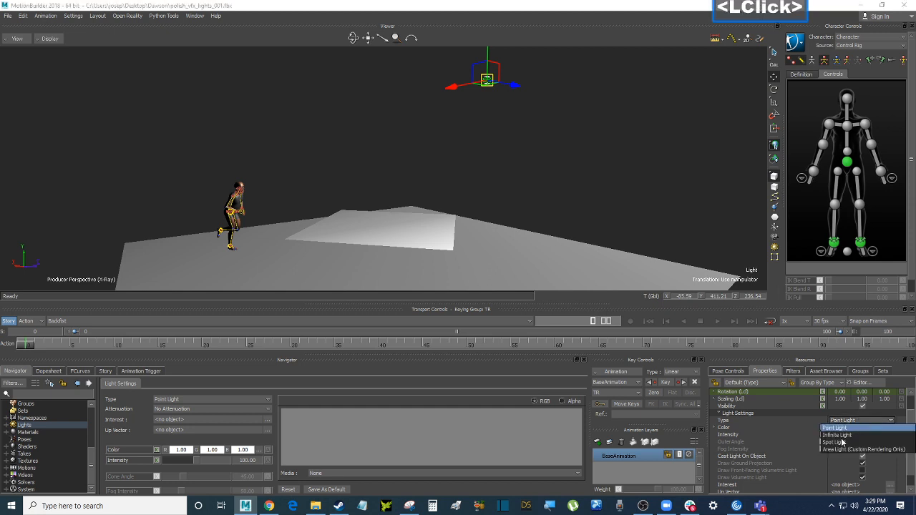
{"action": "left_click", "coordinate": [842, 442]}
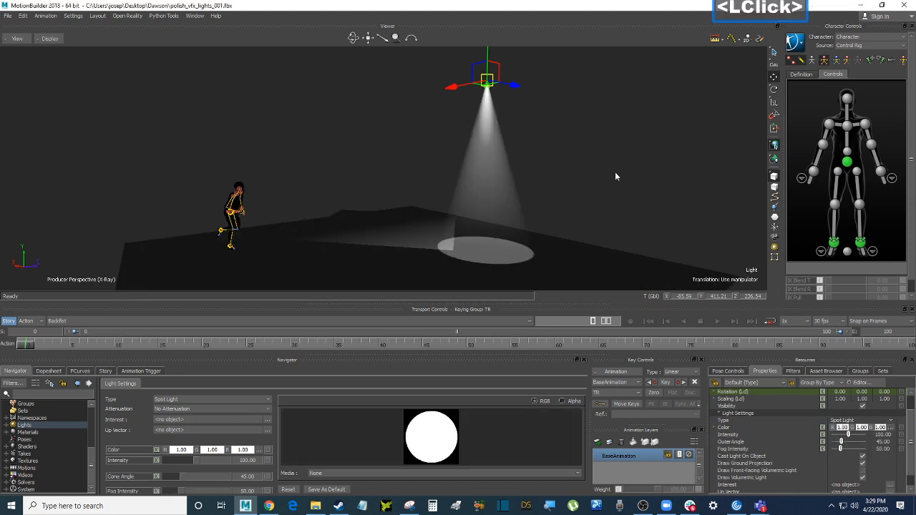
{"action": "mouse_move", "coordinate": [616, 173]}
{"action": "left_mouse_down", "text": "ctrl+shift"}
{"action": "mouse_move", "coordinate": [625, 173]}
{"action": "mouse_move", "coordinate": [622, 157]}
{"action": "mouse_move", "coordinate": [630, 169]}
{"action": "left_mouse_up", "text": "ctrl+shift"}
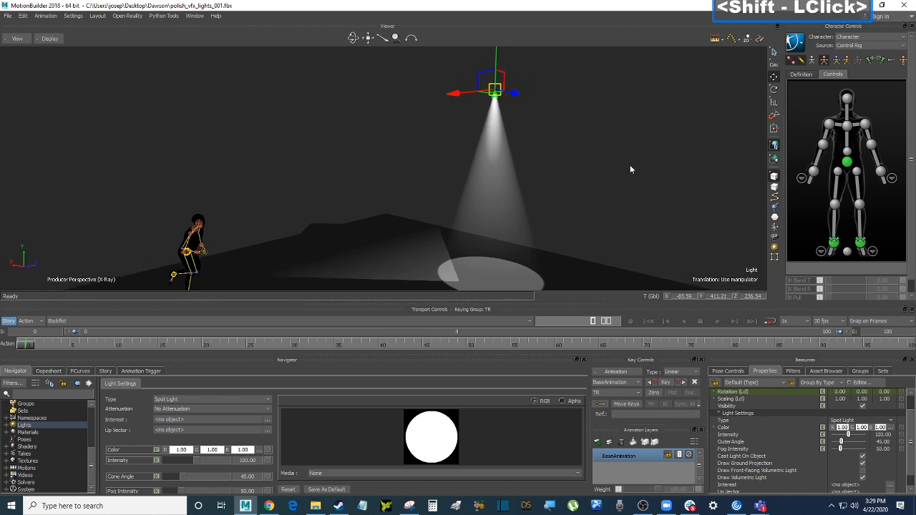
Rotate the spotlight in local mode to about 58.03, 12.87, 53.39, aiming at the platform
{"action": "key", "text": "e"}
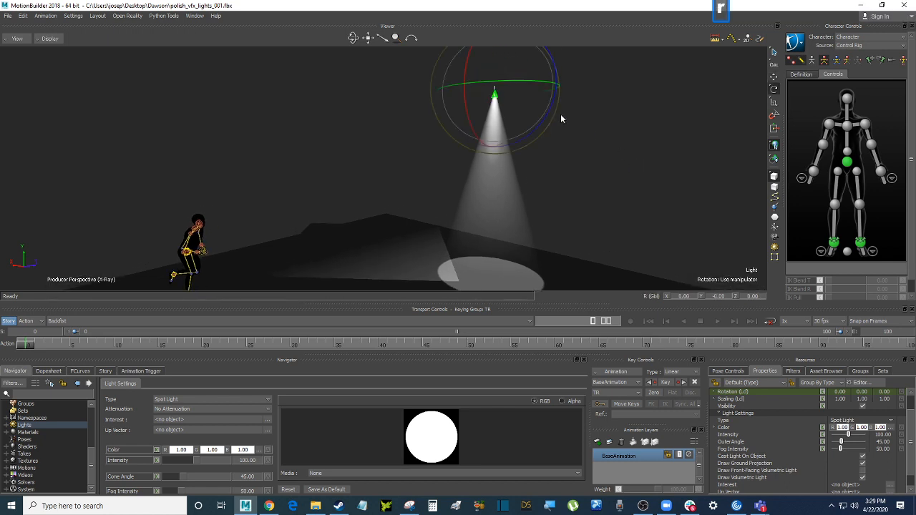
{"action": "left_click", "coordinate": [620, 126]}
{"action": "key", "text": "F6"}
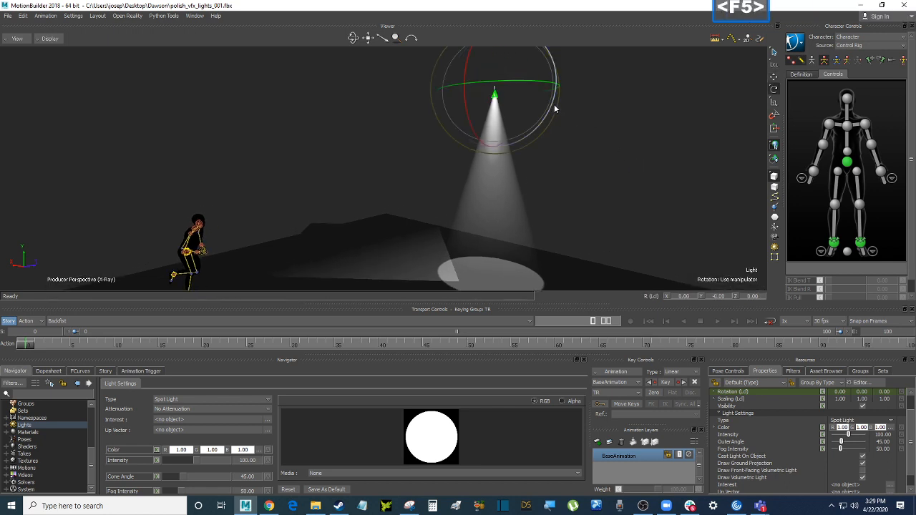
{"action": "left_click_drag", "start_coordinate": [559, 115], "coordinate": [562, 148]}
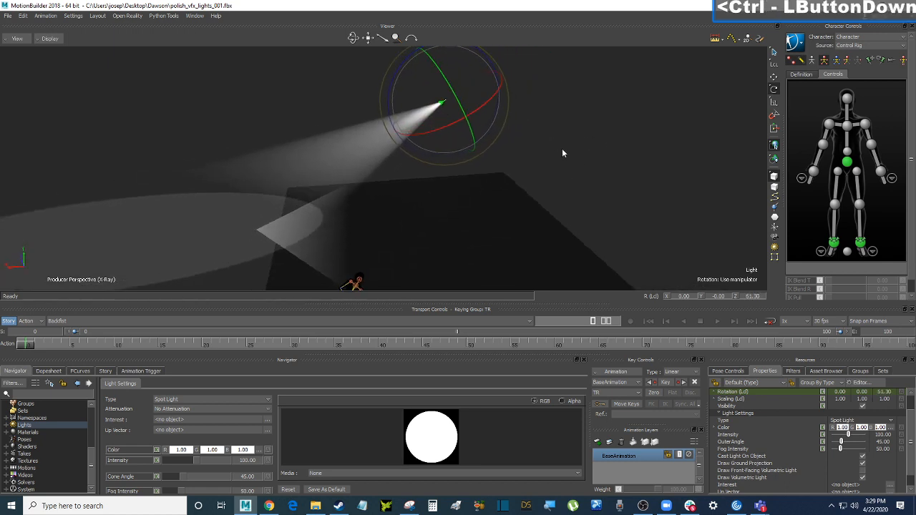
{"action": "left_click_drag", "start_coordinate": [457, 122], "coordinate": [487, 113]}
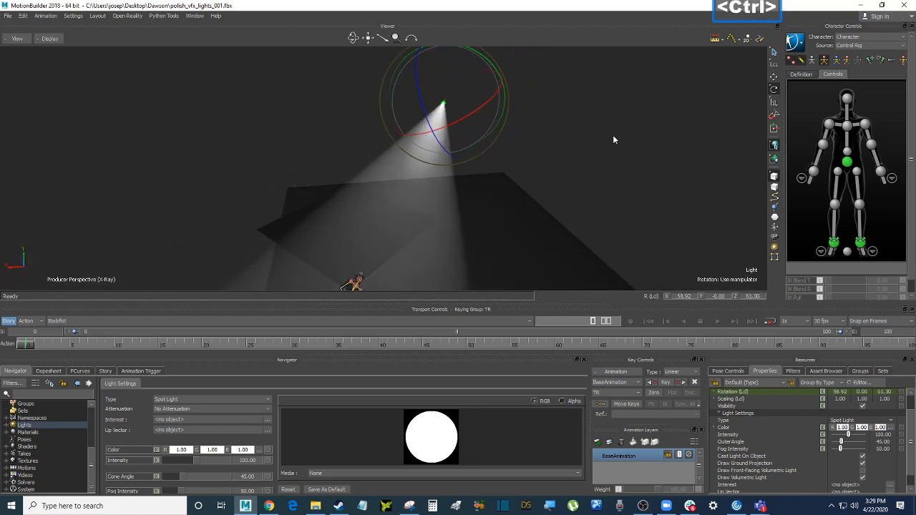
{"action": "mouse_move", "coordinate": [613, 136]}
{"action": "left_mouse_down", "text": "ctrl+shift"}
{"action": "mouse_move", "coordinate": [599, 129]}
{"action": "mouse_move", "coordinate": [608, 139]}
{"action": "left_mouse_up", "text": "ctrl+shift"}
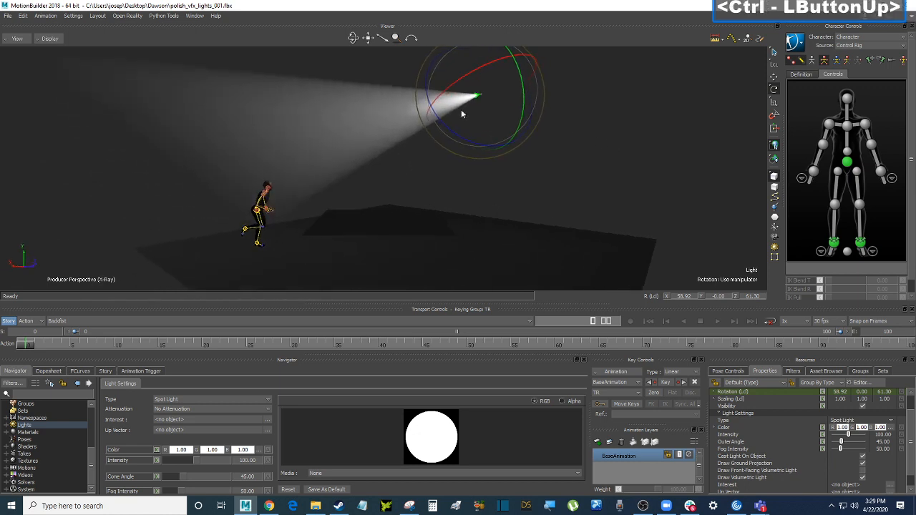
{"action": "left_click_drag", "start_coordinate": [457, 134], "coordinate": [459, 139]}
{"action": "left_click_drag", "start_coordinate": [555, 148], "coordinate": [594, 144], "text": "ctrl+shift"}
{"action": "left_click_drag", "start_coordinate": [613, 233], "coordinate": [644, 201], "text": "shift"}
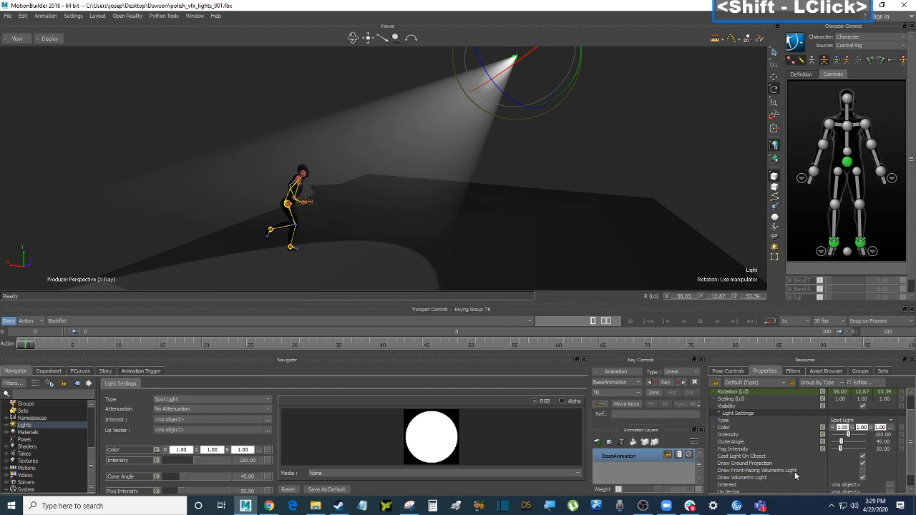
{"action": "scroll", "coordinate": [816, 446], "scroll_direction": "down", "scroll_amount": 1}
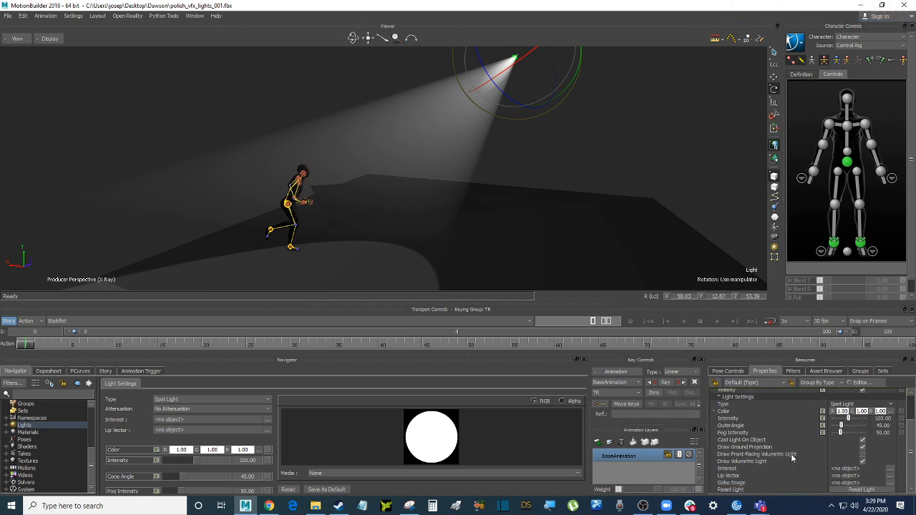
Open the spotlight's settings from the Navigator's Lights list
{"action": "left_click", "coordinate": [8, 427]}
{"action": "double_click", "coordinate": [29, 440]}
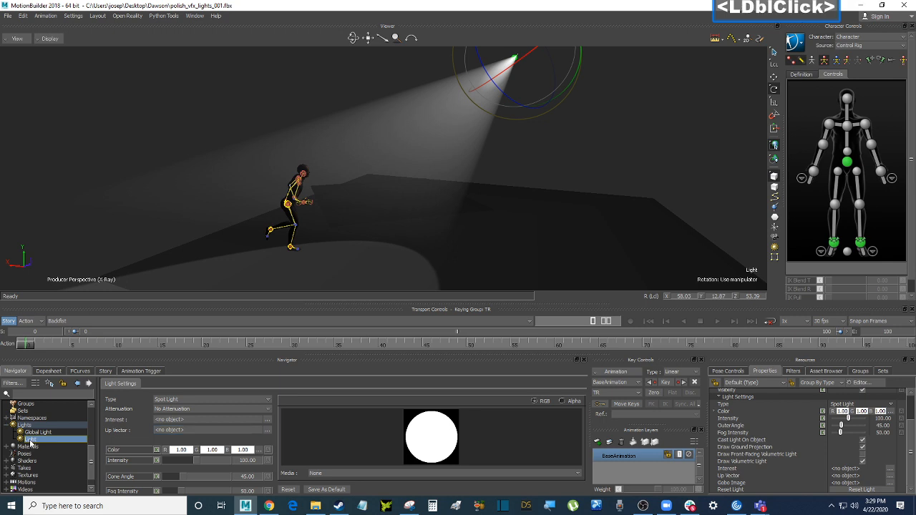
{"action": "double_click", "coordinate": [50, 432]}
{"action": "double_click", "coordinate": [39, 440]}
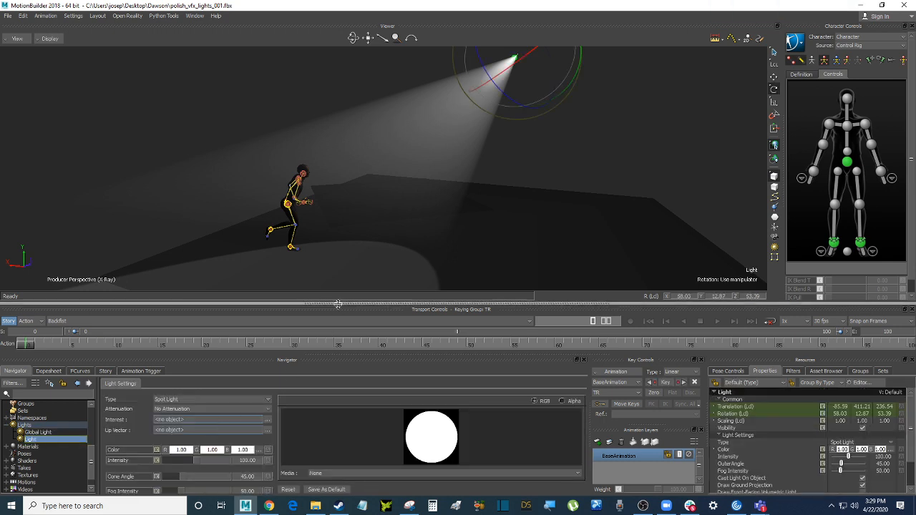
Toggle X-Ray off and back on, then reframe the view around runner and spotlight
{"action": "left_click_drag", "start_coordinate": [341, 303], "coordinate": [342, 295]}
{"action": "left_click", "coordinate": [600, 136]}
{"action": "key", "text": "ctrl+a"}
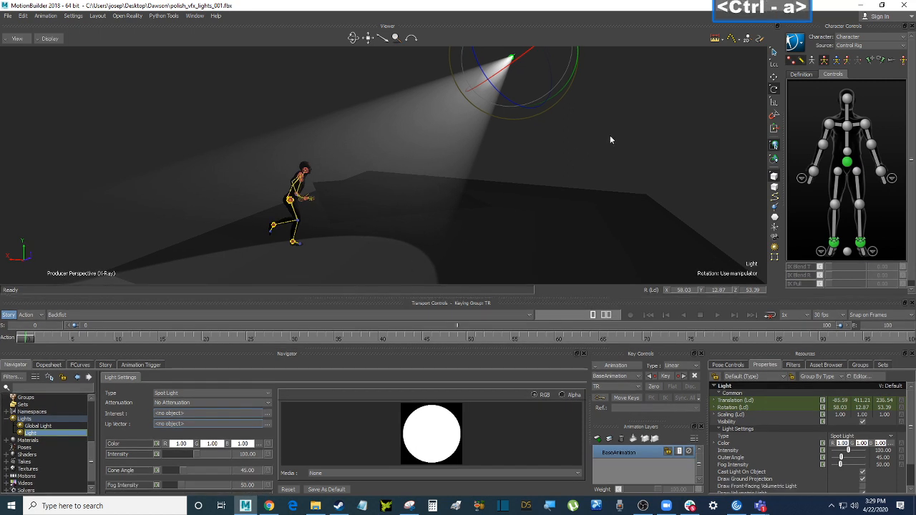
{"action": "key", "text": "ctrl+a"}
{"action": "left_click_drag", "start_coordinate": [613, 128], "coordinate": [630, 139], "text": "ctrl+shift"}
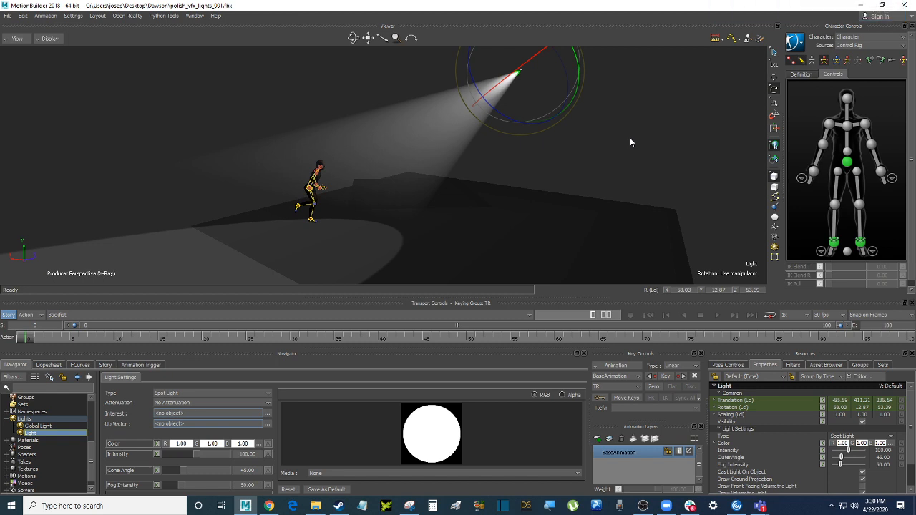
{"action": "left_click", "coordinate": [630, 142]}
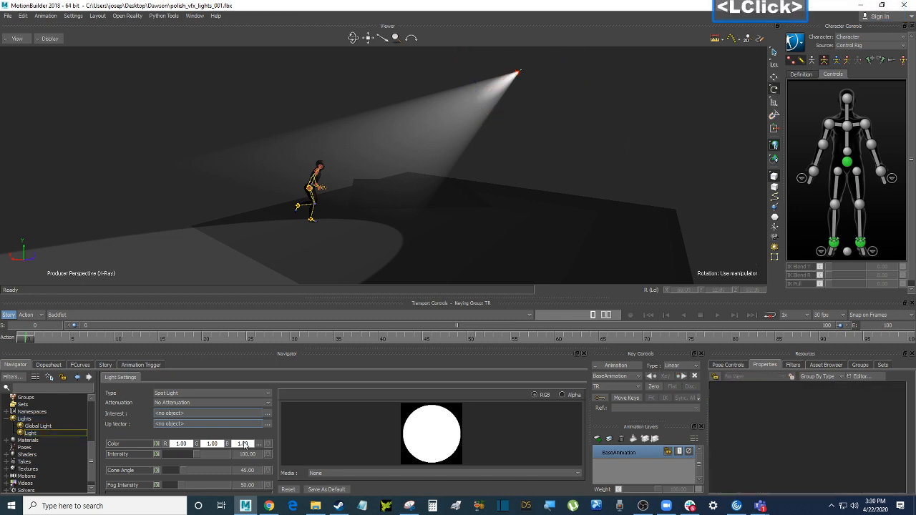
Enlarge the lower panels and show the Light's settings in the Navigator
{"action": "left_click_drag", "start_coordinate": [317, 297], "coordinate": [322, 272]}
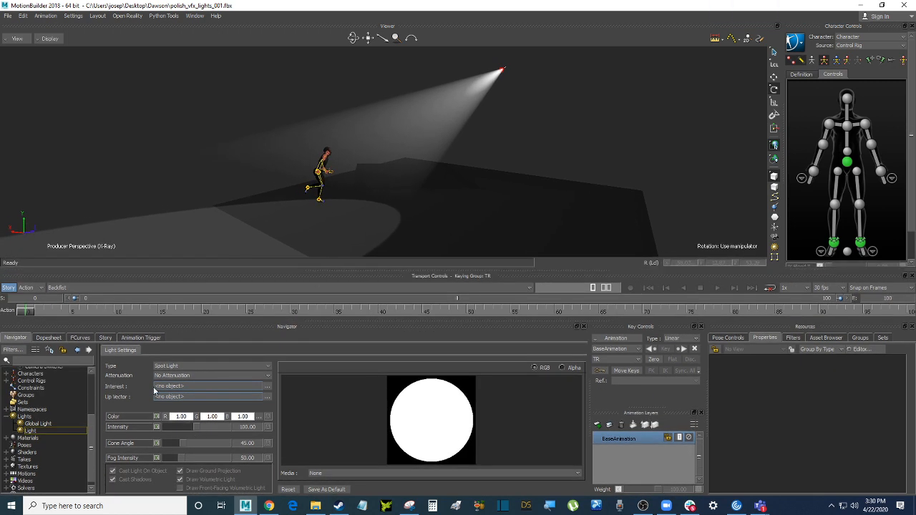
{"action": "double_click", "coordinate": [31, 430]}
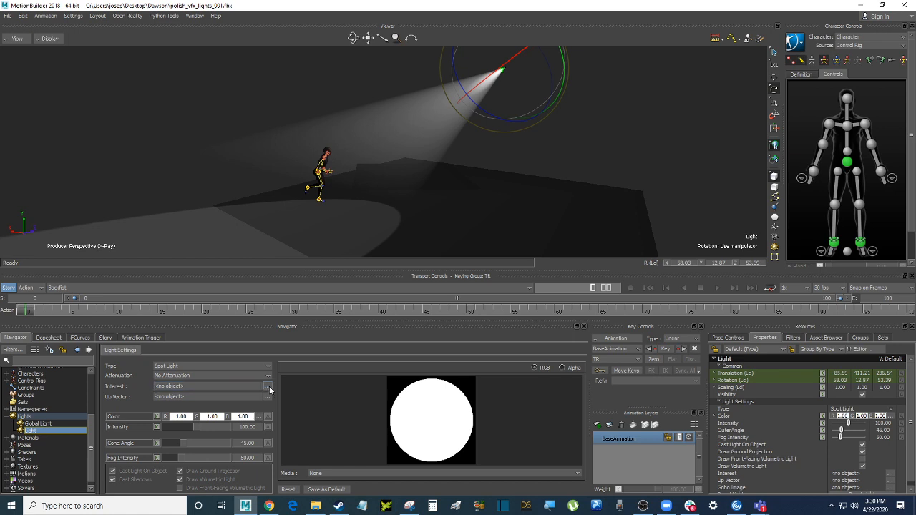
{"action": "left_click", "coordinate": [320, 174]}
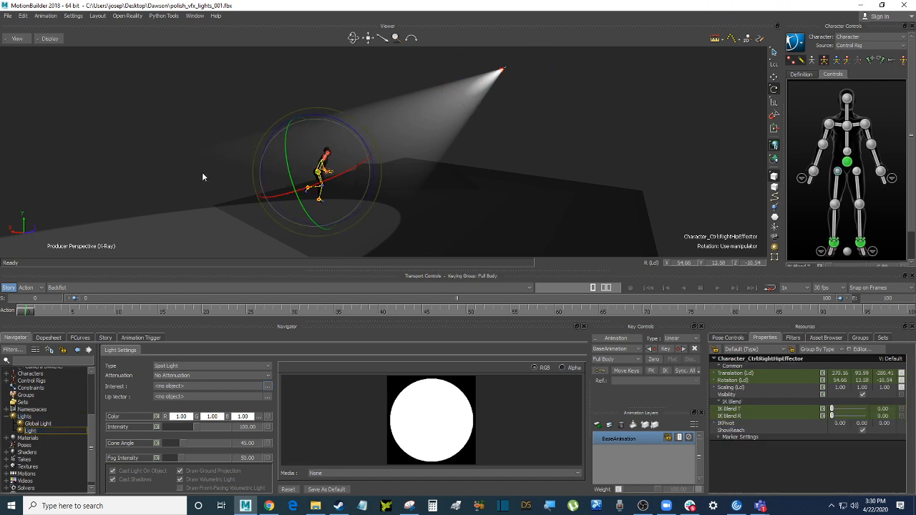
Set the spotlight's Interest to Character_Ctrl:HipsEffector
{"action": "left_click", "coordinate": [848, 163]}
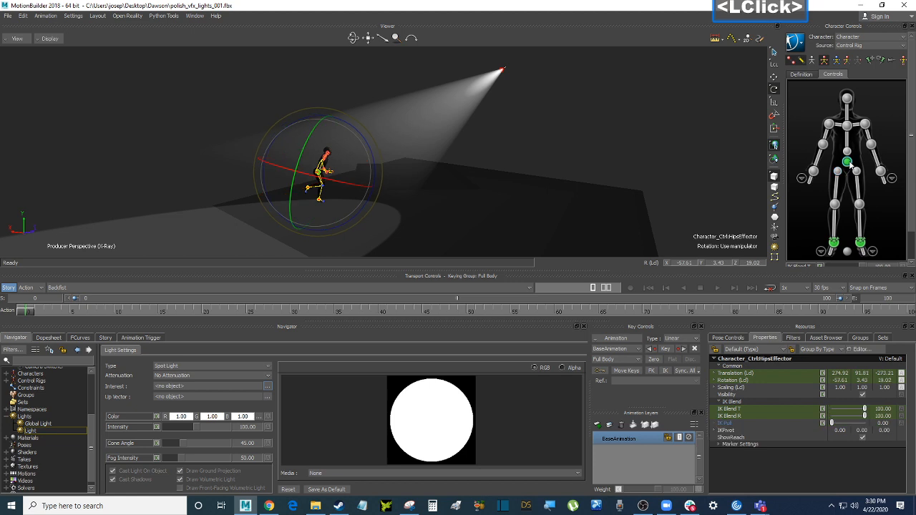
{"action": "left_click", "coordinate": [166, 135]}
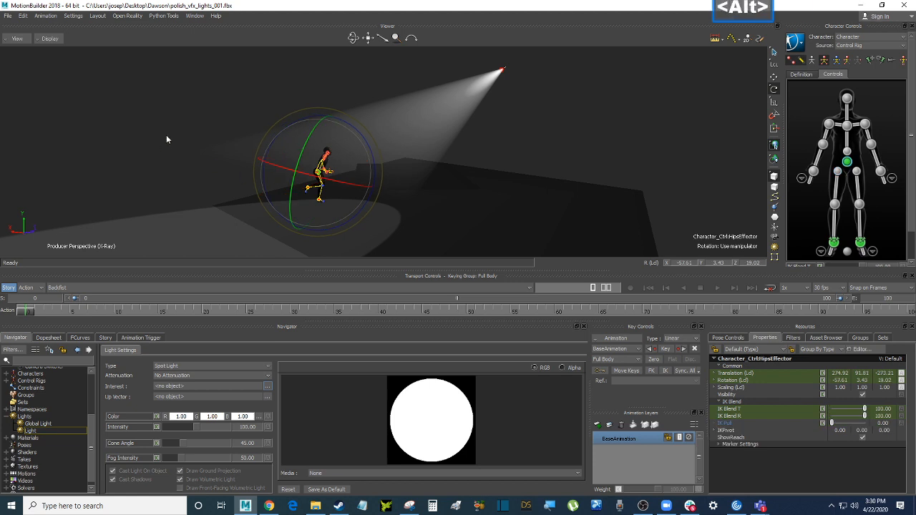
{"action": "mouse_move", "coordinate": [166, 134]}
{"action": "left_mouse_down", "text": "alt"}
{"action": "mouse_move", "coordinate": [168, 122]}
{"action": "mouse_move", "coordinate": [151, 127]}
{"action": "mouse_move", "coordinate": [159, 142]}
{"action": "left_mouse_up", "text": "alt"}
{"action": "left_click", "coordinate": [163, 123]}
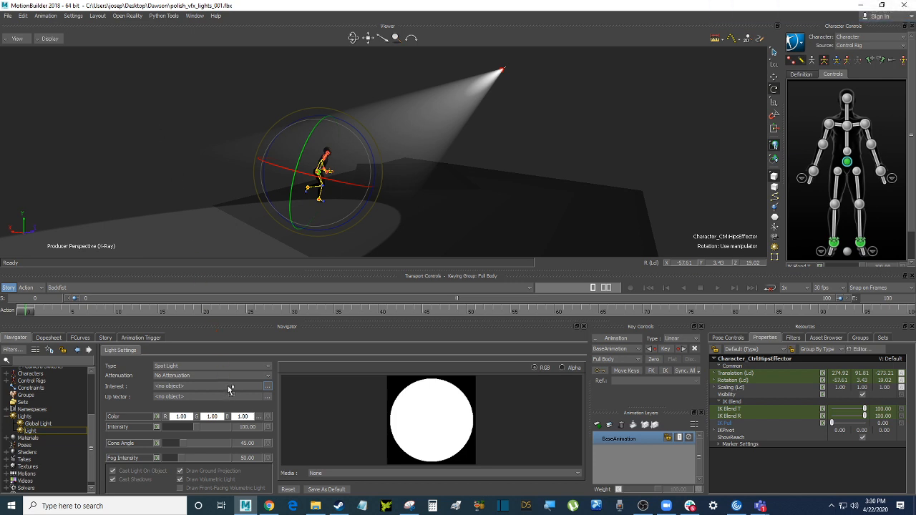
{"action": "left_click_drag", "start_coordinate": [229, 389], "coordinate": [197, 389], "text": "alt"}
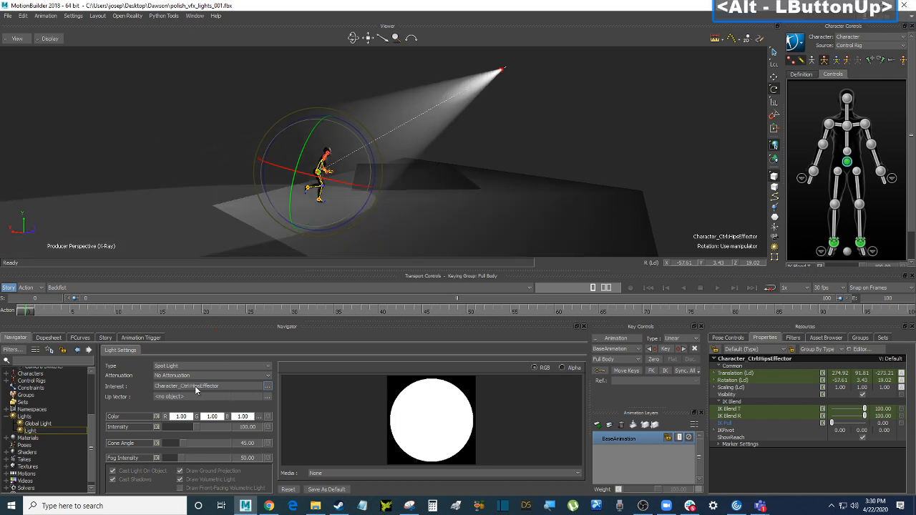
Frame the runner more closely and scrub the animation back to frame 0
{"action": "left_click", "coordinate": [595, 108]}
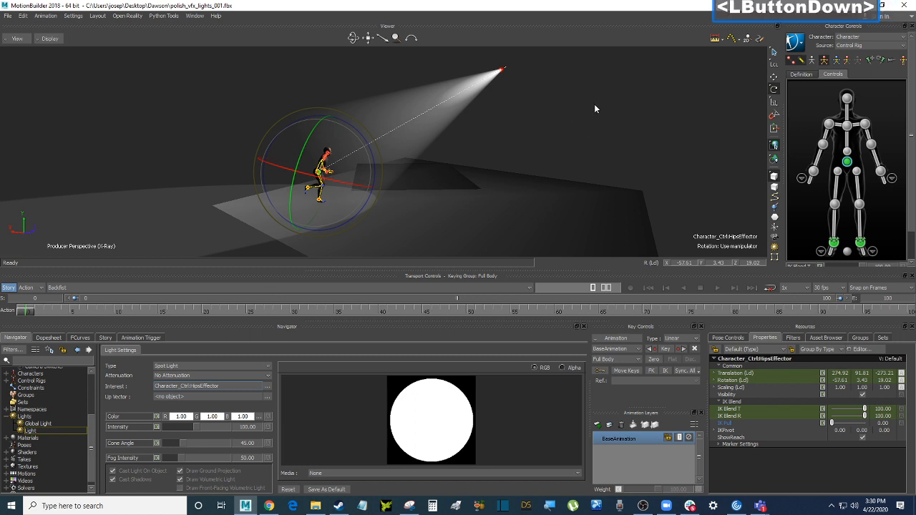
{"action": "left_click_drag", "start_coordinate": [604, 118], "coordinate": [569, 126], "text": "shift"}
{"action": "left_click_drag", "start_coordinate": [569, 126], "coordinate": [568, 146], "text": "ctrl"}
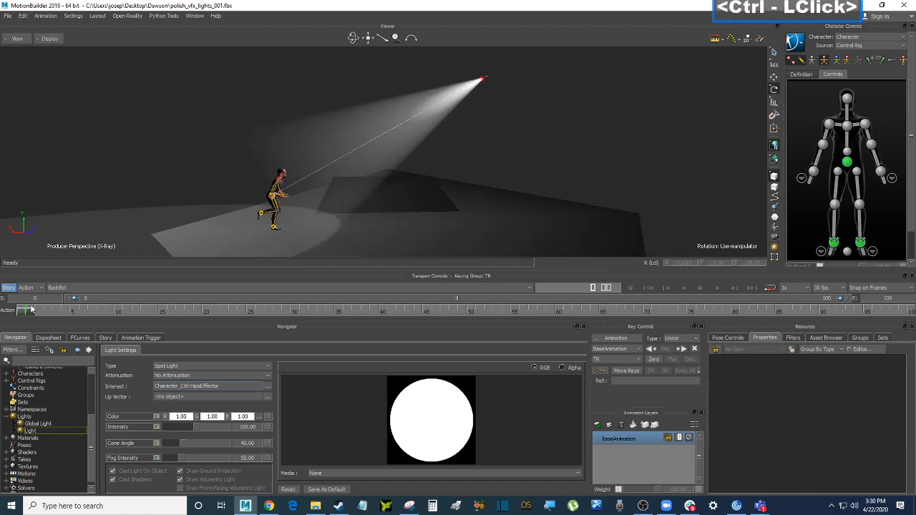
{"action": "left_click_drag", "start_coordinate": [29, 312], "coordinate": [29, 285]}
{"action": "left_click_drag", "start_coordinate": [589, 106], "coordinate": [592, 139], "text": "ctrl"}
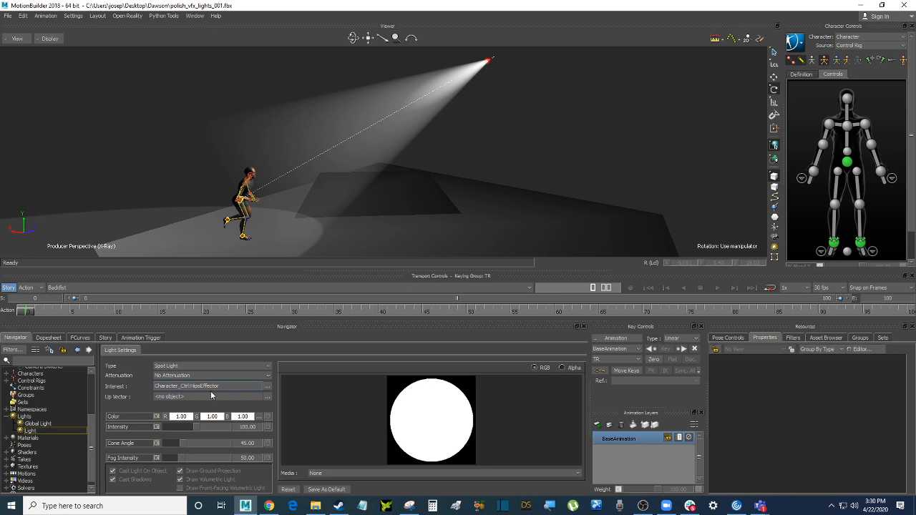
Pick cyan from the Color Palette for the spotlight and drag its Intensity up to 118.46
{"action": "left_click", "coordinate": [261, 421]}
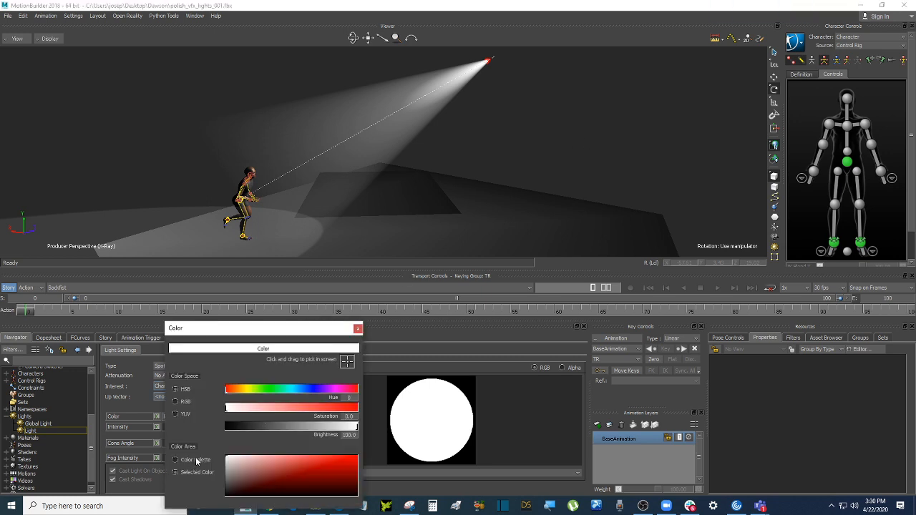
{"action": "left_click", "coordinate": [197, 460]}
{"action": "left_click", "coordinate": [245, 459]}
{"action": "double_click", "coordinate": [254, 459]}
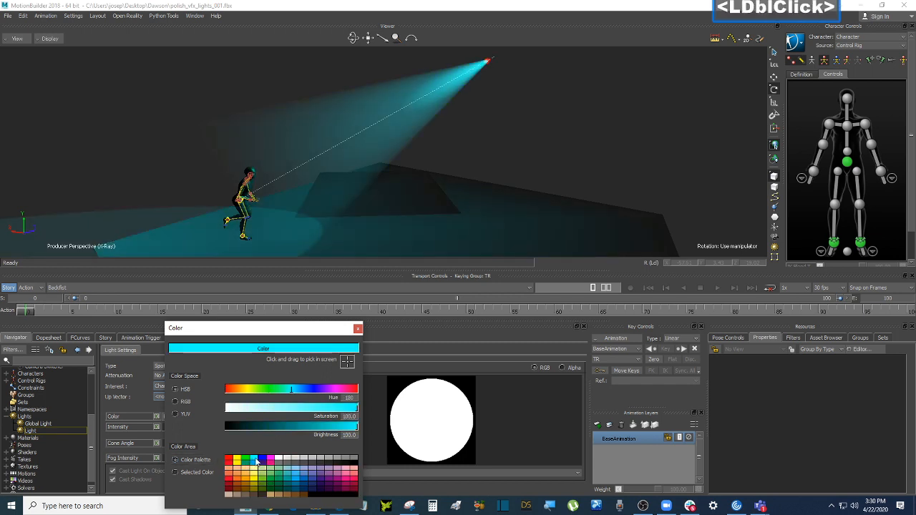
{"action": "left_click", "coordinate": [358, 327]}
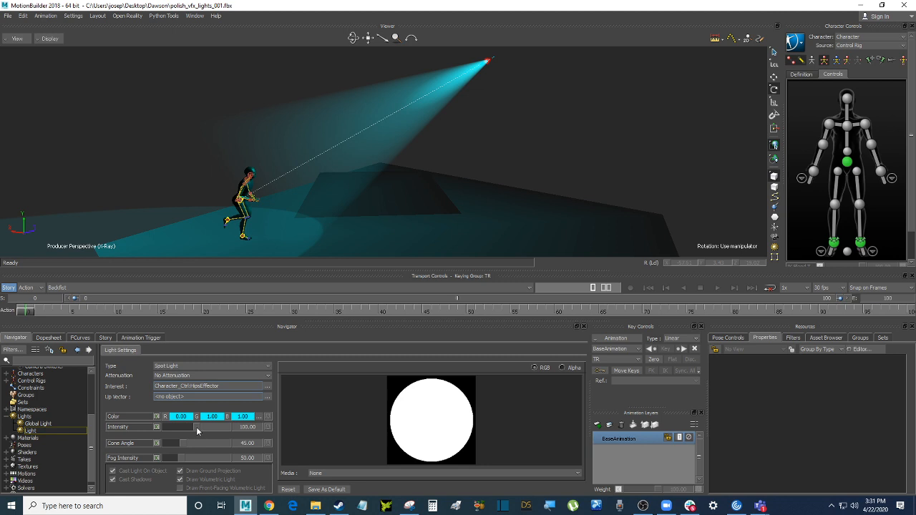
{"action": "left_click_drag", "start_coordinate": [198, 428], "coordinate": [184, 444]}
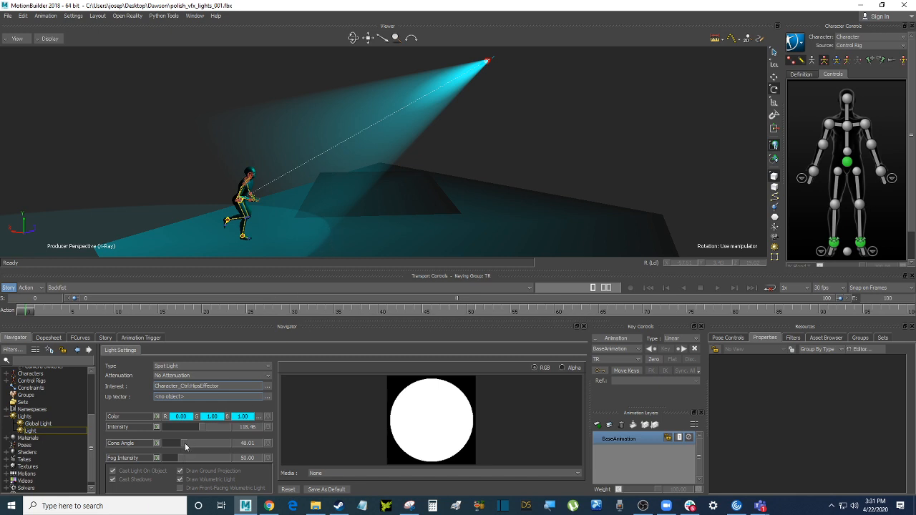
{"action": "left_click_drag", "start_coordinate": [185, 443], "coordinate": [184, 447]}
{"action": "left_click", "coordinate": [269, 378]}
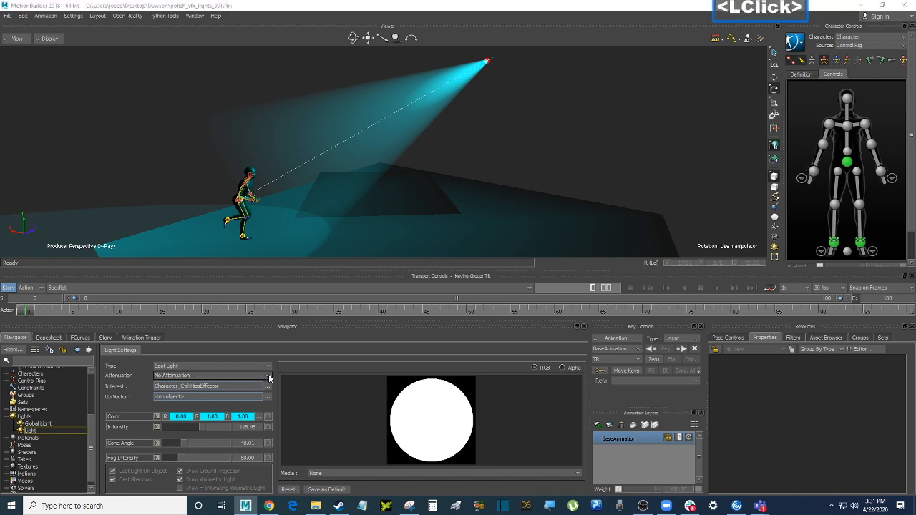
{"action": "left_click", "coordinate": [189, 392]}
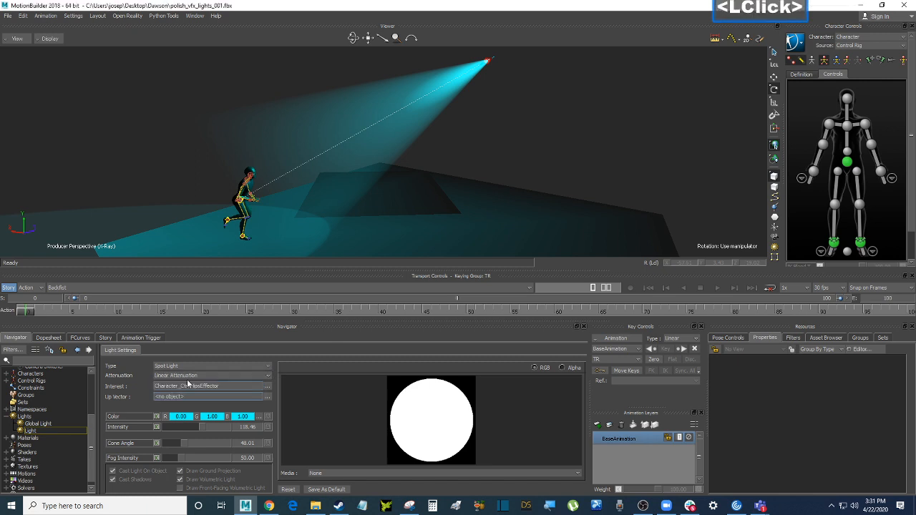
{"action": "left_click", "coordinate": [197, 376]}
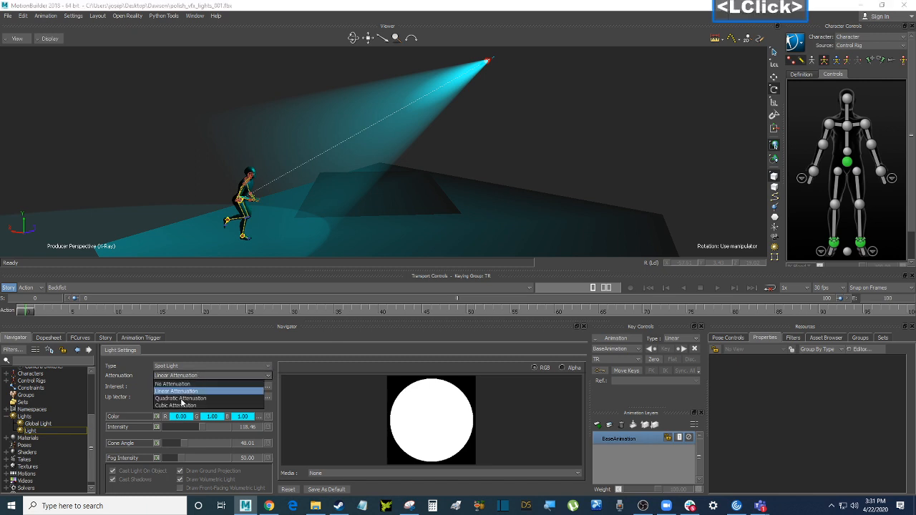
{"action": "left_click", "coordinate": [183, 397]}
{"action": "left_click_drag", "start_coordinate": [370, 220], "coordinate": [373, 181], "text": "ctrl+shift"}
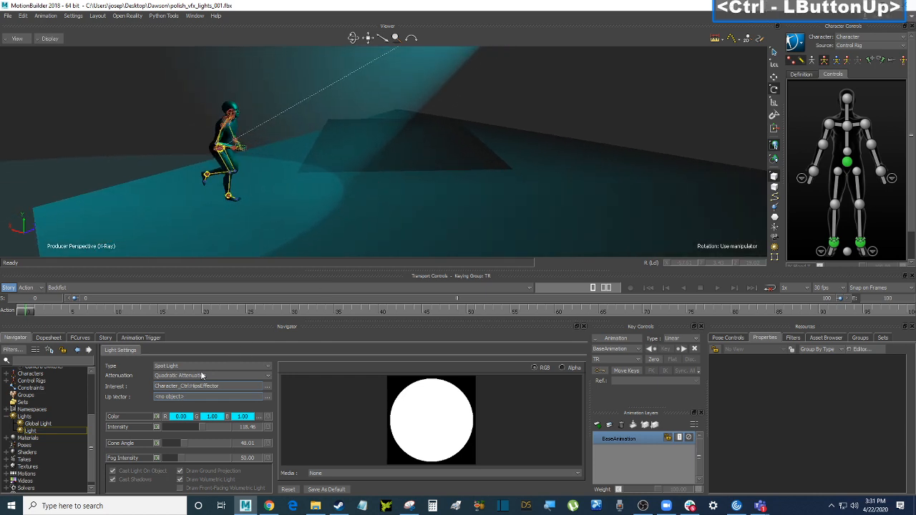
{"action": "left_click", "coordinate": [177, 377]}
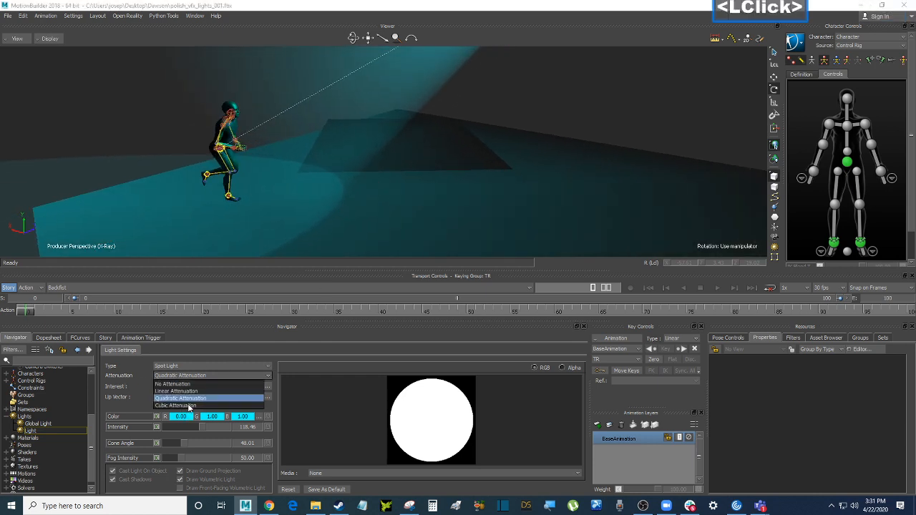
{"action": "left_click", "coordinate": [186, 405]}
{"action": "left_click", "coordinate": [192, 380]}
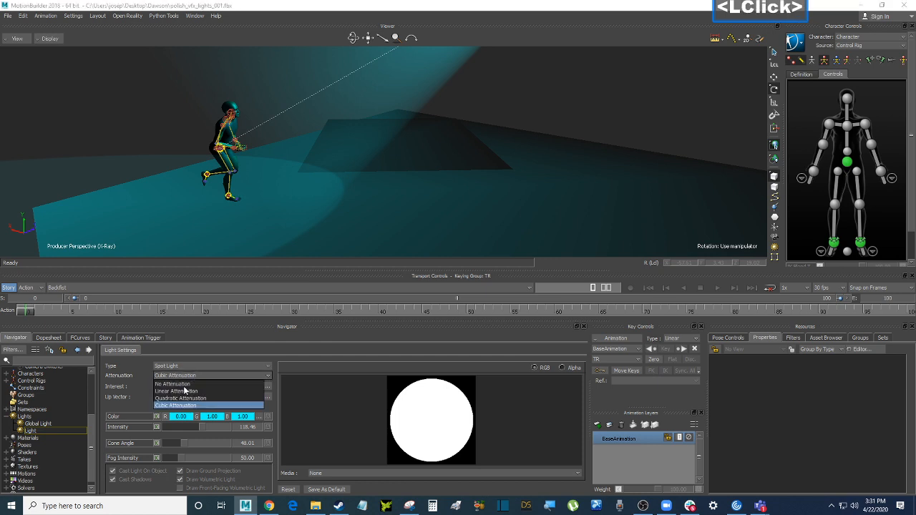
{"action": "left_click", "coordinate": [189, 377]}
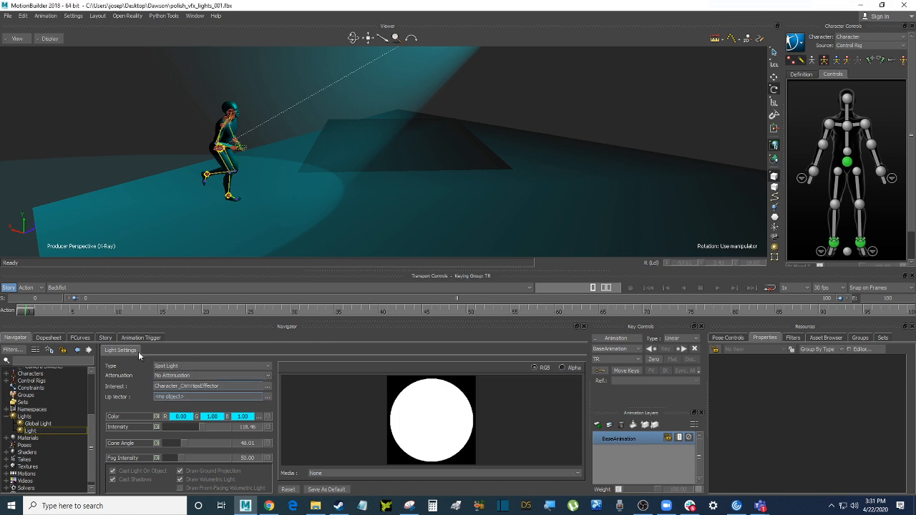
Open MotionBuilder Help from the Help menu to load the online documentation
{"action": "left_click", "coordinate": [216, 16]}
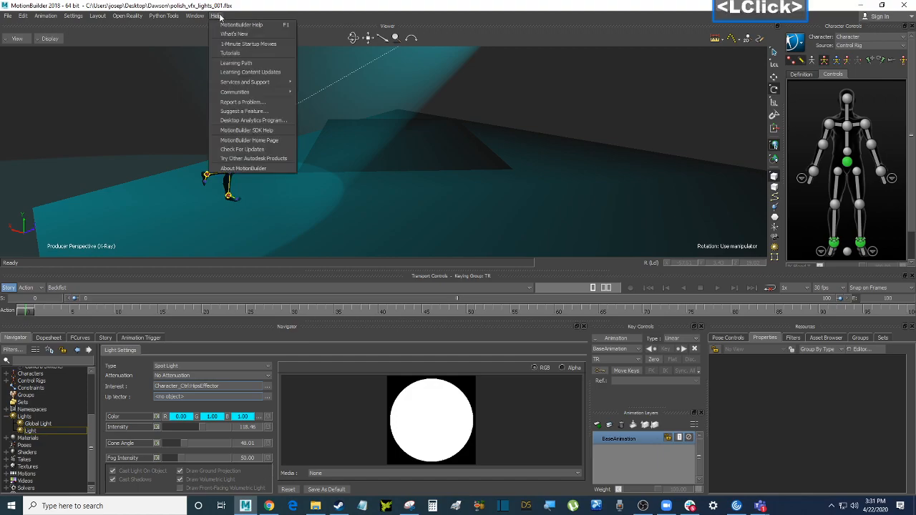
{"action": "left_click", "coordinate": [240, 24]}
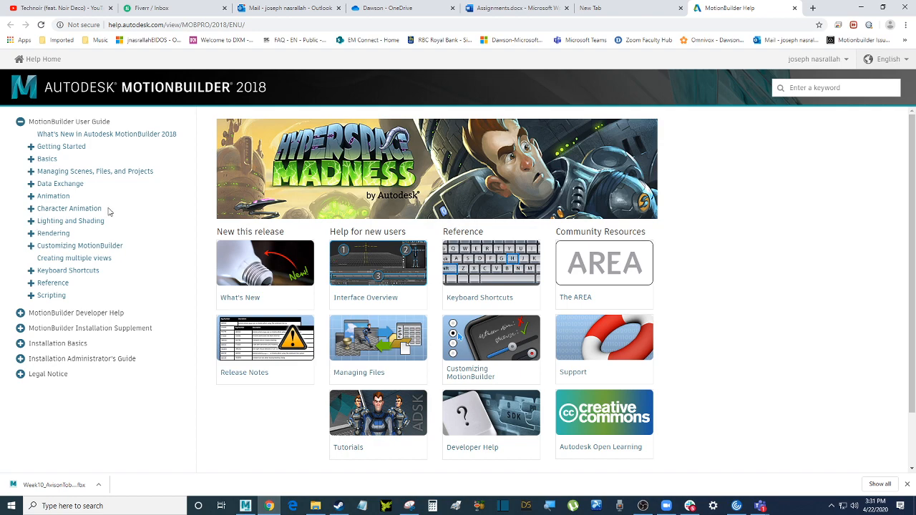
Reopen MotionBuilder Help from the Help menu and bring the help page forward
{"action": "left_click", "coordinate": [861, 7]}
{"action": "left_click", "coordinate": [217, 16]}
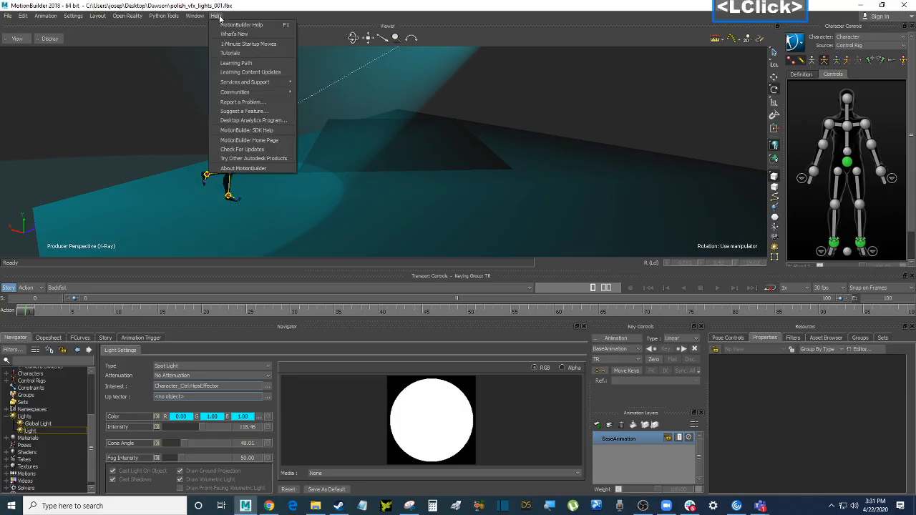
{"action": "left_click", "coordinate": [232, 31]}
{"action": "key", "text": "alt+Tab"}
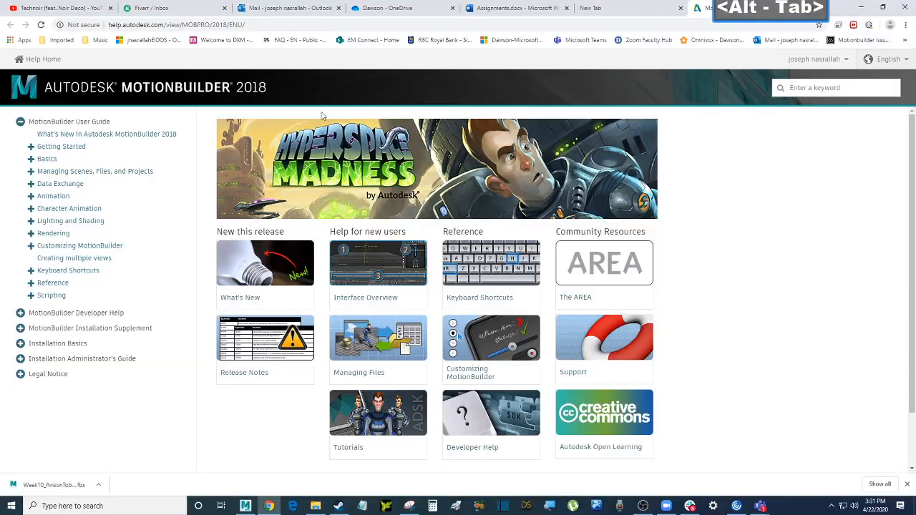
Read the Lights page under Lighting and Shading, then minimize the browser
{"action": "left_click", "coordinate": [30, 221]}
{"action": "left_click", "coordinate": [60, 238]}
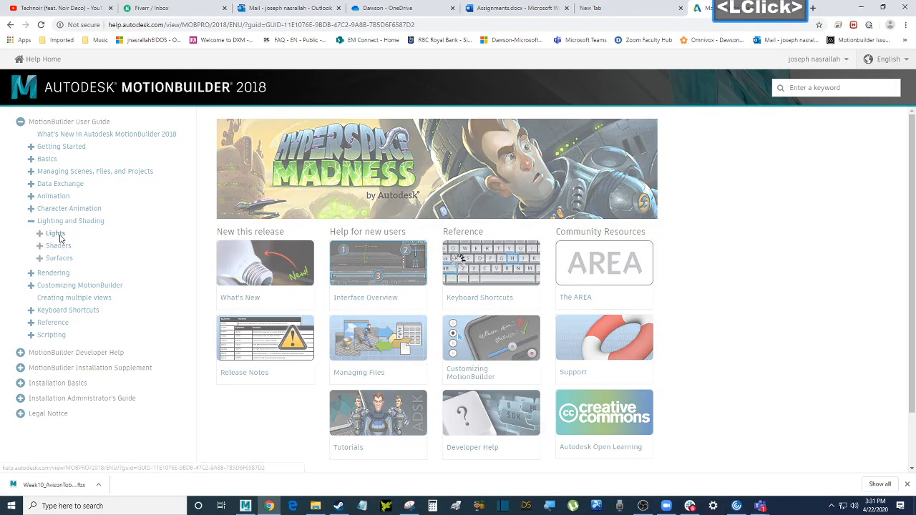
{"action": "scroll", "coordinate": [317, 244], "scroll_direction": "down", "scroll_amount": 3}
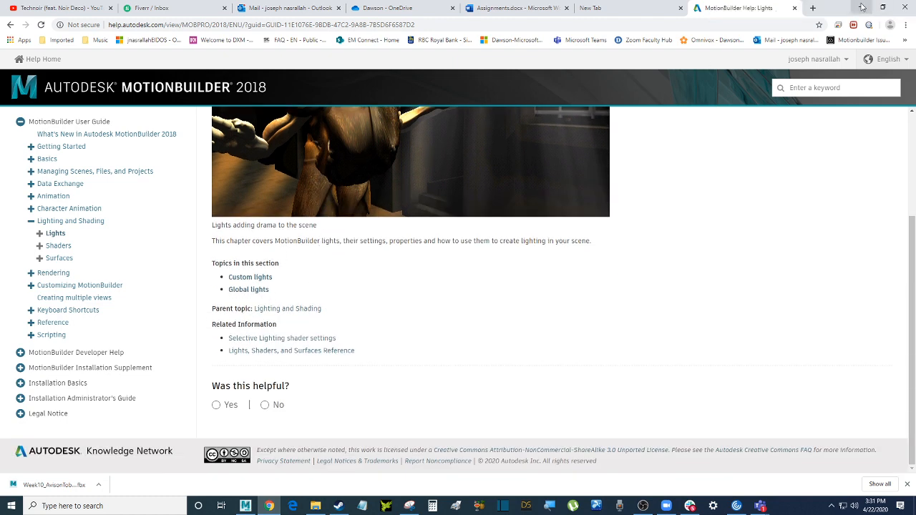
{"action": "left_click", "coordinate": [862, 7]}
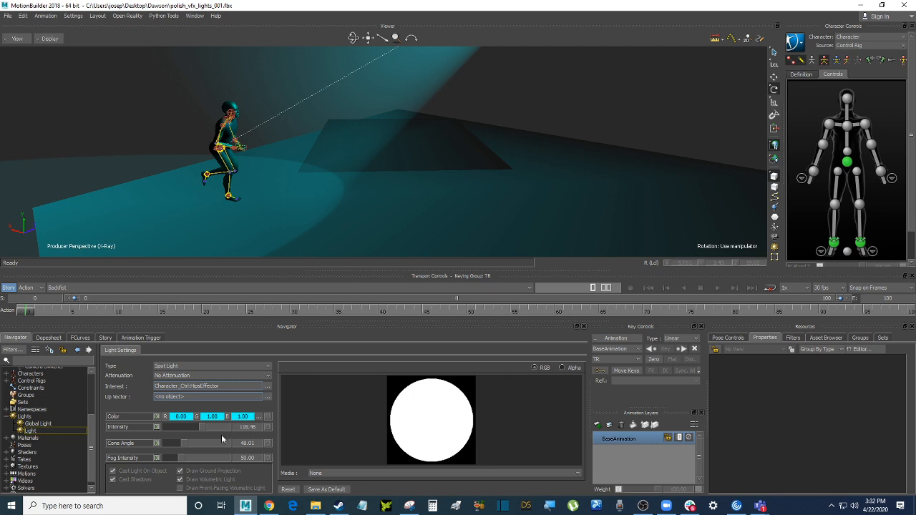
Widen the spotlight's Cone Angle from 48.01 to 51.70 and pull the view back
{"action": "left_click_drag", "start_coordinate": [191, 442], "coordinate": [186, 441]}
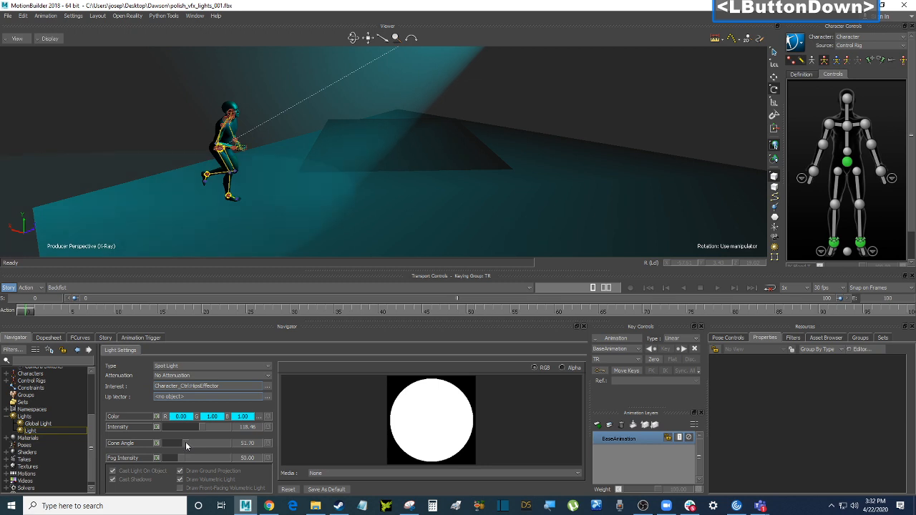
{"action": "left_click_drag", "start_coordinate": [185, 442], "coordinate": [185, 442]}
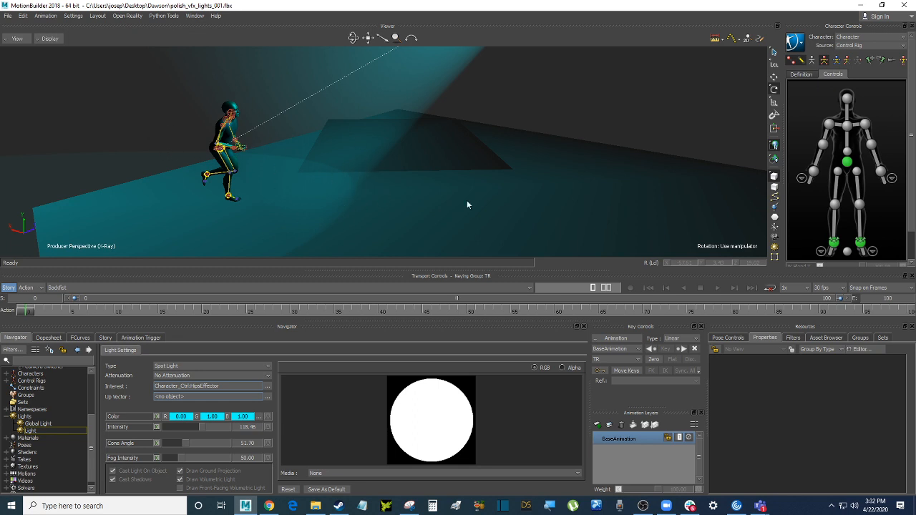
{"action": "left_click_drag", "start_coordinate": [467, 199], "coordinate": [508, 144], "text": "ctrl"}
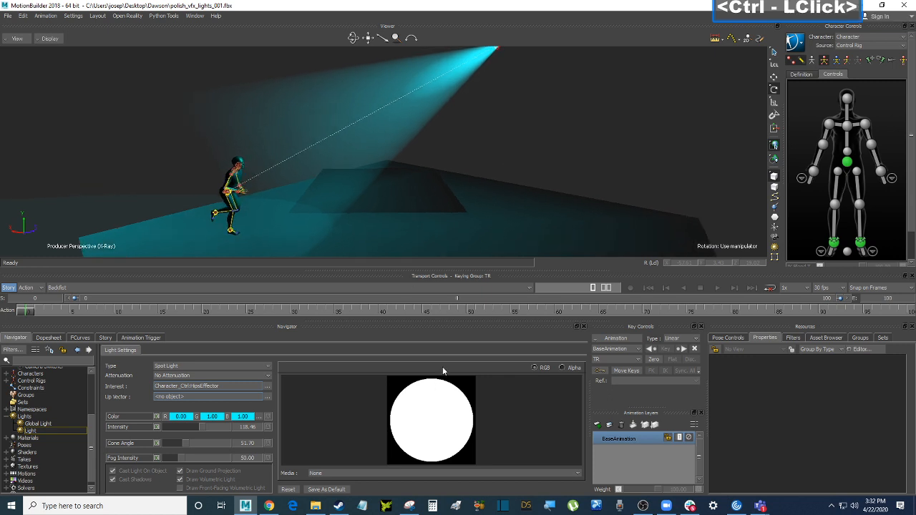
Choose Body_color_file3 in the spotlight's Media list so the light projects that texture
{"action": "left_click", "coordinate": [428, 473]}
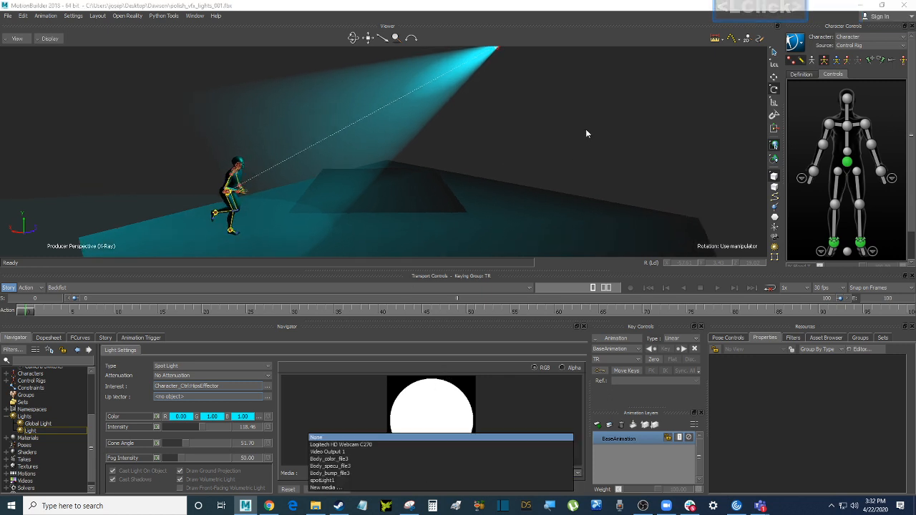
{"action": "left_click", "coordinate": [636, 109]}
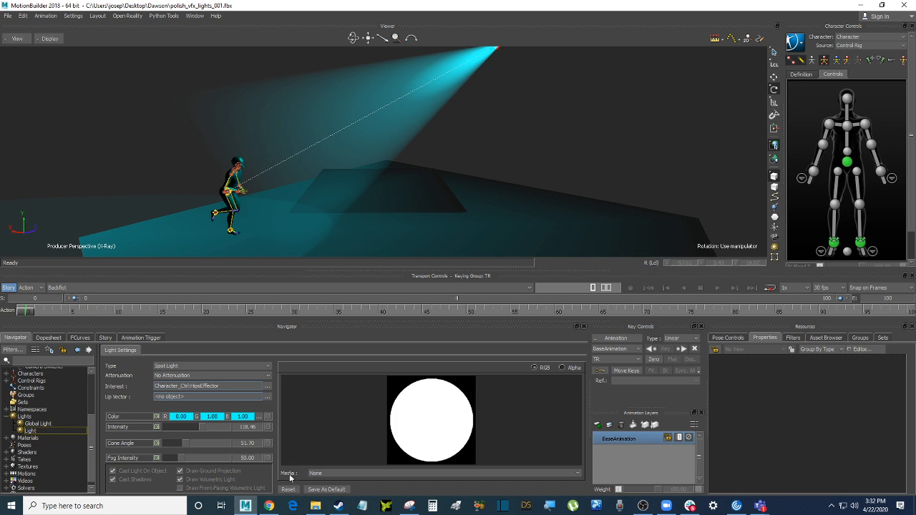
{"action": "left_click", "coordinate": [336, 474]}
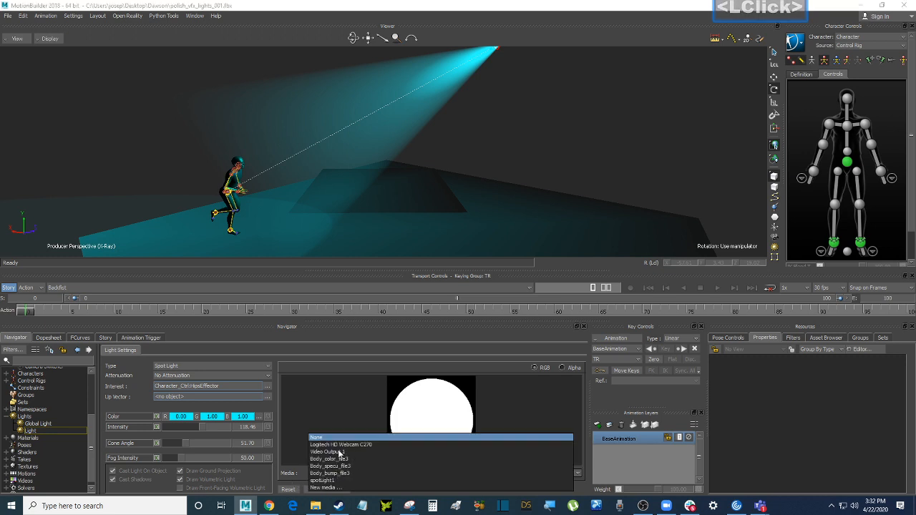
{"action": "left_click", "coordinate": [342, 459]}
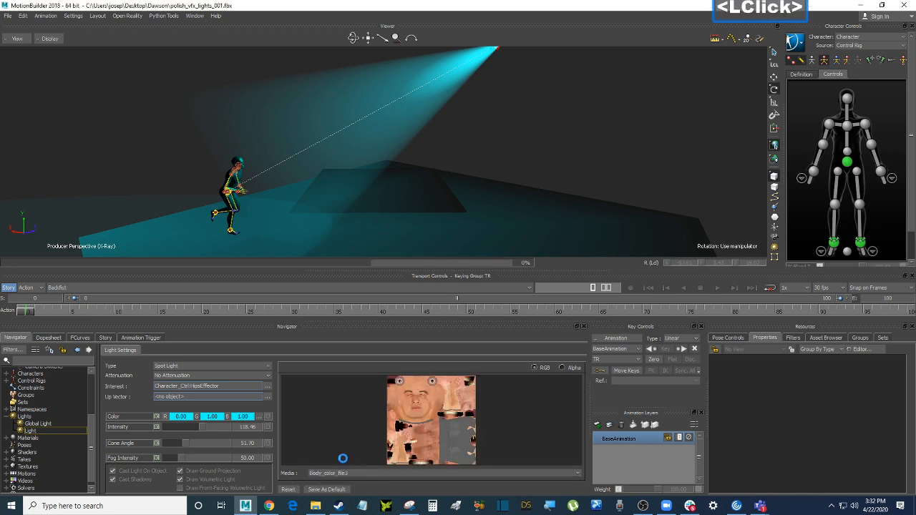
{"action": "left_click_drag", "start_coordinate": [545, 165], "coordinate": [546, 133], "text": "ctrl"}
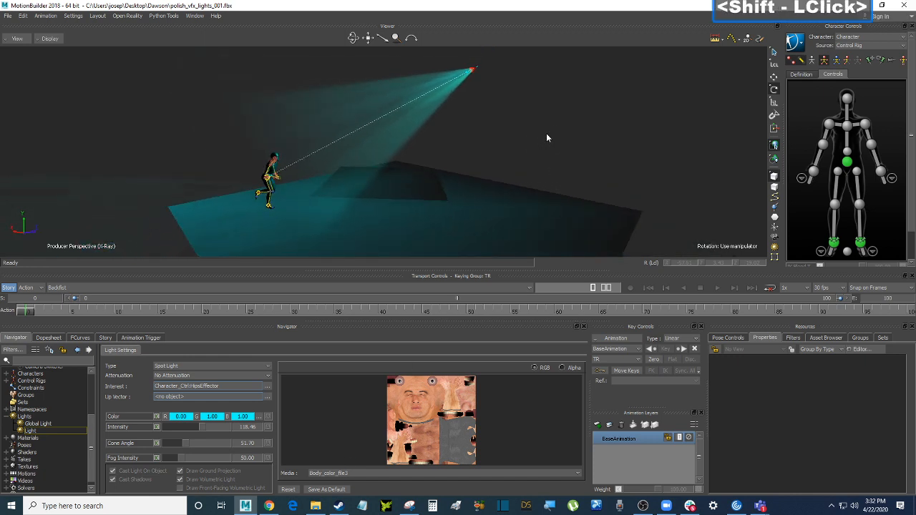
Reset the light's Media to None, then reapply Body_color_file3 and orbit the lit scene
{"action": "left_click", "coordinate": [352, 475]}
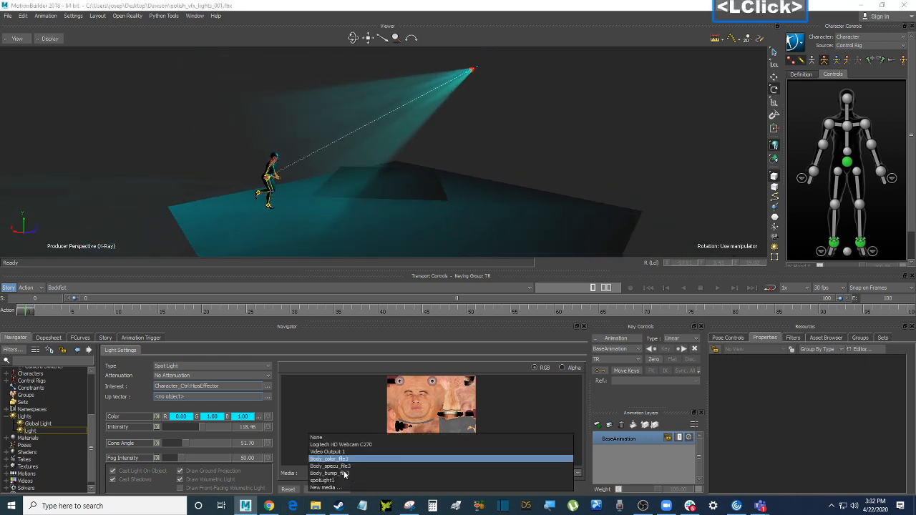
{"action": "left_click", "coordinate": [347, 467]}
{"action": "left_click", "coordinate": [350, 472]}
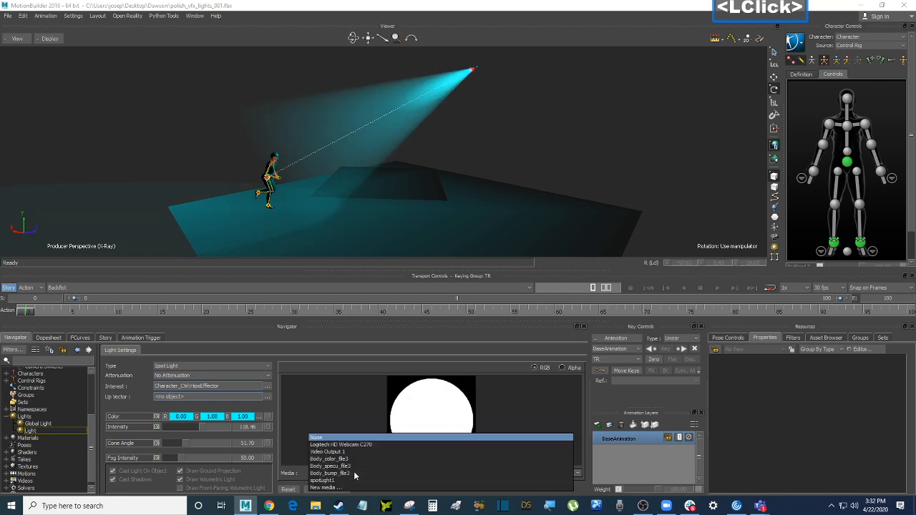
{"action": "left_click", "coordinate": [342, 475]}
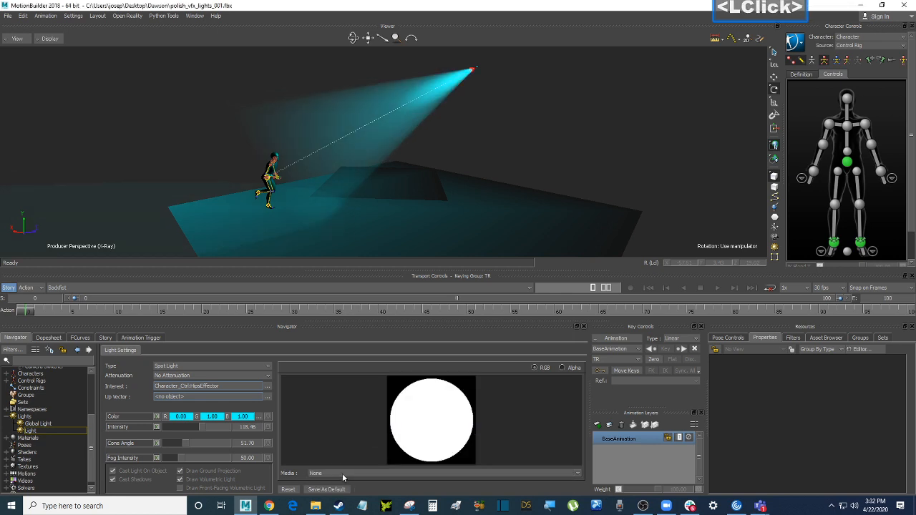
{"action": "left_click", "coordinate": [342, 471]}
{"action": "left_click", "coordinate": [342, 466]}
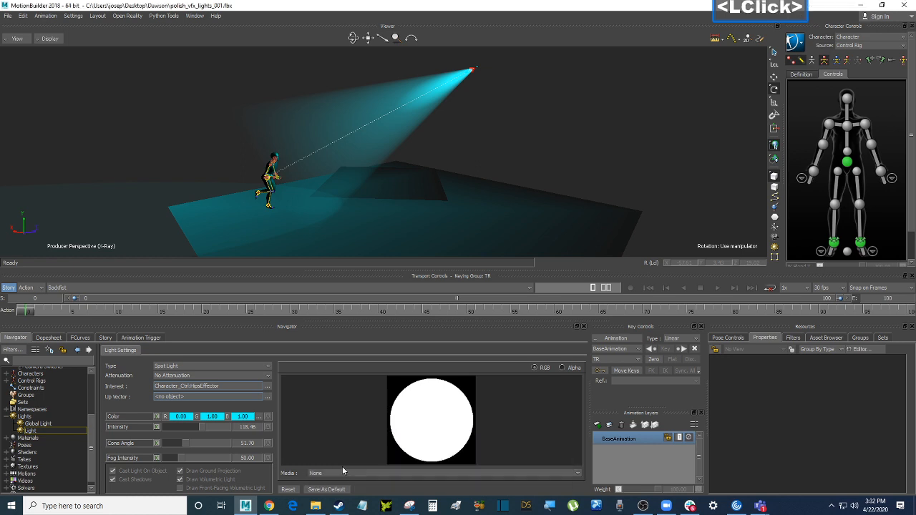
{"action": "left_click", "coordinate": [342, 472]}
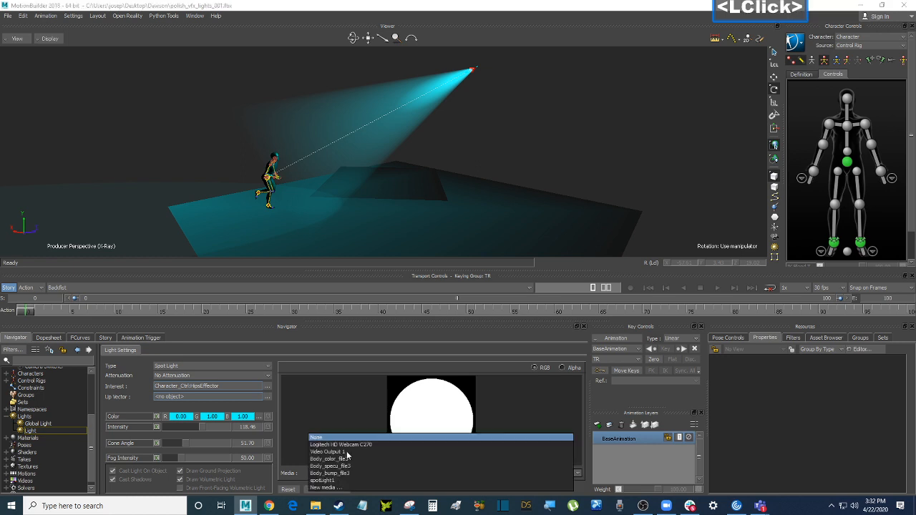
{"action": "left_click", "coordinate": [343, 459]}
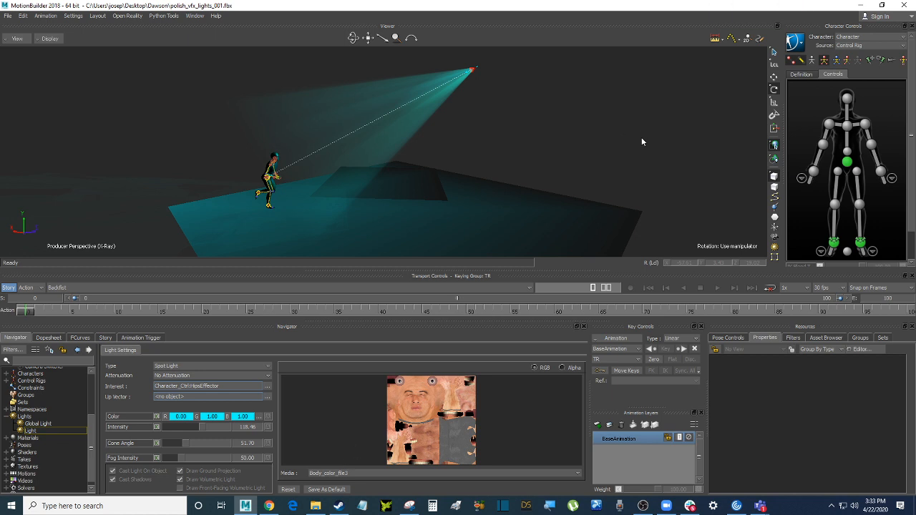
{"action": "left_click_drag", "start_coordinate": [631, 129], "coordinate": [609, 161], "text": "ctrl"}
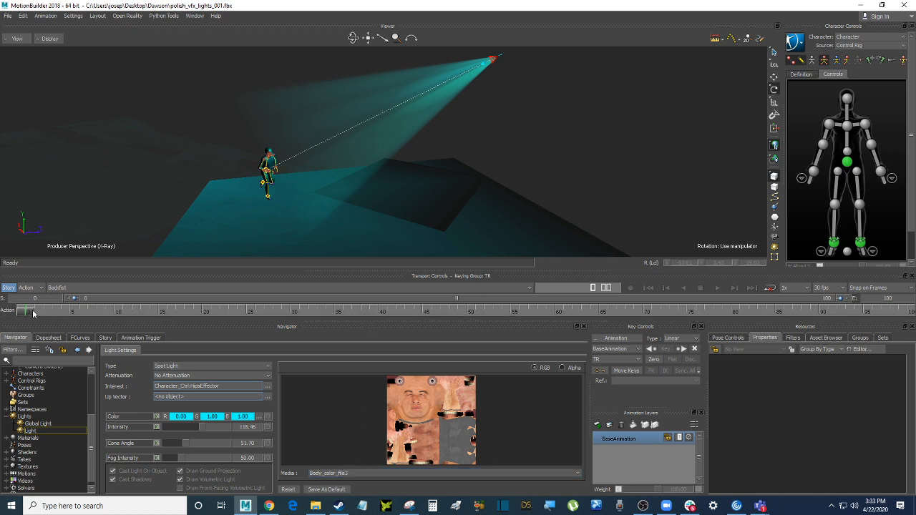
Uncheck Draw Ground Projection for the spotlight while scrubbing the jog animation
{"action": "mouse_move", "coordinate": [35, 312]}
{"action": "left_mouse_down"}
{"action": "mouse_move", "coordinate": [393, 311]}
{"action": "mouse_move", "coordinate": [33, 312]}
{"action": "left_mouse_up"}
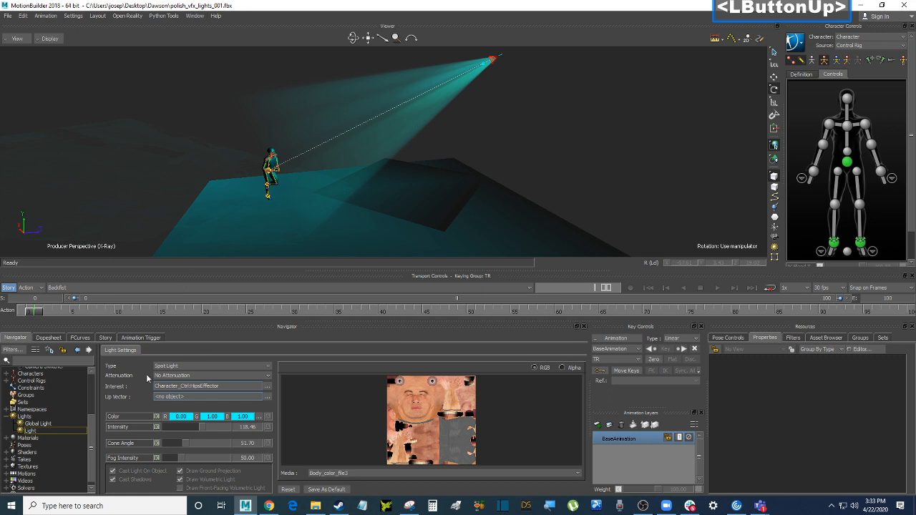
{"action": "left_click", "coordinate": [148, 312]}
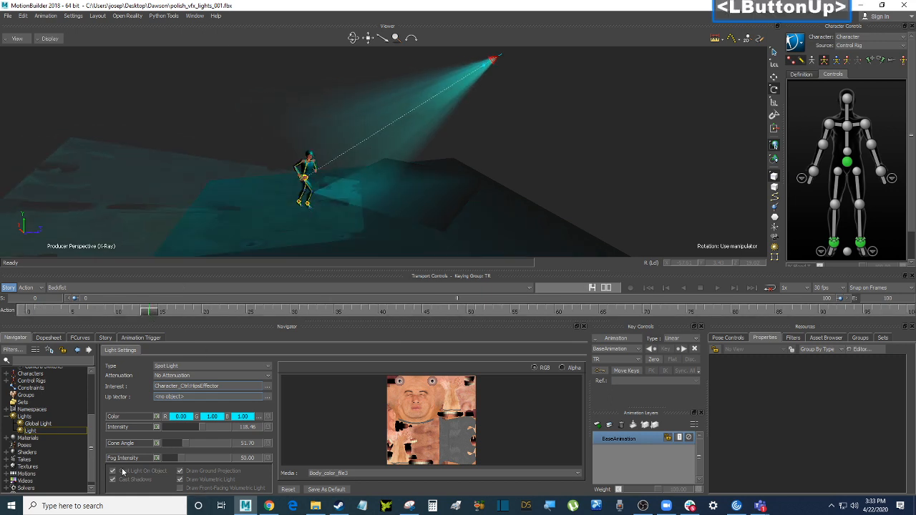
{"action": "left_click", "coordinate": [193, 474]}
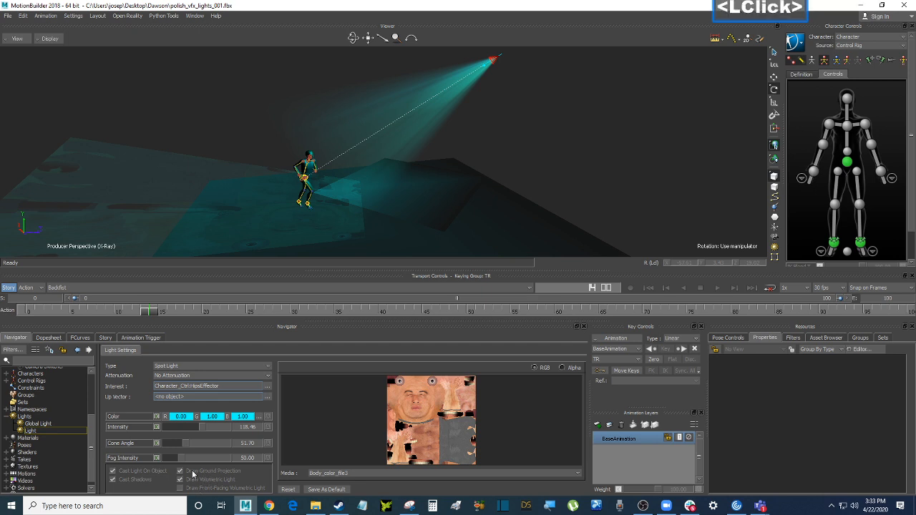
{"action": "left_click", "coordinate": [180, 471]}
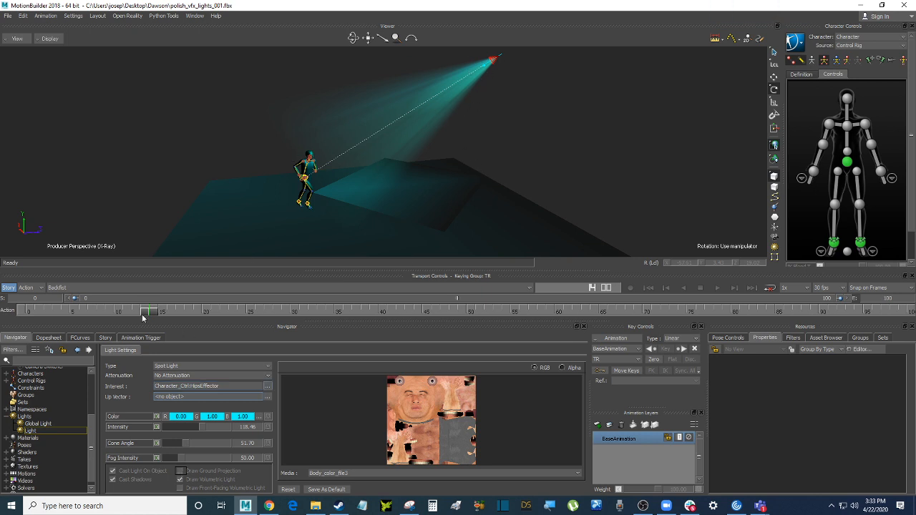
{"action": "mouse_move", "coordinate": [141, 314]}
{"action": "left_mouse_down"}
{"action": "mouse_move", "coordinate": [363, 313]}
{"action": "mouse_move", "coordinate": [667, 284]}
{"action": "mouse_move", "coordinate": [109, 276]}
{"action": "mouse_move", "coordinate": [16, 290]}
{"action": "left_mouse_up"}
Leave the light Type set to Spot Light, then switch to the browser
{"action": "left_click", "coordinate": [632, 160]}
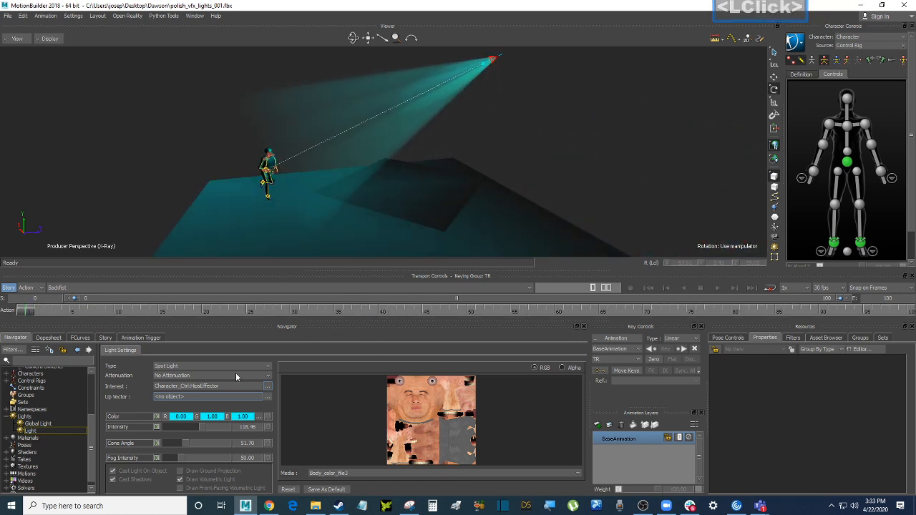
{"action": "left_click", "coordinate": [196, 365]}
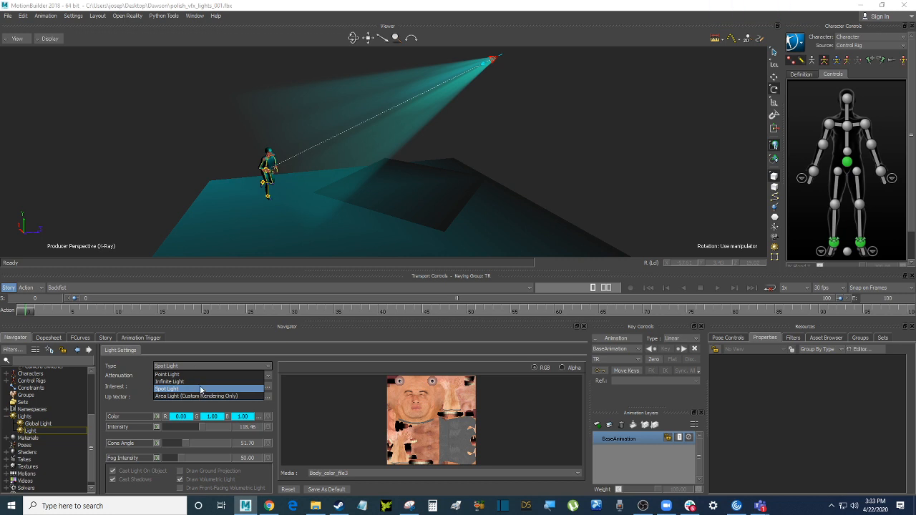
{"action": "left_click", "coordinate": [586, 110]}
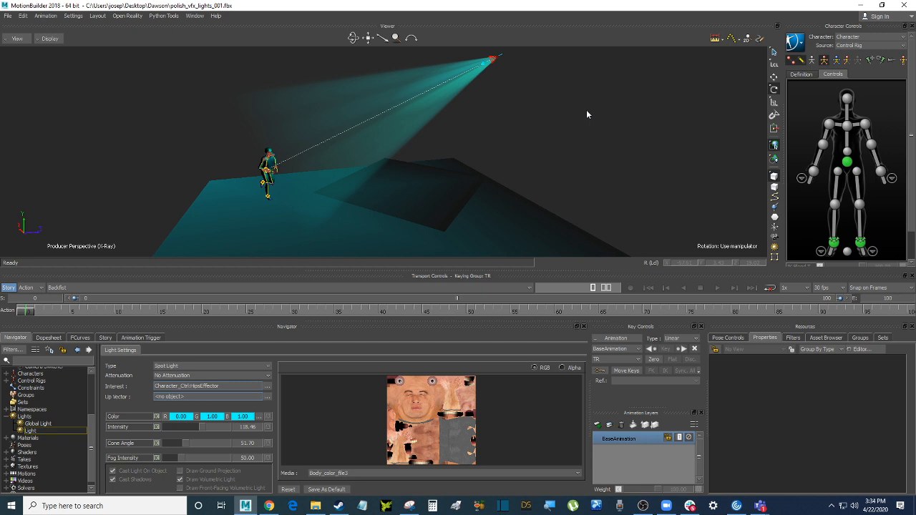
{"action": "left_click", "coordinate": [268, 506]}
Review the Week 13 Lights & VFX row in the Assignments document, then return to MotionBuilder's viewer
{"action": "left_click", "coordinate": [465, 7]}
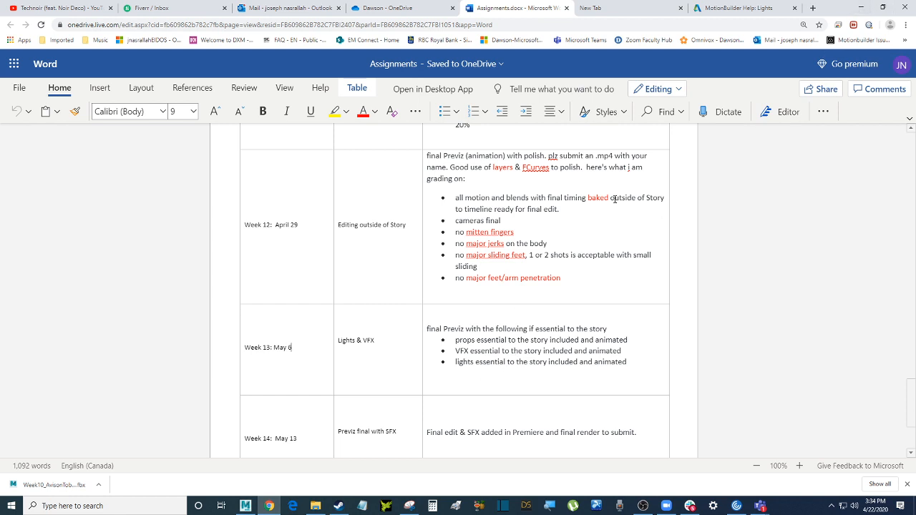
{"action": "left_click", "coordinate": [863, 10]}
{"action": "left_click", "coordinate": [553, 131]}
{"action": "left_click", "coordinate": [553, 136], "text": "ctrl"}
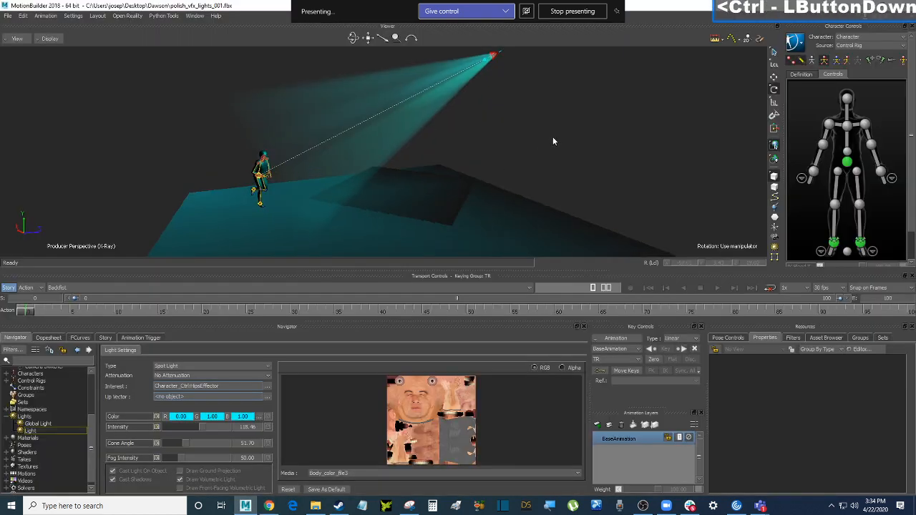
Switch the viewer display to Models Only with Ctrl+A
{"action": "left_click_drag", "start_coordinate": [552, 137], "coordinate": [570, 148], "text": "ctrl"}
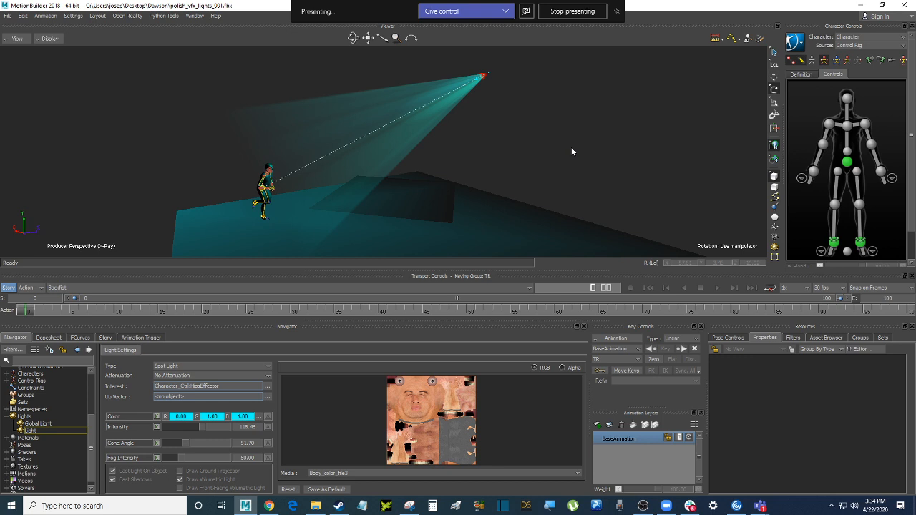
{"action": "left_click", "coordinate": [571, 147], "text": "ctrl"}
{"action": "key", "text": "ctrl+a"}
{"action": "key", "text": "ctrl+a"}
Reframe the camera on the runner and light cone, then show Shaders in the Navigator
{"action": "left_click_drag", "start_coordinate": [570, 140], "coordinate": [536, 158], "text": "ctrl"}
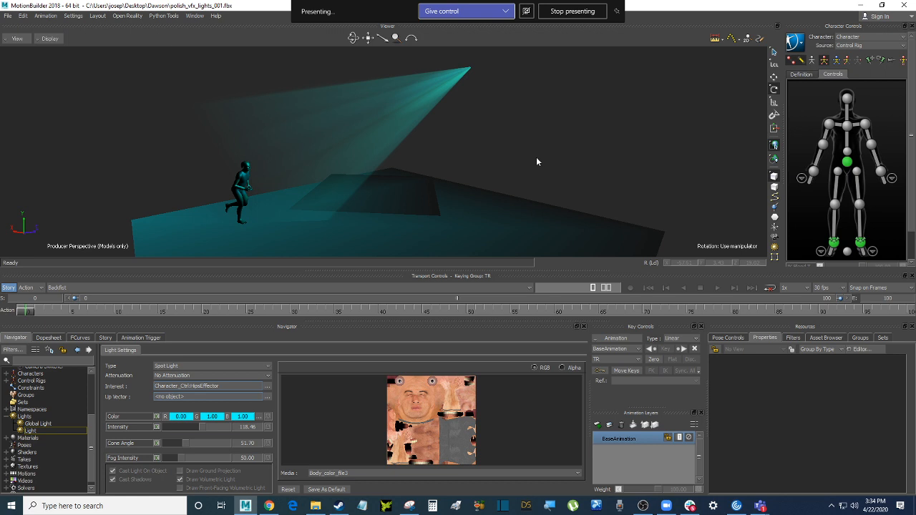
{"action": "left_click_drag", "start_coordinate": [593, 182], "coordinate": [600, 162], "text": "ctrl+shift"}
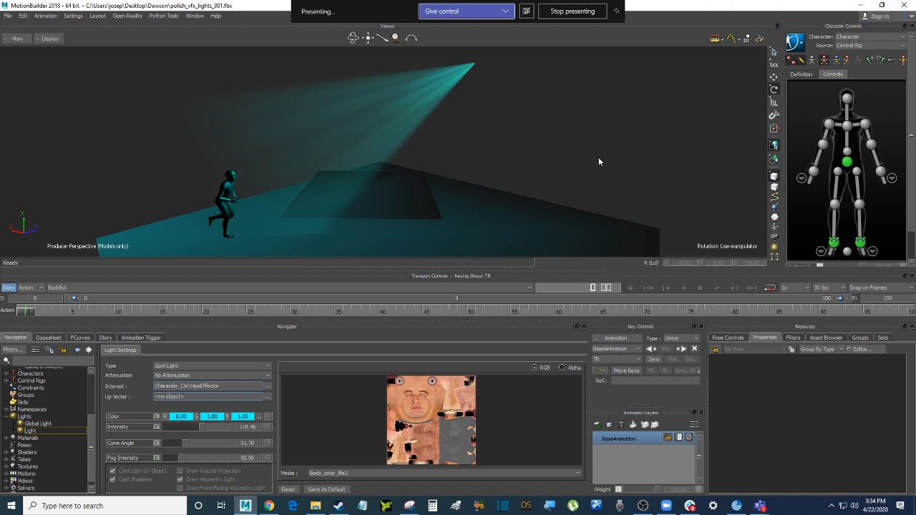
{"action": "left_click", "coordinate": [599, 161]}
{"action": "left_click_drag", "start_coordinate": [599, 162], "coordinate": [581, 141], "text": "ctrl"}
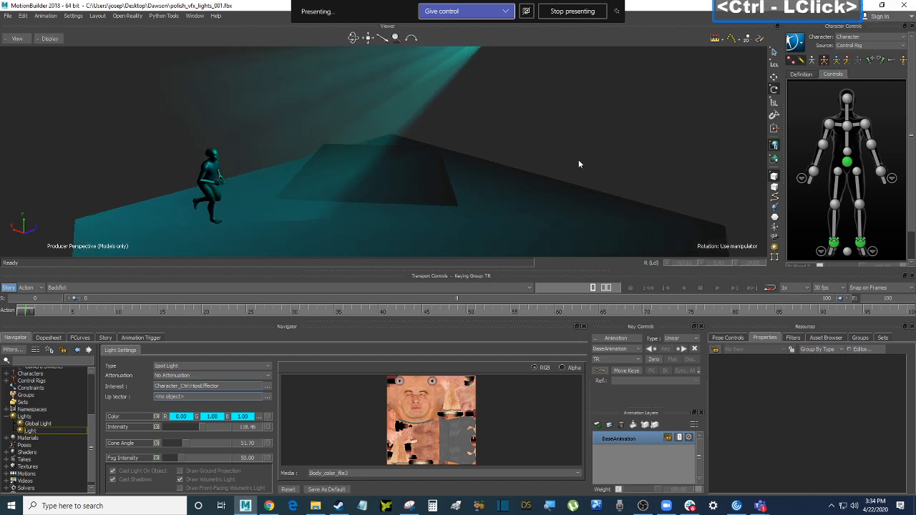
{"action": "left_click", "coordinate": [567, 146]}
{"action": "left_click_drag", "start_coordinate": [567, 147], "coordinate": [574, 141], "text": "ctrl"}
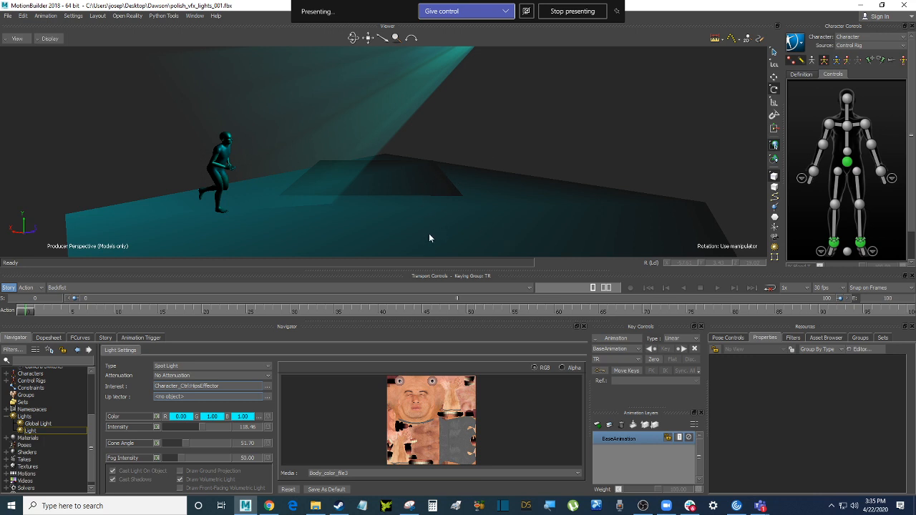
{"action": "left_click", "coordinate": [28, 452]}
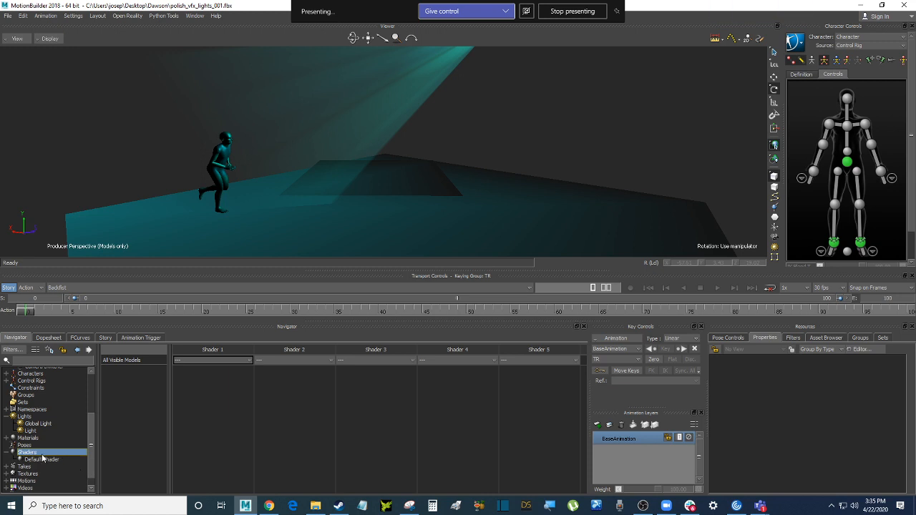
Insert a Reflection shader and drop the ReflexionShader onto the floor plane to make it reflective
{"action": "left_click_drag", "start_coordinate": [93, 432], "coordinate": [93, 451]}
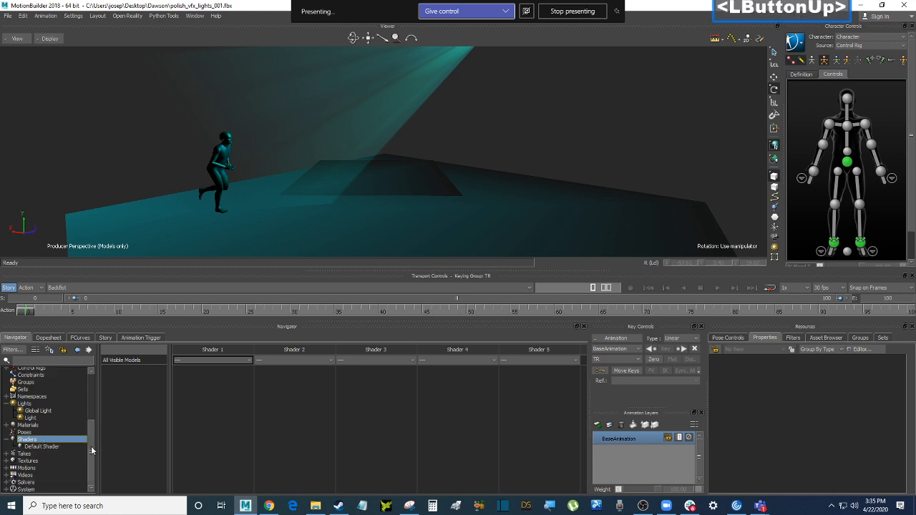
{"action": "right_click", "coordinate": [47, 442]}
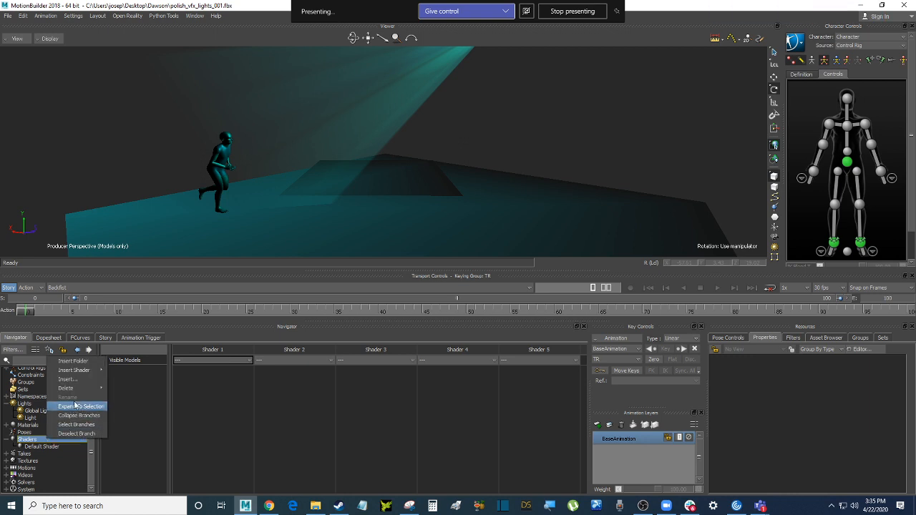
{"action": "mouse_move", "coordinate": [82, 375]}
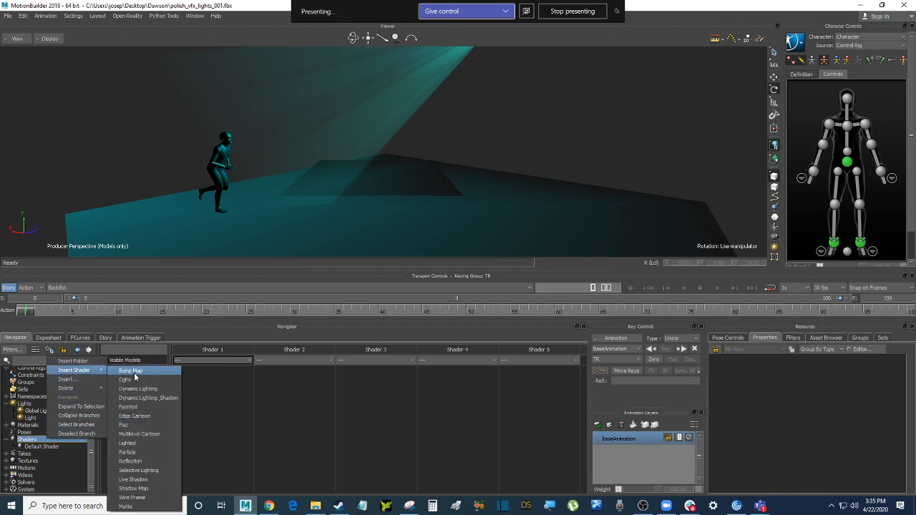
{"action": "left_click", "coordinate": [161, 461]}
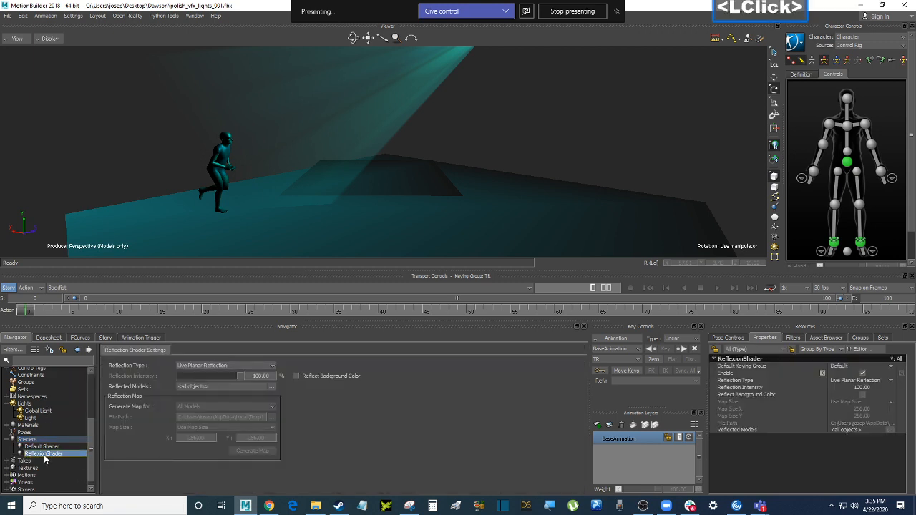
{"action": "left_click", "coordinate": [62, 456]}
{"action": "left_click_drag", "start_coordinate": [58, 458], "coordinate": [397, 171]}
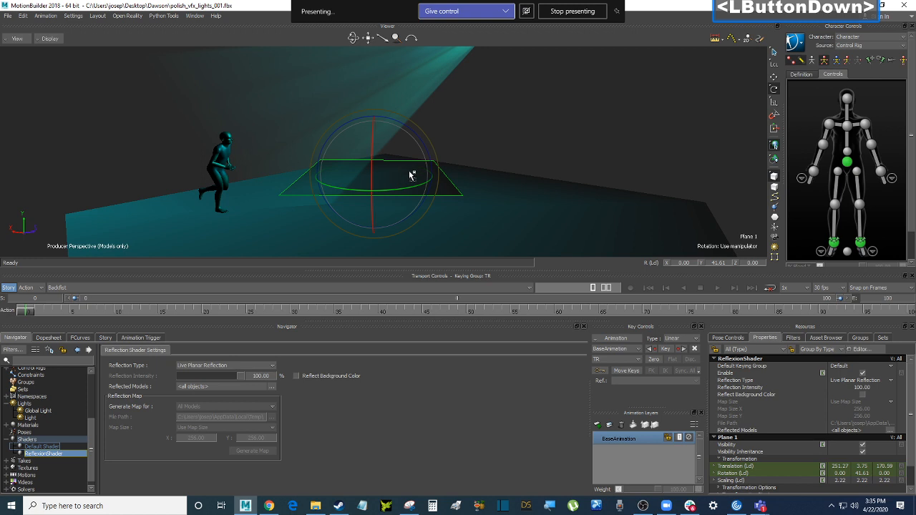
{"action": "left_click", "coordinate": [411, 175]}
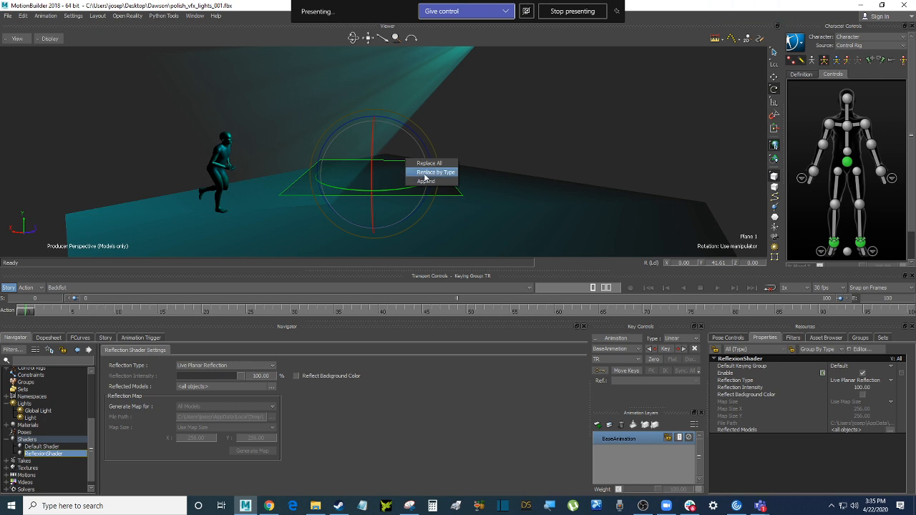
{"action": "left_click", "coordinate": [432, 173]}
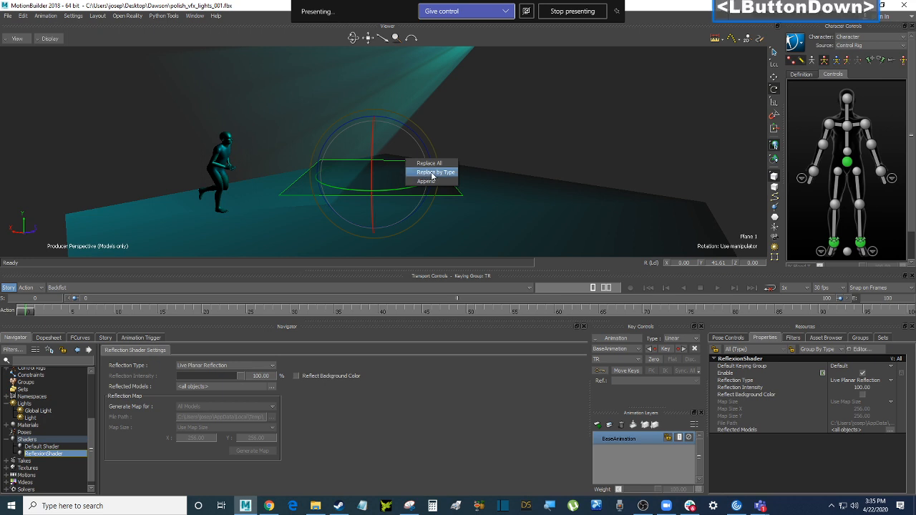
Try applying the ReflexionShader to the large floor plane as well, then undo it
{"action": "left_click_drag", "start_coordinate": [555, 118], "coordinate": [580, 126], "text": "ctrl+shift"}
{"action": "double_click", "coordinate": [403, 186]}
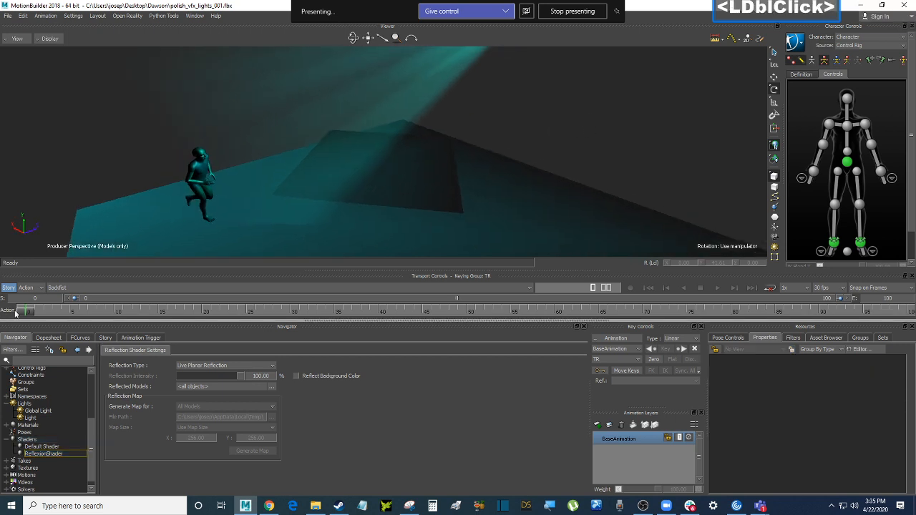
{"action": "left_click_drag", "start_coordinate": [27, 310], "coordinate": [3, 296]}
{"action": "mouse_move", "coordinate": [580, 188]}
{"action": "left_mouse_down", "text": "ctrl"}
{"action": "mouse_move", "coordinate": [578, 213]}
{"action": "mouse_move", "coordinate": [556, 154]}
{"action": "mouse_move", "coordinate": [556, 172]}
{"action": "mouse_move", "coordinate": [544, 174]}
{"action": "mouse_move", "coordinate": [558, 196]}
{"action": "mouse_move", "coordinate": [571, 180]}
{"action": "left_mouse_up", "text": "ctrl"}
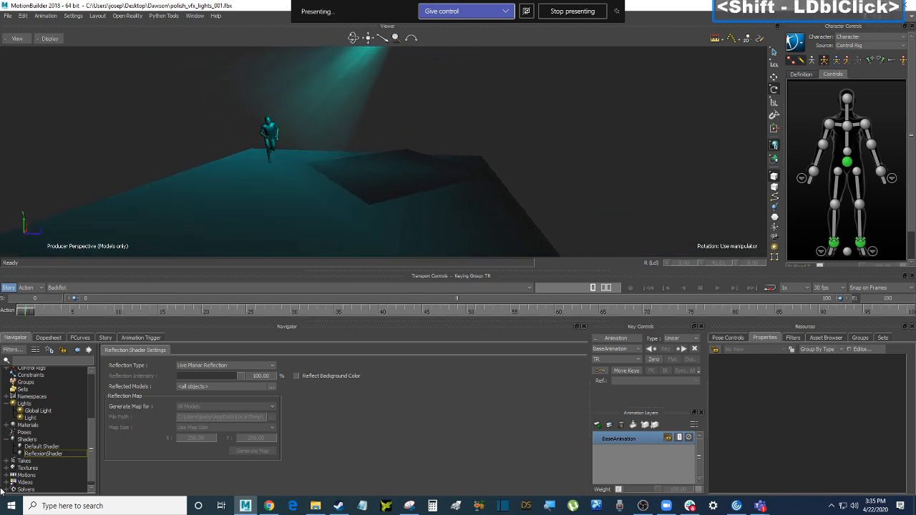
{"action": "left_click", "coordinate": [52, 455]}
{"action": "left_click", "coordinate": [324, 245]}
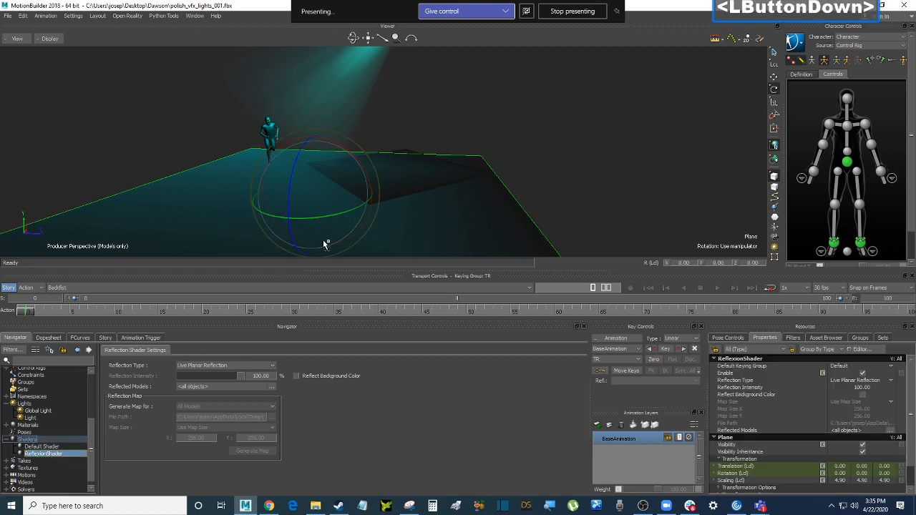
{"action": "left_click_drag", "start_coordinate": [324, 245], "coordinate": [323, 245]}
{"action": "left_click", "coordinate": [331, 244]}
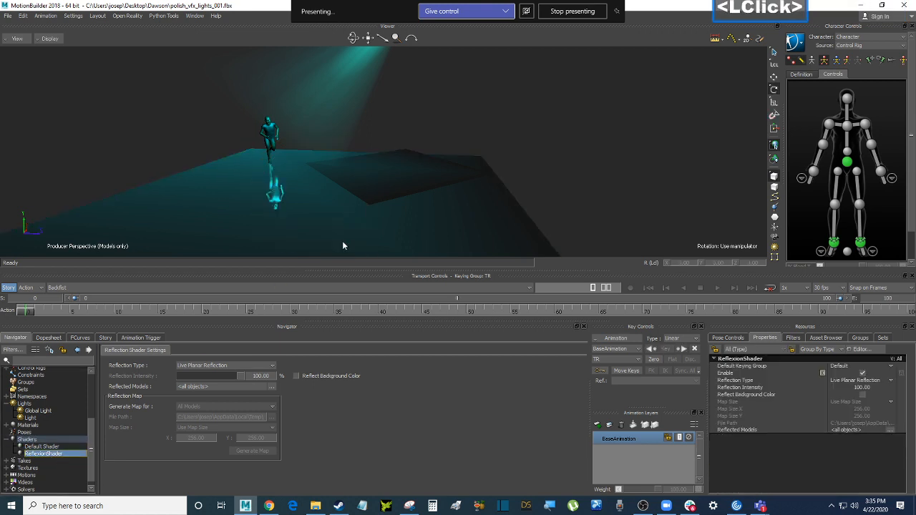
{"action": "left_click_drag", "start_coordinate": [342, 240], "coordinate": [339, 210], "text": "ctrl"}
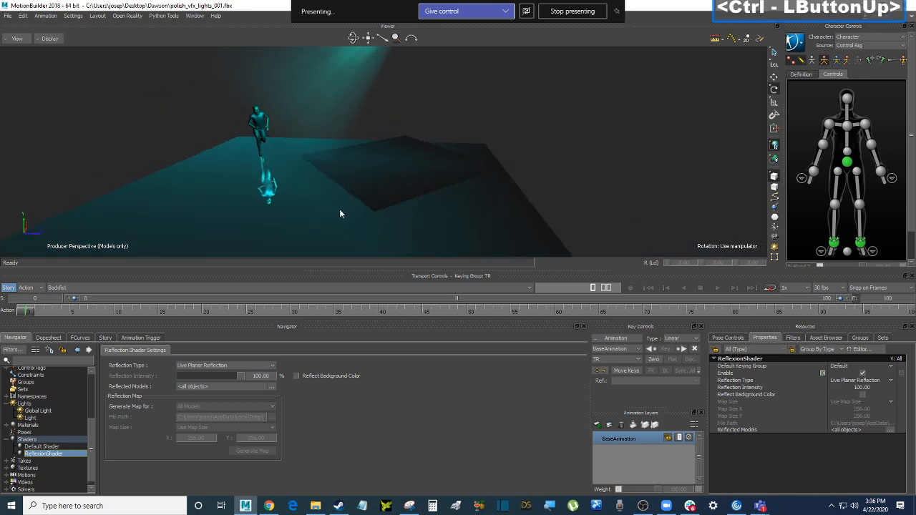
{"action": "key", "text": "ctrl+z"}
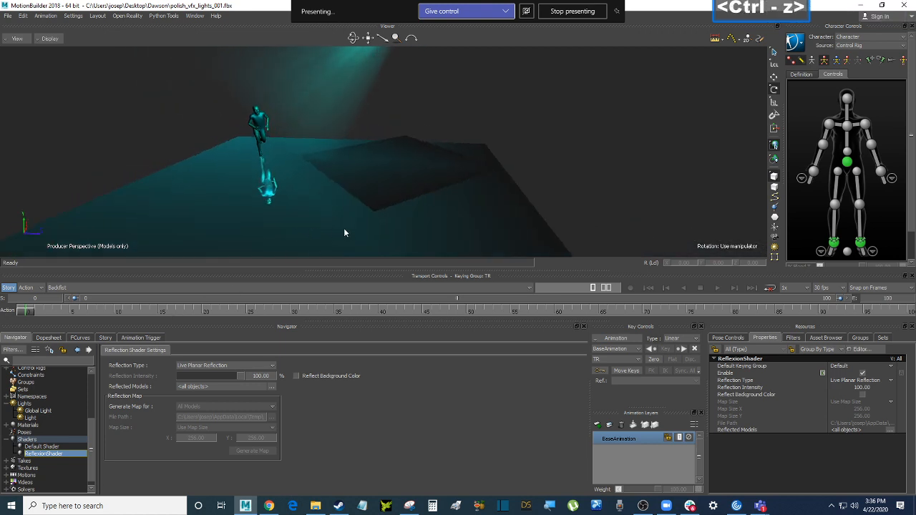
Start deleting the ReflexionShader but cancel, keeping it, and select the reflective plane
{"action": "left_click", "coordinate": [344, 230]}
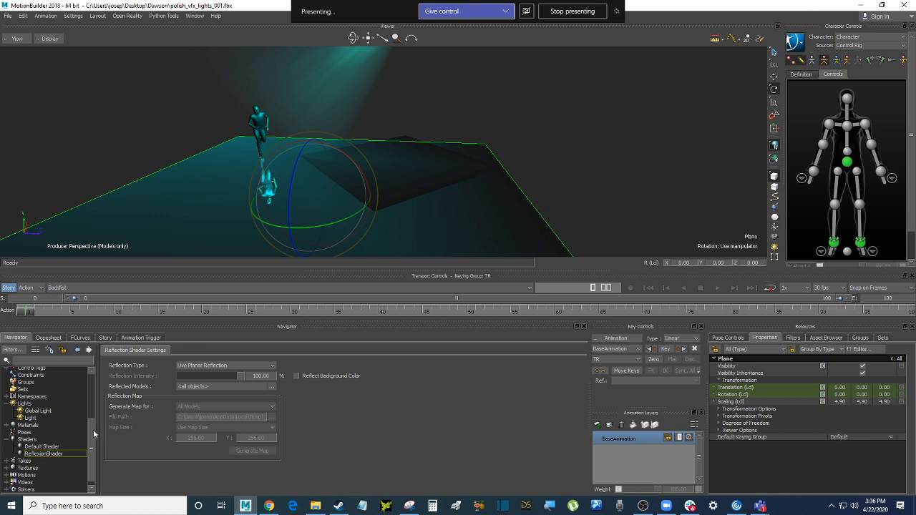
{"action": "left_click_drag", "start_coordinate": [94, 435], "coordinate": [93, 430]}
{"action": "left_click", "coordinate": [64, 463]}
{"action": "right_click", "coordinate": [64, 463]}
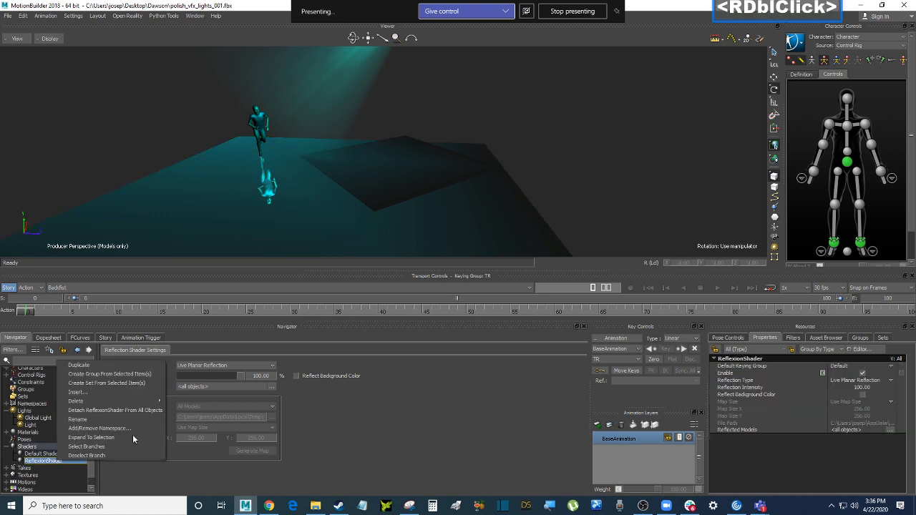
{"action": "left_click", "coordinate": [148, 401]}
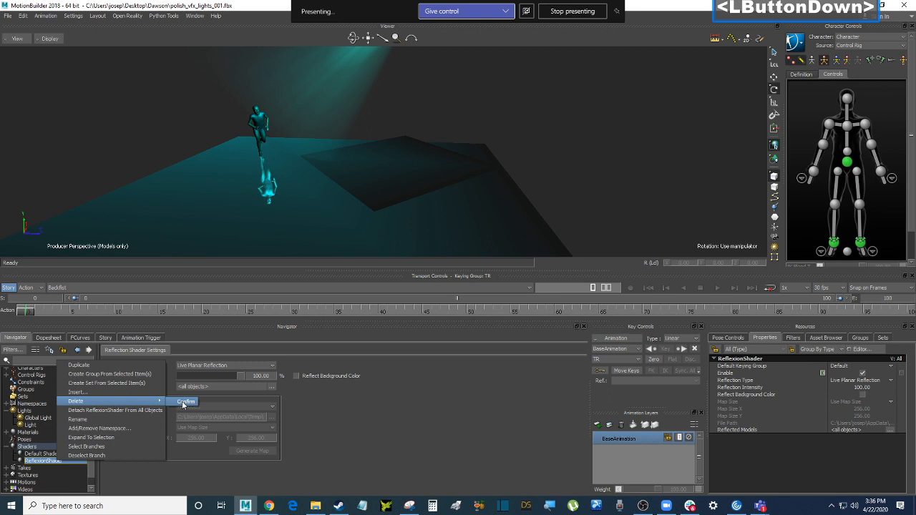
{"action": "left_click", "coordinate": [456, 164]}
{"action": "left_click", "coordinate": [407, 138]}
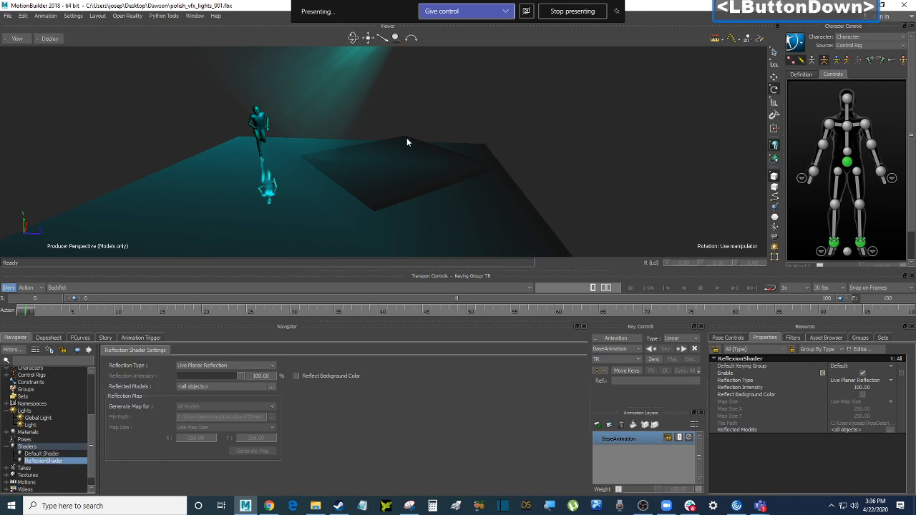
{"action": "left_click_drag", "start_coordinate": [512, 164], "coordinate": [602, 184], "text": "ctrl"}
Move Plane 1 closer to the character and scrub the animation back to the start
{"action": "key", "text": "t"}
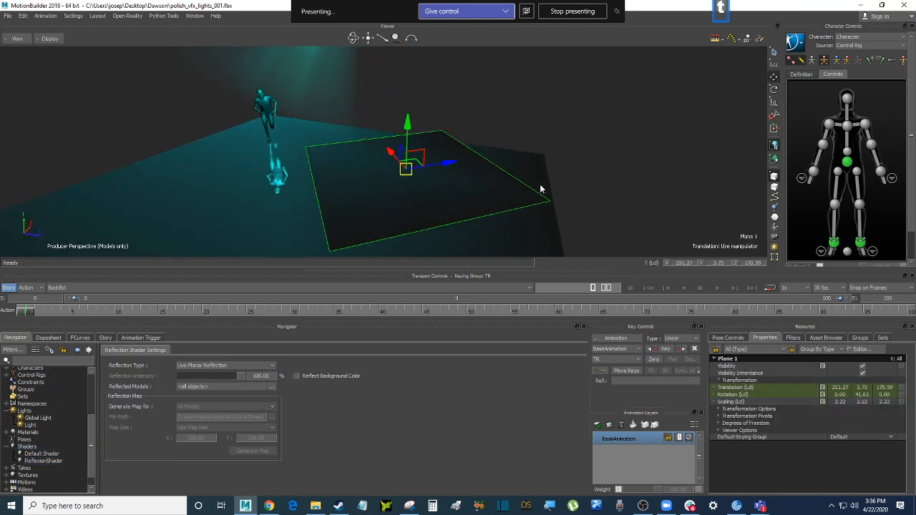
{"action": "left_click_drag", "start_coordinate": [436, 164], "coordinate": [419, 168]}
{"action": "left_click", "coordinate": [56, 312]}
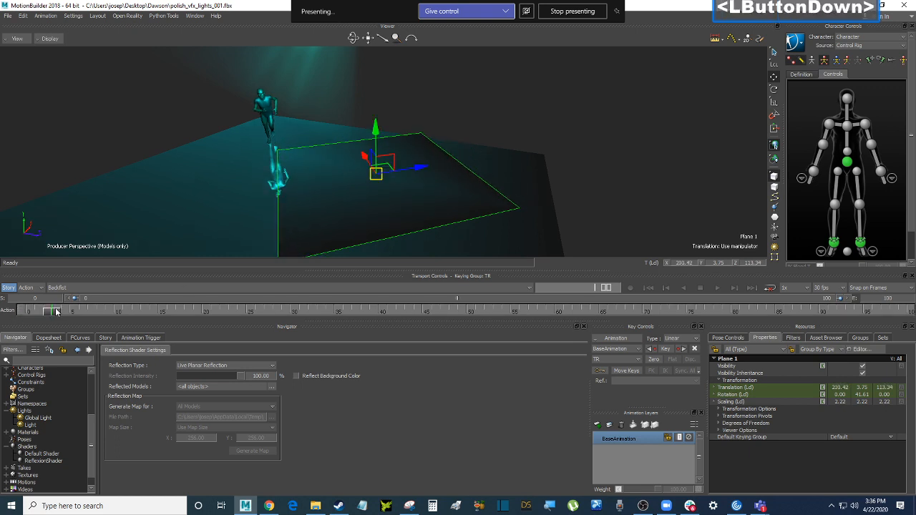
{"action": "left_click_drag", "start_coordinate": [57, 311], "coordinate": [27, 315]}
Delete the existing ReflexionShader
{"action": "left_click", "coordinate": [62, 461]}
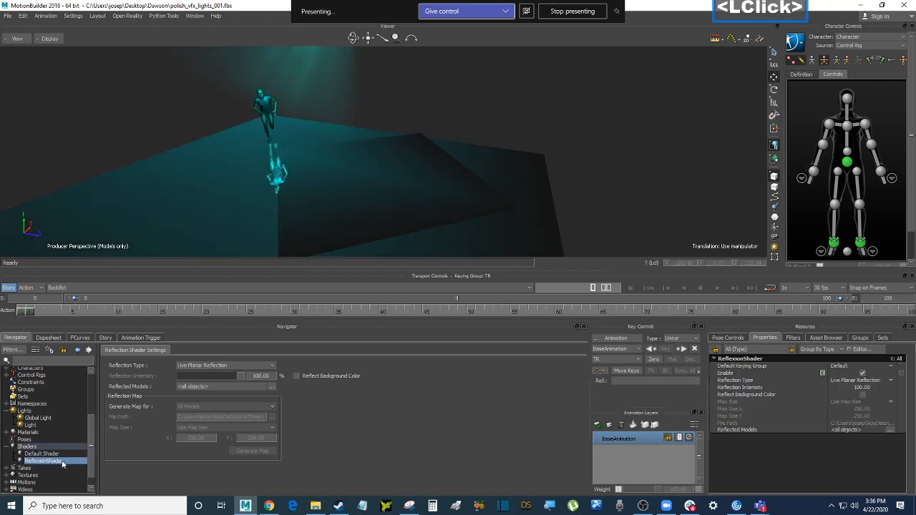
{"action": "right_click", "coordinate": [62, 462]}
{"action": "left_click", "coordinate": [176, 402]}
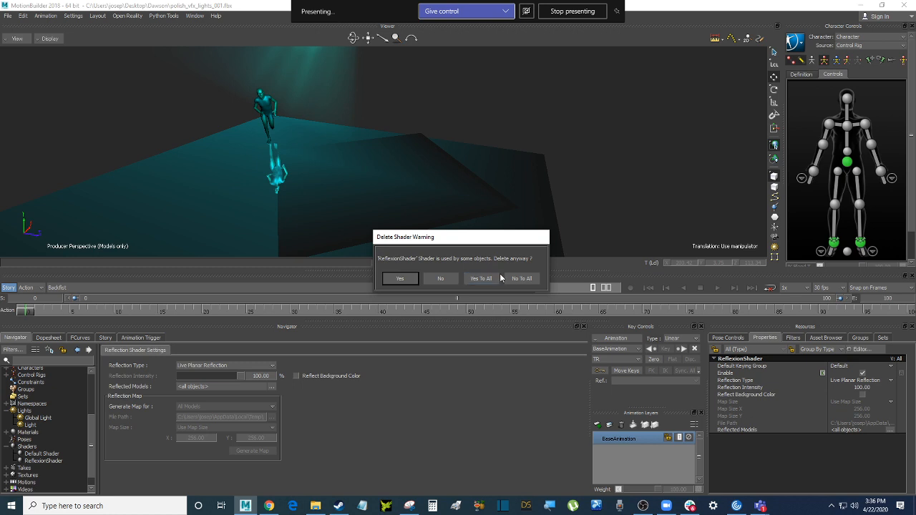
{"action": "left_click", "coordinate": [398, 280]}
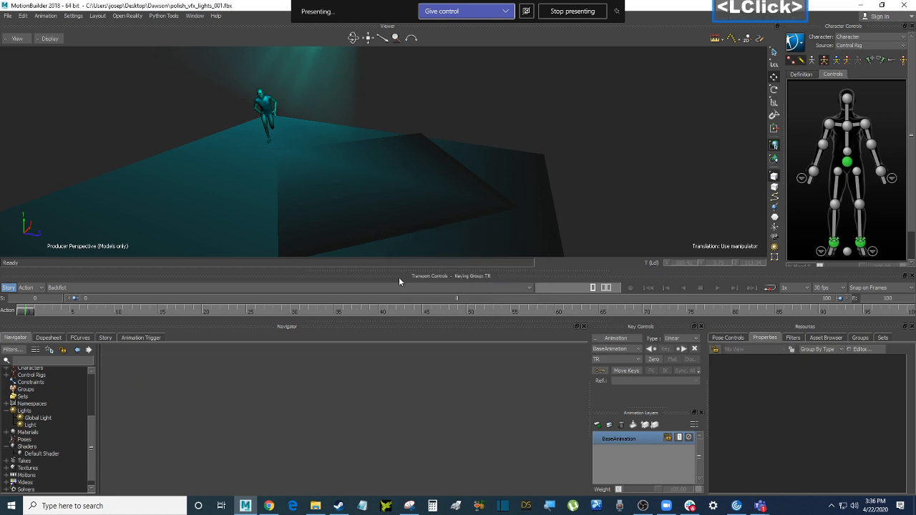
Insert a new Reflection shader and drop it onto Plane 1 with Replace by Type
{"action": "right_click", "coordinate": [33, 448]}
{"action": "right_click", "coordinate": [34, 448]}
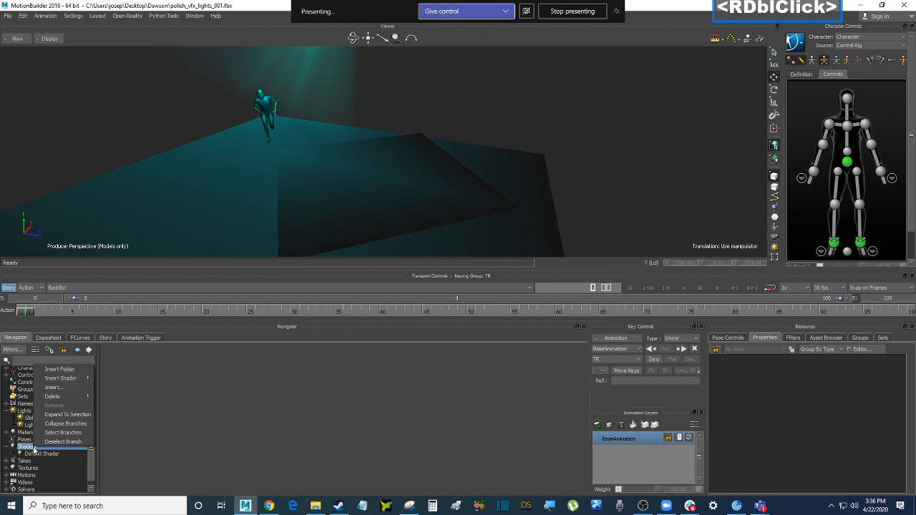
{"action": "mouse_move", "coordinate": [85, 379]}
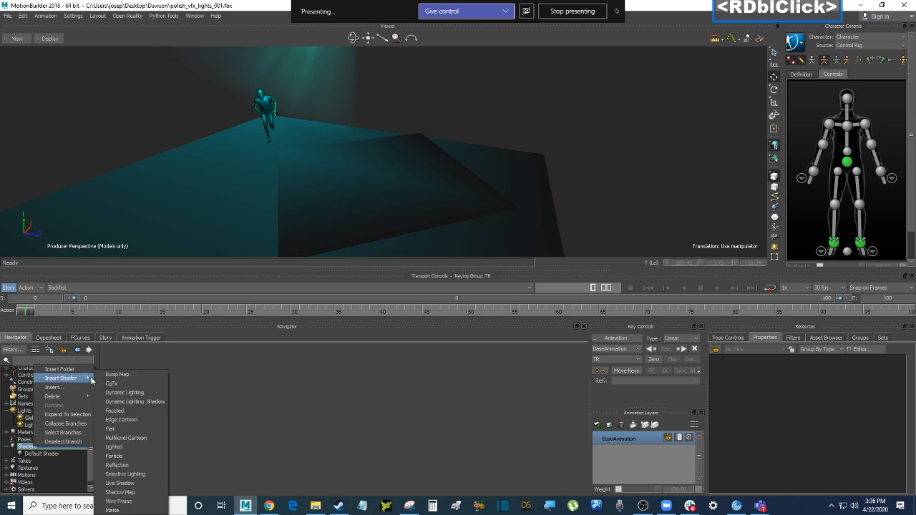
{"action": "left_click", "coordinate": [139, 467]}
{"action": "left_click_drag", "start_coordinate": [51, 461], "coordinate": [442, 194]}
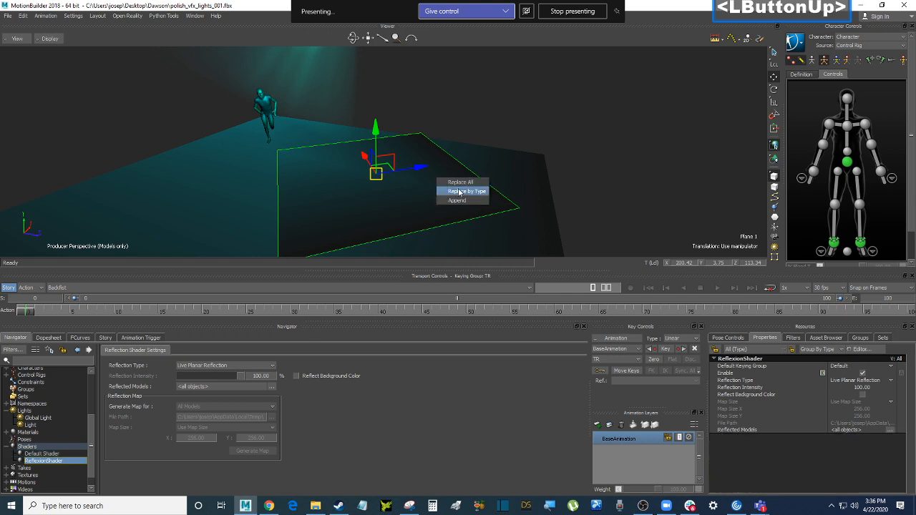
{"action": "left_click", "coordinate": [458, 193]}
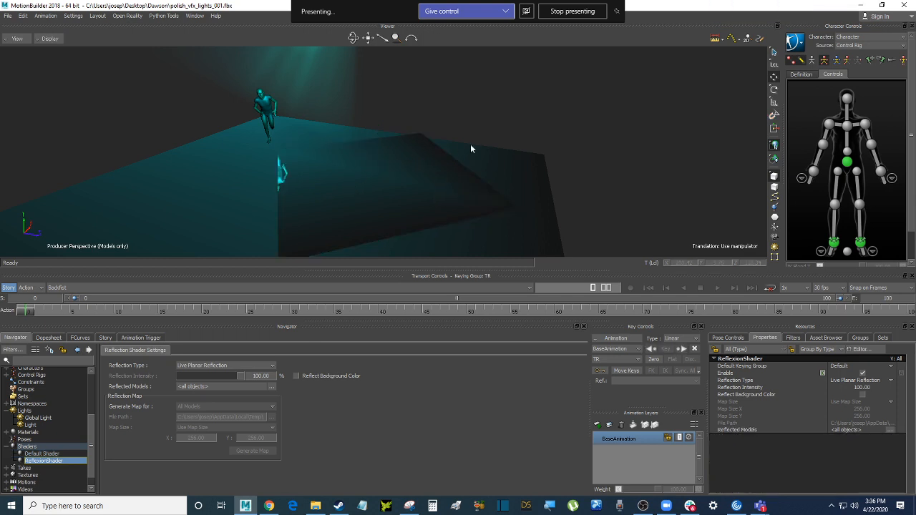
{"action": "left_click", "coordinate": [62, 461]}
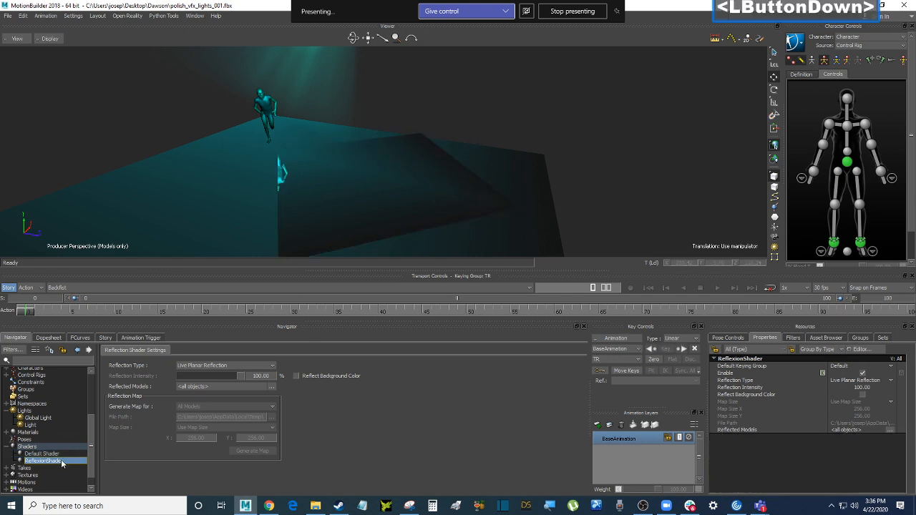
{"action": "left_click", "coordinate": [458, 189]}
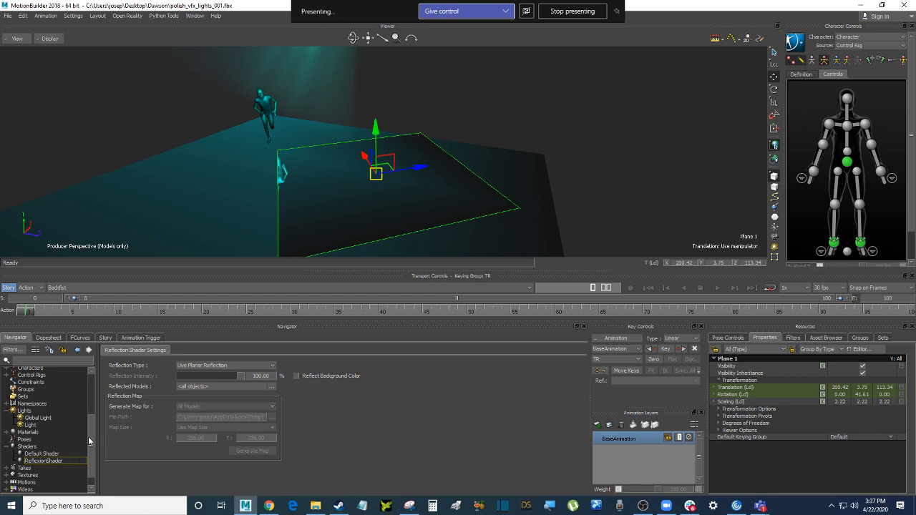
{"action": "left_click", "coordinate": [245, 365]}
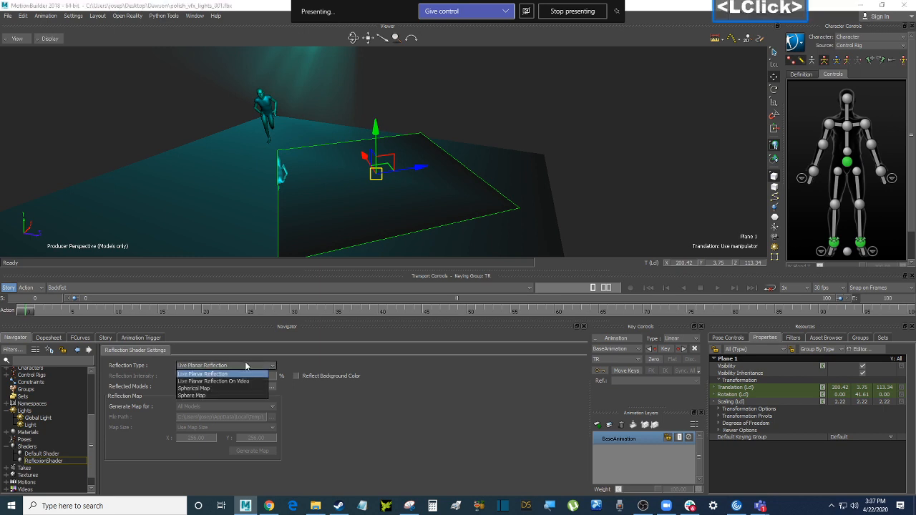
{"action": "left_click", "coordinate": [210, 387]}
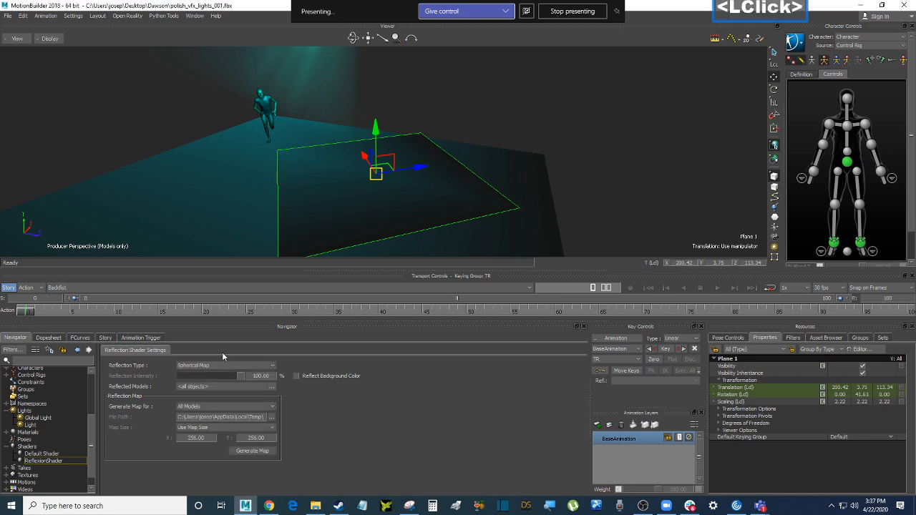
{"action": "left_click", "coordinate": [221, 365]}
{"action": "left_click", "coordinate": [215, 374]}
{"action": "left_click", "coordinate": [223, 366]}
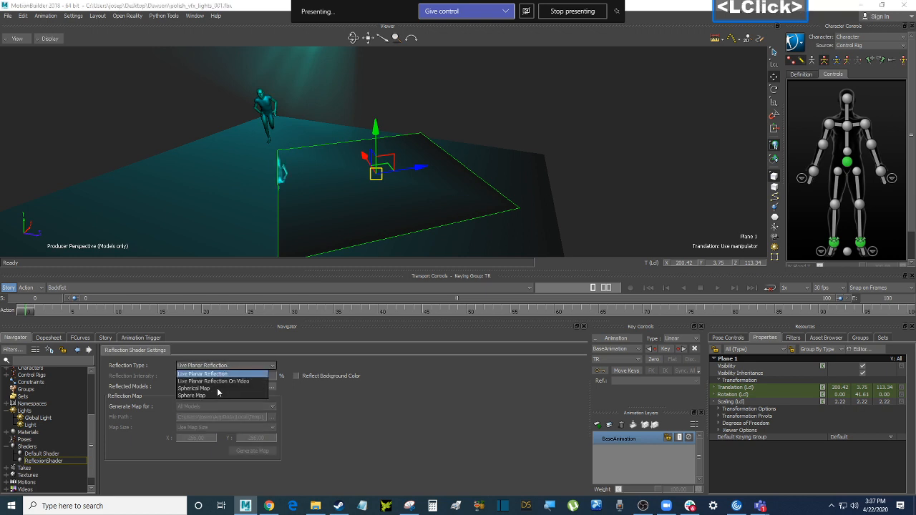
{"action": "left_click", "coordinate": [204, 395]}
{"action": "left_click", "coordinate": [207, 365]}
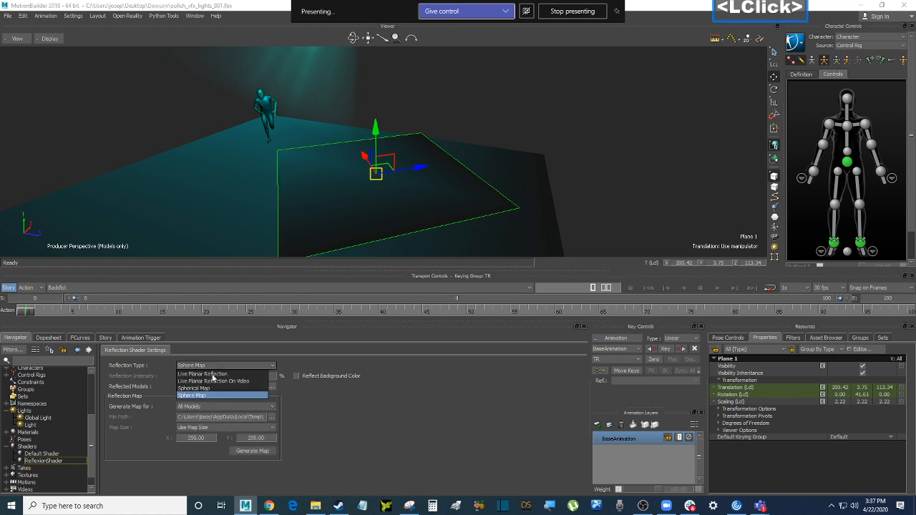
{"action": "left_click", "coordinate": [213, 374]}
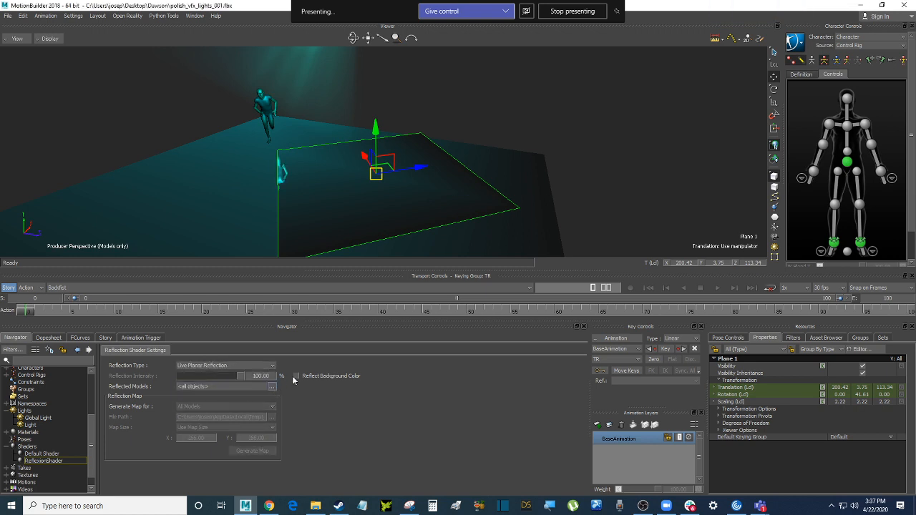
{"action": "left_click", "coordinate": [297, 376]}
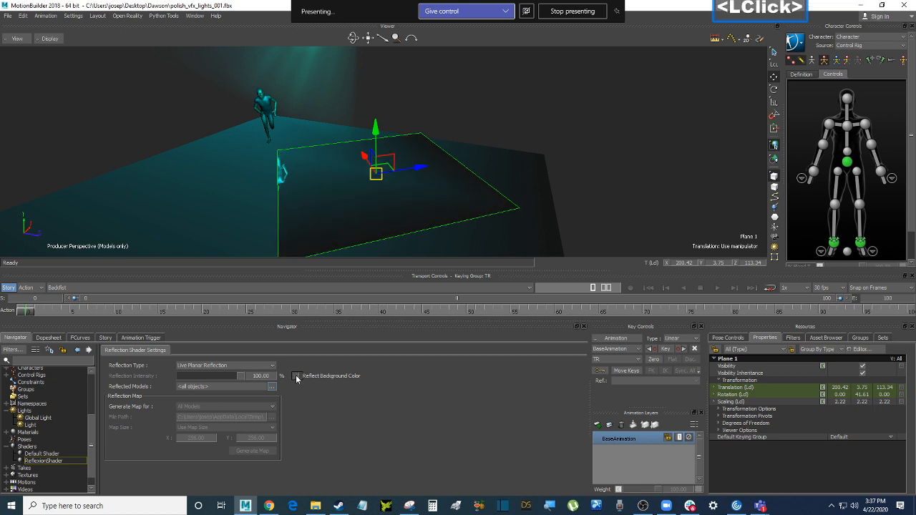
{"action": "mouse_move", "coordinate": [239, 380]}
{"action": "left_mouse_down"}
{"action": "mouse_move", "coordinate": [198, 382]}
{"action": "mouse_move", "coordinate": [247, 384]}
{"action": "left_mouse_up"}
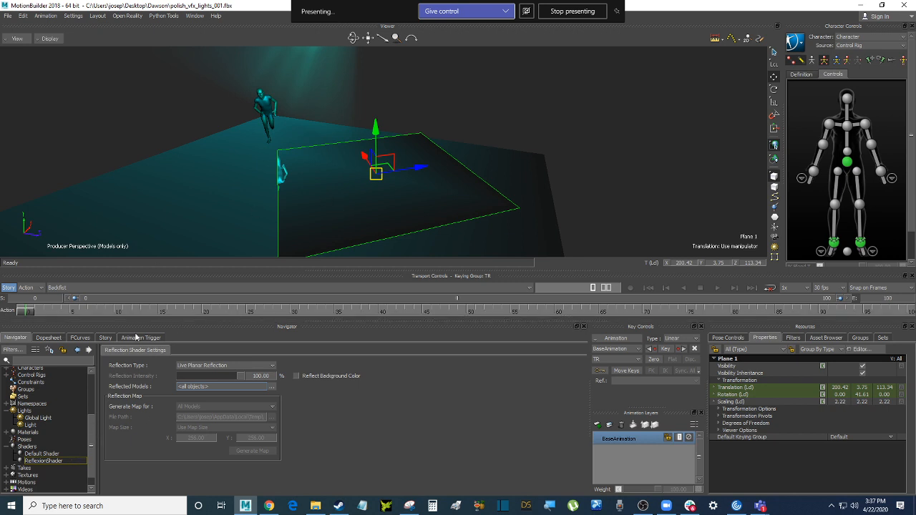
{"action": "left_click", "coordinate": [75, 313]}
{"action": "left_click_drag", "start_coordinate": [74, 312], "coordinate": [219, 315]}
{"action": "mouse_move", "coordinate": [522, 147]}
{"action": "left_mouse_down", "text": "ctrl+shift"}
{"action": "mouse_move", "coordinate": [603, 126]}
{"action": "mouse_move", "coordinate": [515, 139]}
{"action": "mouse_move", "coordinate": [533, 149]}
{"action": "left_mouse_up", "text": "ctrl+shift"}
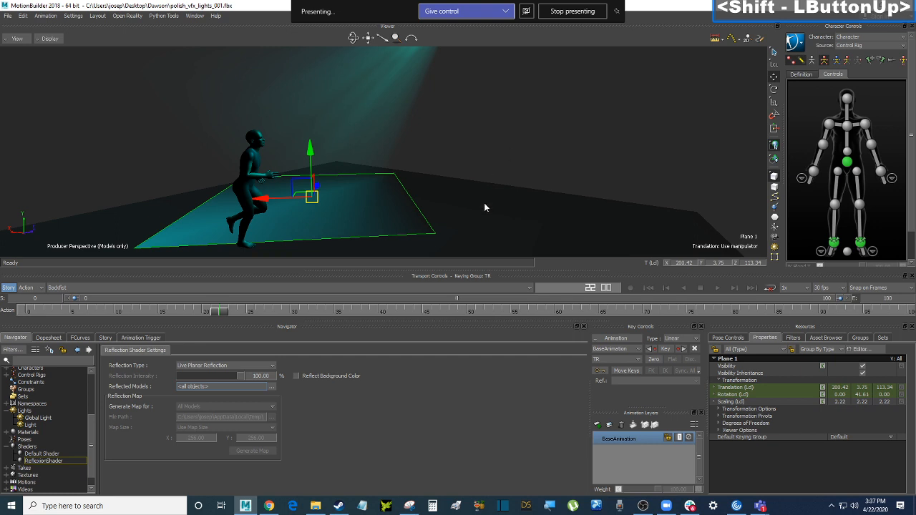
{"action": "key", "text": "e"}
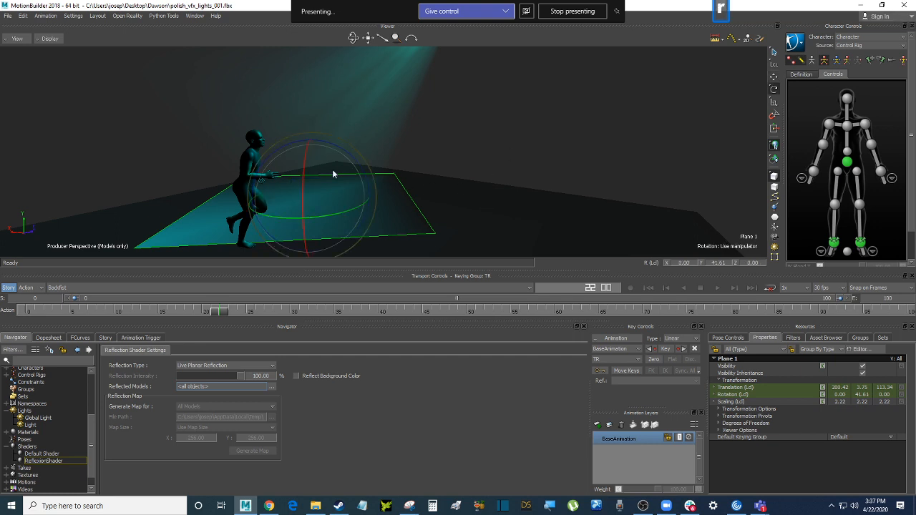
{"action": "left_click", "coordinate": [774, 117]}
{"action": "left_click_drag", "start_coordinate": [358, 164], "coordinate": [473, 162]}
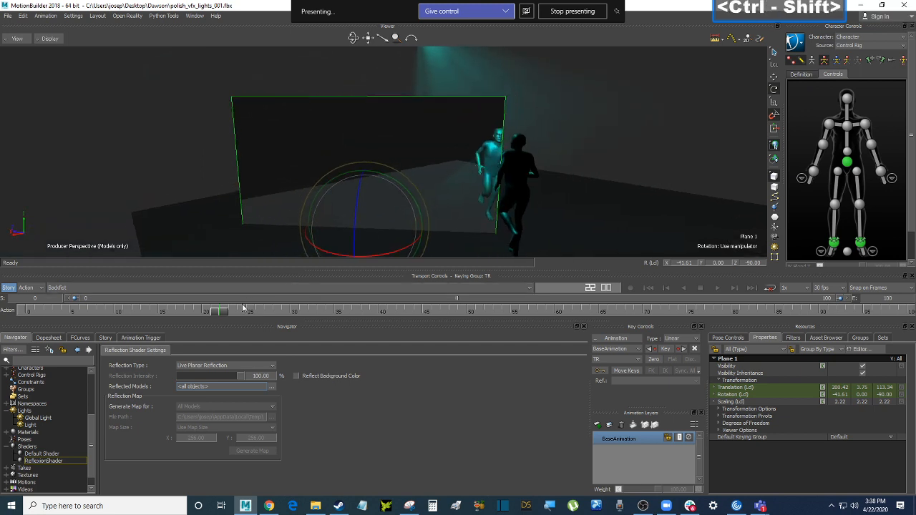
{"action": "left_click_drag", "start_coordinate": [227, 315], "coordinate": [192, 311]}
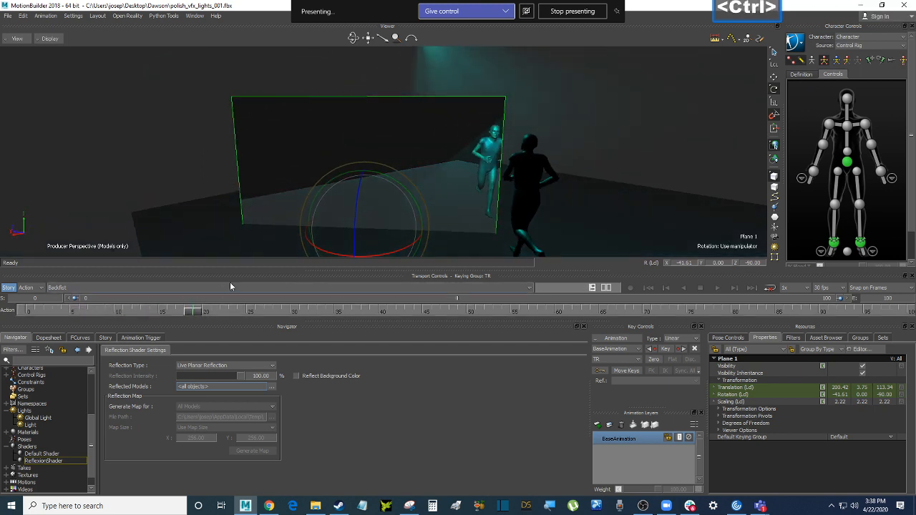
{"action": "key", "text": "ctrl+z"}
{"action": "left_click_drag", "start_coordinate": [365, 193], "coordinate": [500, 164], "text": "ctrl+shift"}
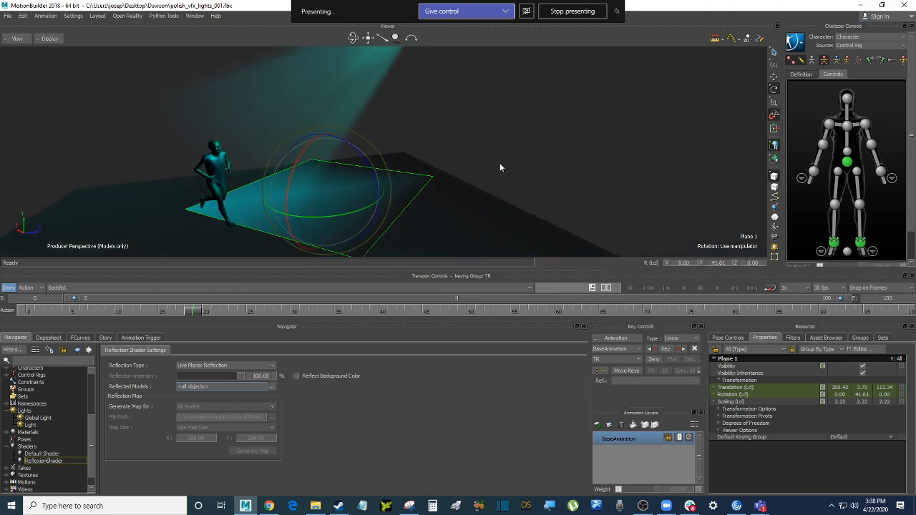
{"action": "left_click_drag", "start_coordinate": [500, 167], "coordinate": [531, 154], "text": "shift"}
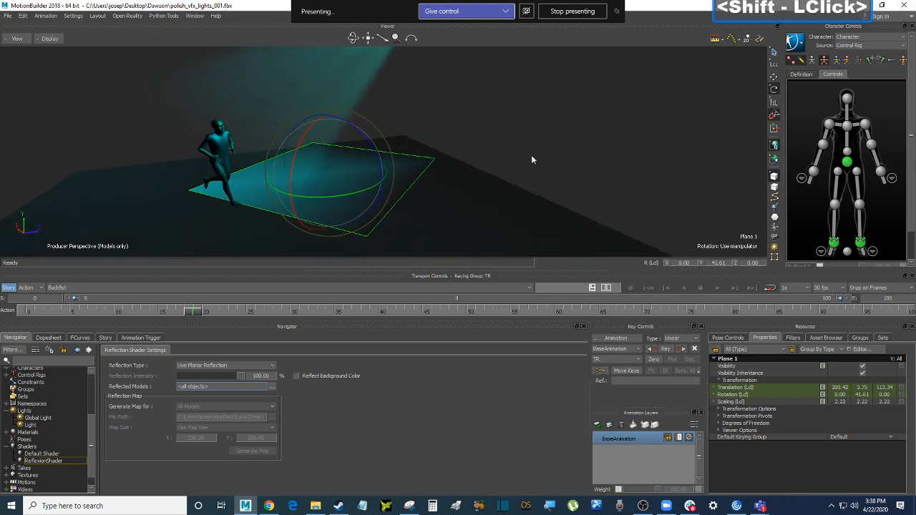
Create a Live Shadow shader and append it to the floor plane so the runner casts a shadow
{"action": "left_click", "coordinate": [36, 448]}
{"action": "right_click", "coordinate": [46, 449]}
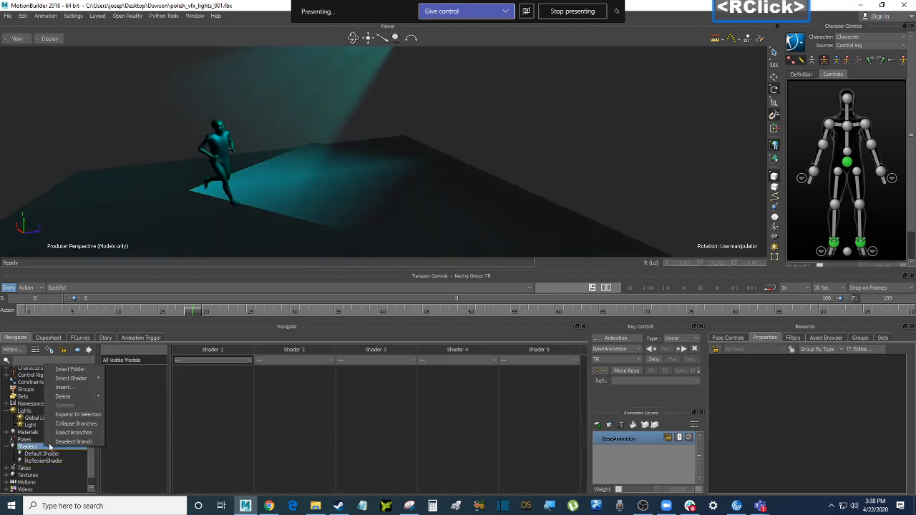
{"action": "mouse_move", "coordinate": [86, 377]}
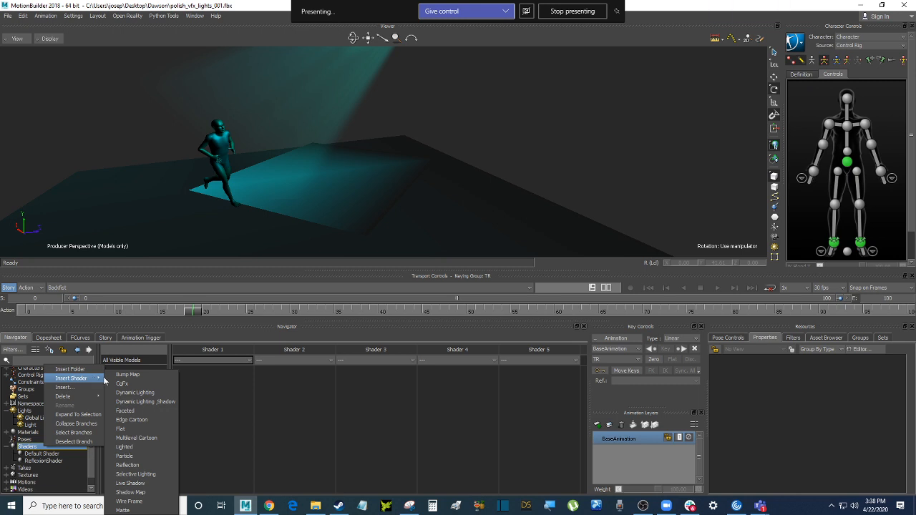
{"action": "left_click", "coordinate": [154, 484]}
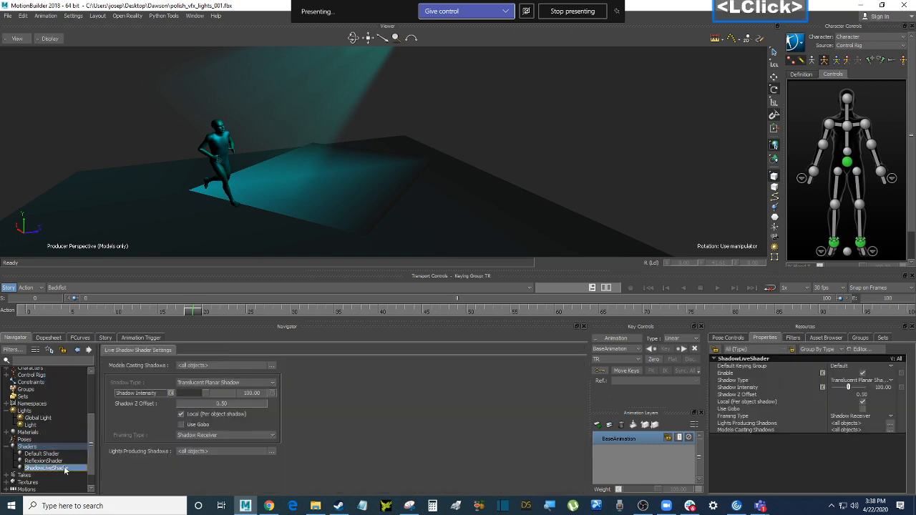
{"action": "left_click", "coordinate": [160, 240]}
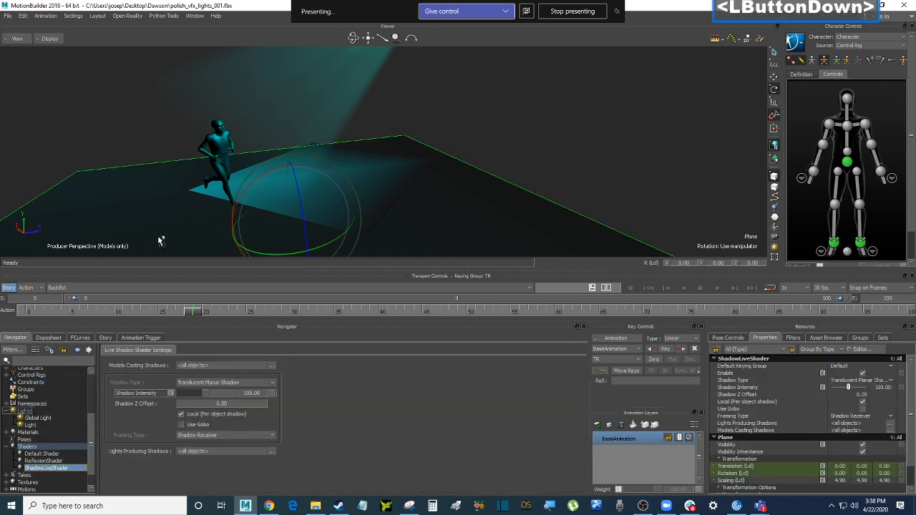
{"action": "left_click_drag", "start_coordinate": [160, 240], "coordinate": [159, 241]}
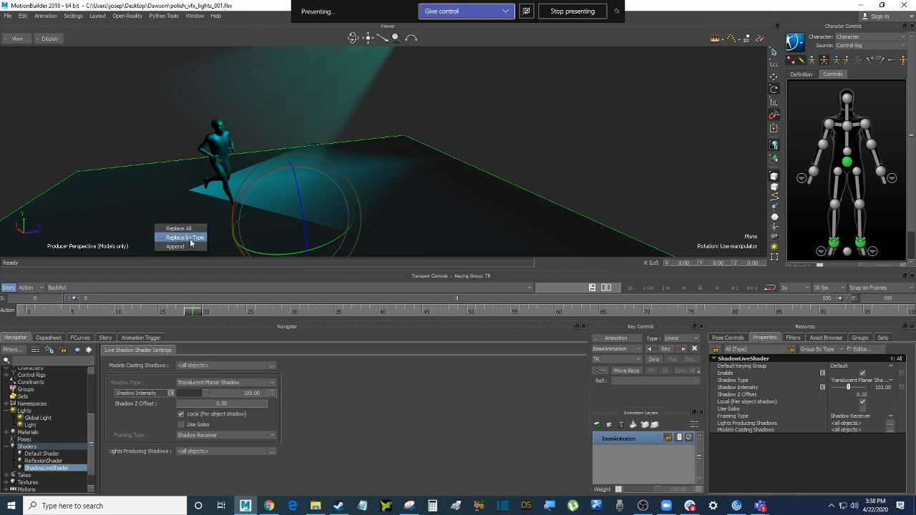
{"action": "left_click", "coordinate": [191, 247]}
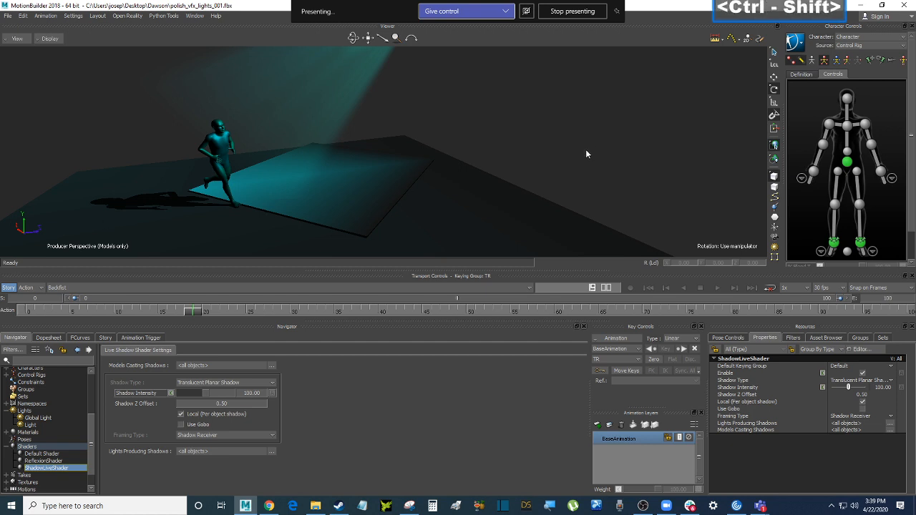
Open the ShadowLiveShader settings and review its shadow-casting models list without changing it
{"action": "left_click_drag", "start_coordinate": [586, 150], "coordinate": [571, 167], "text": "ctrl+shift"}
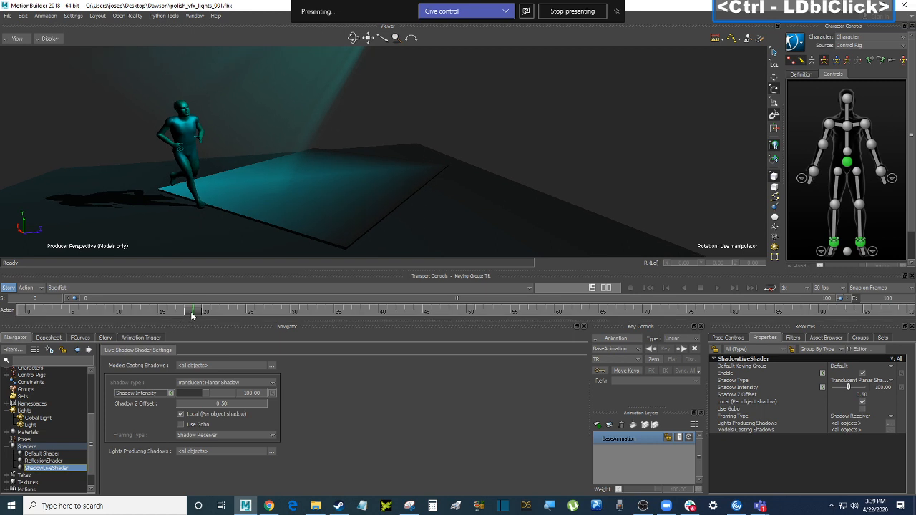
{"action": "left_click_drag", "start_coordinate": [172, 312], "coordinate": [47, 313]}
{"action": "left_click_drag", "start_coordinate": [102, 310], "coordinate": [210, 313]}
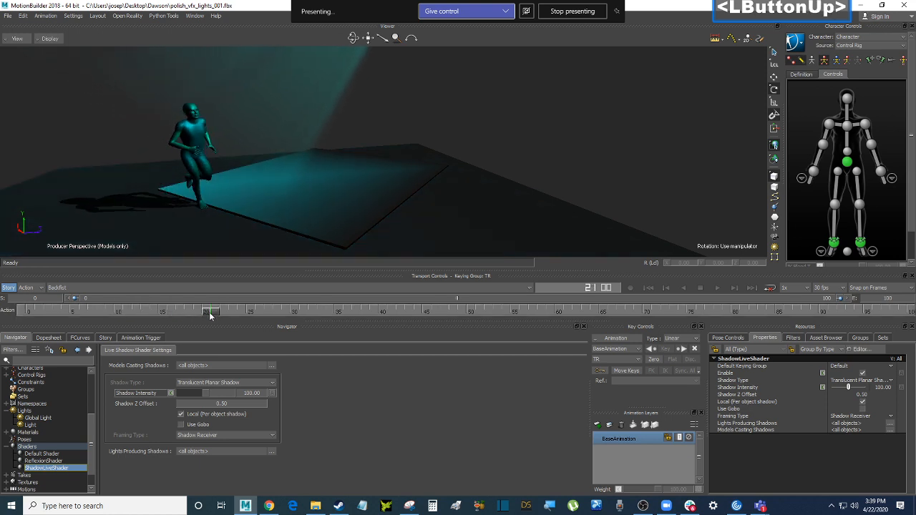
{"action": "left_click", "coordinate": [60, 468]}
{"action": "double_click", "coordinate": [60, 469]}
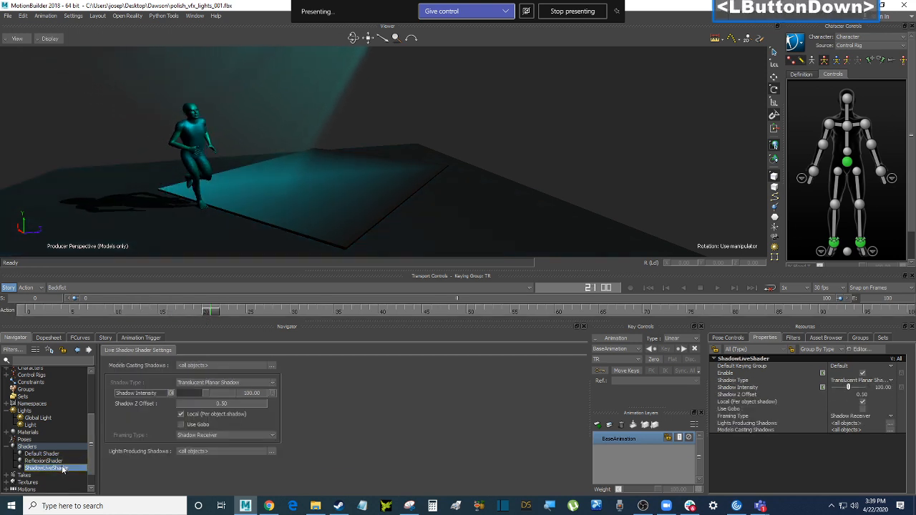
{"action": "double_click", "coordinate": [61, 471]}
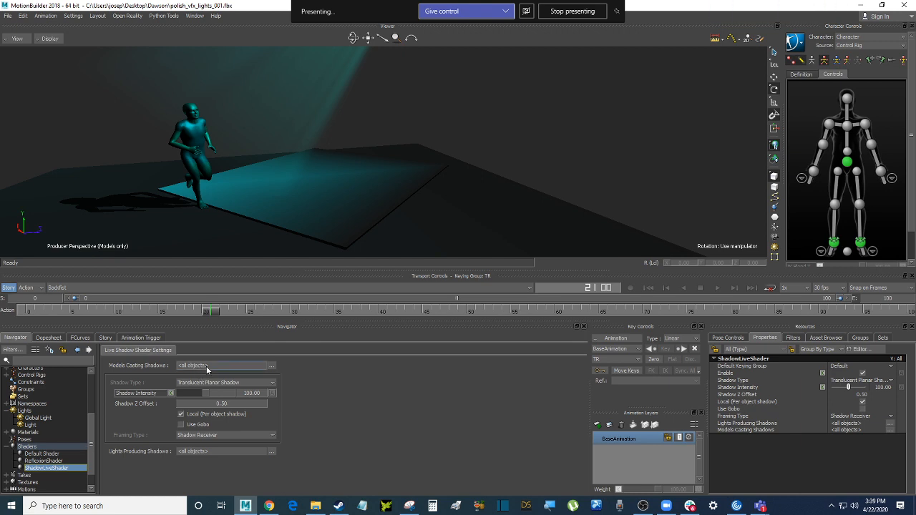
{"action": "left_click", "coordinate": [272, 366]}
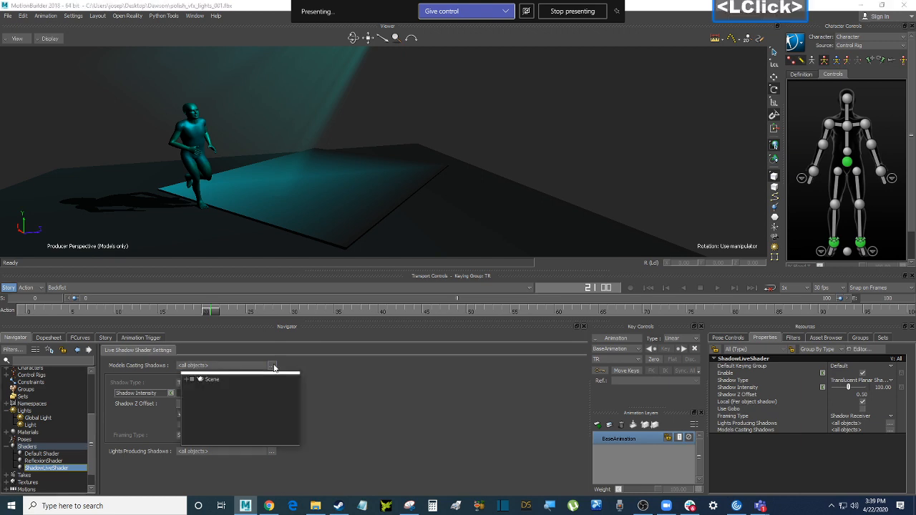
{"action": "left_click", "coordinate": [187, 380]}
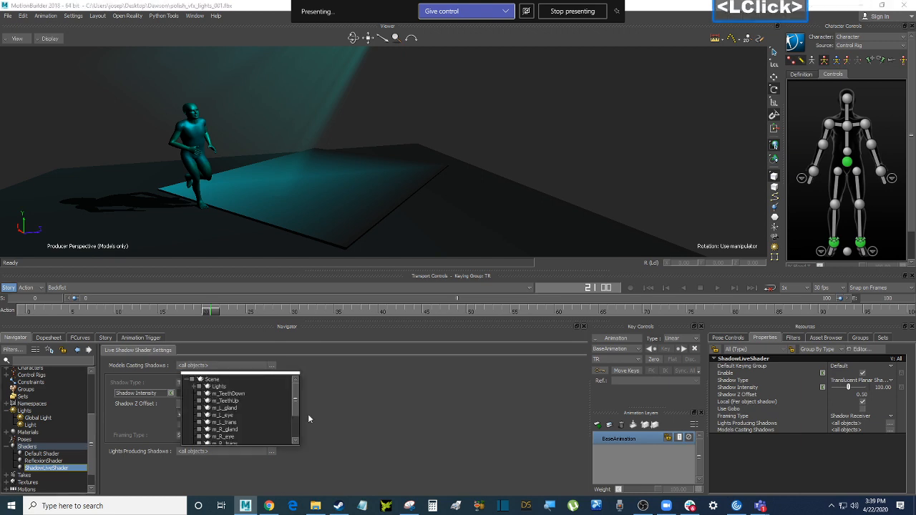
{"action": "left_click_drag", "start_coordinate": [298, 399], "coordinate": [298, 416]}
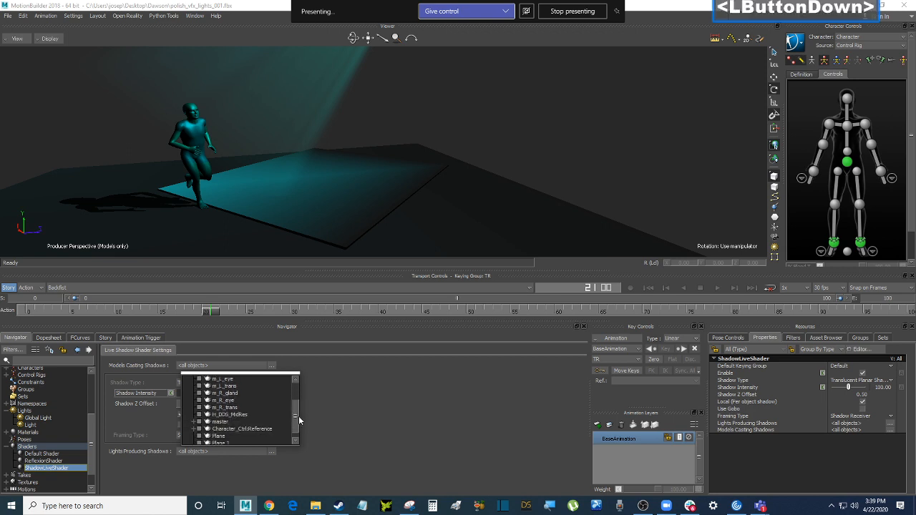
{"action": "left_click", "coordinate": [352, 409]}
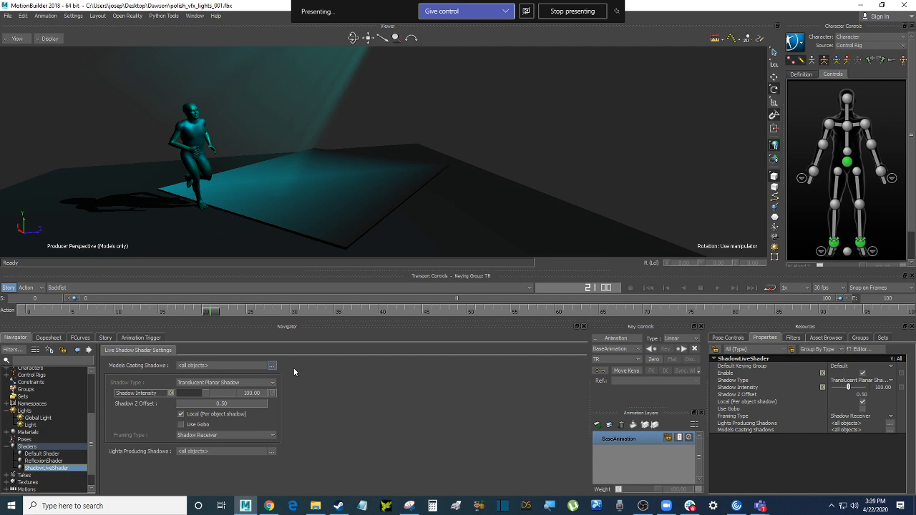
{"action": "left_click", "coordinate": [325, 380]}
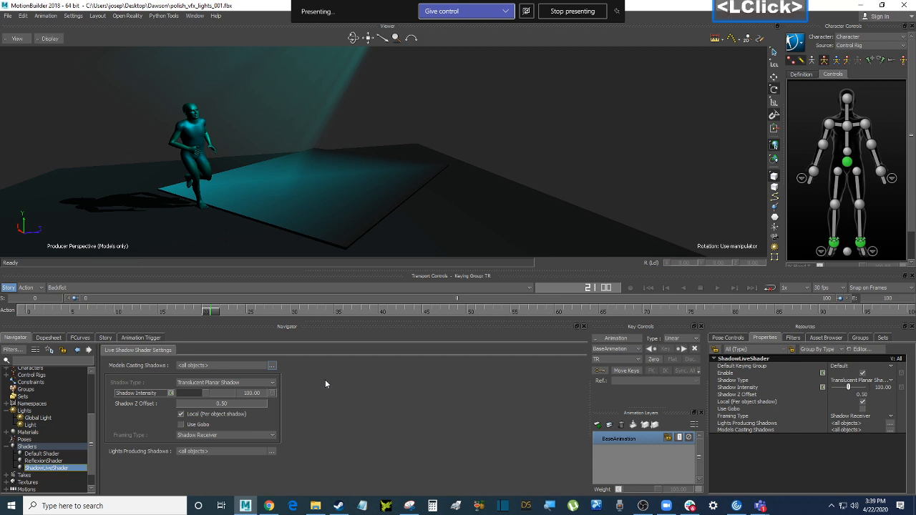
Try Projective Shadow and Projective Light Map, then keep Translucent Planar Shadow at intensity 110.09
{"action": "left_click", "coordinate": [266, 386]}
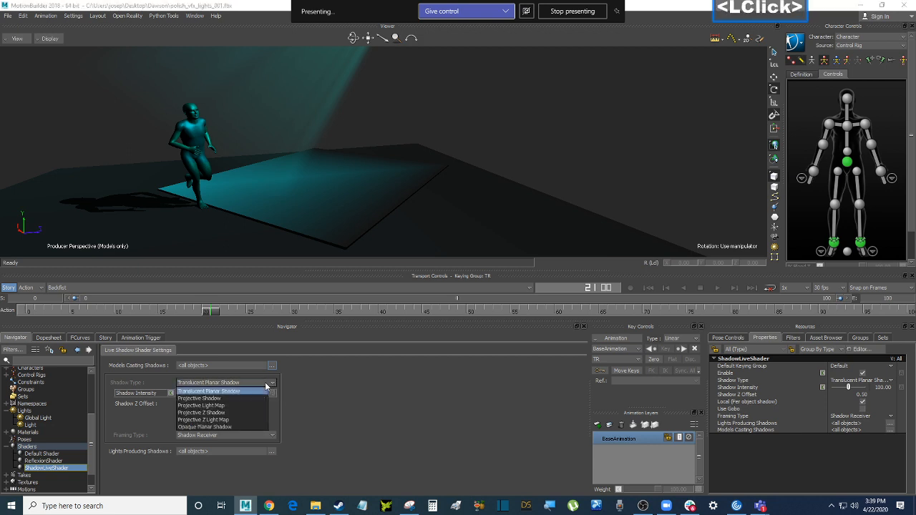
{"action": "left_click", "coordinate": [219, 401]}
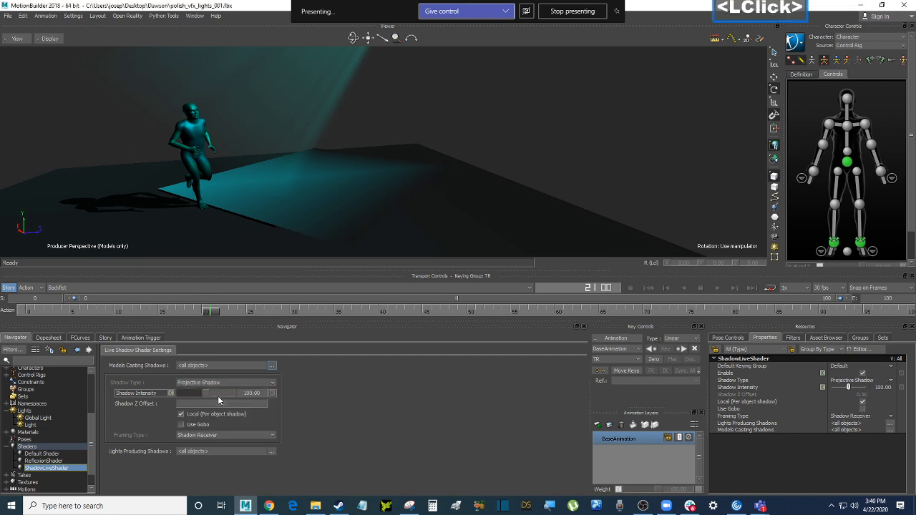
{"action": "left_click", "coordinate": [229, 383]}
{"action": "left_click", "coordinate": [216, 406]}
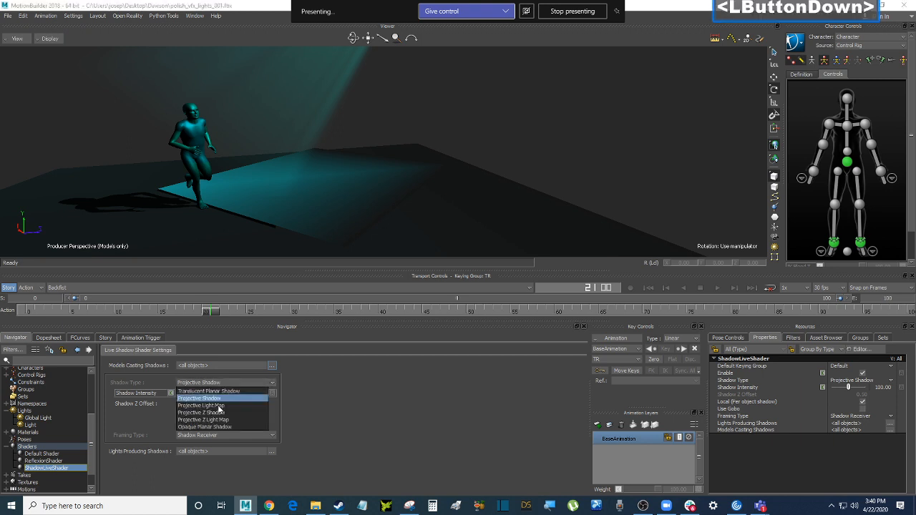
{"action": "left_click", "coordinate": [226, 383]}
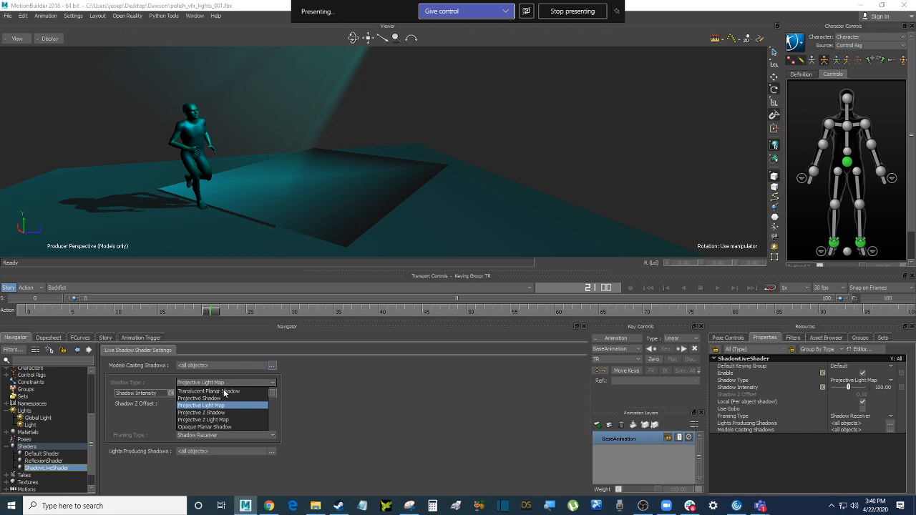
{"action": "left_click", "coordinate": [224, 392]}
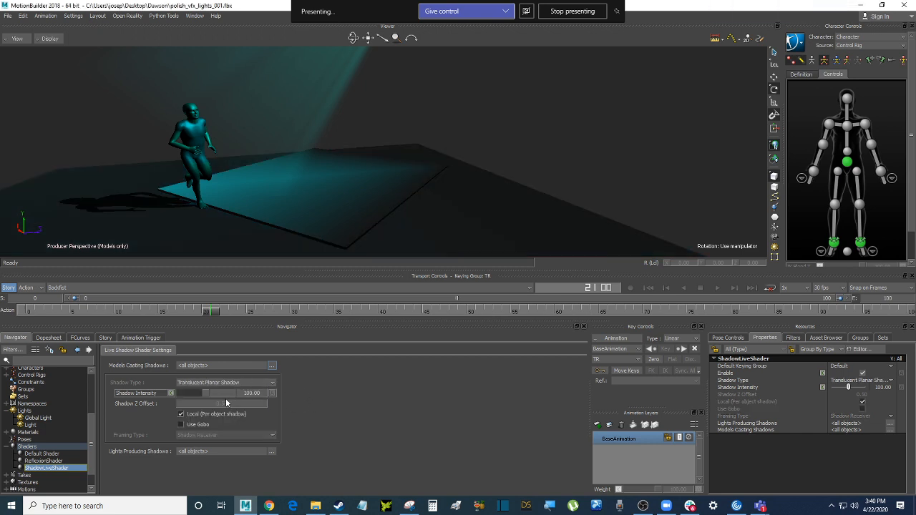
{"action": "left_click_drag", "start_coordinate": [205, 393], "coordinate": [229, 398]}
Save the scene and return to the first frame
{"action": "left_click", "coordinate": [347, 439]}
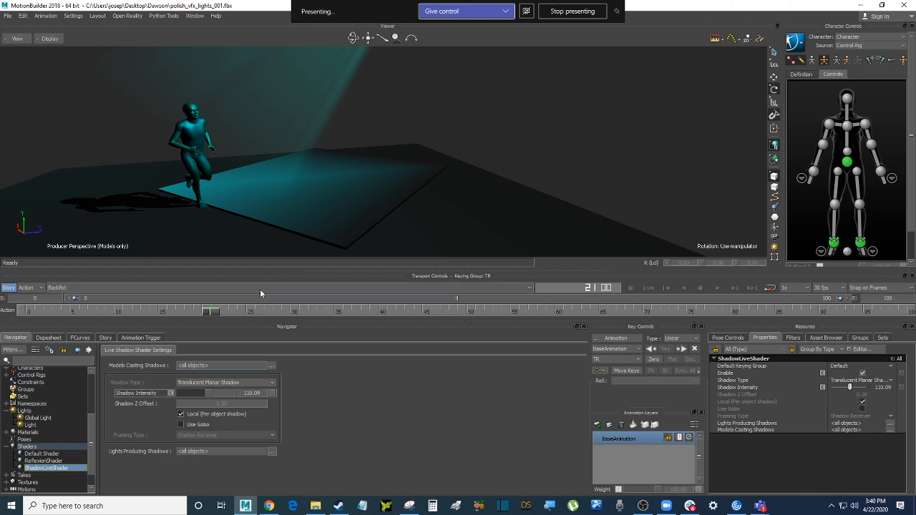
{"action": "key", "text": "ctrl"}
{"action": "left_click_drag", "start_coordinate": [493, 127], "coordinate": [516, 153], "text": "ctrl+shift"}
{"action": "key", "text": "ctrl+s"}
{"action": "key", "text": "ctrl+Home"}
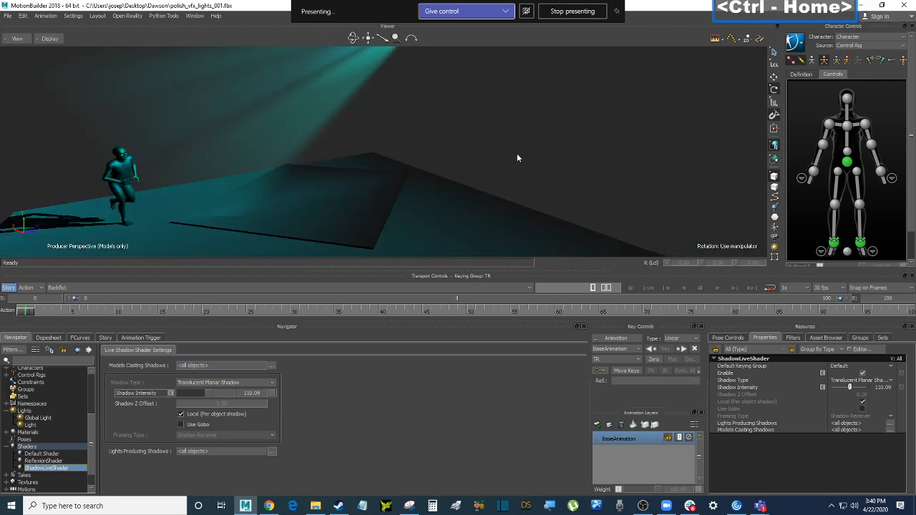
Replay the running animation from frame 0 several times while orbiting around the character
{"action": "key", "text": "ctrl+space"}
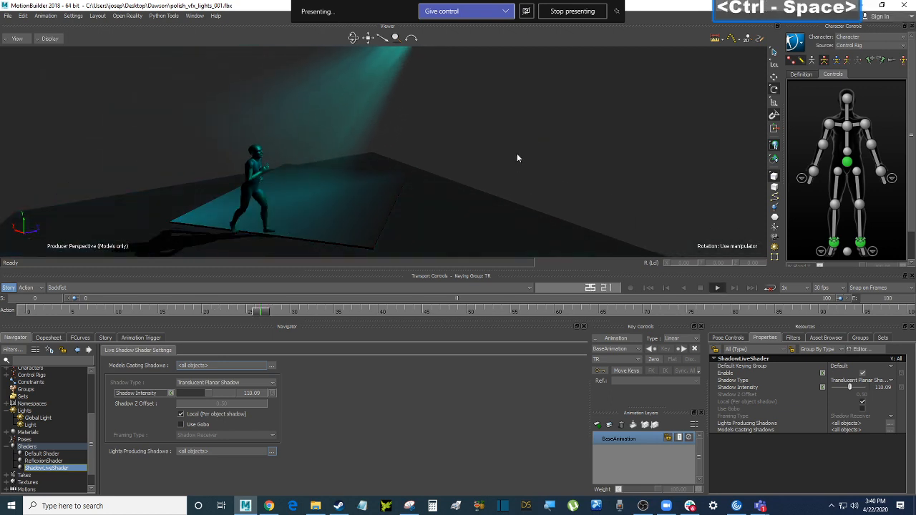
{"action": "key", "text": "ctrl+space"}
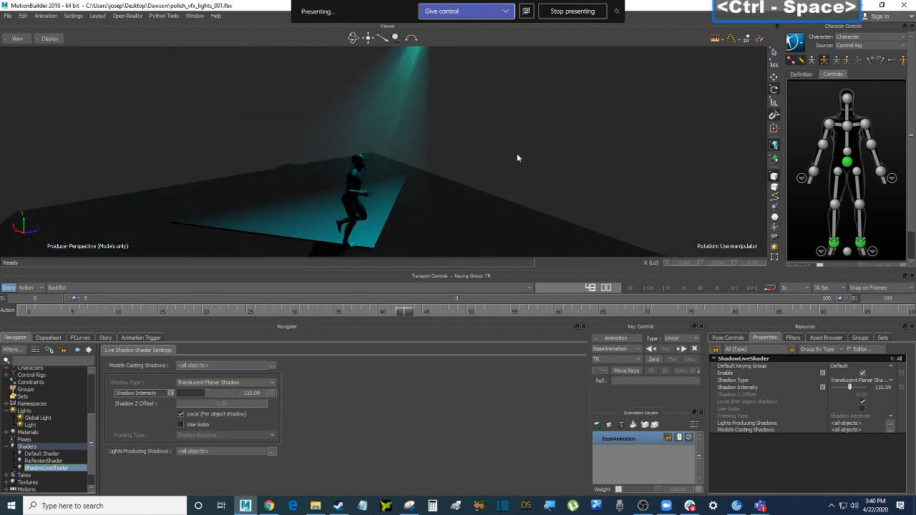
{"action": "left_click_drag", "start_coordinate": [529, 151], "coordinate": [455, 136], "text": "ctrl"}
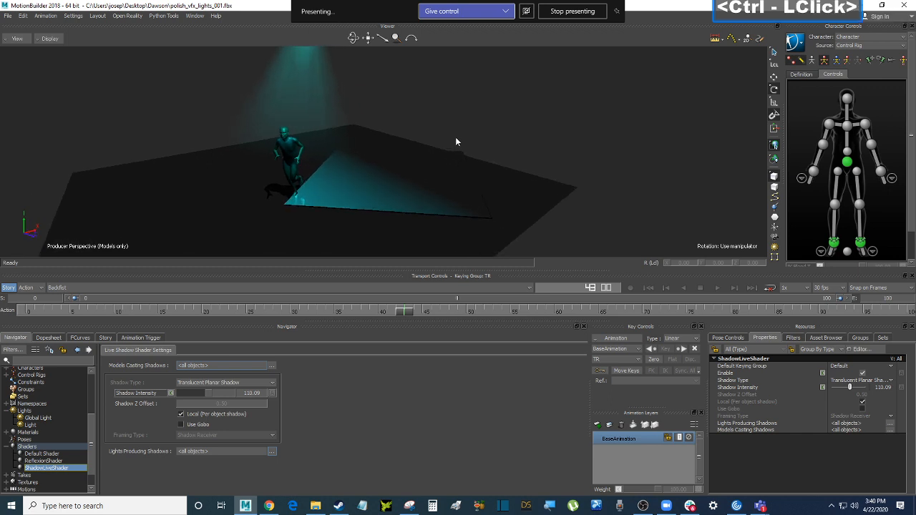
{"action": "key", "text": "ctrl+Home"}
{"action": "key", "text": "ctrl+space"}
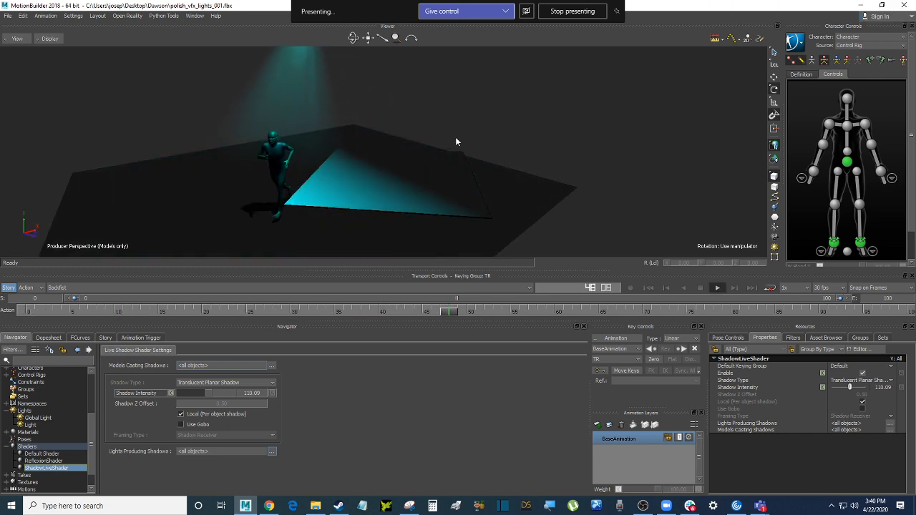
{"action": "key", "text": "ctrl+Home"}
{"action": "key", "text": "ctrl+space"}
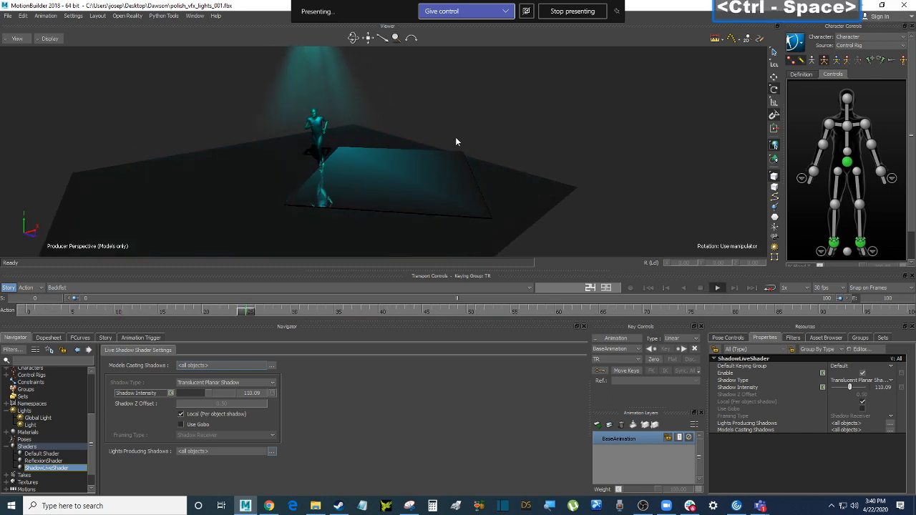
{"action": "key", "text": "ctrl+Home"}
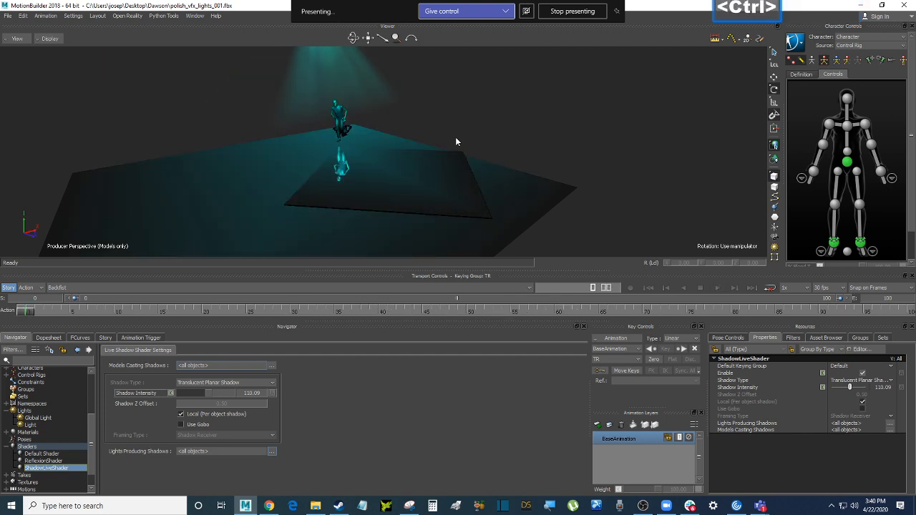
Re-save the scene as polish_vfx_lights_001.fbx
{"action": "left_click_drag", "start_coordinate": [455, 137], "coordinate": [438, 161], "text": "ctrl"}
{"action": "key", "text": "ctrl+s"}
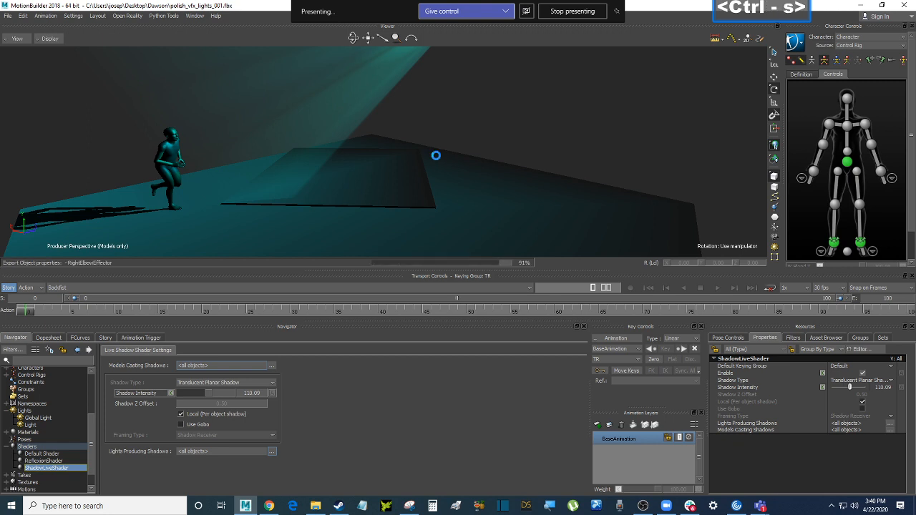
{"action": "left_click_drag", "start_coordinate": [493, 136], "coordinate": [496, 158], "text": "ctrl"}
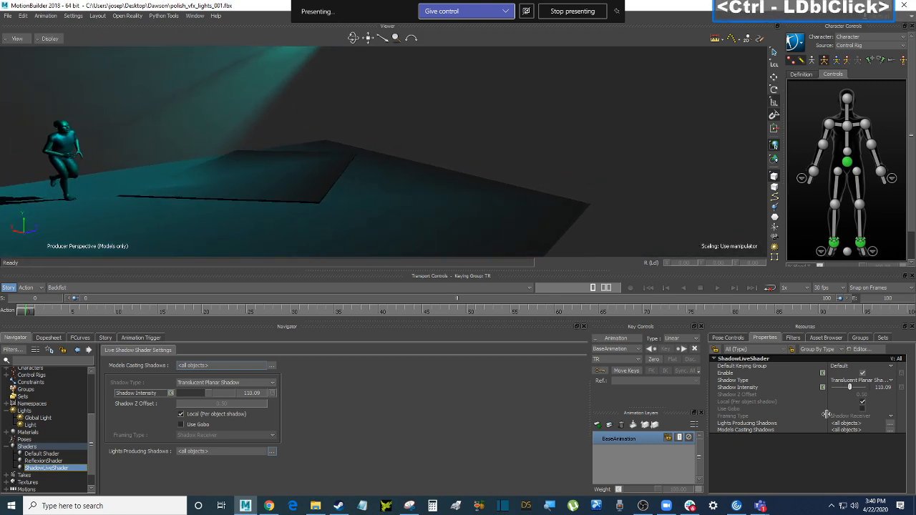
List the Elements templates, show shader assignments for all visible models, and pick the Cube template
{"action": "left_click", "coordinate": [826, 337]}
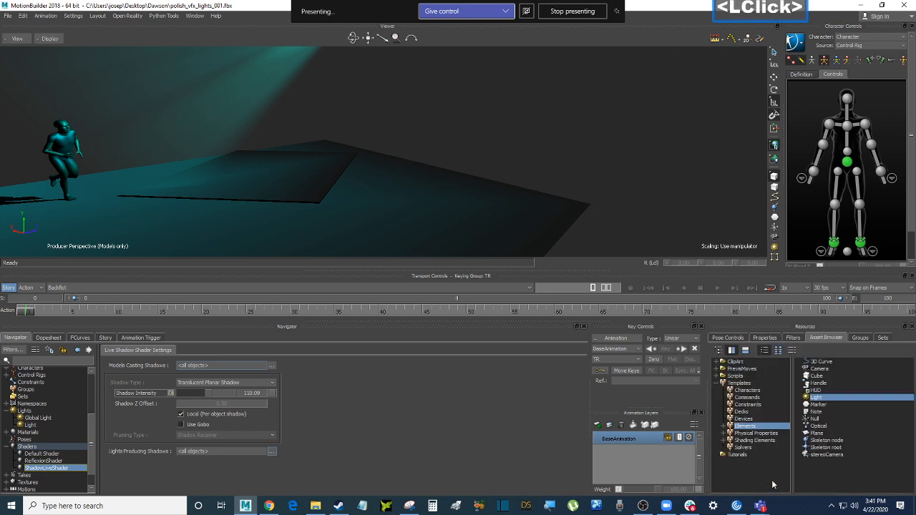
{"action": "left_click_drag", "start_coordinate": [309, 217], "coordinate": [317, 184], "text": "ctrl+shift"}
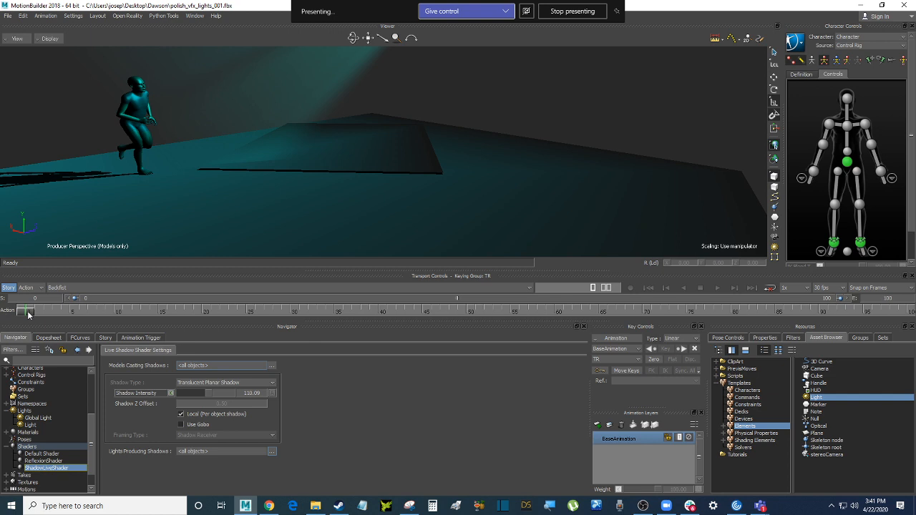
{"action": "left_click_drag", "start_coordinate": [92, 425], "coordinate": [93, 422]}
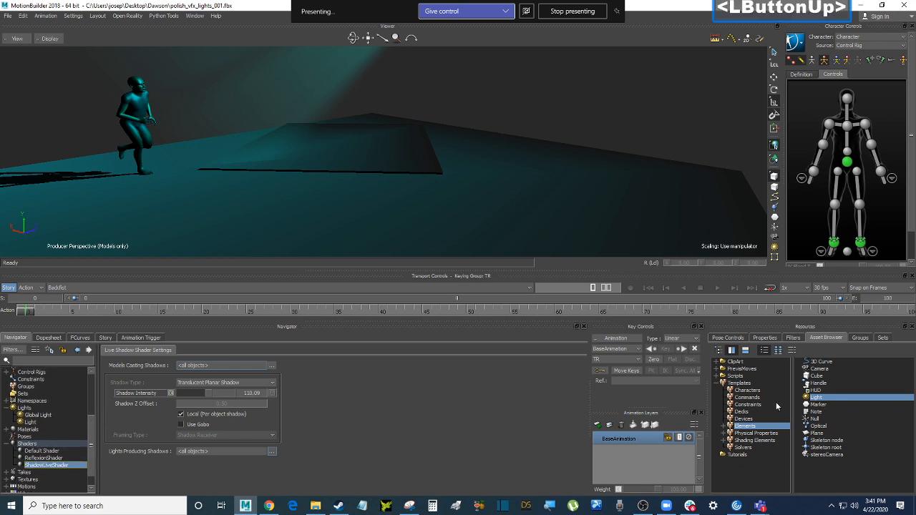
{"action": "left_click", "coordinate": [41, 445]}
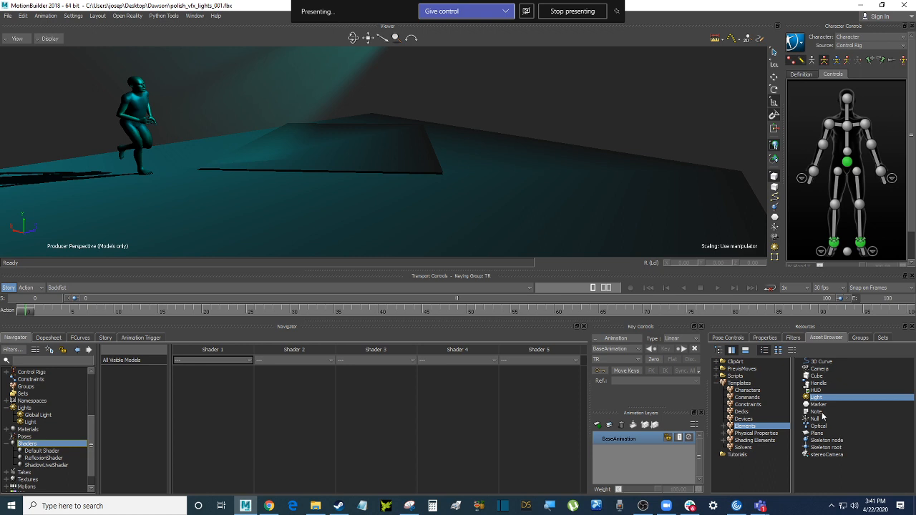
{"action": "left_click", "coordinate": [812, 376]}
Drop a Cube onto the floor and move it, slightly raised, toward the platform's lower left
{"action": "left_click_drag", "start_coordinate": [812, 377], "coordinate": [282, 205]}
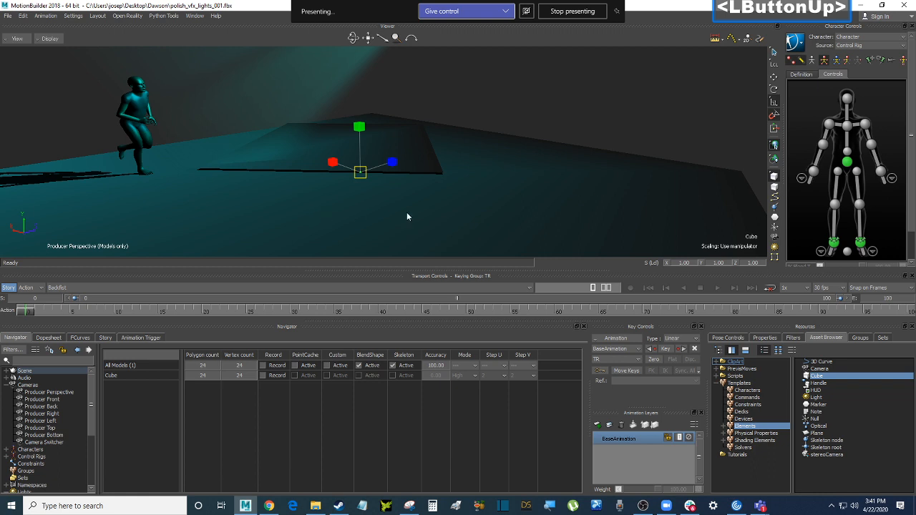
{"action": "left_click_drag", "start_coordinate": [407, 212], "coordinate": [430, 206], "text": "ctrl"}
{"action": "key", "text": "t"}
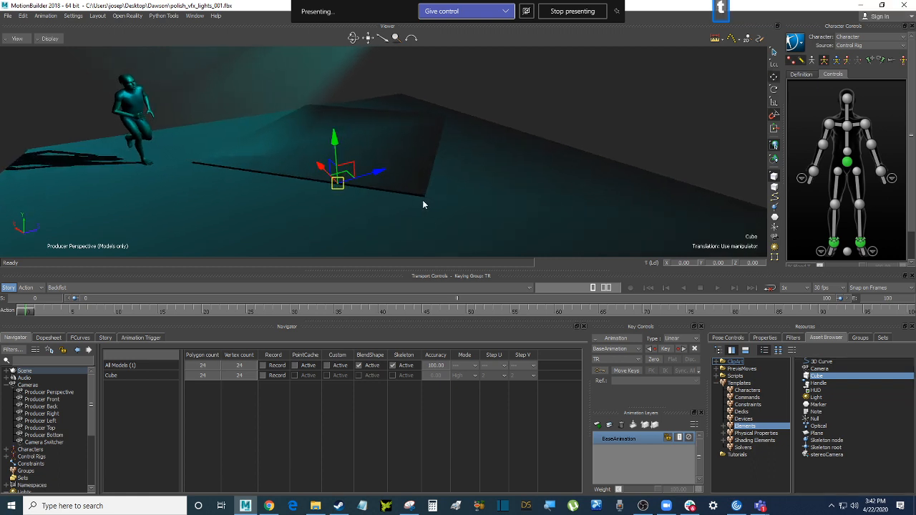
{"action": "key", "text": "f"}
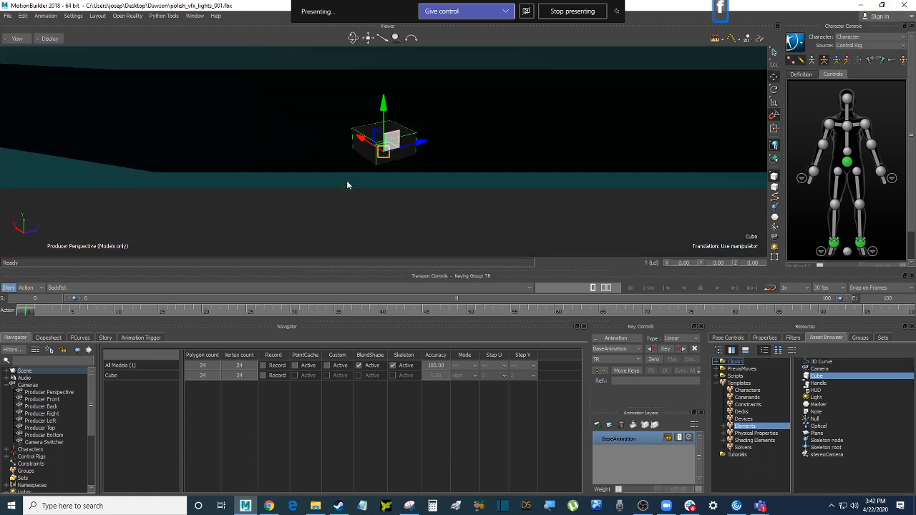
{"action": "scroll", "coordinate": [347, 185], "scroll_direction": "down", "scroll_amount": 5}
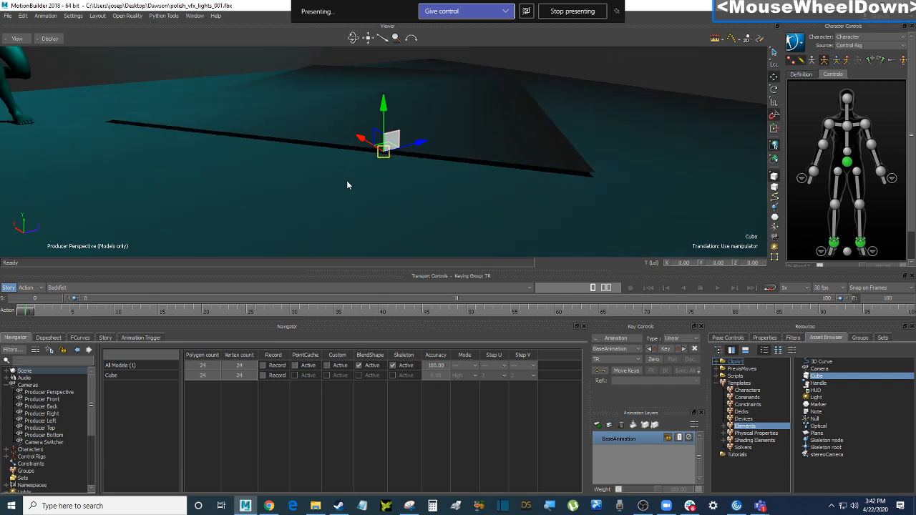
{"action": "scroll", "coordinate": [347, 184], "scroll_direction": "down", "scroll_amount": 3}
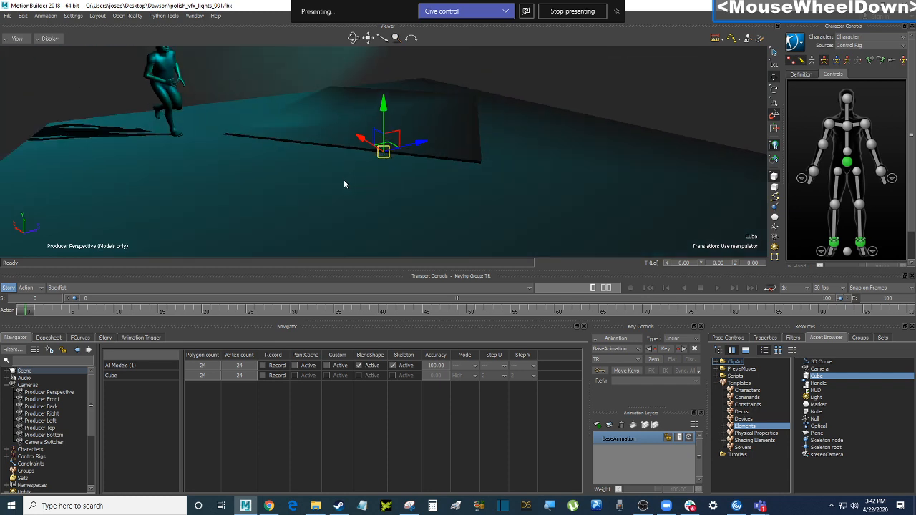
{"action": "left_click_drag", "start_coordinate": [344, 183], "coordinate": [304, 206], "text": "ctrl+shift"}
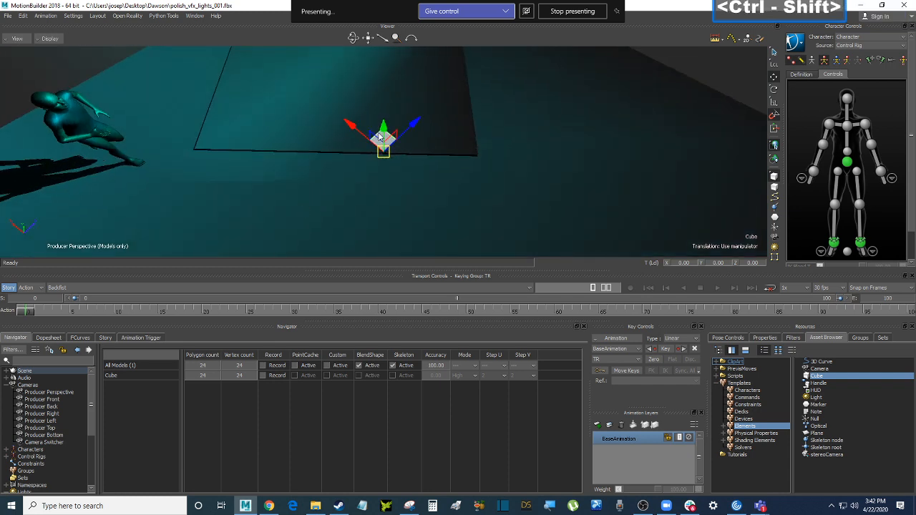
{"action": "left_click_drag", "start_coordinate": [379, 136], "coordinate": [335, 171]}
{"action": "mouse_move", "coordinate": [334, 207]}
{"action": "left_mouse_down", "text": "ctrl"}
{"action": "mouse_move", "coordinate": [287, 195]}
{"action": "mouse_move", "coordinate": [279, 177]}
{"action": "mouse_move", "coordinate": [336, 190]}
{"action": "left_mouse_up", "text": "ctrl"}
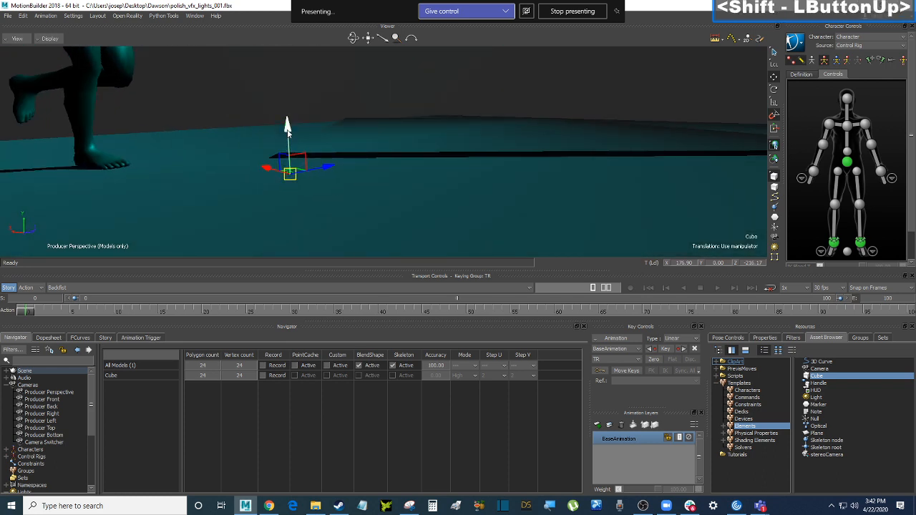
{"action": "left_click_drag", "start_coordinate": [287, 129], "coordinate": [287, 124]}
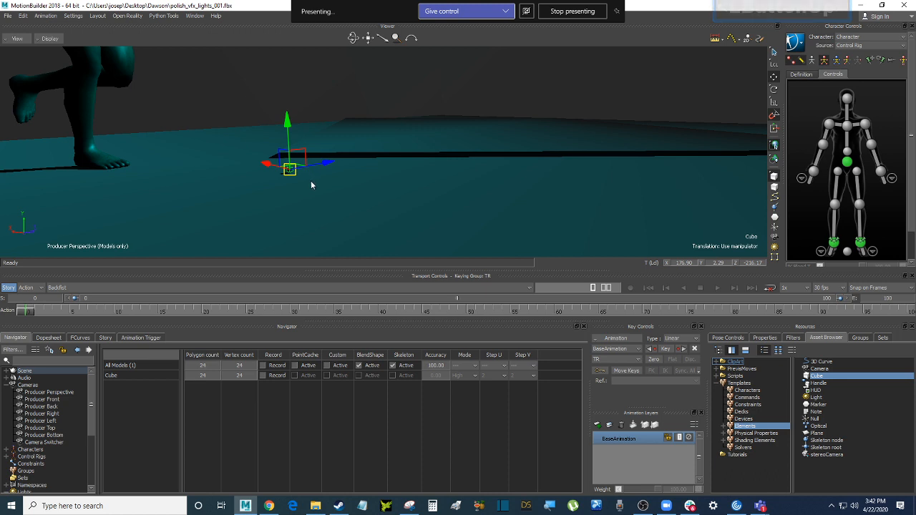
Scale the cube up uniformly and check it against the runner around frame 9
{"action": "key", "text": "s"}
{"action": "left_click_drag", "start_coordinate": [290, 169], "coordinate": [365, 186]}
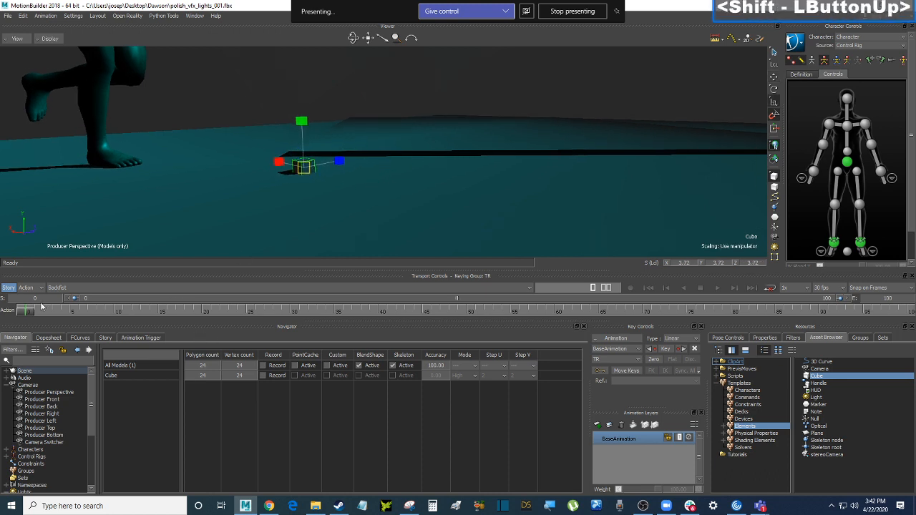
{"action": "left_click_drag", "start_coordinate": [29, 310], "coordinate": [113, 311]}
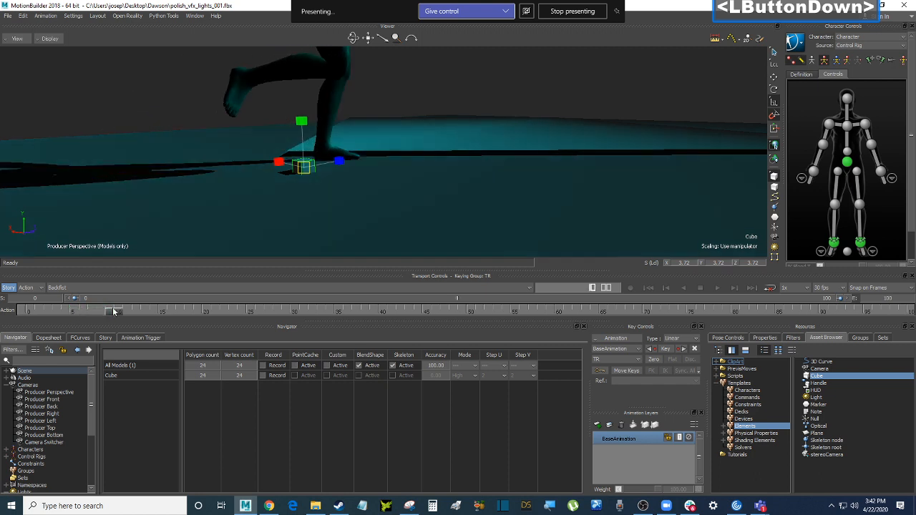
{"action": "left_click_drag", "start_coordinate": [458, 140], "coordinate": [365, 215], "text": "ctrl"}
{"action": "mouse_move", "coordinate": [383, 165]}
{"action": "left_mouse_down", "text": "ctrl"}
{"action": "mouse_move", "coordinate": [339, 182]}
{"action": "mouse_move", "coordinate": [380, 176]}
{"action": "left_mouse_up", "text": "ctrl"}
Move the cube beside the character's foot and enlarge it to about 5.32
{"action": "key", "text": "t"}
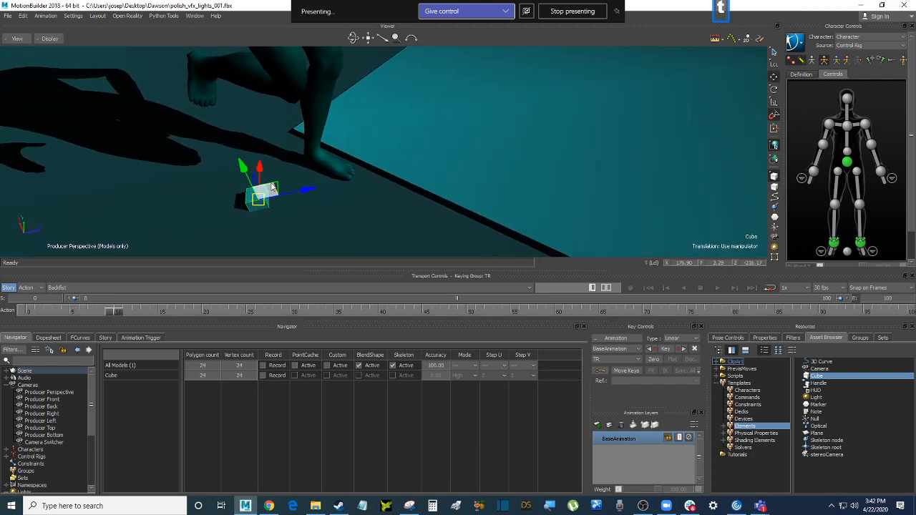
{"action": "left_click_drag", "start_coordinate": [272, 188], "coordinate": [399, 164]}
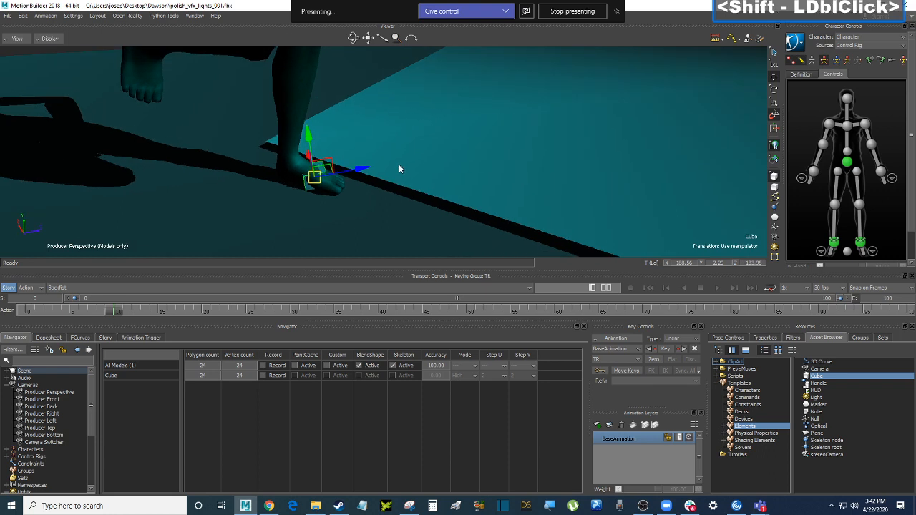
{"action": "key", "text": "s"}
{"action": "left_click_drag", "start_coordinate": [313, 180], "coordinate": [404, 106]}
{"action": "left_click", "coordinate": [412, 93]}
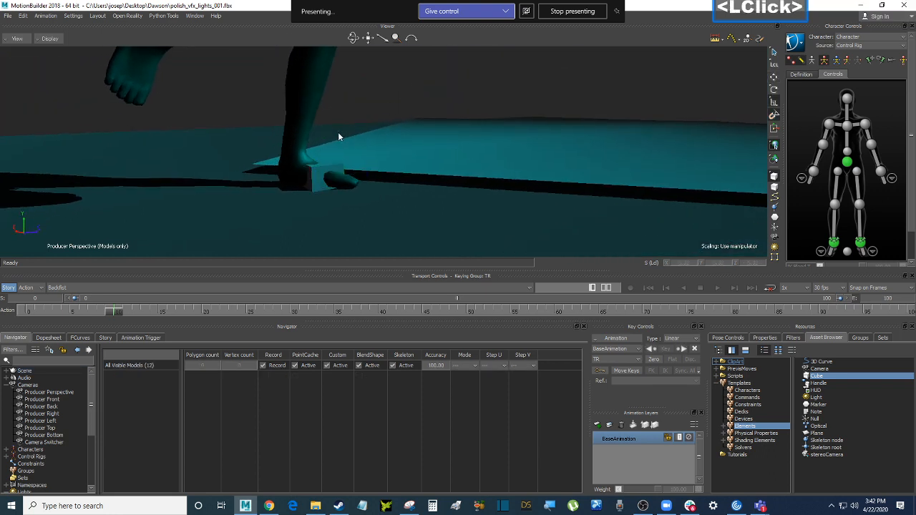
{"action": "left_click_drag", "start_coordinate": [115, 313], "coordinate": [5, 320]}
{"action": "scroll", "coordinate": [20, 393], "scroll_direction": "down", "scroll_amount": 1}
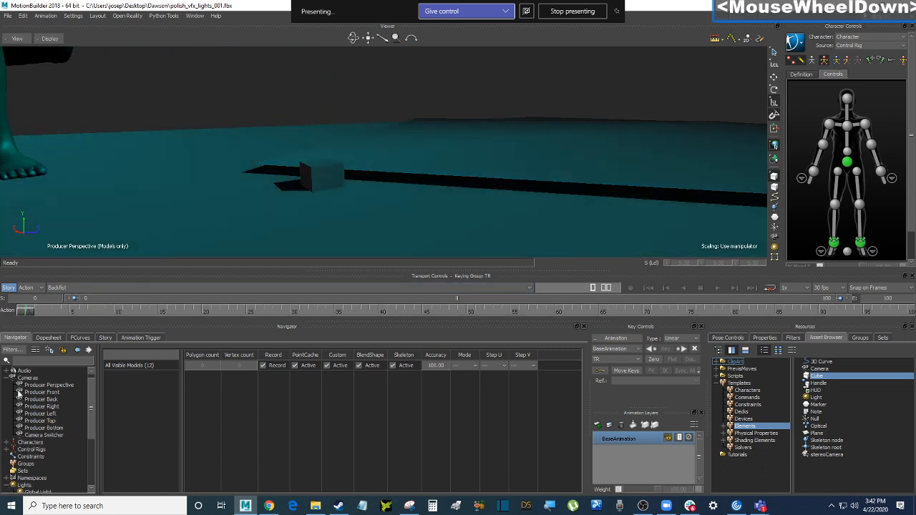
{"action": "left_click", "coordinate": [7, 378]}
Insert a Particle shader under Shaders and rename it ParticleShader-water
{"action": "left_click_drag", "start_coordinate": [87, 405], "coordinate": [92, 444]}
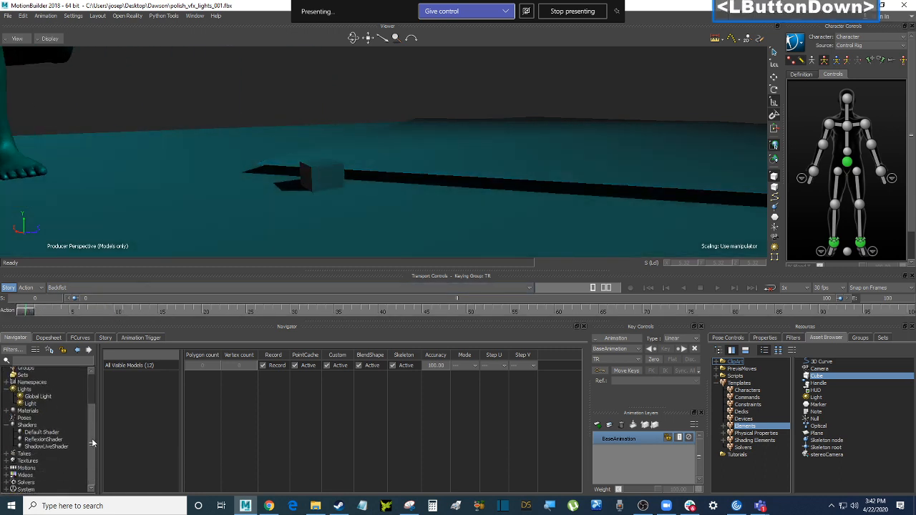
{"action": "right_click", "coordinate": [51, 428]}
{"action": "mouse_move", "coordinate": [81, 442]}
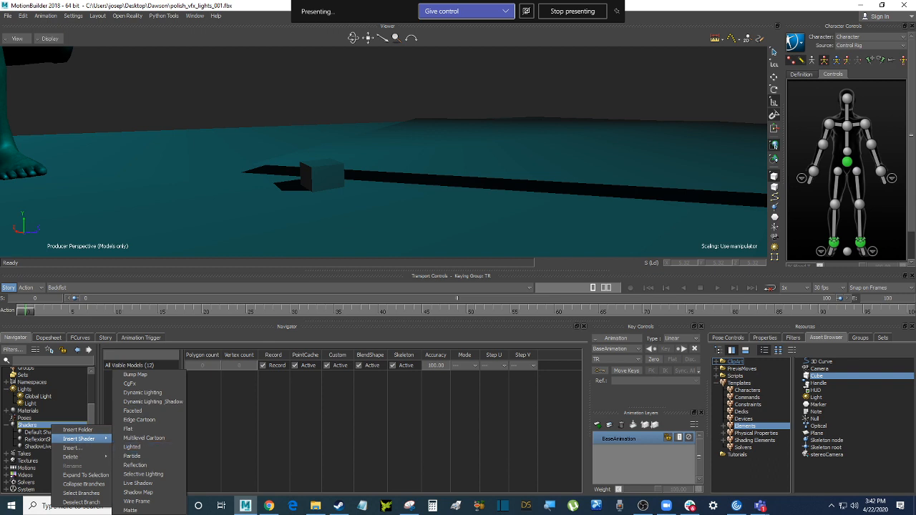
{"action": "left_click", "coordinate": [153, 457]}
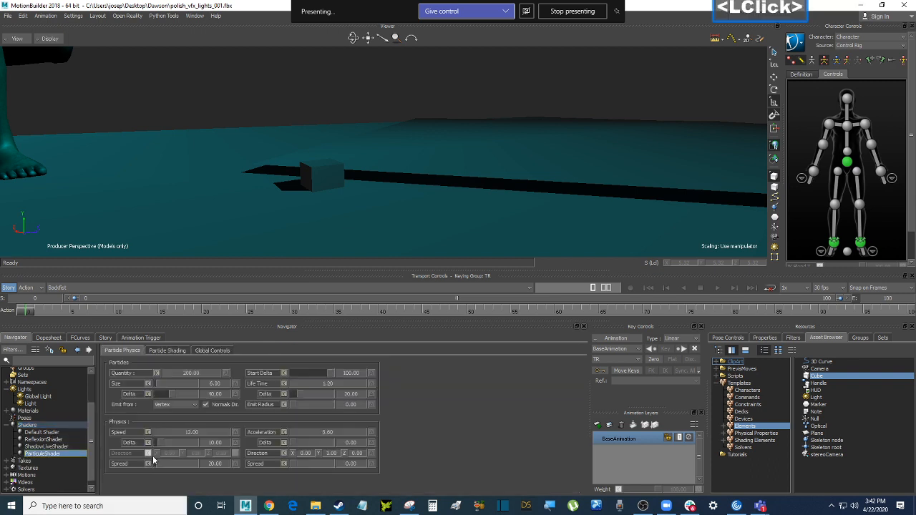
{"action": "right_click", "coordinate": [62, 455]}
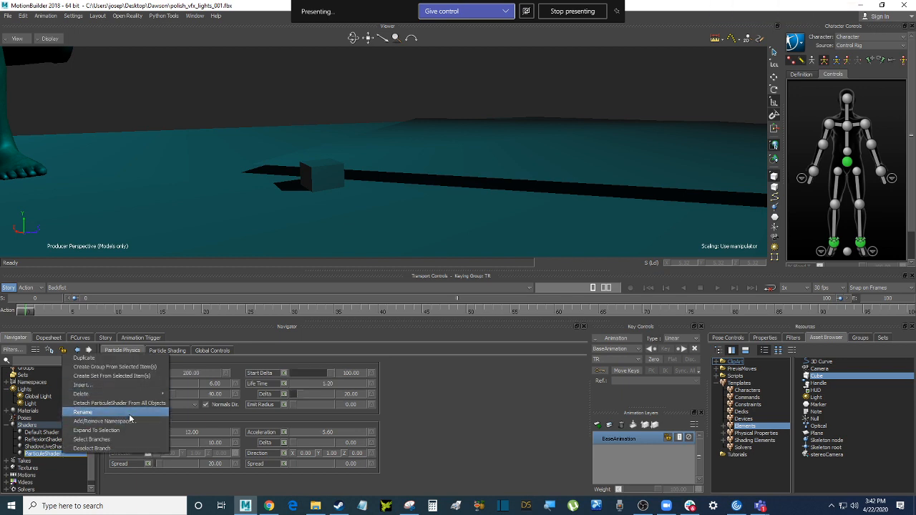
{"action": "left_click", "coordinate": [128, 413]}
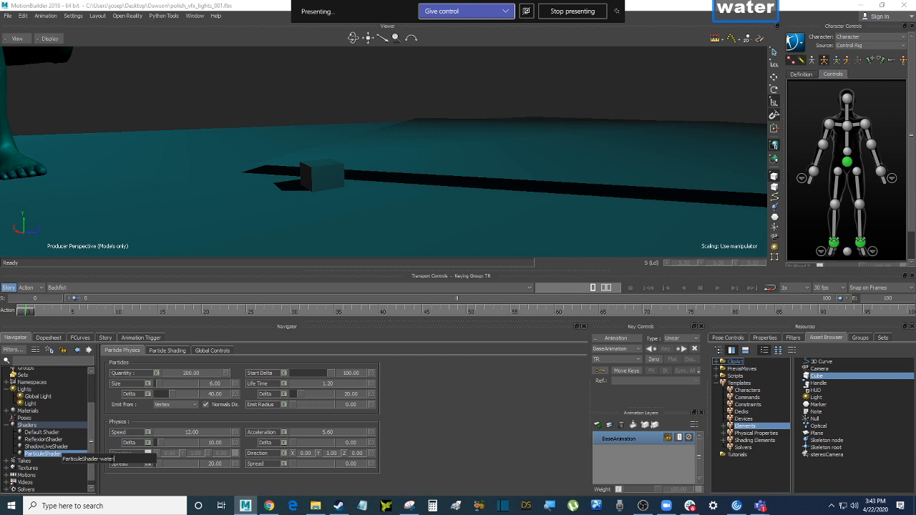
Scrub to about frame 17, orbit around the cube, and select ParticleShader-water 1
{"action": "scroll", "coordinate": [278, 181], "scroll_direction": "down", "scroll_amount": 3}
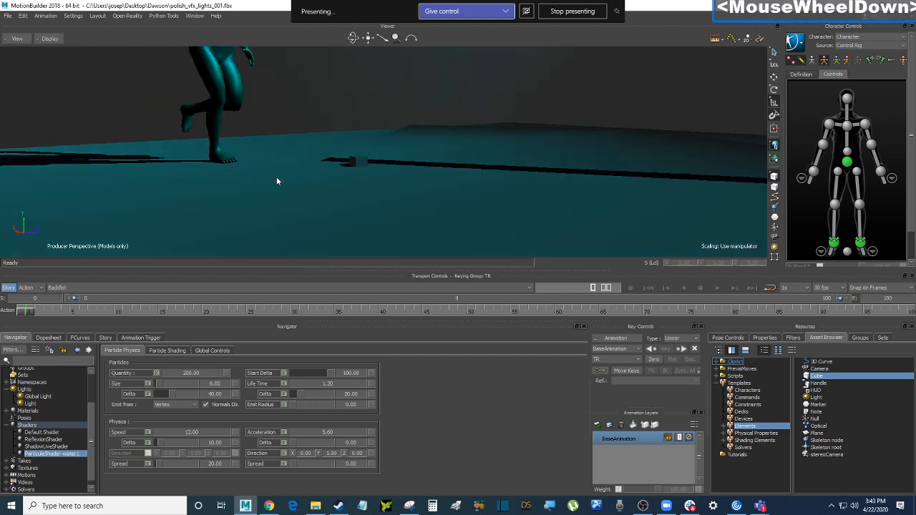
{"action": "left_click_drag", "start_coordinate": [27, 313], "coordinate": [2, 313]}
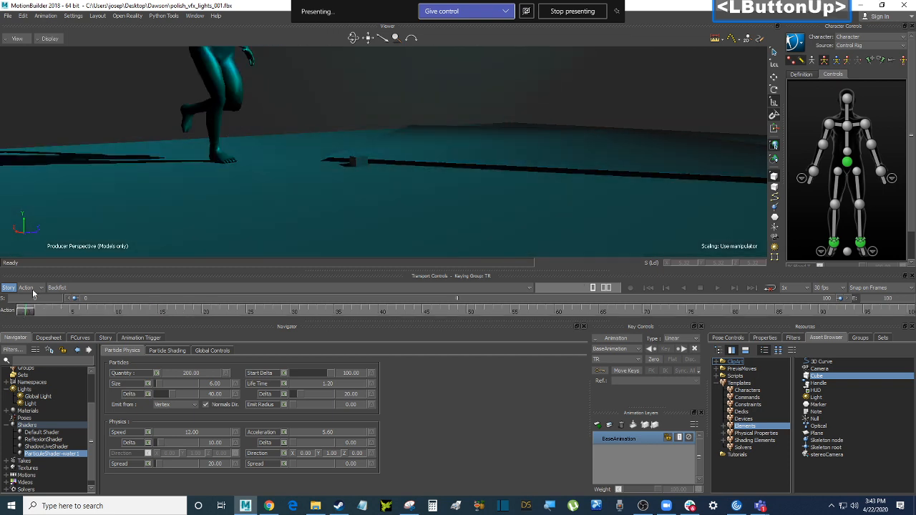
{"action": "scroll", "coordinate": [314, 159], "scroll_direction": "up", "scroll_amount": 3}
{"action": "left_click_drag", "start_coordinate": [314, 159], "coordinate": [312, 131], "text": "ctrl"}
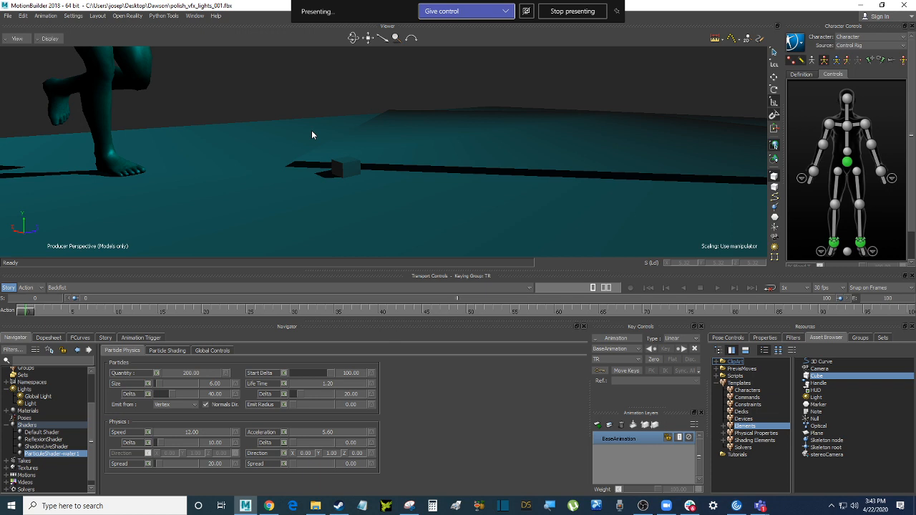
{"action": "left_click", "coordinate": [82, 454]}
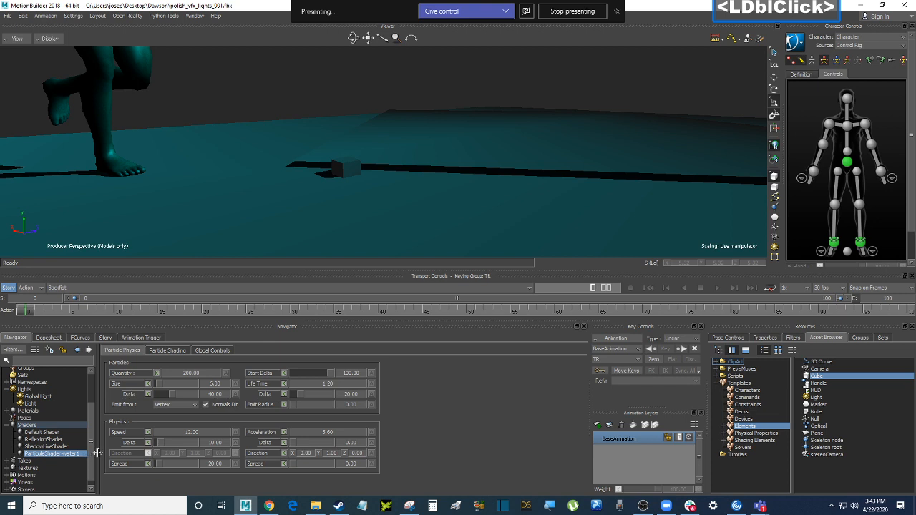
Assign ParticleShader-water 1 to the cube, replacing its shader by type
{"action": "left_click_drag", "start_coordinate": [97, 453], "coordinate": [103, 452]}
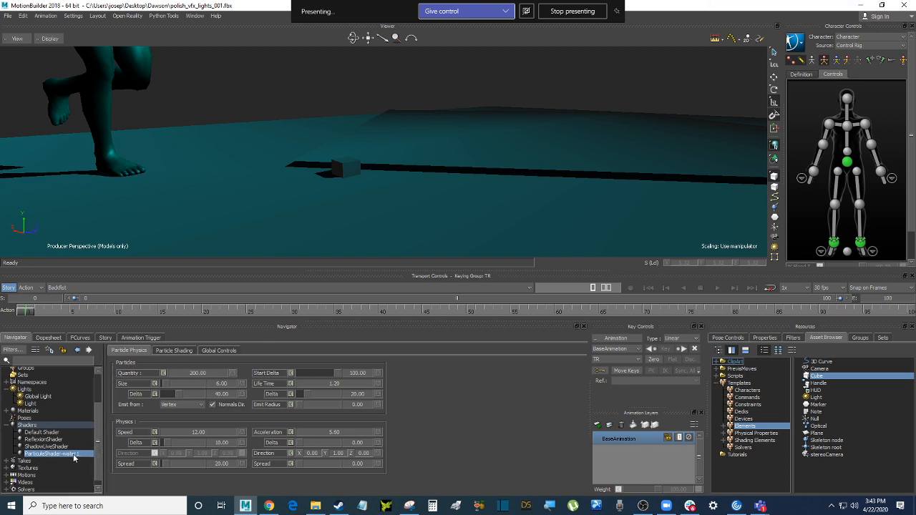
{"action": "left_click", "coordinate": [344, 171]}
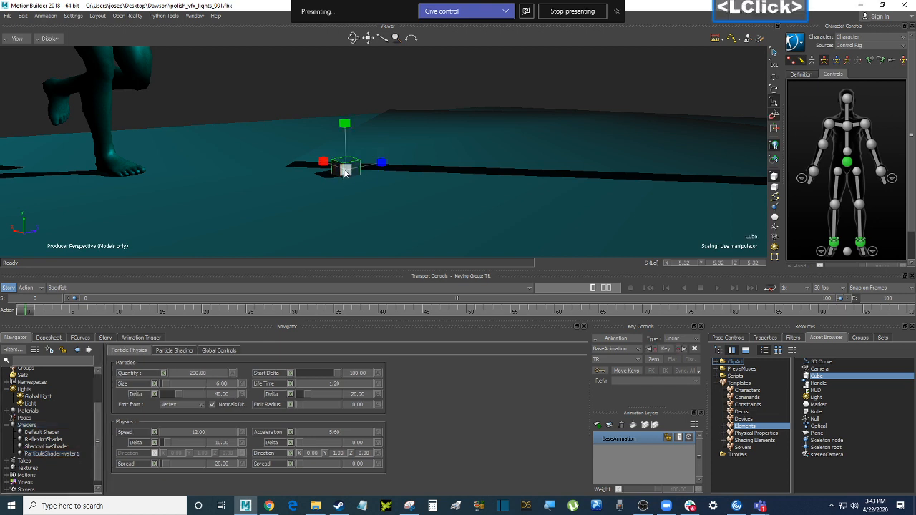
{"action": "left_click", "coordinate": [77, 454]}
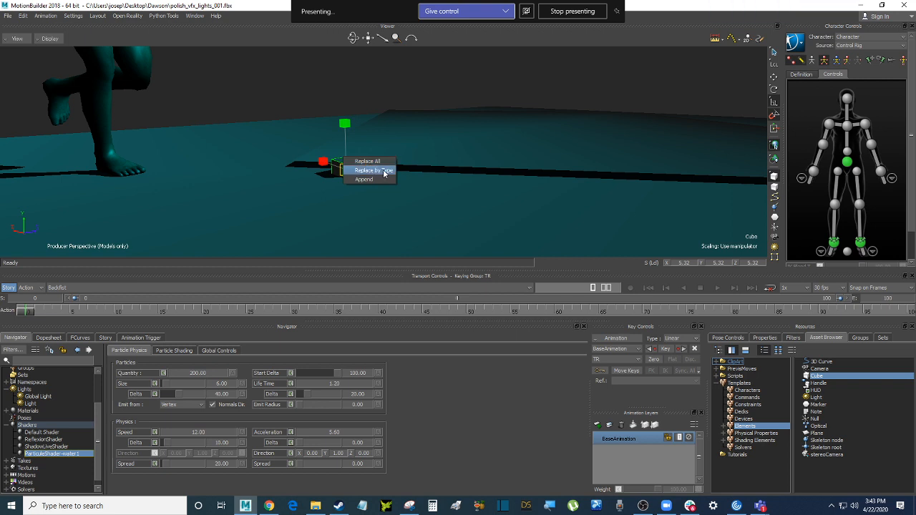
{"action": "left_click", "coordinate": [384, 172]}
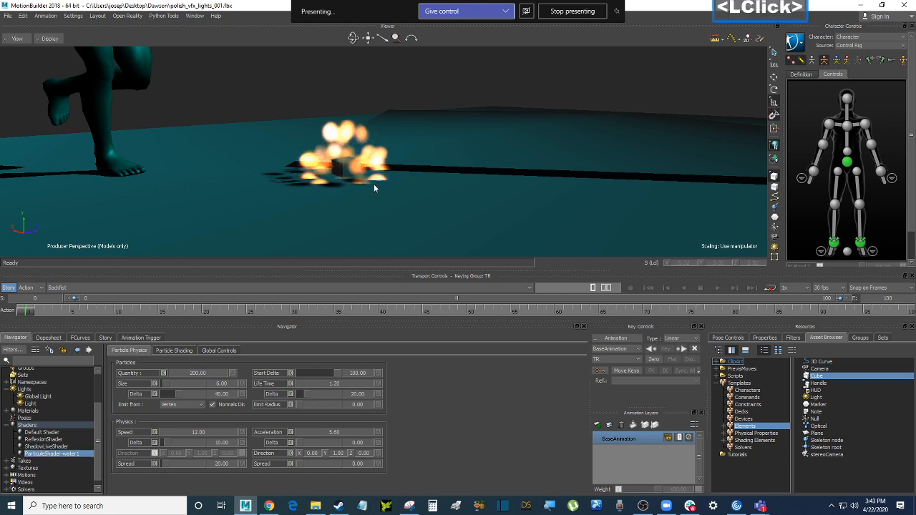
Orbit, zoom and pan around the cube to inspect its fiery particle effect
{"action": "left_click_drag", "start_coordinate": [450, 122], "coordinate": [463, 106], "text": "ctrl"}
{"action": "double_click", "coordinate": [449, 119], "text": "ctrl"}
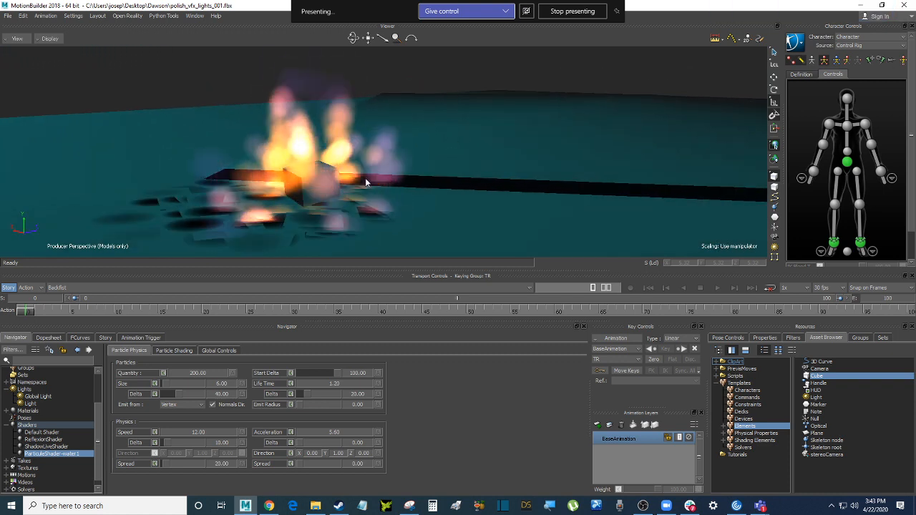
{"action": "scroll", "coordinate": [365, 179], "scroll_direction": "up", "scroll_amount": 2}
{"action": "left_click_drag", "start_coordinate": [365, 179], "coordinate": [399, 174], "text": "ctrl+shift"}
{"action": "mouse_move", "coordinate": [399, 174]}
{"action": "left_mouse_down", "text": "ctrl"}
{"action": "mouse_move", "coordinate": [398, 192]}
{"action": "mouse_move", "coordinate": [404, 180]}
{"action": "left_mouse_up", "text": "ctrl"}
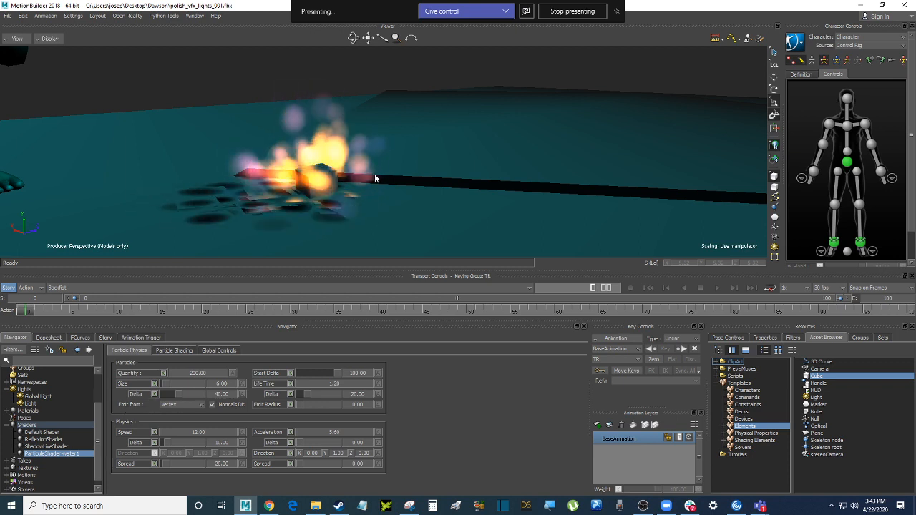
{"action": "left_click_drag", "start_coordinate": [375, 178], "coordinate": [374, 127], "text": "ctrl"}
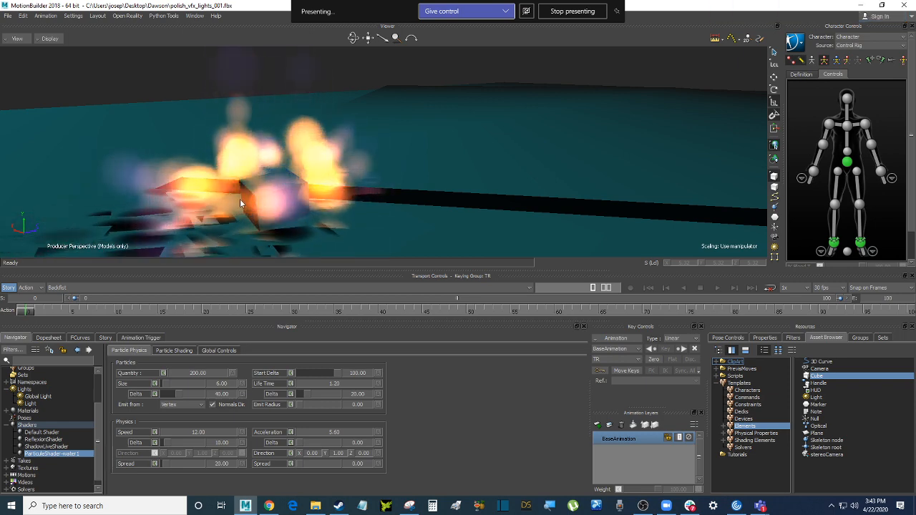
{"action": "left_click_drag", "start_coordinate": [316, 198], "coordinate": [314, 212], "text": "ctrl"}
{"action": "left_click_drag", "start_coordinate": [314, 212], "coordinate": [327, 208], "text": "shift"}
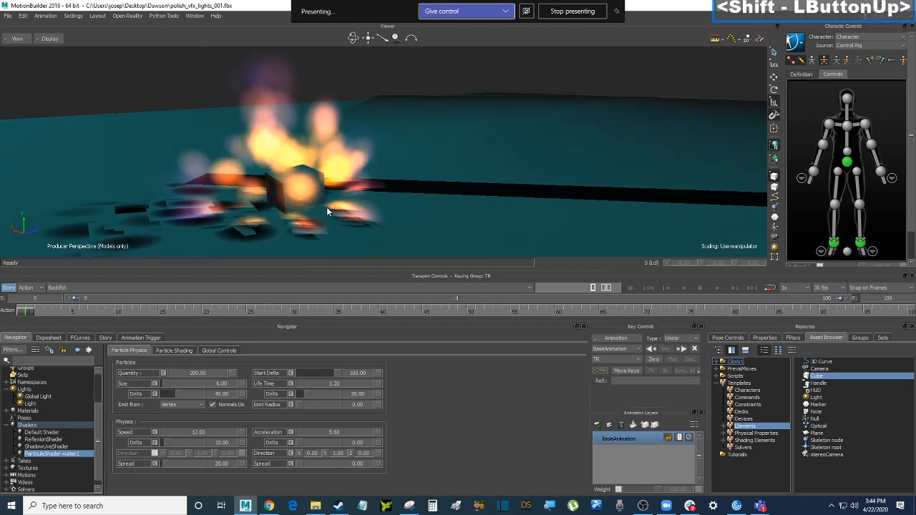
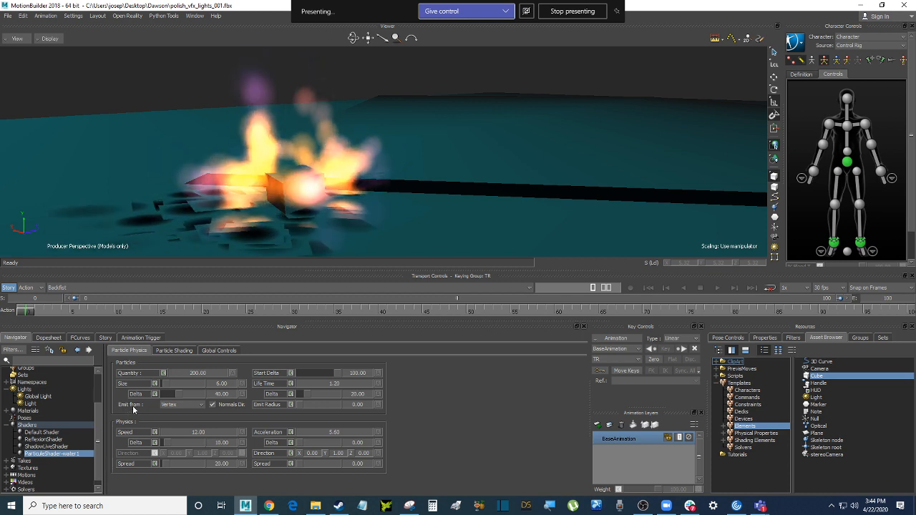
Set Emit From to Scaling Volume, then list the Templates > Elements > Primitives assets
{"action": "left_click", "coordinate": [175, 406]}
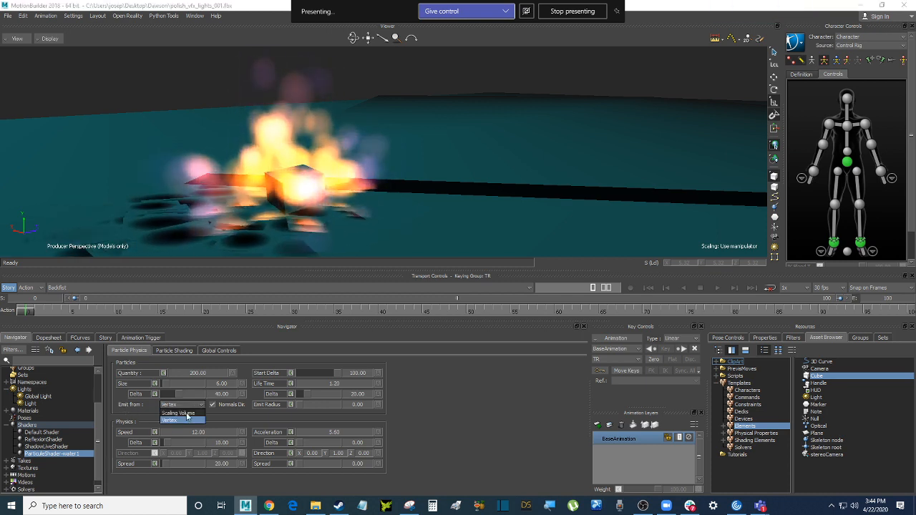
{"action": "left_click", "coordinate": [186, 413]}
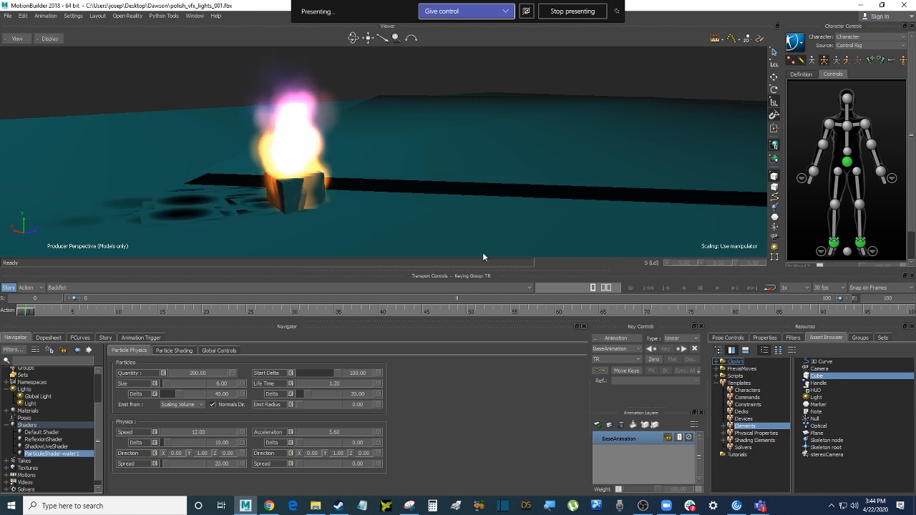
{"action": "left_click", "coordinate": [727, 426]}
{"action": "left_click", "coordinate": [750, 433]}
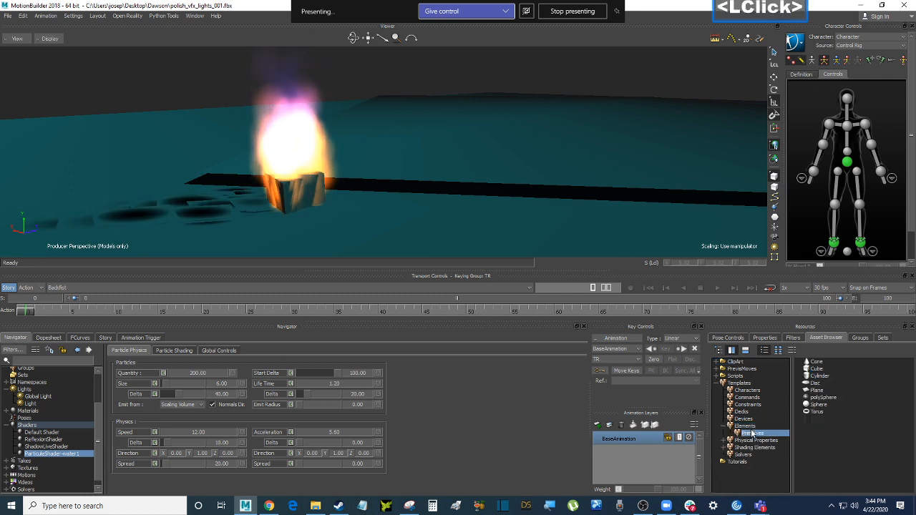
Drag a Sphere primitive into the scene and move it beside the burning cube
{"action": "left_click", "coordinate": [832, 375]}
{"action": "left_click", "coordinate": [821, 390]}
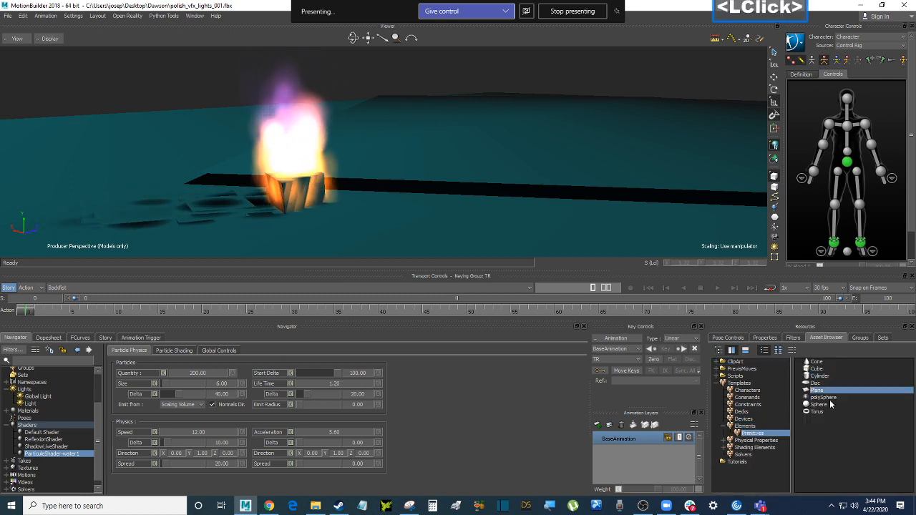
{"action": "left_click_drag", "start_coordinate": [828, 406], "coordinate": [420, 217]}
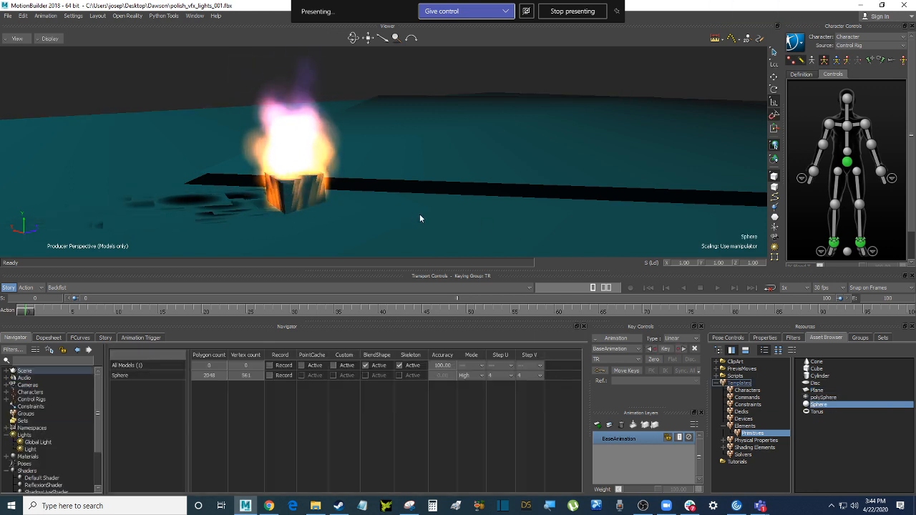
{"action": "key", "text": "t"}
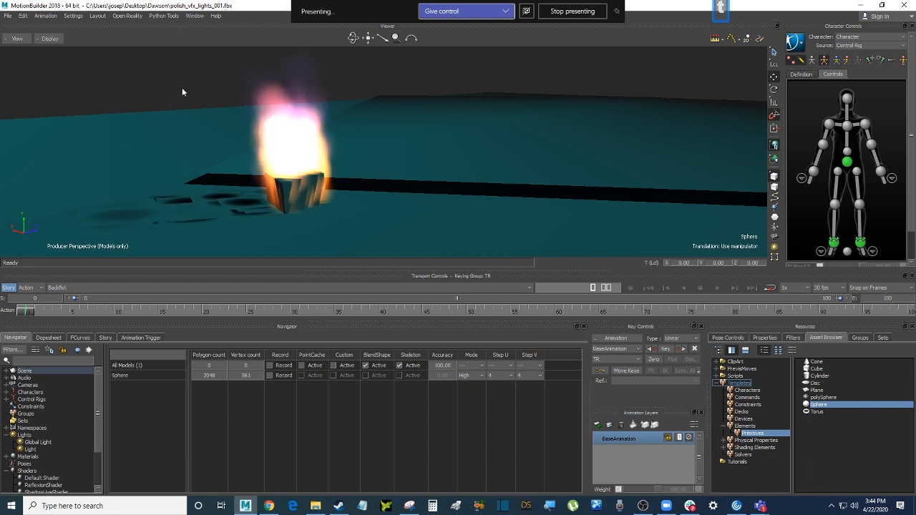
{"action": "left_click", "coordinate": [195, 81]}
{"action": "left_click_drag", "start_coordinate": [195, 83], "coordinate": [437, 164], "text": "alt"}
{"action": "mouse_move", "coordinate": [324, 200]}
{"action": "left_click", "coordinate": [401, 218]}
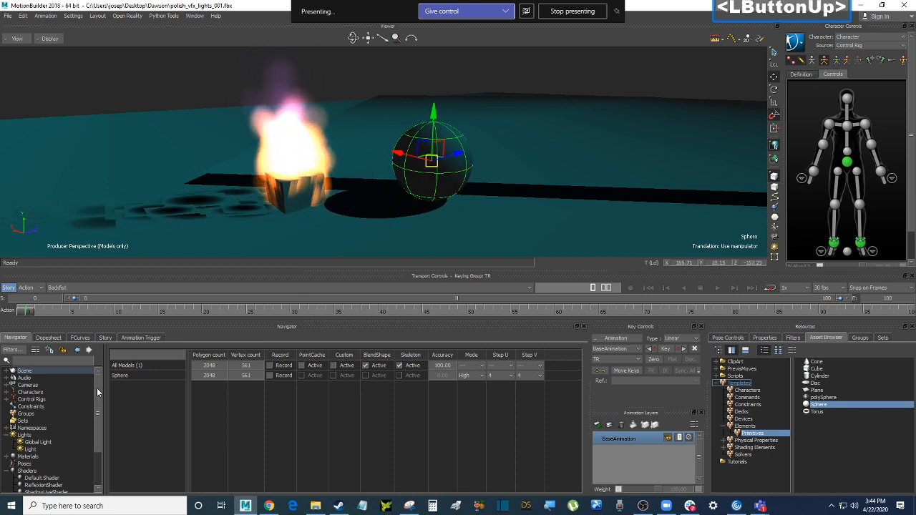
Apply ParticleShader-water1 to the sphere so it emits its own flame
{"action": "scroll", "coordinate": [103, 436], "scroll_direction": "down", "scroll_amount": 1}
{"action": "left_click_drag", "start_coordinate": [98, 439], "coordinate": [428, 170]}
{"action": "left_click", "coordinate": [64, 450]}
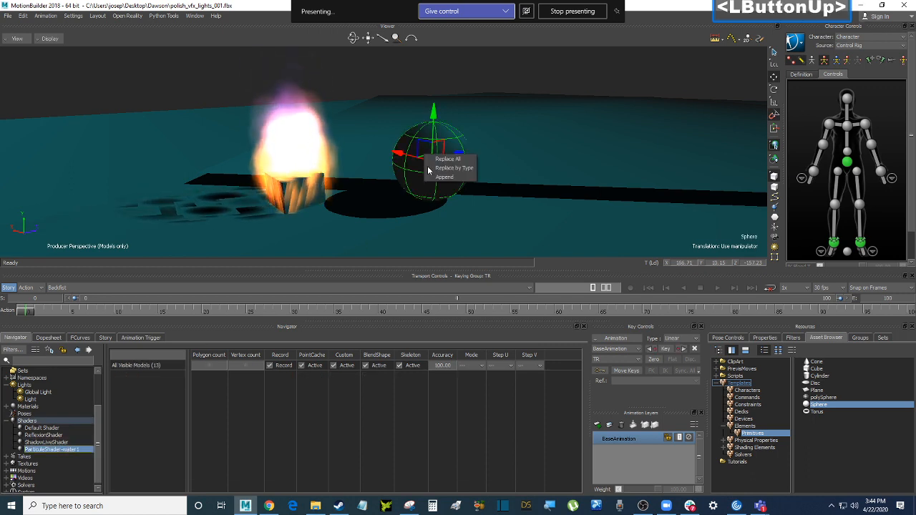
{"action": "left_click", "coordinate": [451, 168]}
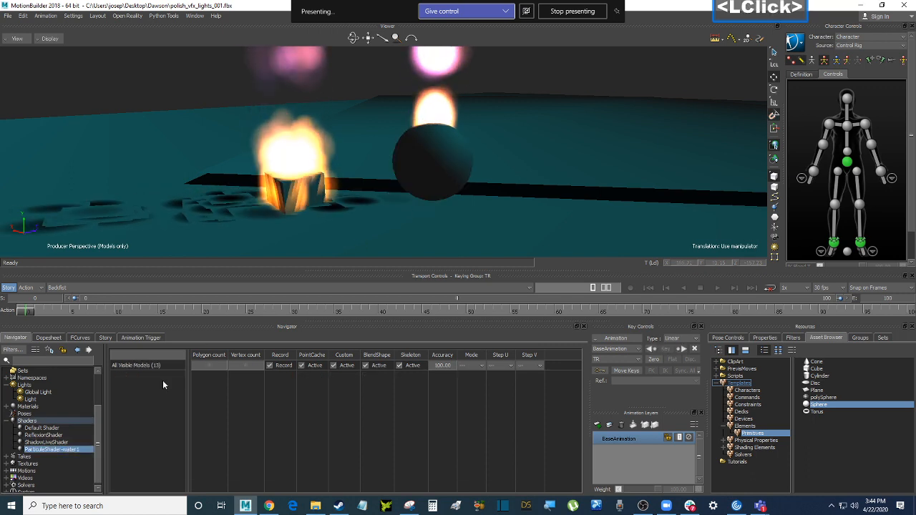
Show the fire shader's Particle Physics settings and select the sphere beside the cube
{"action": "left_click", "coordinate": [68, 450]}
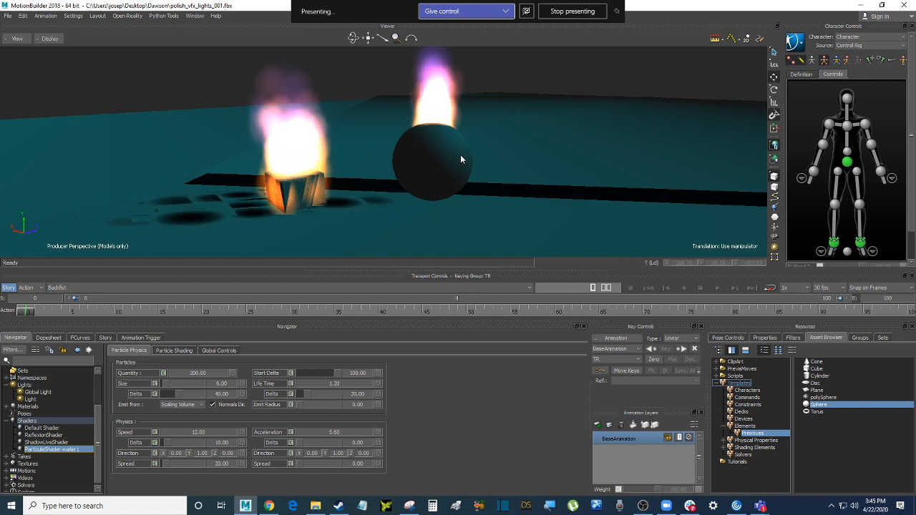
{"action": "mouse_move", "coordinate": [462, 151]}
{"action": "left_mouse_down", "text": "ctrl"}
{"action": "mouse_move", "coordinate": [436, 149]}
{"action": "mouse_move", "coordinate": [485, 135]}
{"action": "mouse_move", "coordinate": [464, 169]}
{"action": "mouse_move", "coordinate": [466, 161]}
{"action": "left_mouse_up", "text": "ctrl"}
{"action": "left_click", "coordinate": [516, 86]}
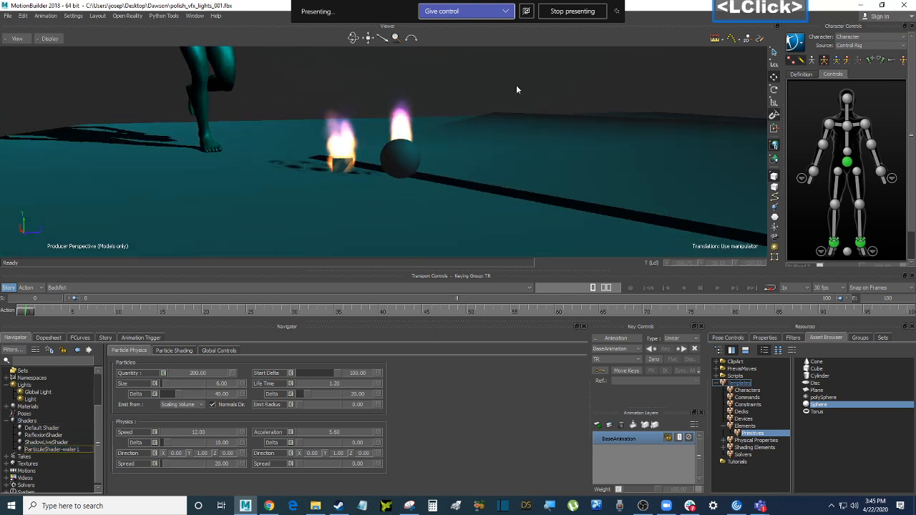
{"action": "key", "text": "6"}
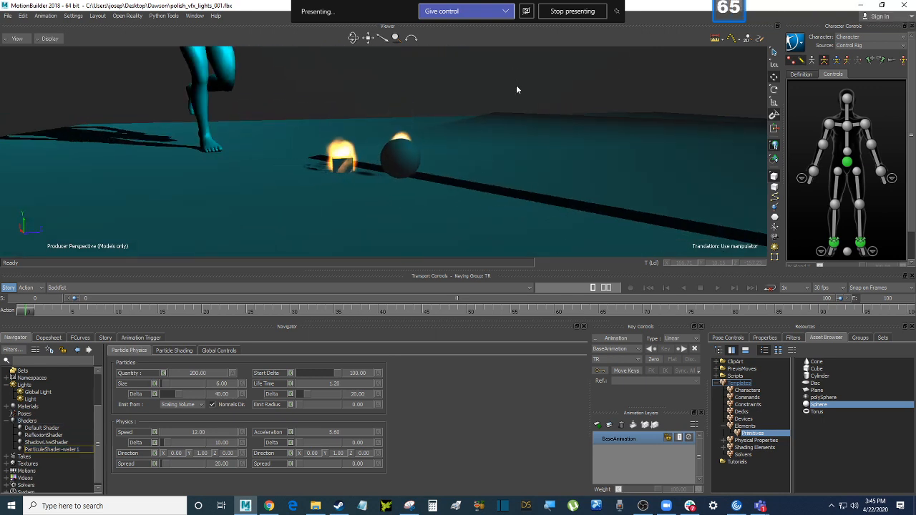
{"action": "mouse_move", "coordinate": [516, 86]}
{"action": "left_mouse_down", "text": "ctrl+shift"}
{"action": "mouse_move", "coordinate": [479, 107]}
{"action": "mouse_move", "coordinate": [490, 128]}
{"action": "mouse_move", "coordinate": [453, 132]}
{"action": "left_mouse_up", "text": "ctrl+shift"}
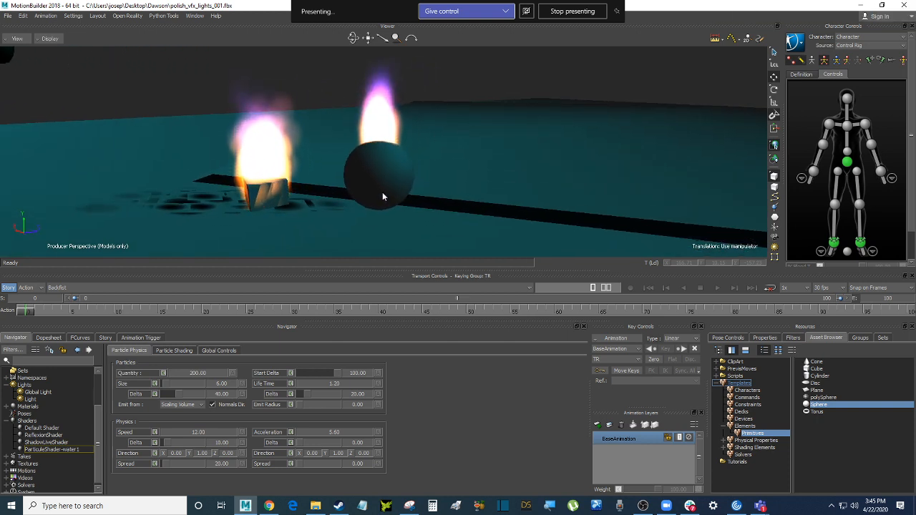
{"action": "left_click", "coordinate": [389, 185]}
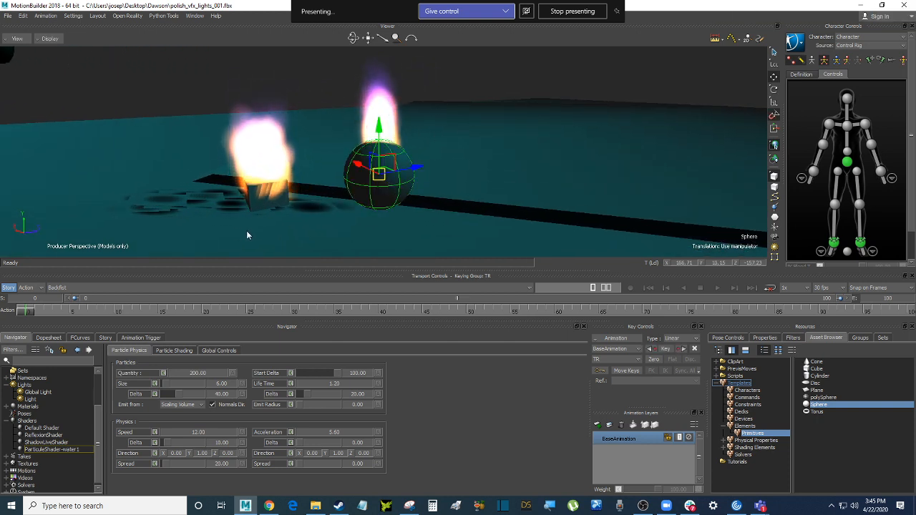
Switch the Navigator scene tree to list individual models such as Cube and Sphere
{"action": "left_click_drag", "start_coordinate": [100, 420], "coordinate": [109, 386]}
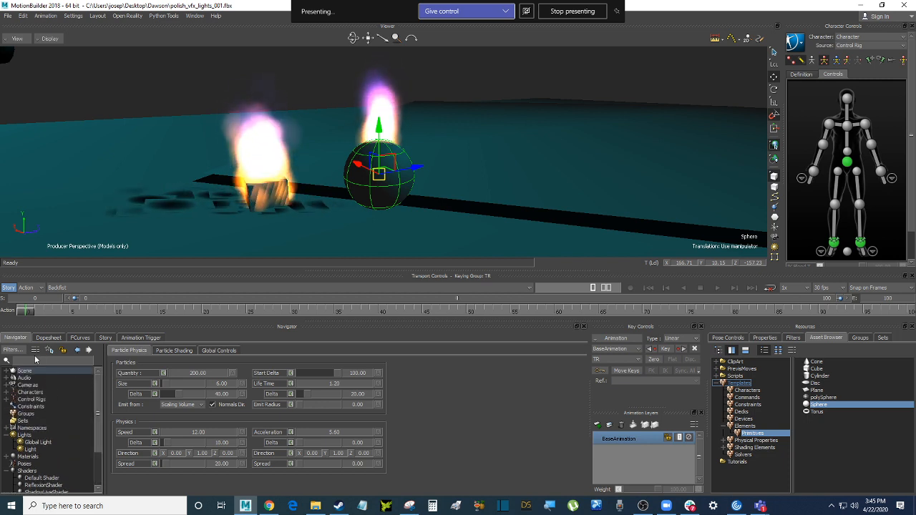
{"action": "left_click", "coordinate": [8, 373]}
{"action": "left_click_drag", "start_coordinate": [100, 400], "coordinate": [98, 425]}
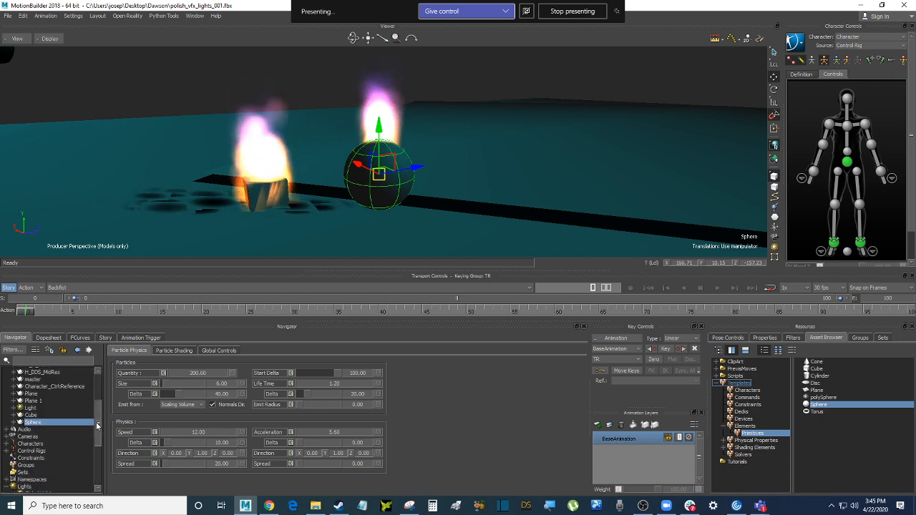
Expand Cube and Sphere in the Navigator to reveal their Default Shader and ParticleShader-water1
{"action": "left_click", "coordinate": [14, 415]}
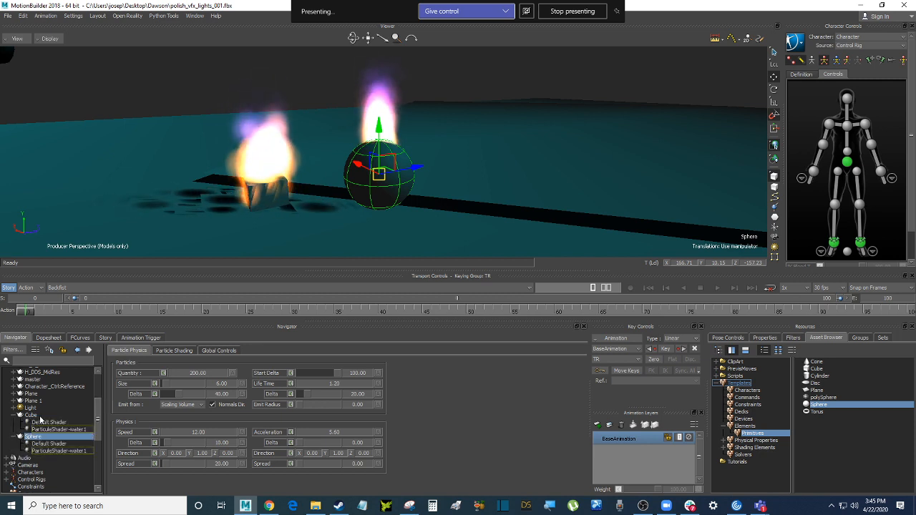
{"action": "scroll", "coordinate": [39, 419], "scroll_direction": "down", "scroll_amount": 1}
{"action": "left_click", "coordinate": [50, 423]}
{"action": "left_click", "coordinate": [52, 416]}
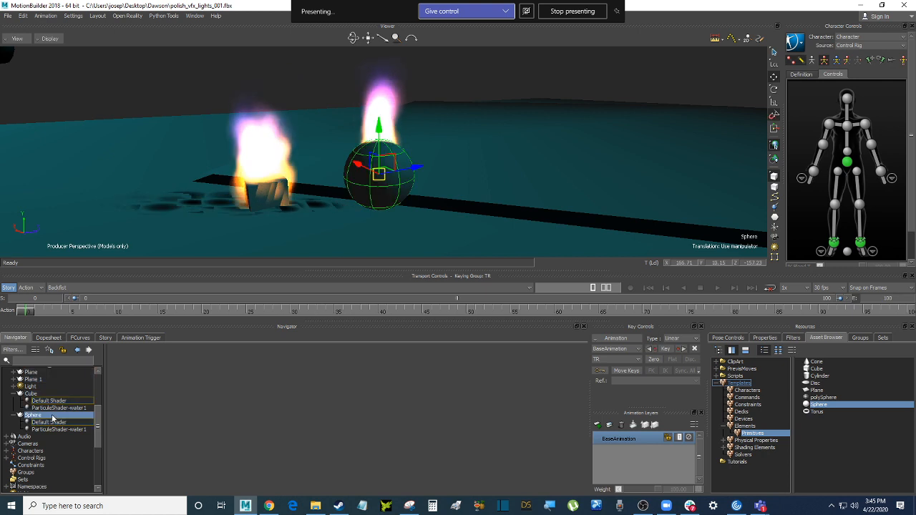
{"action": "right_click", "coordinate": [37, 416]}
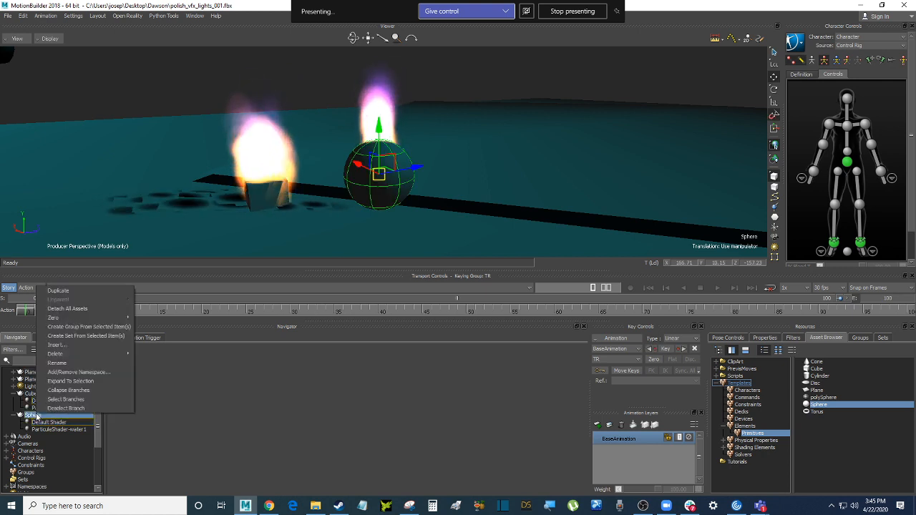
{"action": "left_click", "coordinate": [32, 416]}
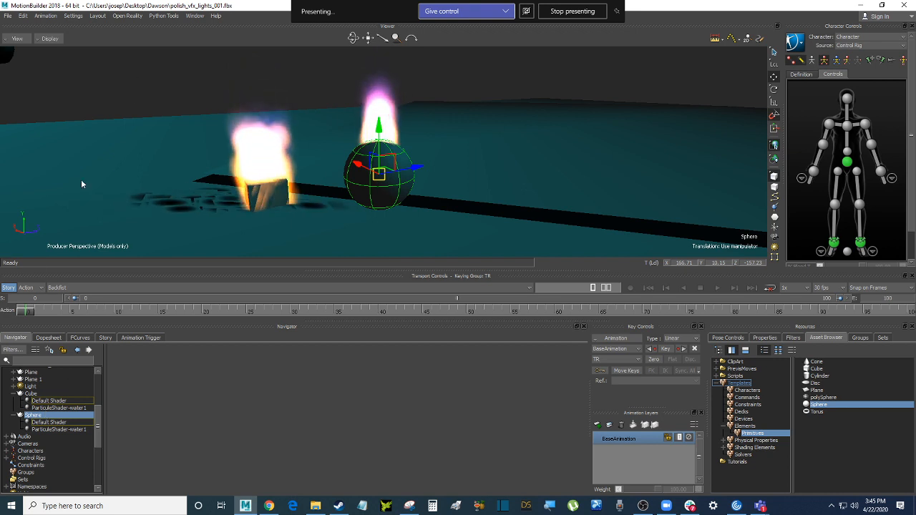
{"action": "right_click", "coordinate": [43, 418]}
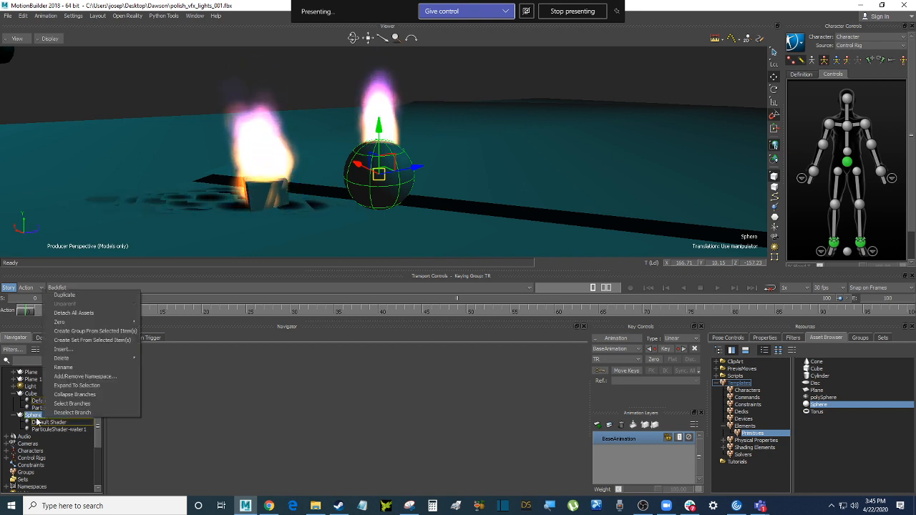
{"action": "left_click", "coordinate": [36, 421]}
Hide the Sphere from the Schematic view, then return to the perspective view
{"action": "left_click", "coordinate": [17, 39]}
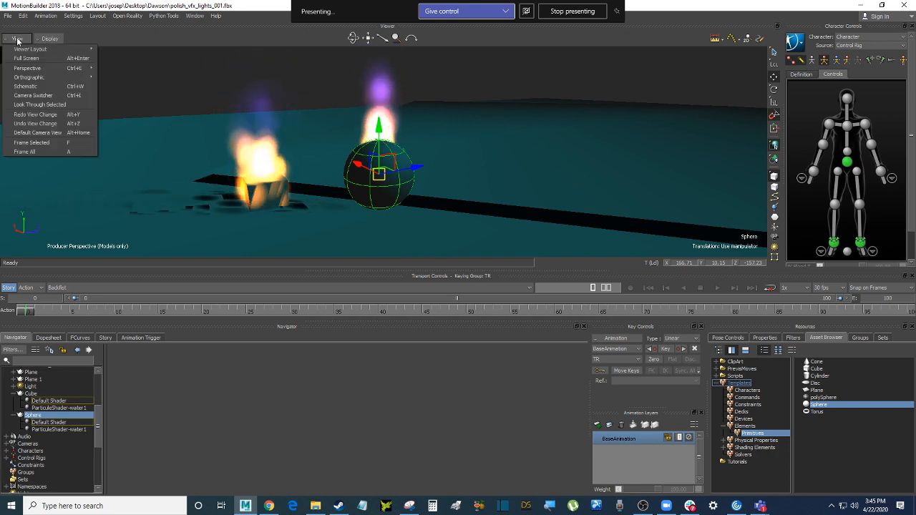
{"action": "left_click", "coordinate": [49, 86]}
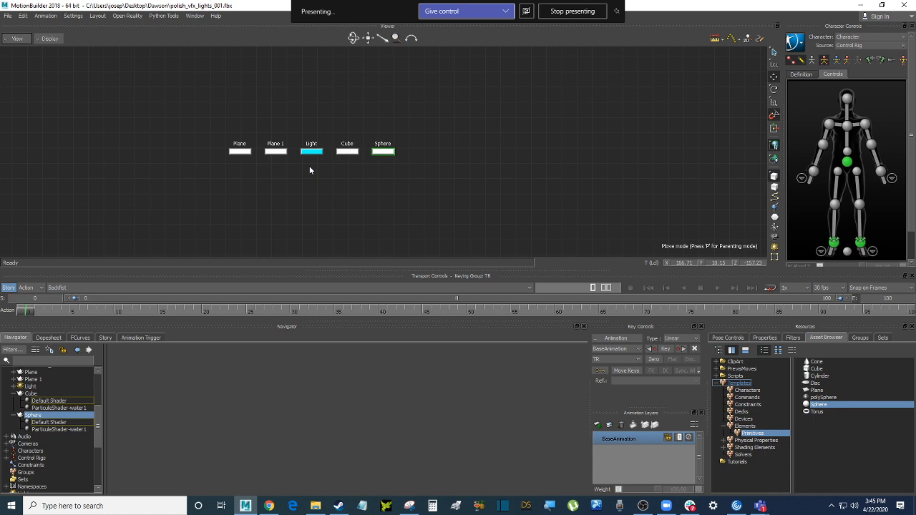
{"action": "right_click", "coordinate": [390, 152]}
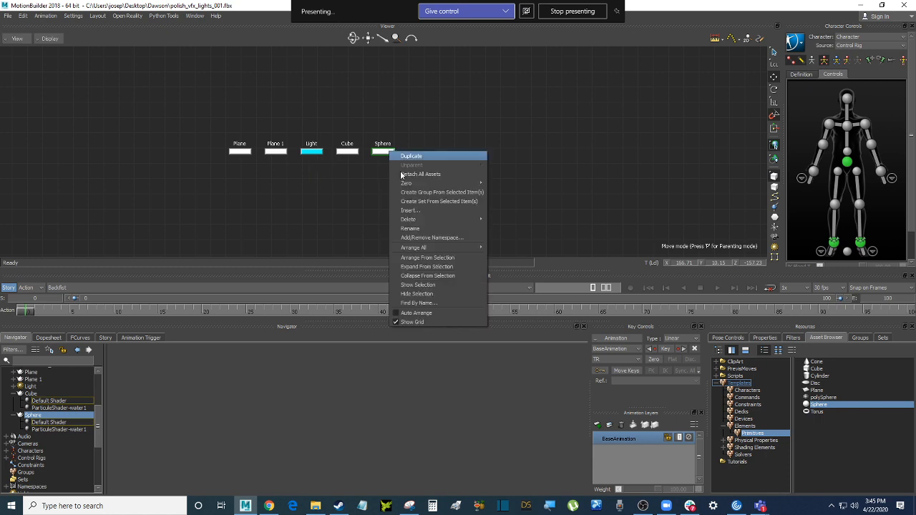
{"action": "left_click", "coordinate": [442, 293]}
{"action": "key", "text": "ctrl+e"}
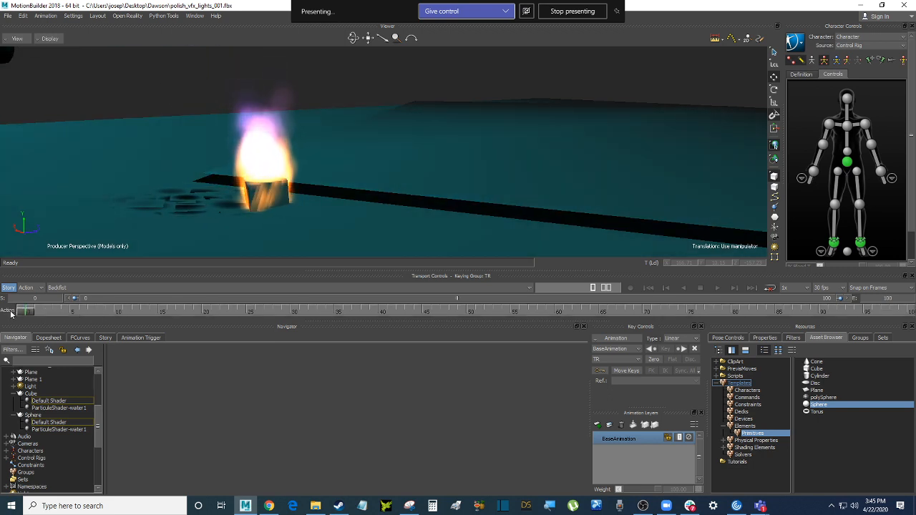
Show the Sphere again from the Schematic view and return to Producer Perspective
{"action": "scroll", "coordinate": [246, 193], "scroll_direction": "down", "scroll_amount": 3}
{"action": "scroll", "coordinate": [246, 195], "scroll_direction": "up", "scroll_amount": 4}
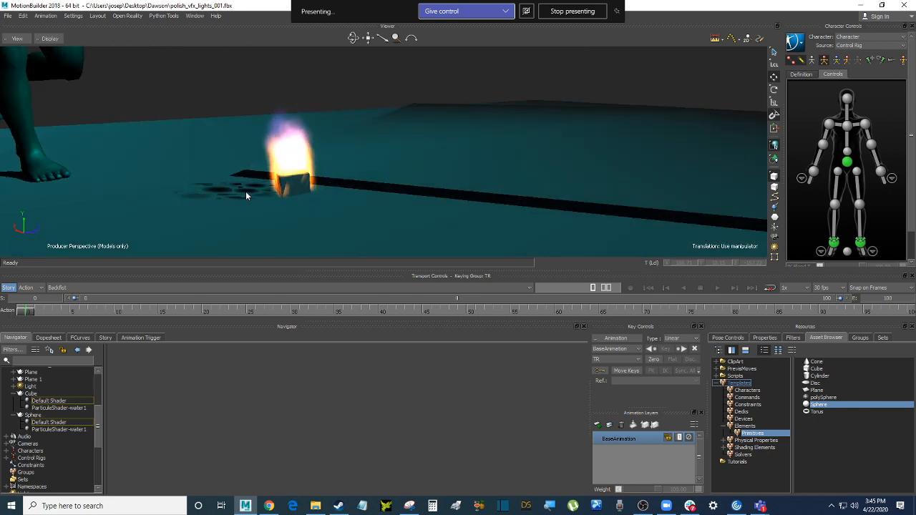
{"action": "key", "text": "ctrl+w"}
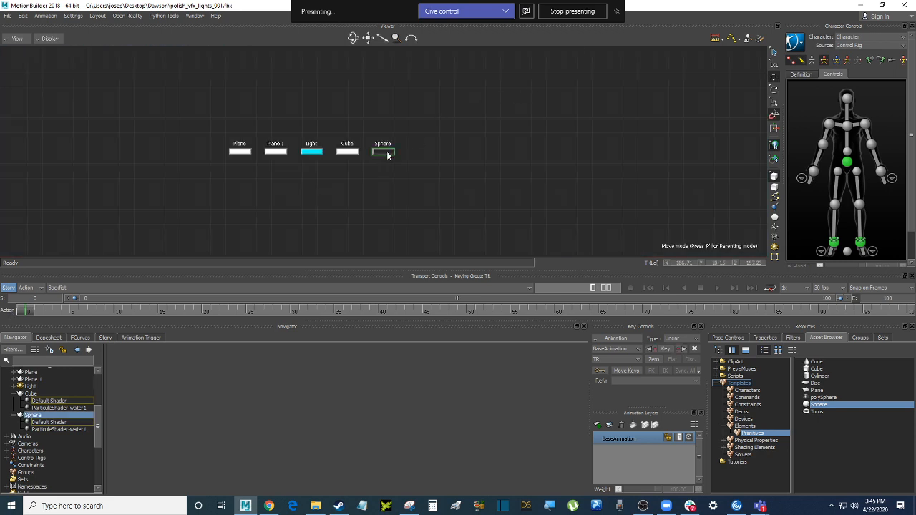
{"action": "right_click", "coordinate": [388, 155]}
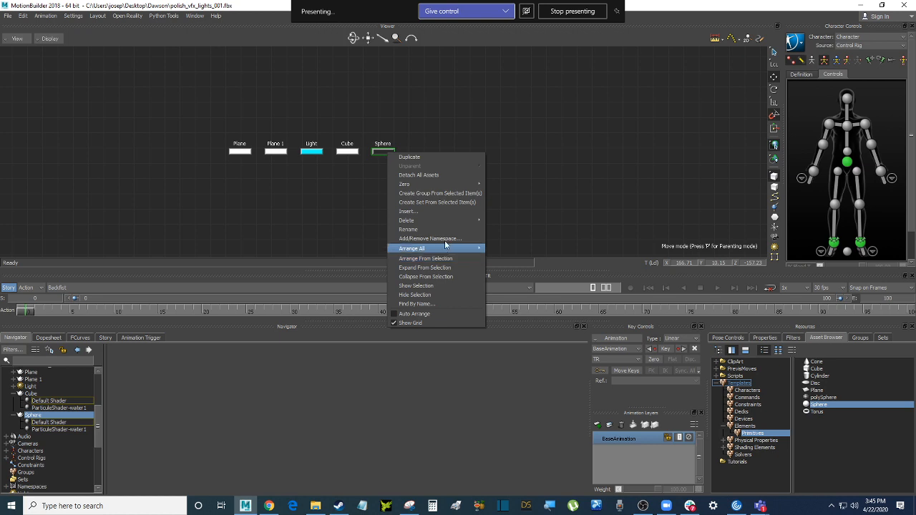
{"action": "left_click", "coordinate": [449, 284]}
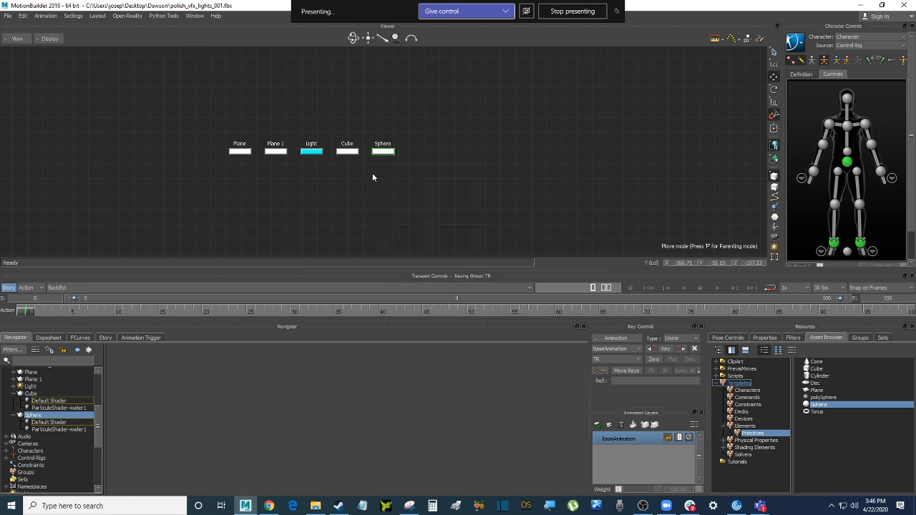
{"action": "key", "text": "ctrl+w"}
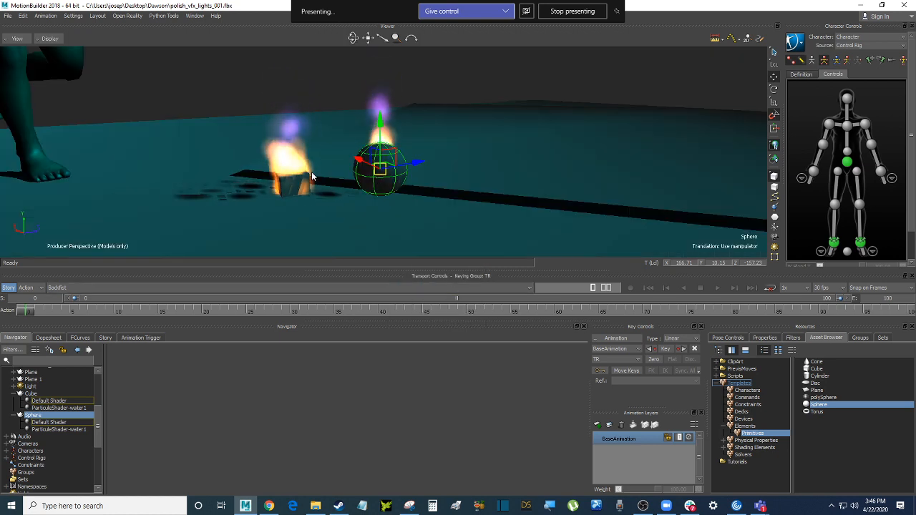
{"action": "left_click", "coordinate": [764, 337]}
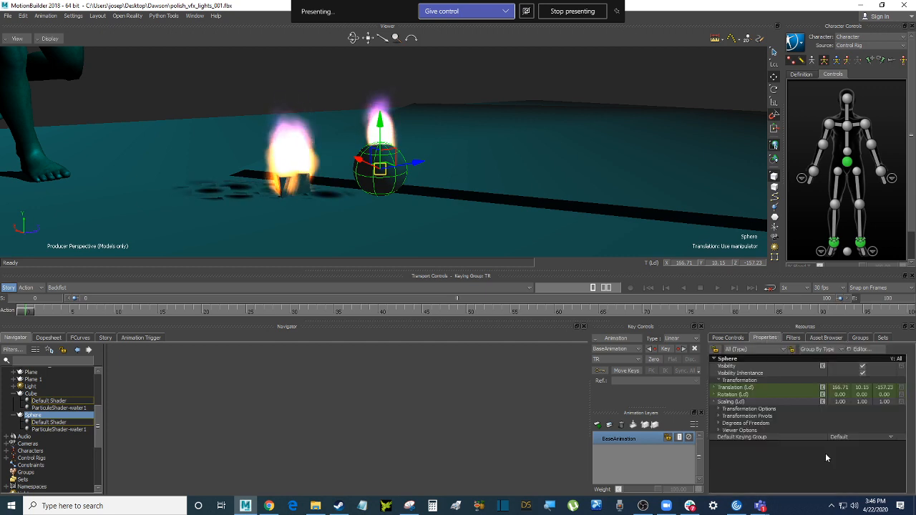
{"action": "left_click", "coordinate": [718, 432]}
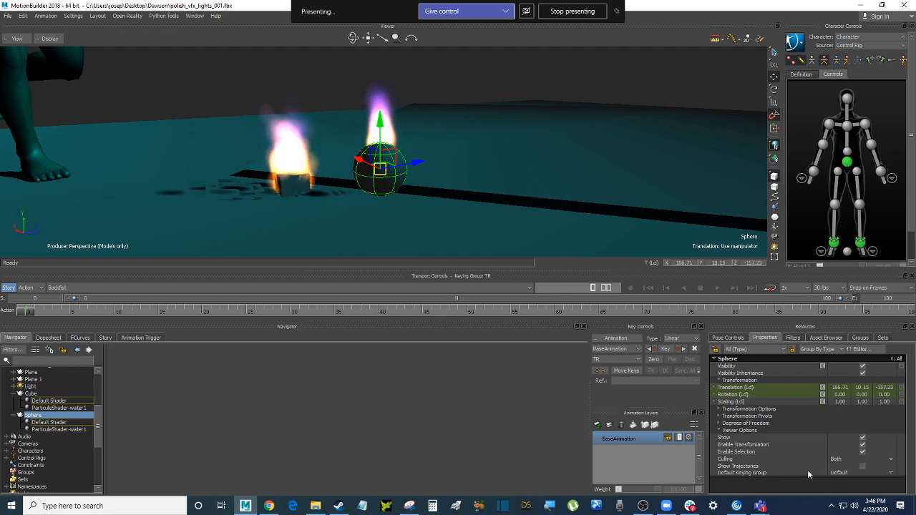
{"action": "left_click", "coordinate": [862, 438]}
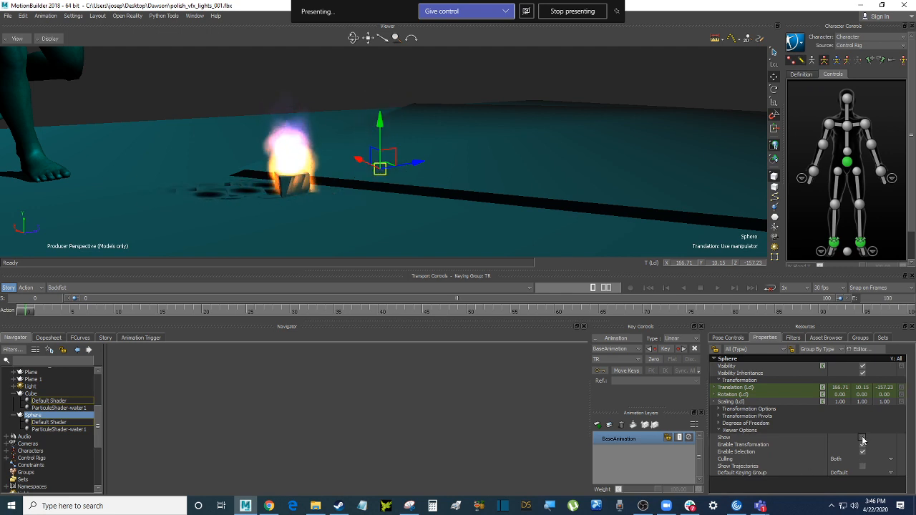
{"action": "left_click", "coordinate": [862, 438]}
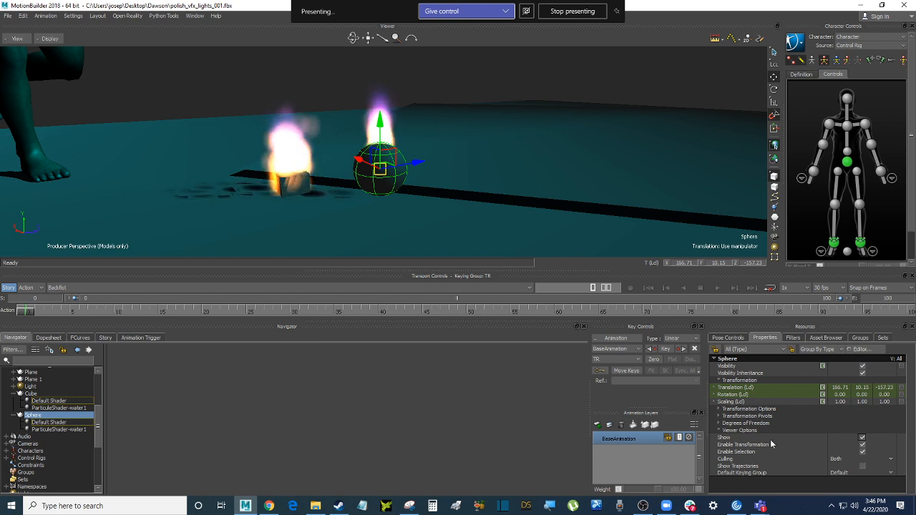
{"action": "left_click", "coordinate": [720, 424]}
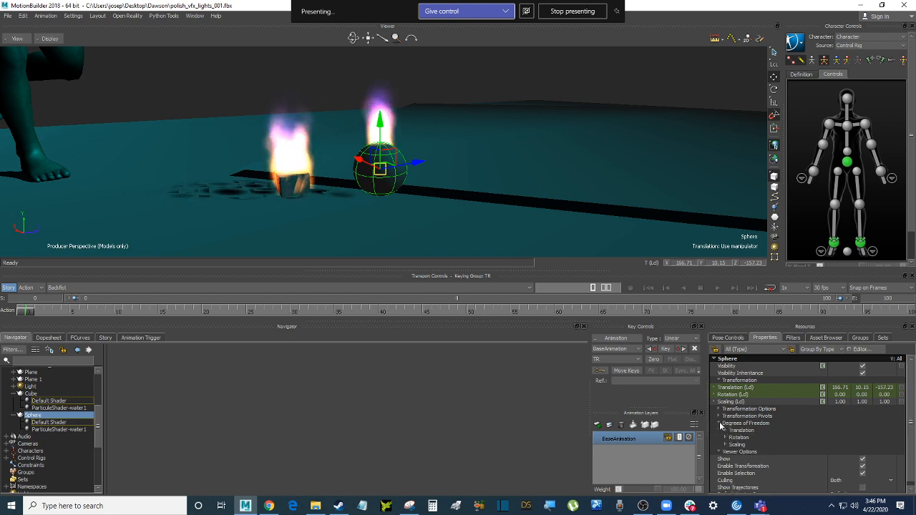
{"action": "left_click", "coordinate": [720, 424]}
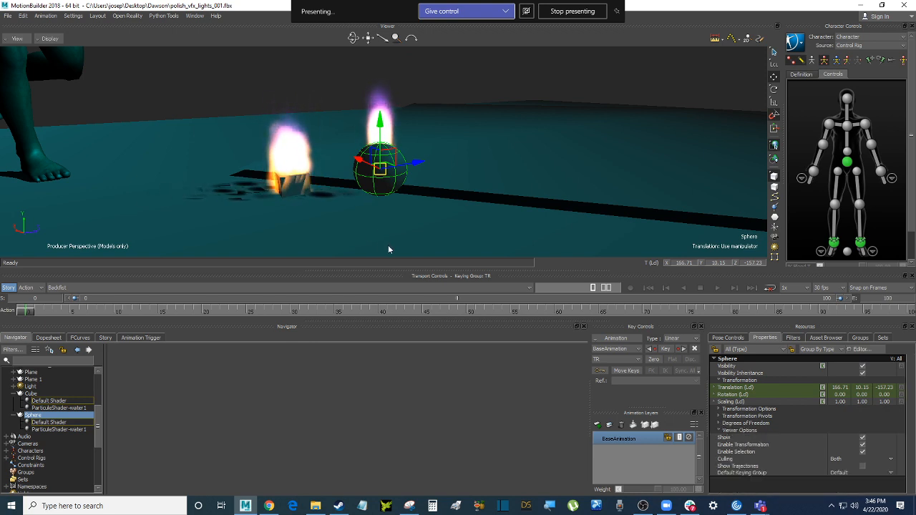
Shrink the sphere uniformly to a scale of 0.10 on all axes
{"action": "key", "text": "s"}
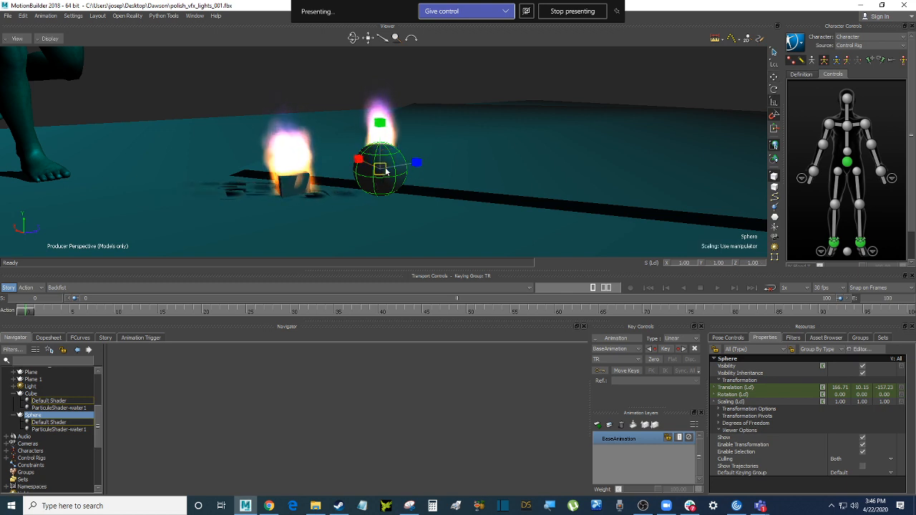
{"action": "left_click_drag", "start_coordinate": [385, 170], "coordinate": [345, 193]}
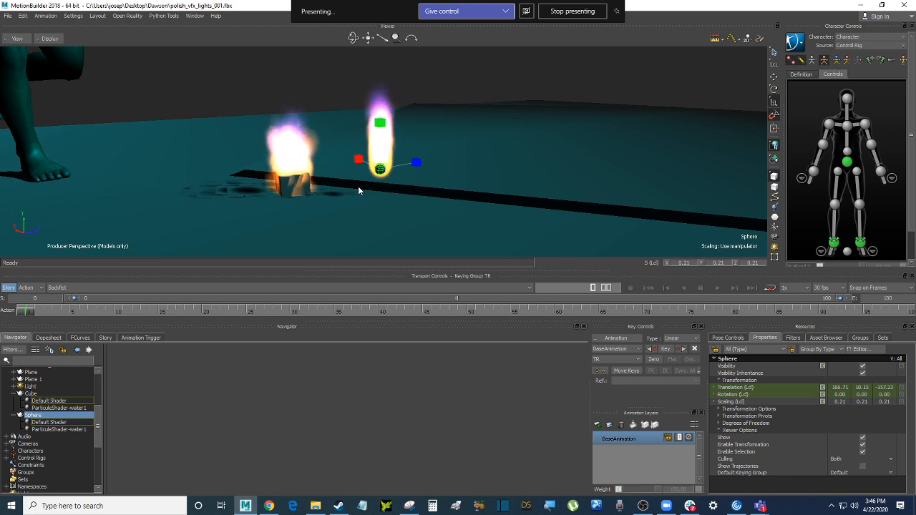
{"action": "left_click_drag", "start_coordinate": [380, 169], "coordinate": [378, 175]}
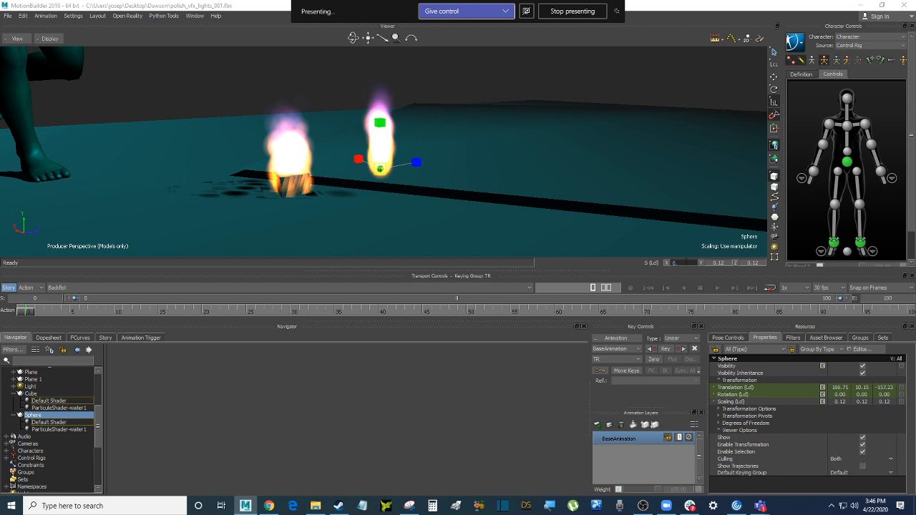
{"action": "key", "text": "Return"}
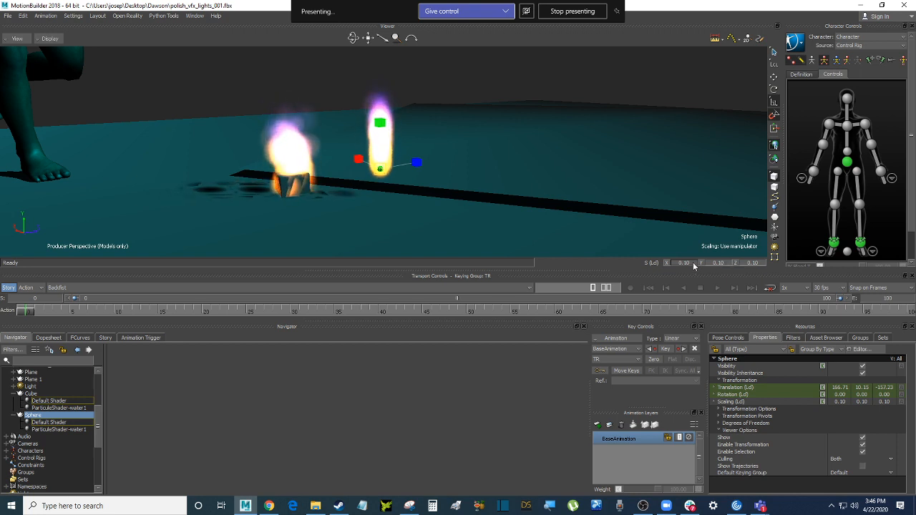
Reselect the sphere and scale it back up to 0.74 on all axes
{"action": "left_click", "coordinate": [535, 75]}
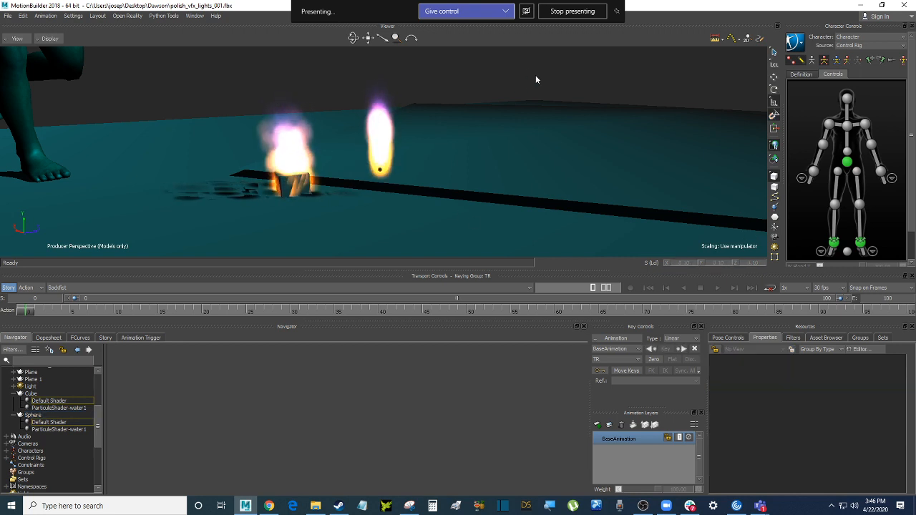
{"action": "scroll", "coordinate": [406, 166], "scroll_direction": "up", "scroll_amount": 3}
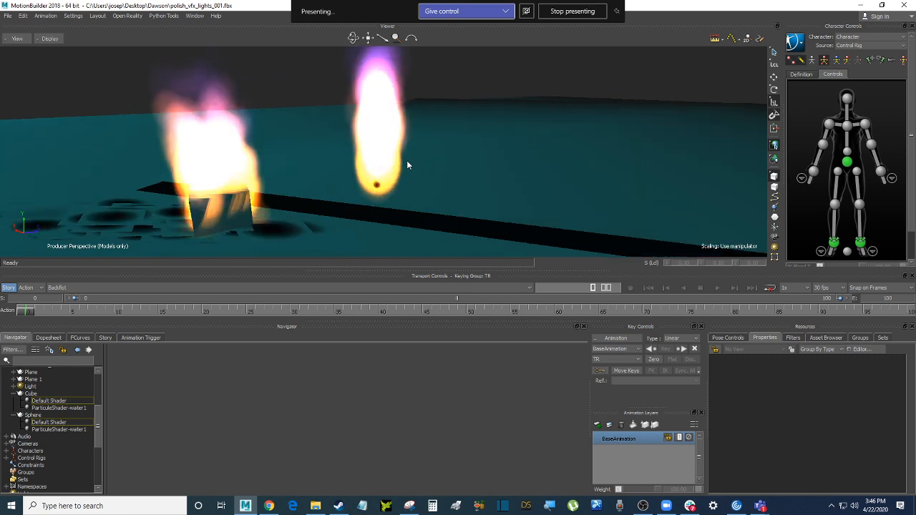
{"action": "left_click", "coordinate": [379, 190]}
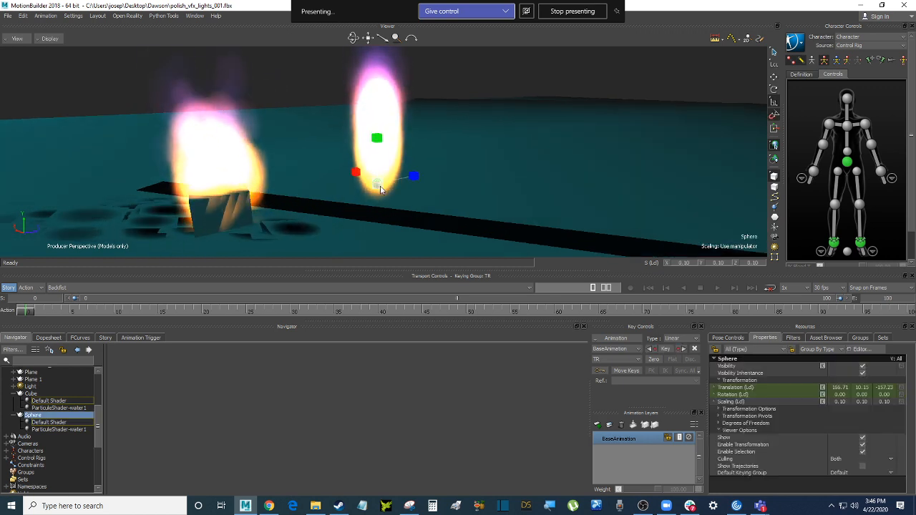
{"action": "left_click_drag", "start_coordinate": [380, 188], "coordinate": [453, 159]}
{"action": "left_click_drag", "start_coordinate": [377, 188], "coordinate": [463, 149]}
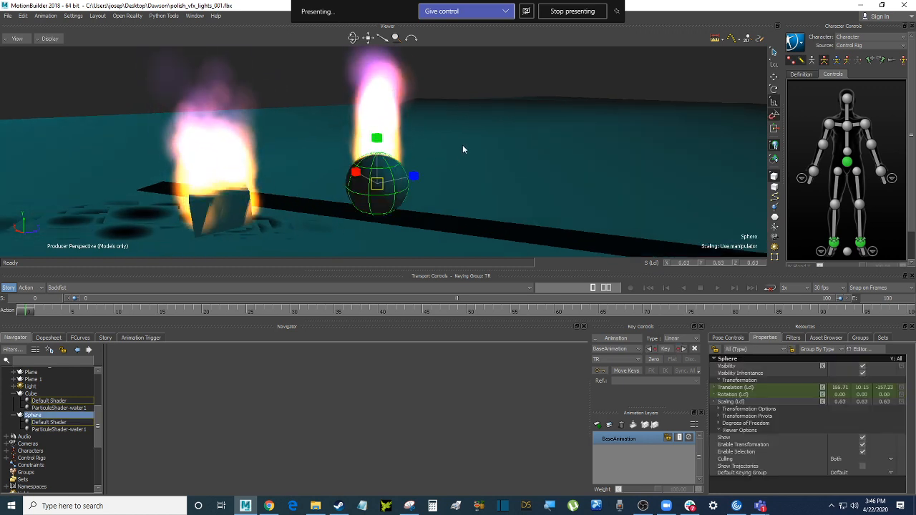
{"action": "left_click_drag", "start_coordinate": [384, 185], "coordinate": [387, 184]}
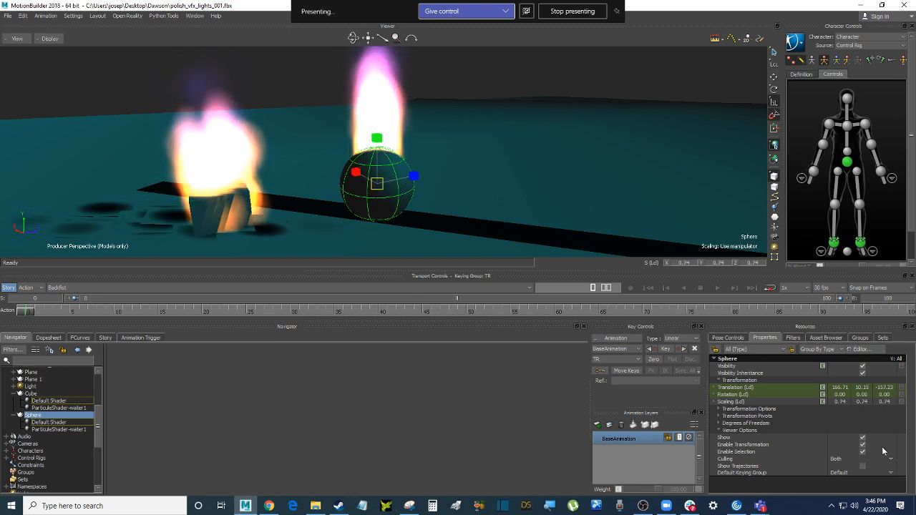
Toggle the sphere's visibility off and on twice, leaving it visible
{"action": "left_click", "coordinate": [862, 438]}
{"action": "left_click", "coordinate": [862, 437]}
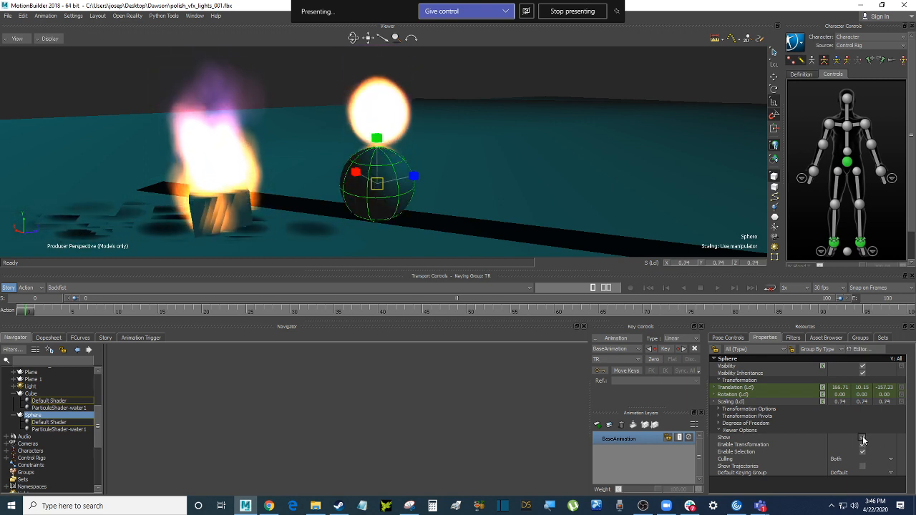
{"action": "left_click", "coordinate": [862, 438]}
{"action": "left_click", "coordinate": [862, 438]}
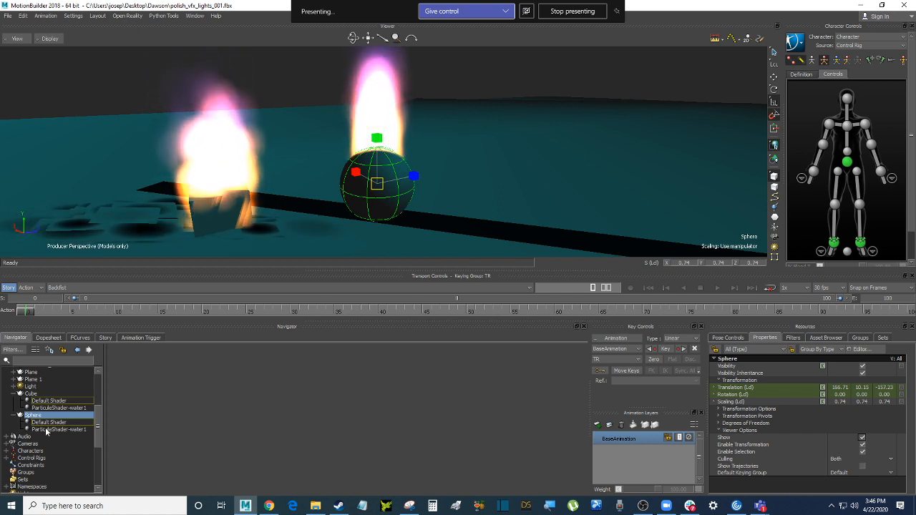
{"action": "scroll", "coordinate": [98, 421], "scroll_direction": "up", "scroll_amount": 3}
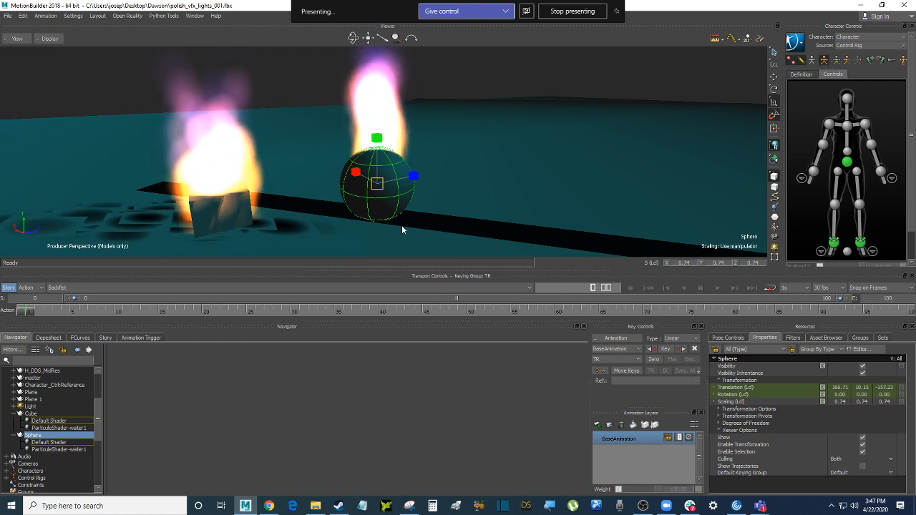
{"action": "left_click_drag", "start_coordinate": [98, 410], "coordinate": [99, 453]}
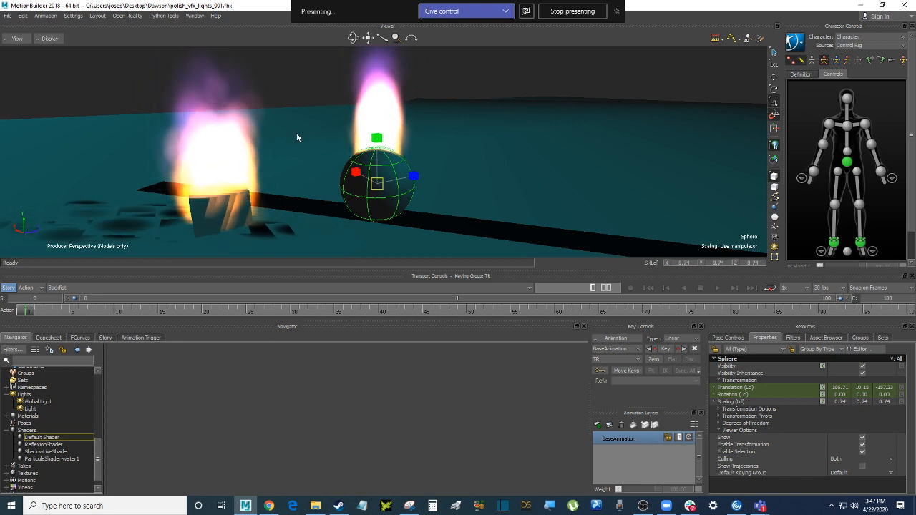
{"action": "scroll", "coordinate": [311, 148], "scroll_direction": "down", "scroll_amount": 4}
{"action": "scroll", "coordinate": [310, 147], "scroll_direction": "down", "scroll_amount": 2}
{"action": "scroll", "coordinate": [310, 146], "scroll_direction": "up", "scroll_amount": 5}
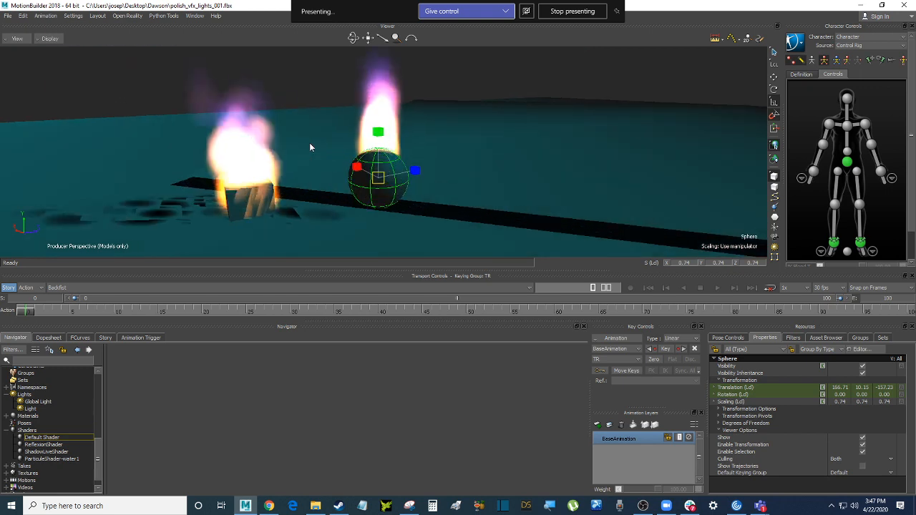
{"action": "scroll", "coordinate": [310, 147], "scroll_direction": "down", "scroll_amount": 4}
{"action": "scroll", "coordinate": [310, 147], "scroll_direction": "up", "scroll_amount": 5}
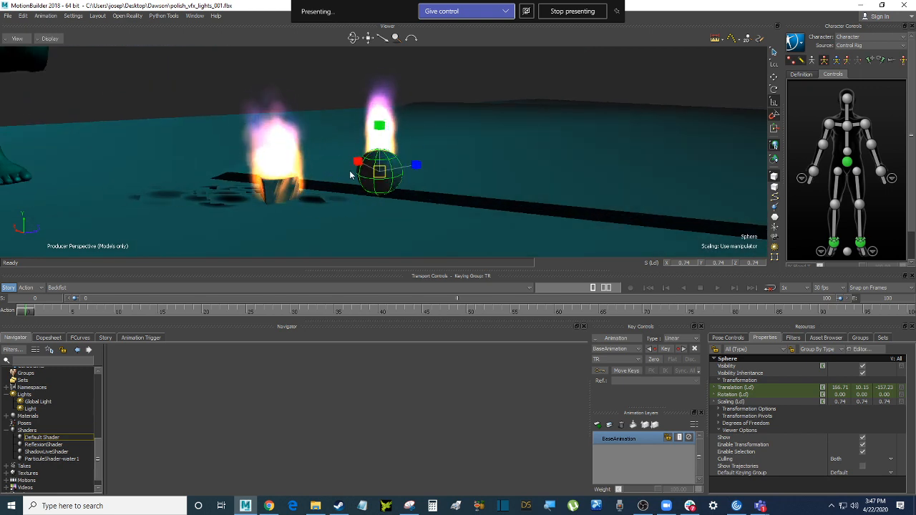
{"action": "scroll", "coordinate": [348, 174], "scroll_direction": "down", "scroll_amount": 3}
{"action": "scroll", "coordinate": [316, 176], "scroll_direction": "up", "scroll_amount": 4}
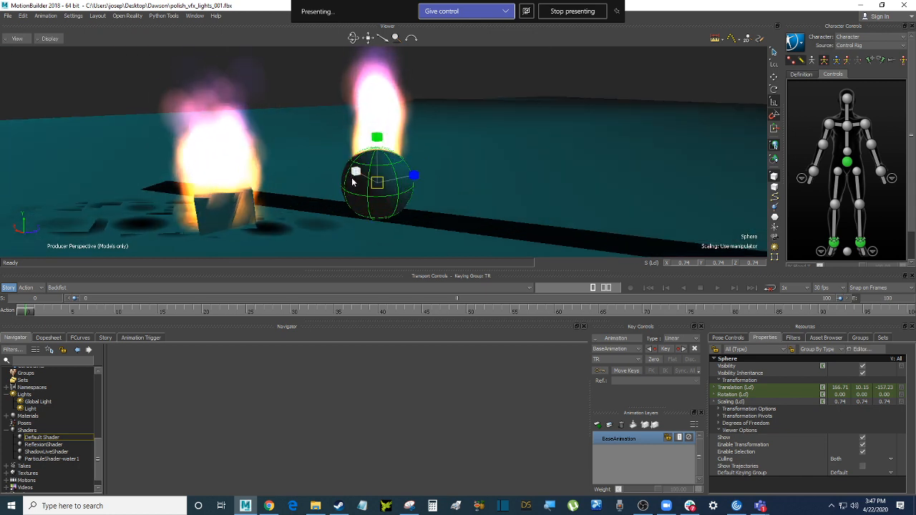
{"action": "scroll", "coordinate": [79, 390], "scroll_direction": "down", "scroll_amount": 2}
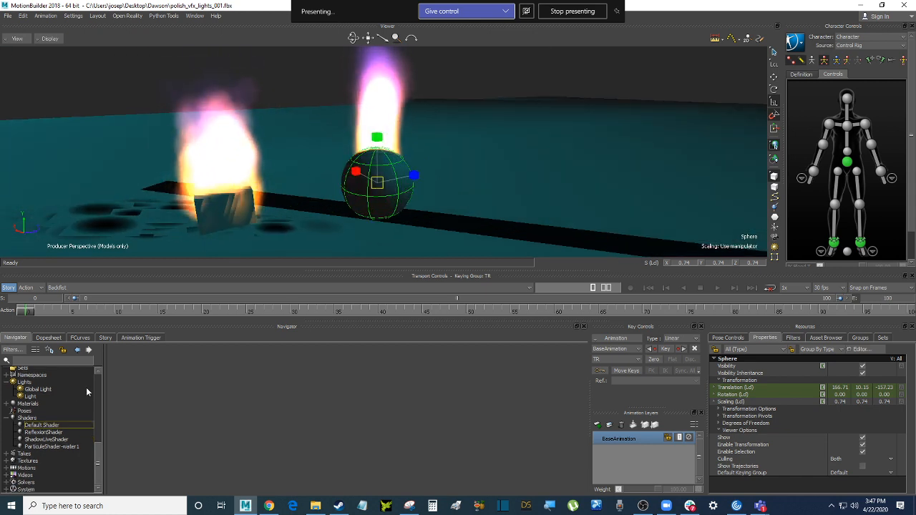
Browse ParticleShader-water1's Shading and Global Controls tabs, return to Physics, then delete the sphere
{"action": "left_click", "coordinate": [52, 446]}
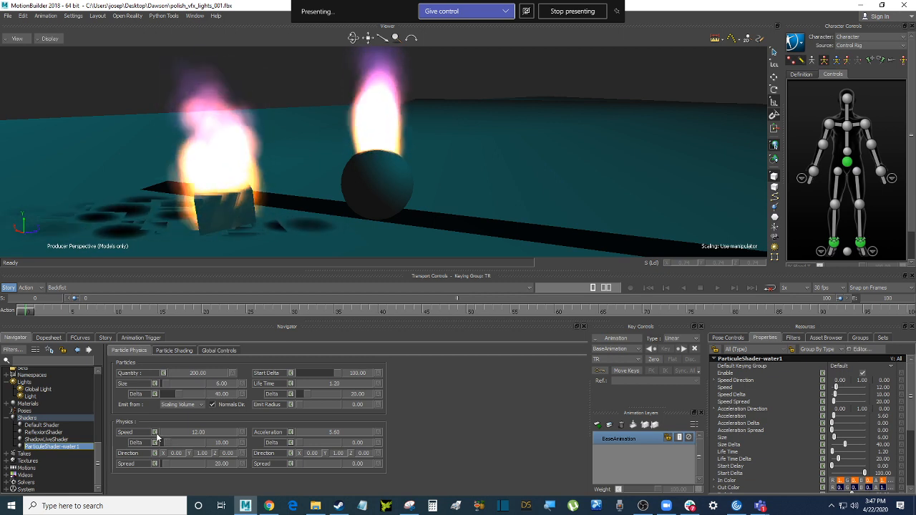
{"action": "left_click", "coordinate": [177, 350]}
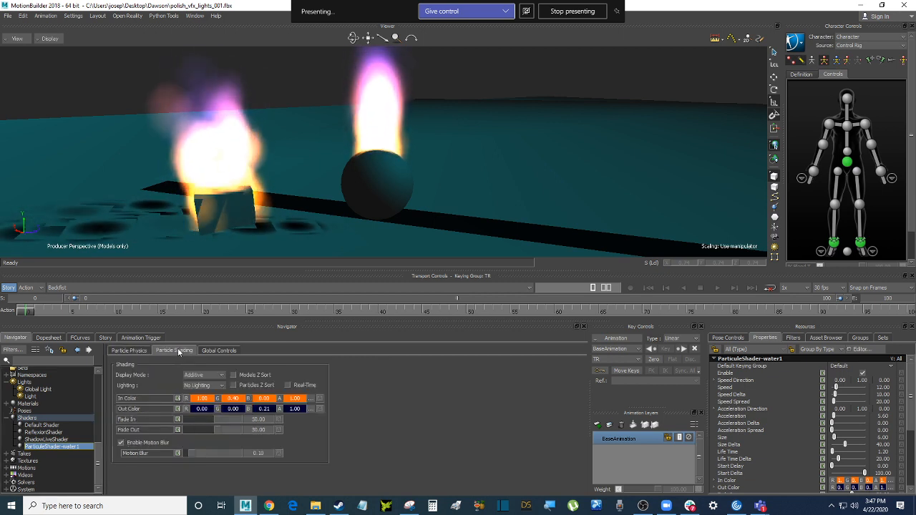
{"action": "left_click", "coordinate": [219, 350]}
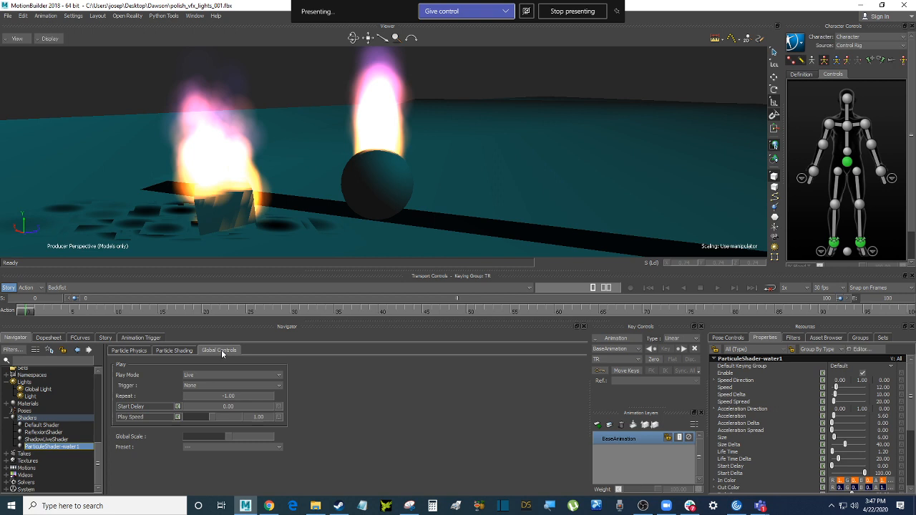
{"action": "left_click", "coordinate": [131, 352]}
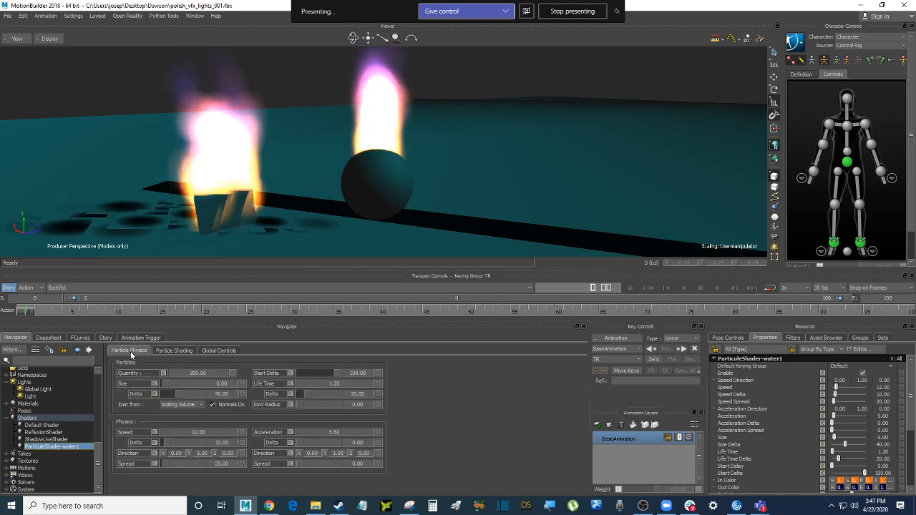
{"action": "left_click", "coordinate": [375, 199]}
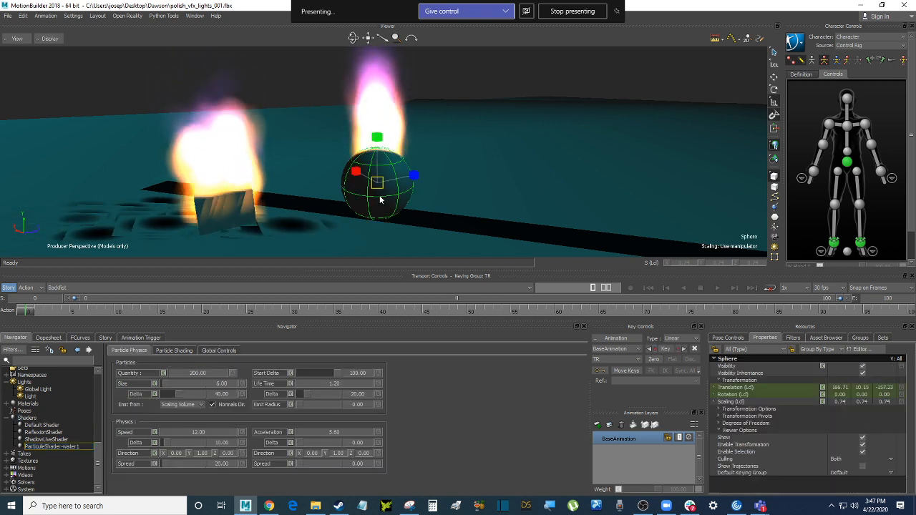
{"action": "key", "text": "Delete"}
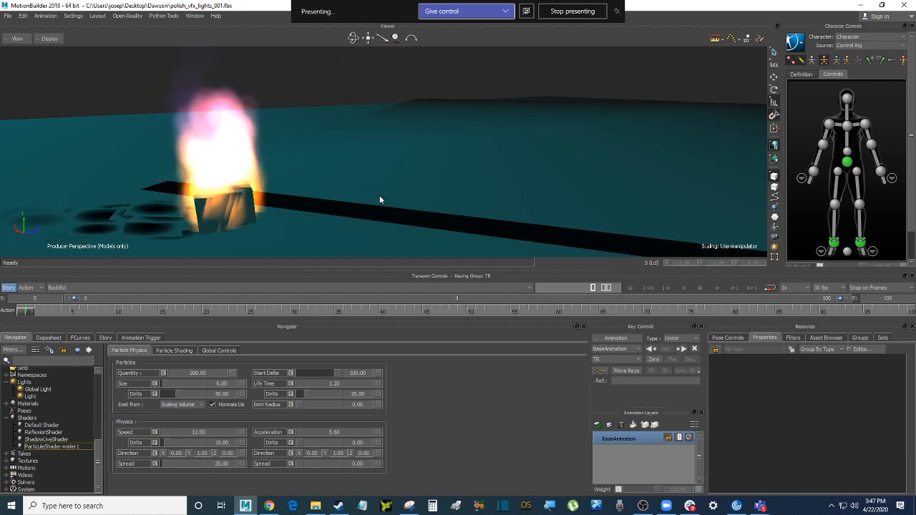
Select the cube, try setting its X scale to .0, then undo back to 5.32
{"action": "left_click", "coordinate": [249, 223]}
{"action": "left_click_drag", "start_coordinate": [369, 141], "coordinate": [357, 204], "text": "ctrl+shift"}
{"action": "scroll", "coordinate": [357, 205], "scroll_direction": "up", "scroll_amount": 2}
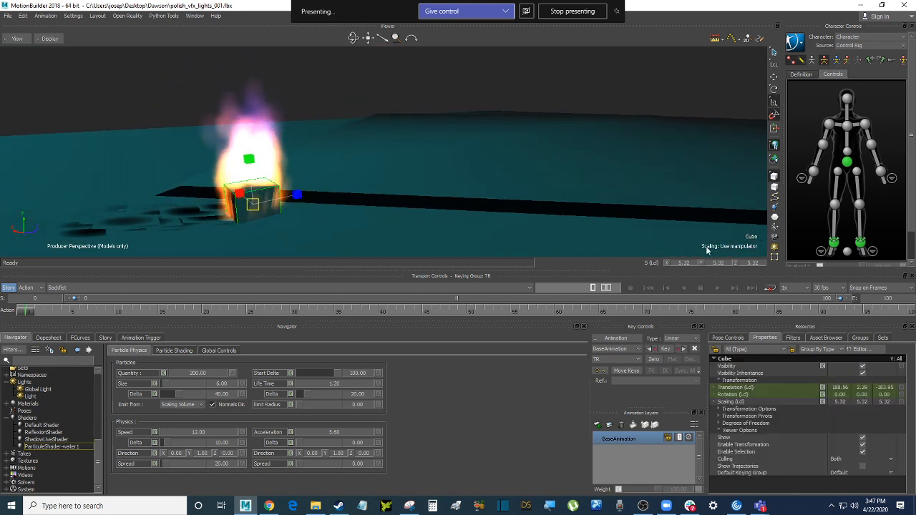
{"action": "double_click", "coordinate": [690, 266]}
{"action": "type", "text": ".0"}
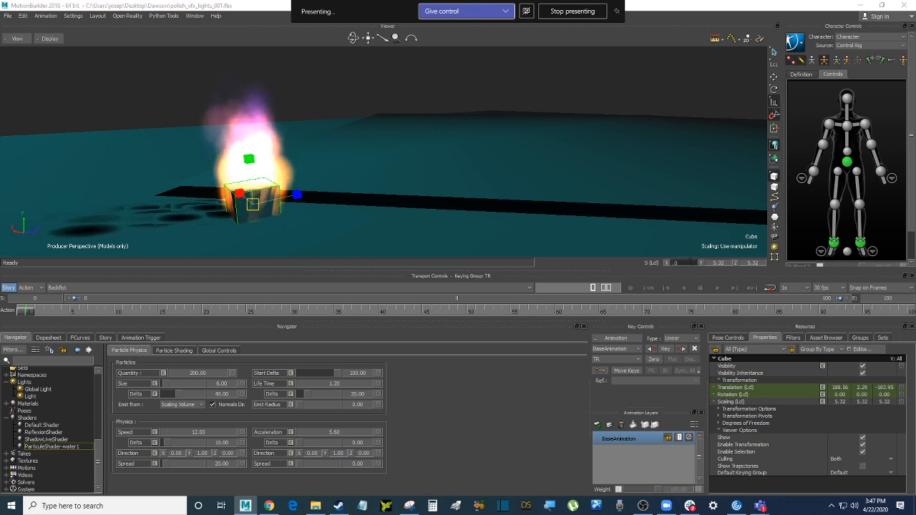
{"action": "key", "text": "Return"}
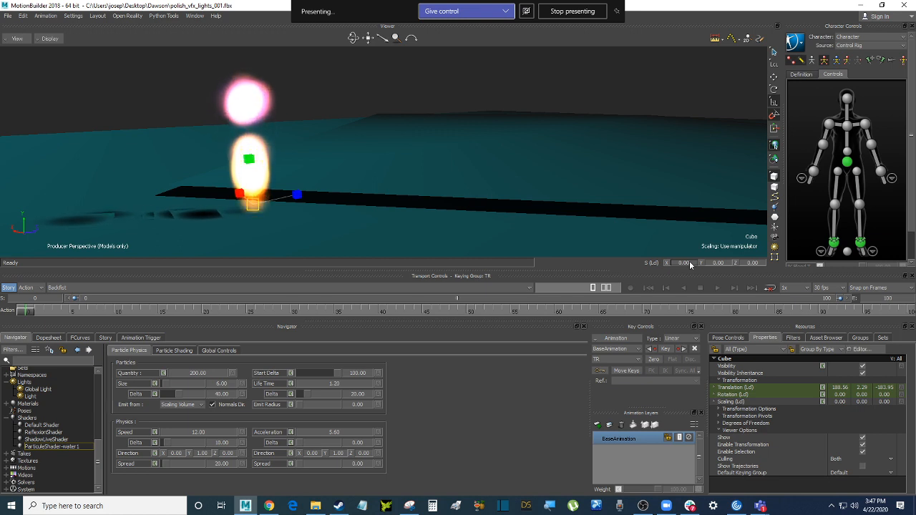
{"action": "key", "text": "ctrl+z"}
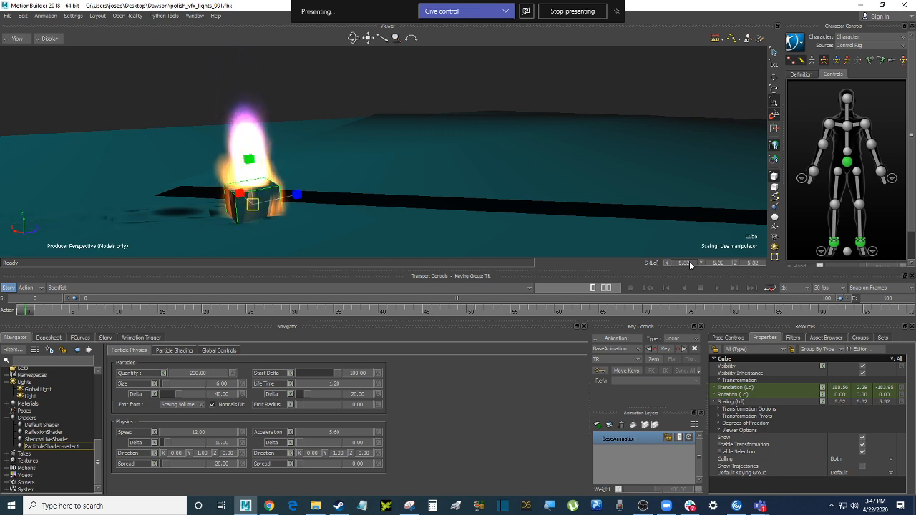
{"action": "mouse_move", "coordinate": [356, 158]}
{"action": "left_mouse_down", "text": "ctrl+shift"}
{"action": "mouse_move", "coordinate": [330, 136]}
{"action": "mouse_move", "coordinate": [339, 164]}
{"action": "mouse_move", "coordinate": [371, 165]}
{"action": "left_mouse_up", "text": "ctrl+shift"}
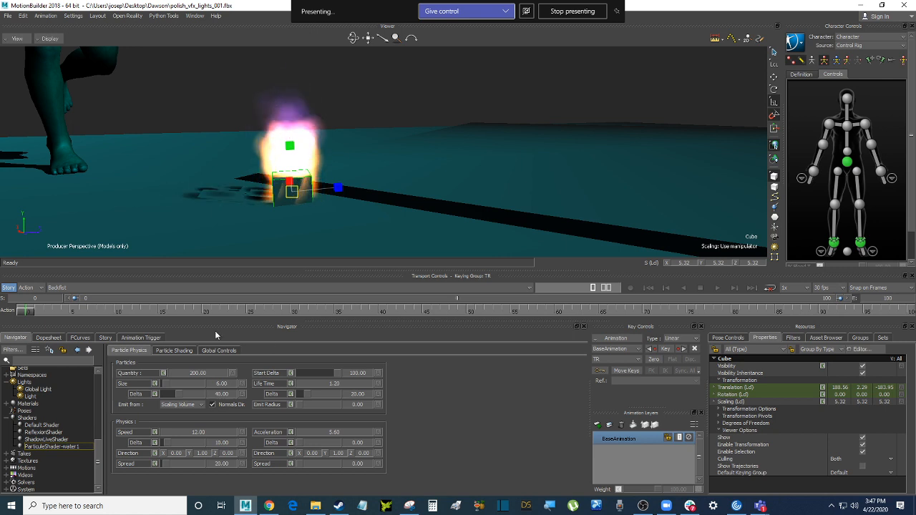
Open the shader's Global Controls and try two presets, viewing falling particles from below
{"action": "left_click", "coordinate": [53, 447]}
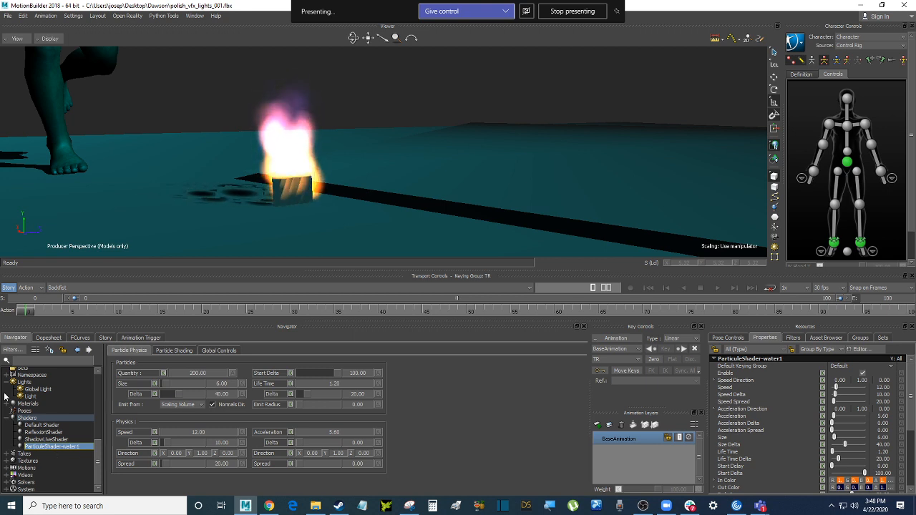
{"action": "left_click", "coordinate": [216, 351]}
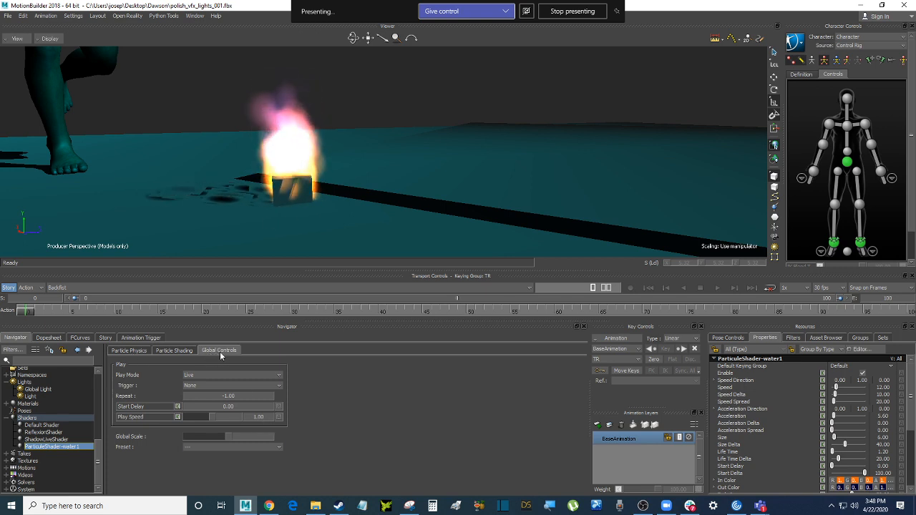
{"action": "left_click", "coordinate": [281, 450]}
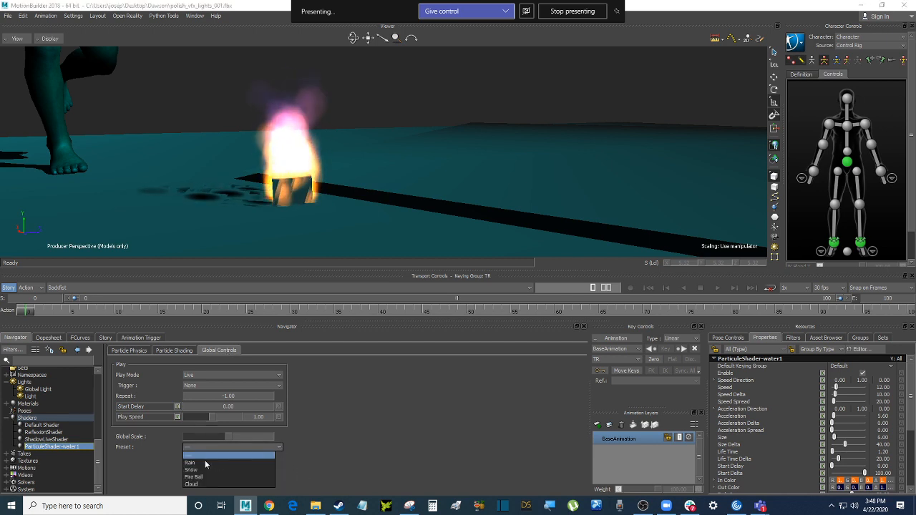
{"action": "left_click", "coordinate": [203, 469]}
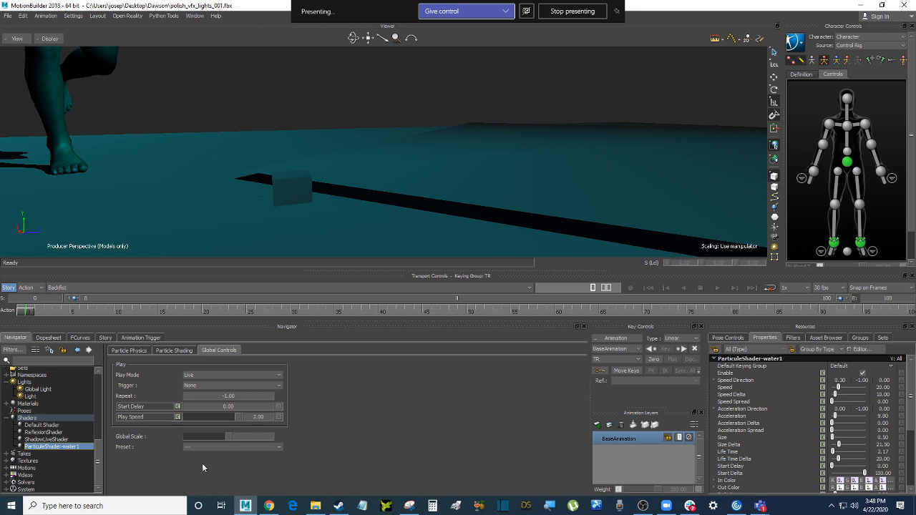
{"action": "left_click", "coordinate": [212, 447]}
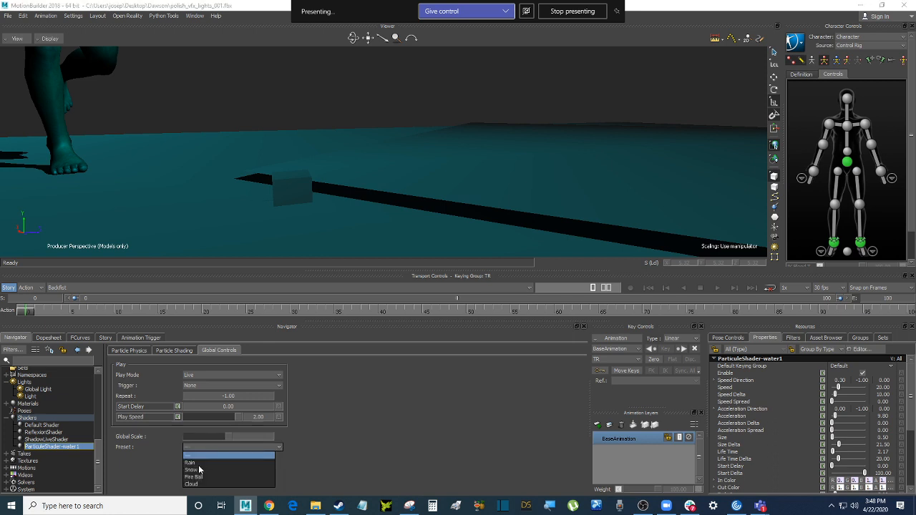
{"action": "left_click", "coordinate": [194, 472]}
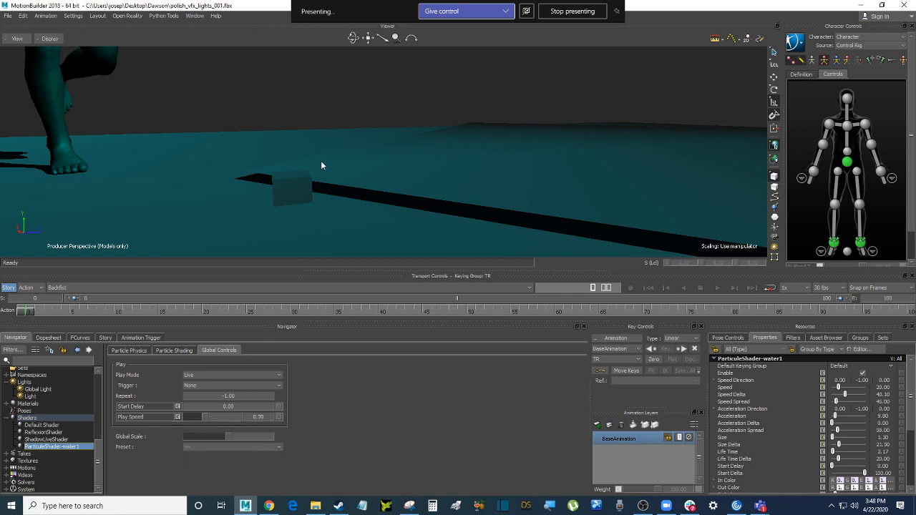
{"action": "left_click_drag", "start_coordinate": [322, 164], "coordinate": [351, 177], "text": "ctrl+shift"}
{"action": "left_click_drag", "start_coordinate": [351, 177], "coordinate": [351, 200], "text": "ctrl+shift"}
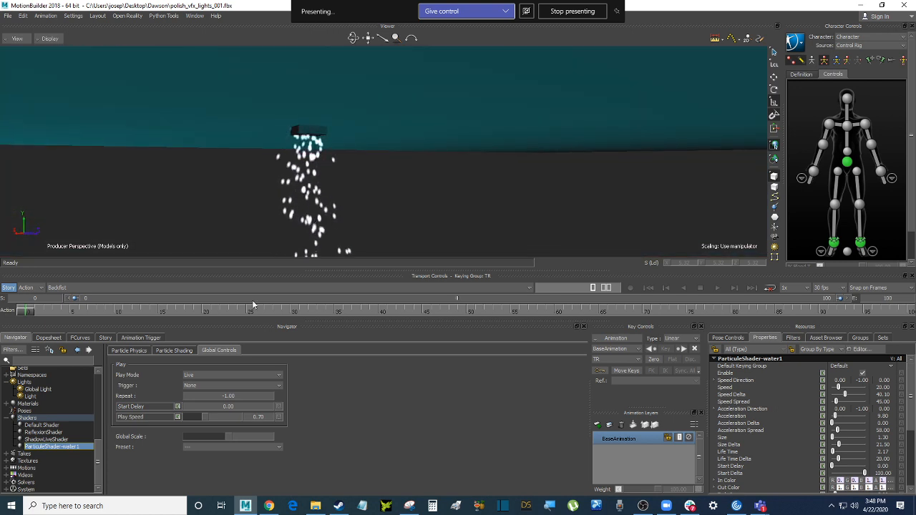
Cycle through streaking, dotted and orange-streak particle presets
{"action": "left_click", "coordinate": [221, 447]}
{"action": "left_click", "coordinate": [198, 463]}
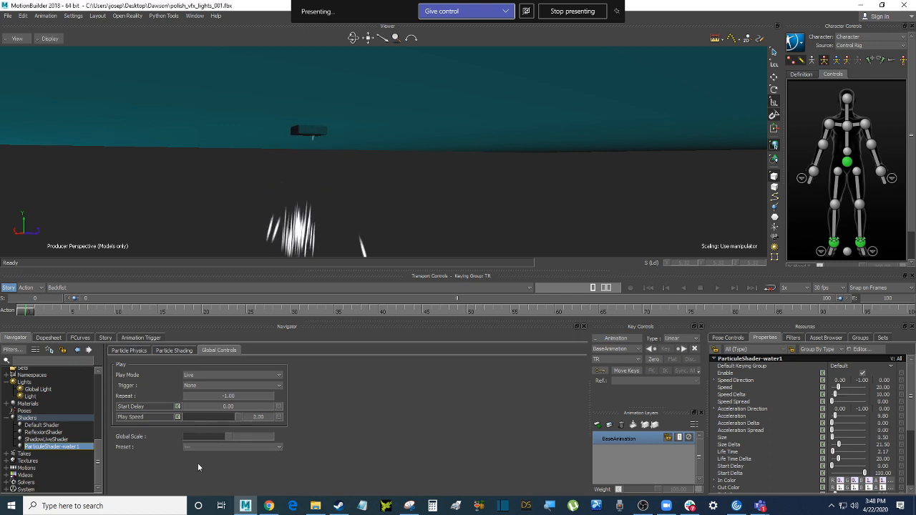
{"action": "left_click", "coordinate": [207, 447]}
{"action": "left_click", "coordinate": [195, 463]}
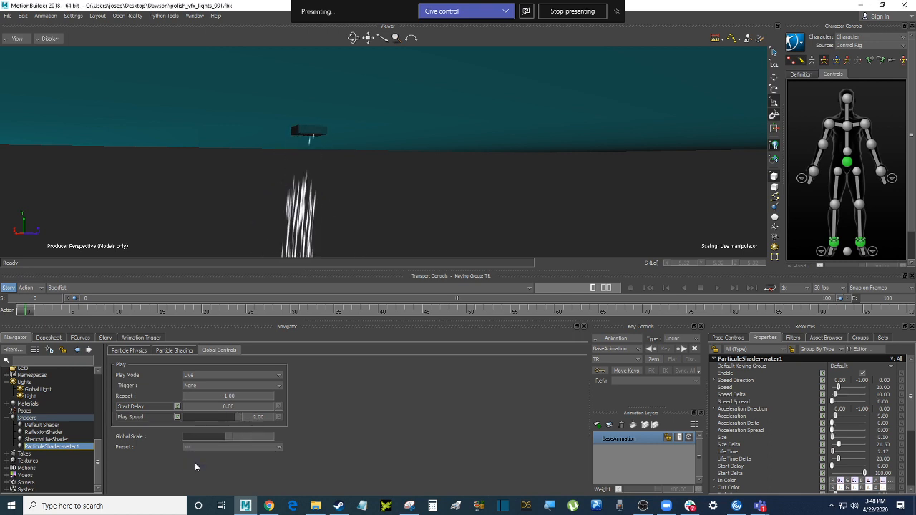
{"action": "left_click", "coordinate": [199, 448]}
{"action": "left_click", "coordinate": [204, 466]}
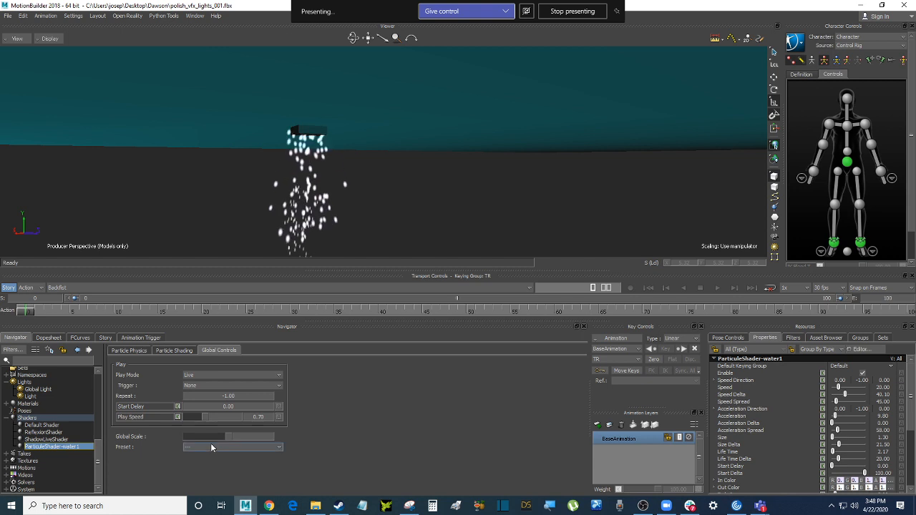
{"action": "left_click", "coordinate": [210, 447]}
{"action": "left_click", "coordinate": [202, 479]}
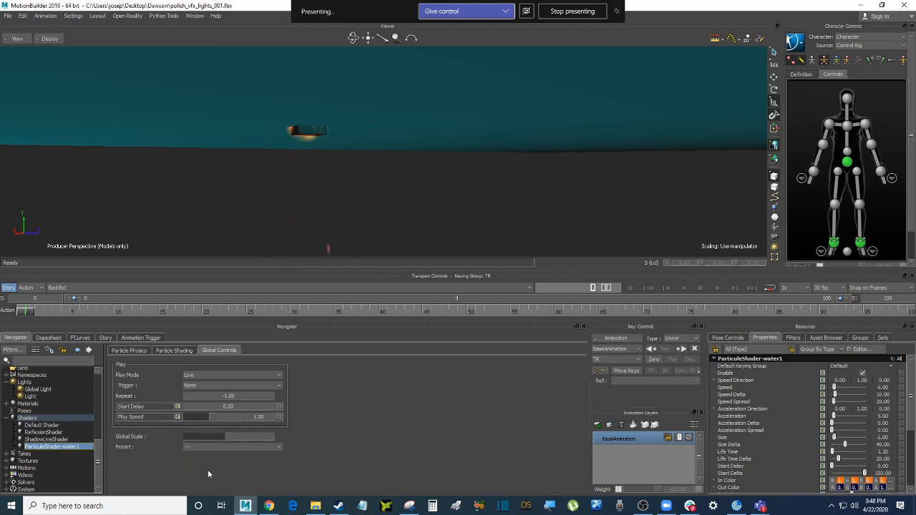
{"action": "left_click_drag", "start_coordinate": [379, 143], "coordinate": [385, 197], "text": "ctrl+shift"}
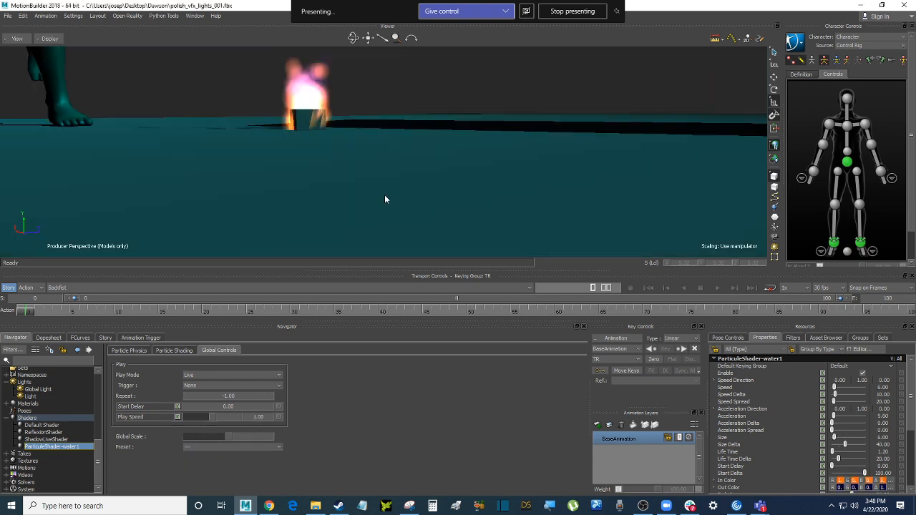
Try the bright white glow preset, then settle on the Fire Ball preset
{"action": "left_click", "coordinate": [224, 447]}
{"action": "left_click", "coordinate": [199, 484]}
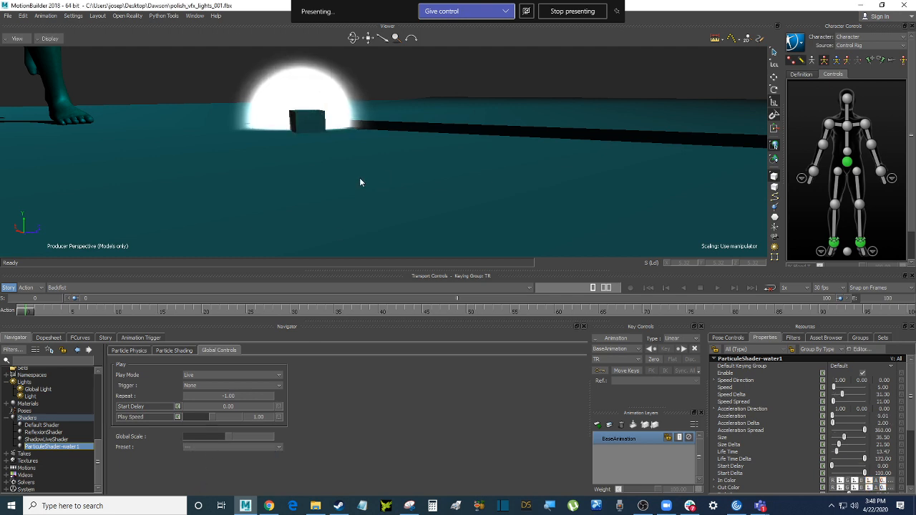
{"action": "mouse_move", "coordinate": [360, 182]}
{"action": "left_mouse_down", "text": "ctrl+shift"}
{"action": "mouse_move", "coordinate": [361, 164]}
{"action": "mouse_move", "coordinate": [360, 178]}
{"action": "left_mouse_up", "text": "ctrl+shift"}
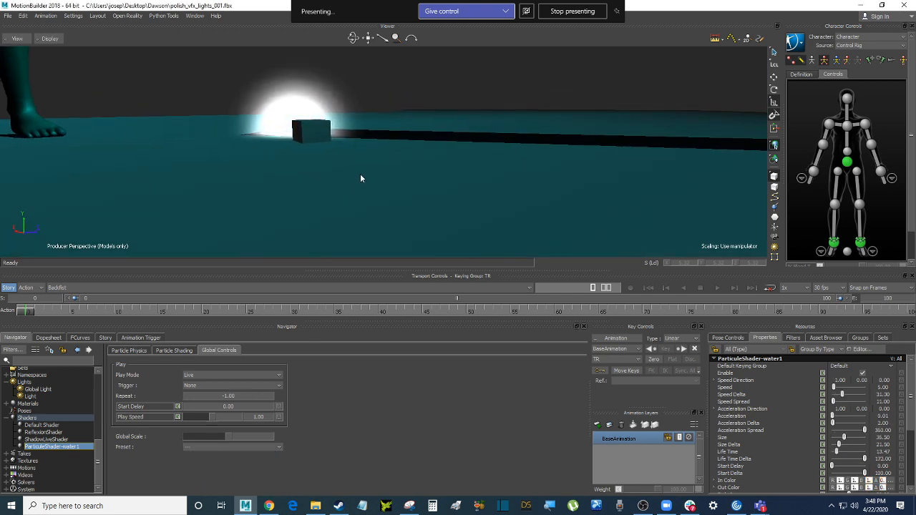
{"action": "left_click", "coordinate": [211, 448]}
{"action": "left_click", "coordinate": [193, 476]}
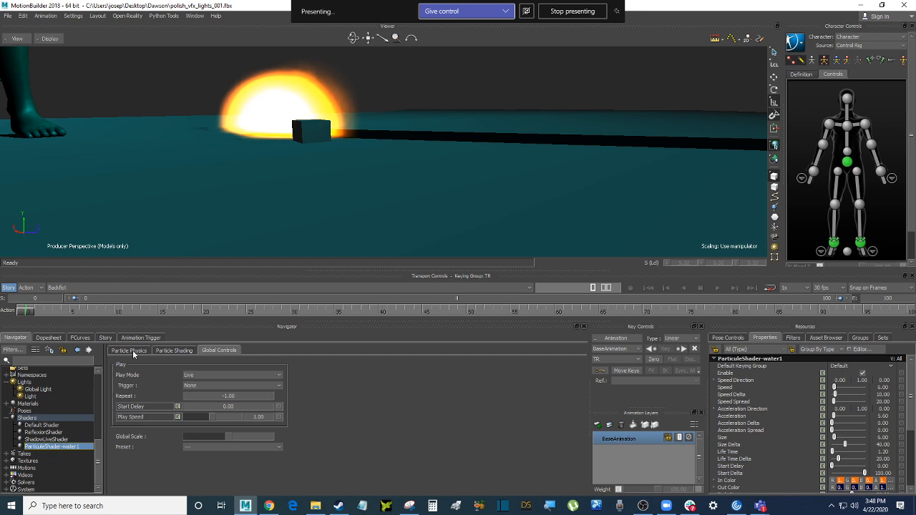
Show the Particle Shading settings (Additive, orange In Color) and orbit to inspect the fire
{"action": "left_click", "coordinate": [130, 351]}
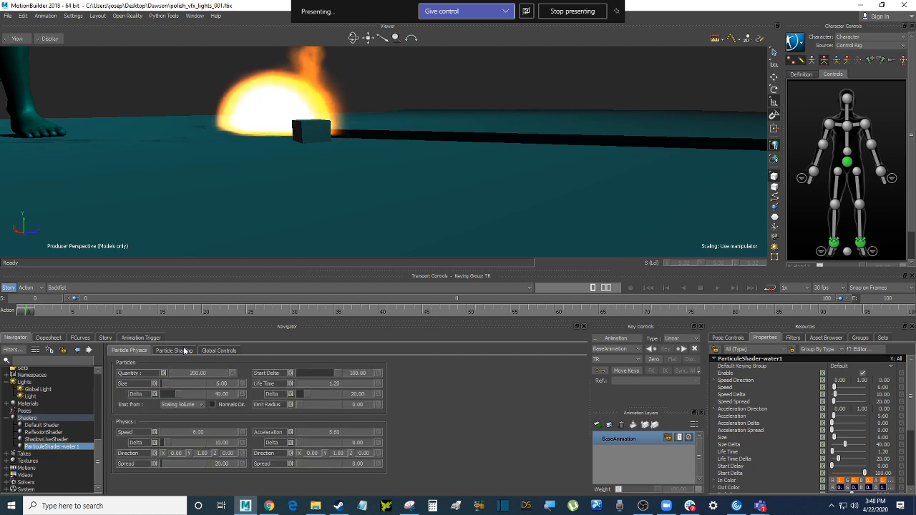
{"action": "left_click", "coordinate": [187, 351]}
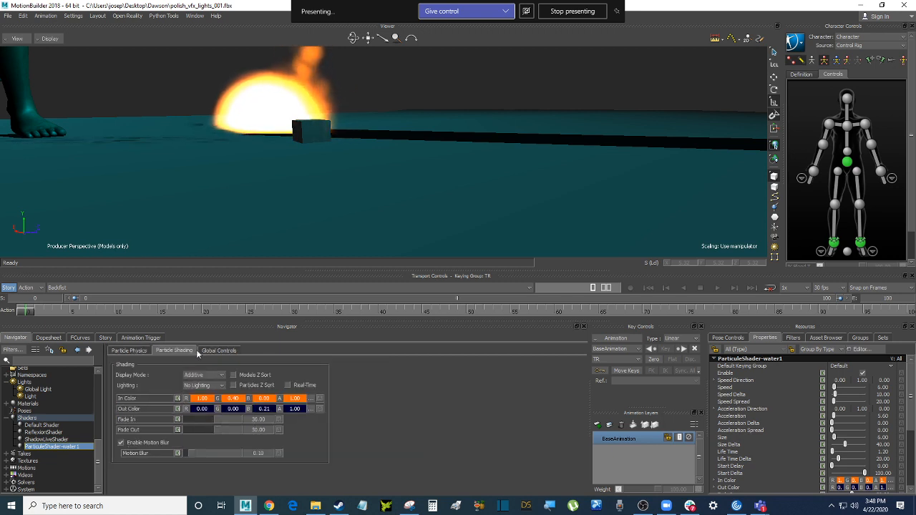
{"action": "left_click_drag", "start_coordinate": [418, 105], "coordinate": [393, 181], "text": "ctrl+shift"}
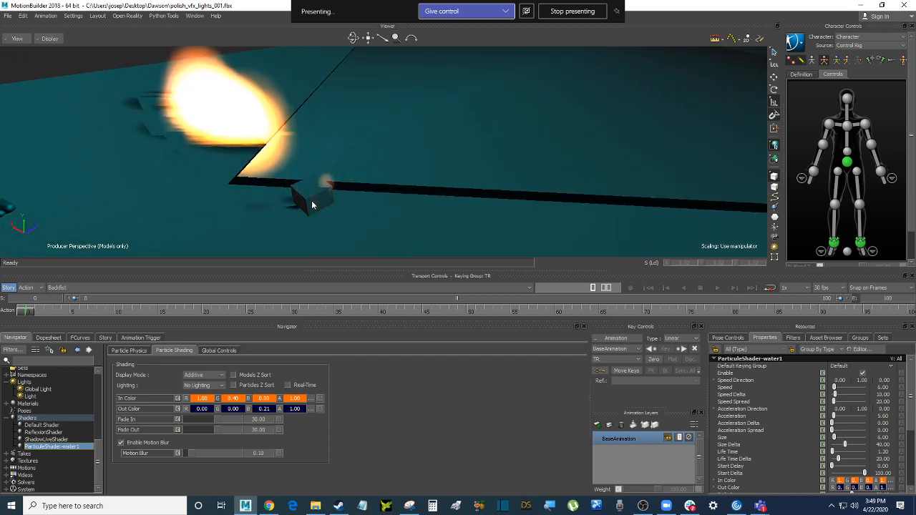
{"action": "left_click_drag", "start_coordinate": [311, 204], "coordinate": [363, 223], "text": "ctrl+shift"}
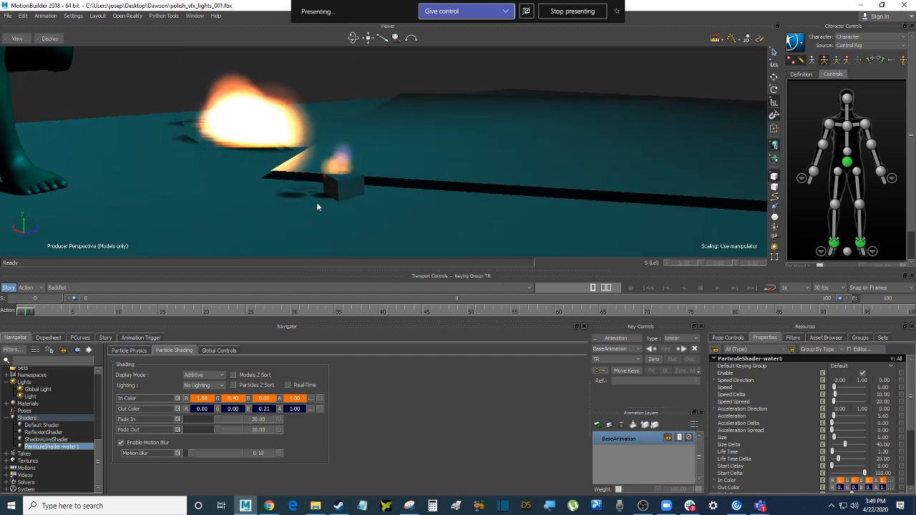
Open the particle presets list in Global Controls and close it without changes
{"action": "left_click", "coordinate": [219, 350]}
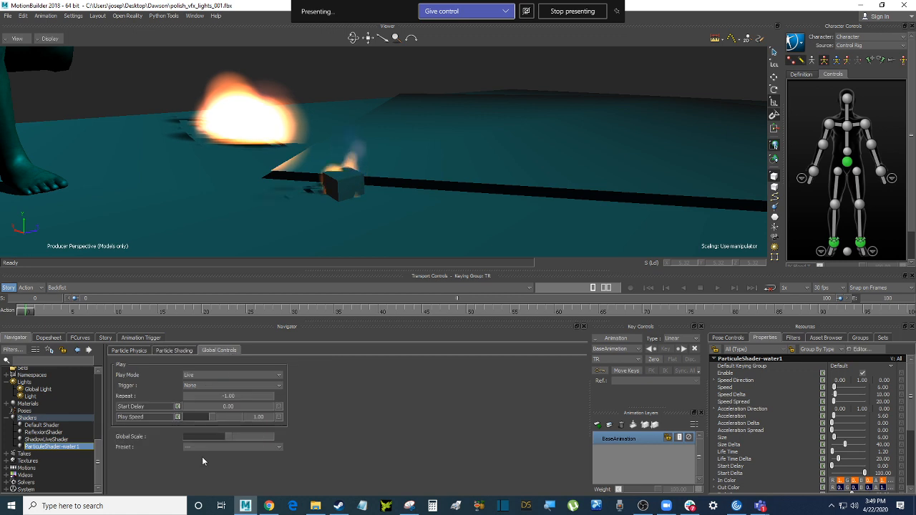
{"action": "left_click", "coordinate": [207, 446]}
{"action": "left_click", "coordinate": [196, 455]}
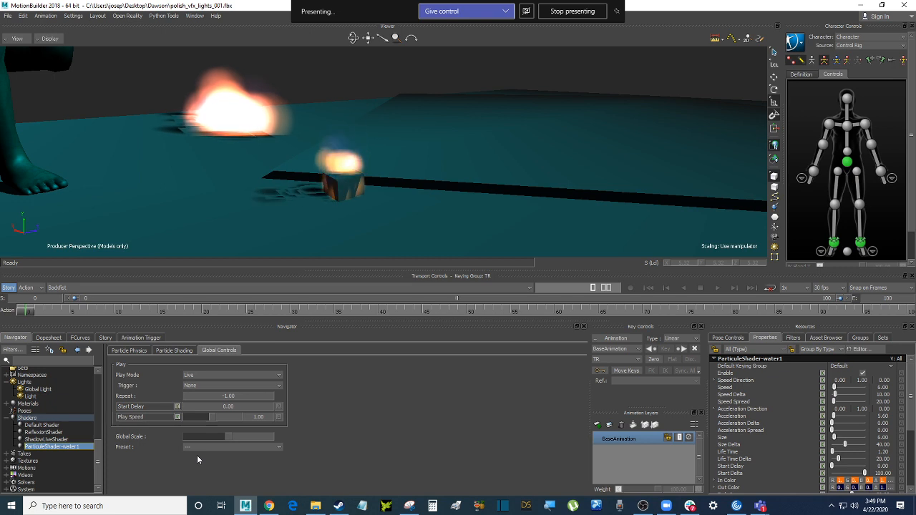
Delete ParticleShader-water1 from the Navigator, approving removal with Yes To All
{"action": "right_click", "coordinate": [71, 445]}
{"action": "mouse_move", "coordinate": [133, 389]}
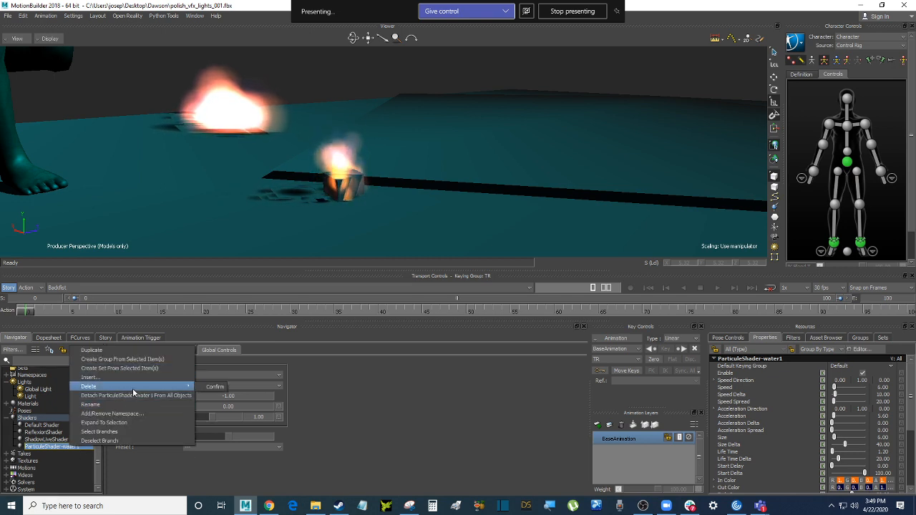
{"action": "left_click", "coordinate": [214, 386]}
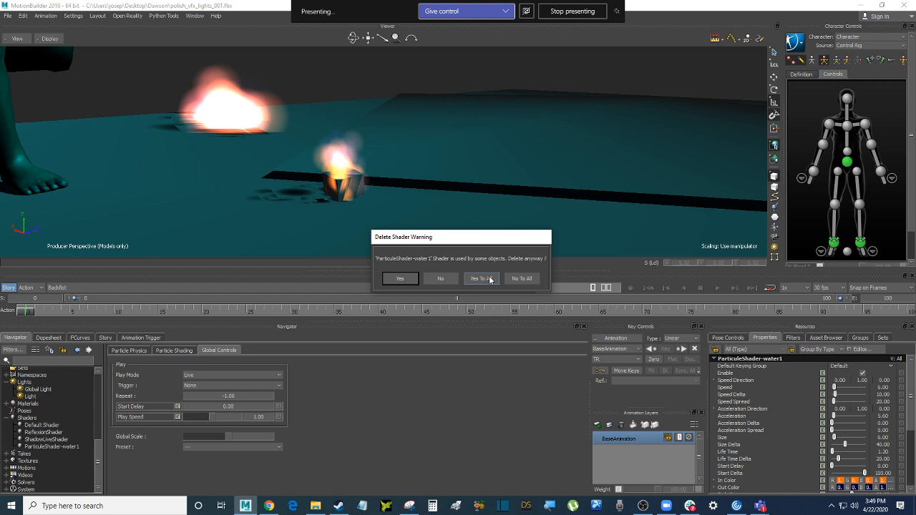
{"action": "left_click_drag", "start_coordinate": [474, 239], "coordinate": [491, 239]}
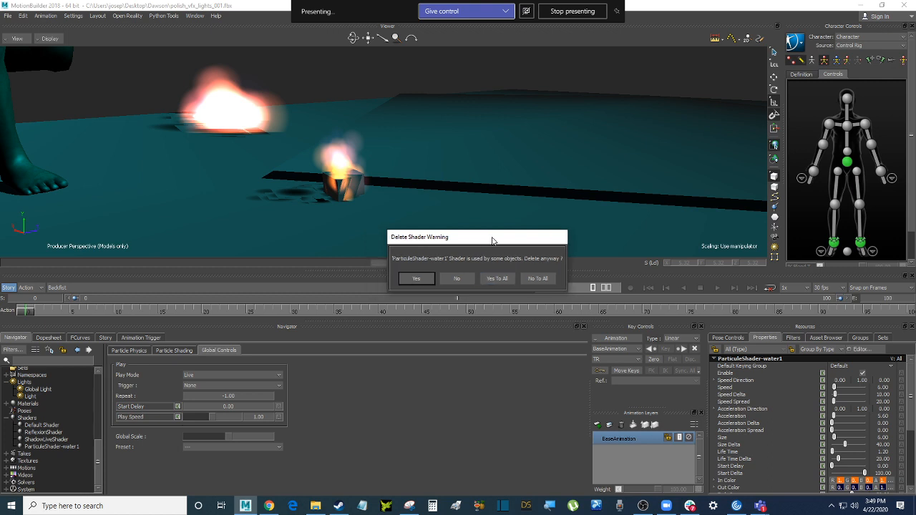
{"action": "left_click", "coordinate": [505, 282]}
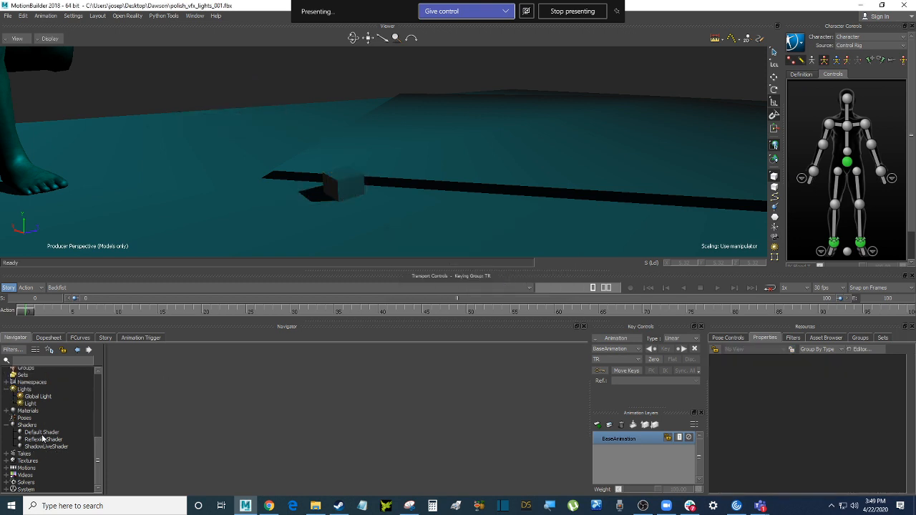
Insert a Lighted shader under Shaders in the Navigator, creating LightedShader
{"action": "left_click", "coordinate": [40, 426]}
{"action": "right_click", "coordinate": [40, 426]}
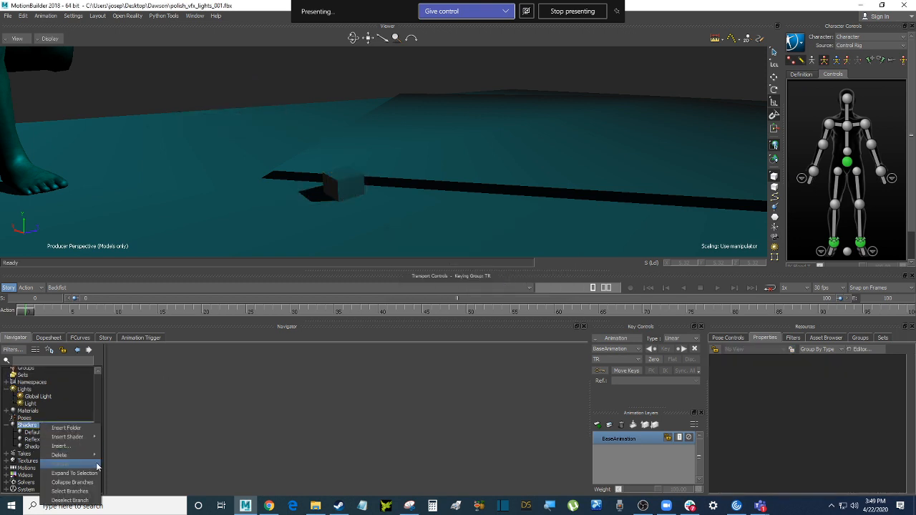
{"action": "mouse_move", "coordinate": [95, 457]}
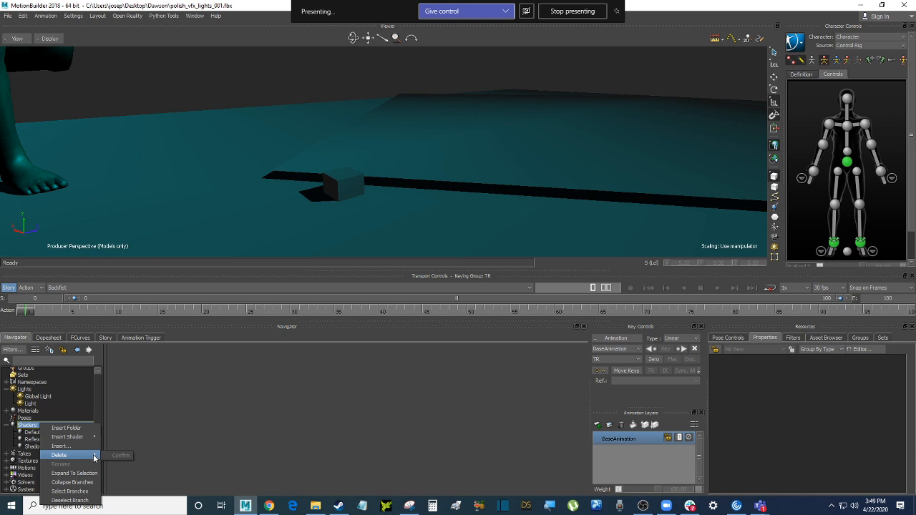
{"action": "mouse_move", "coordinate": [87, 438]}
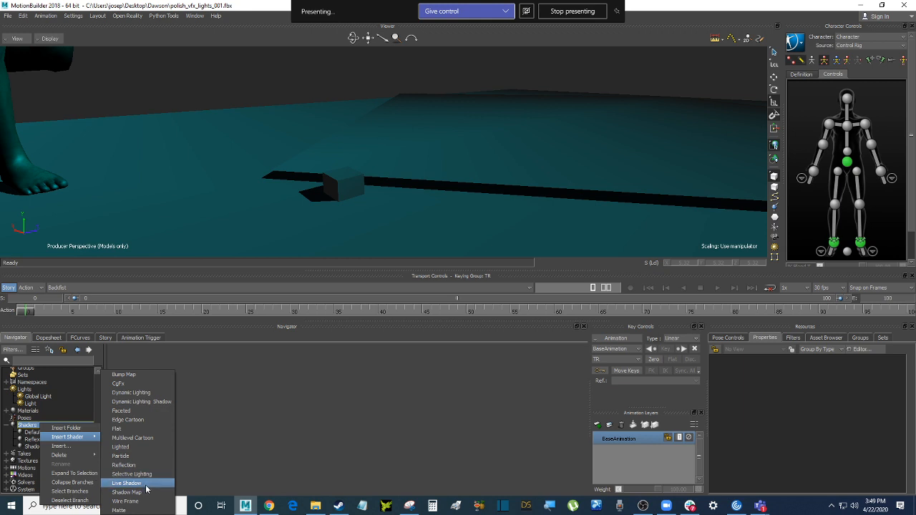
{"action": "right_click", "coordinate": [34, 425]}
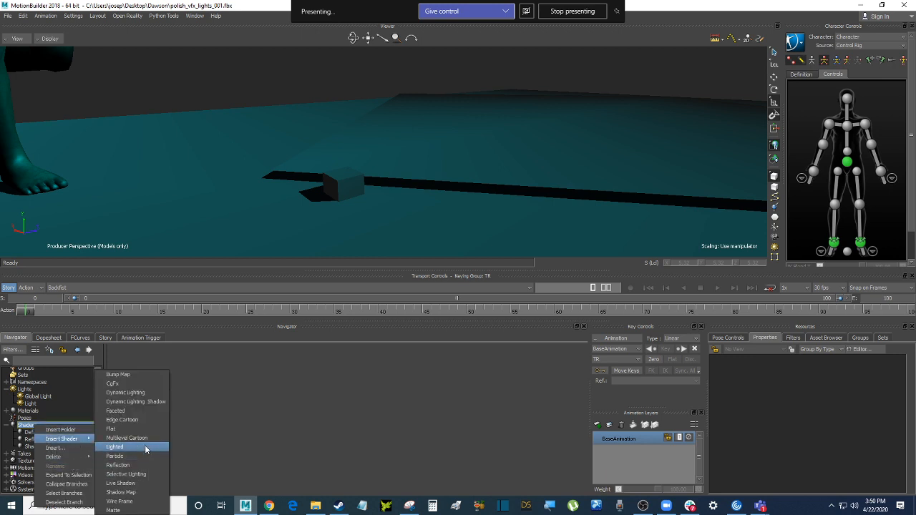
{"action": "left_click", "coordinate": [146, 448]}
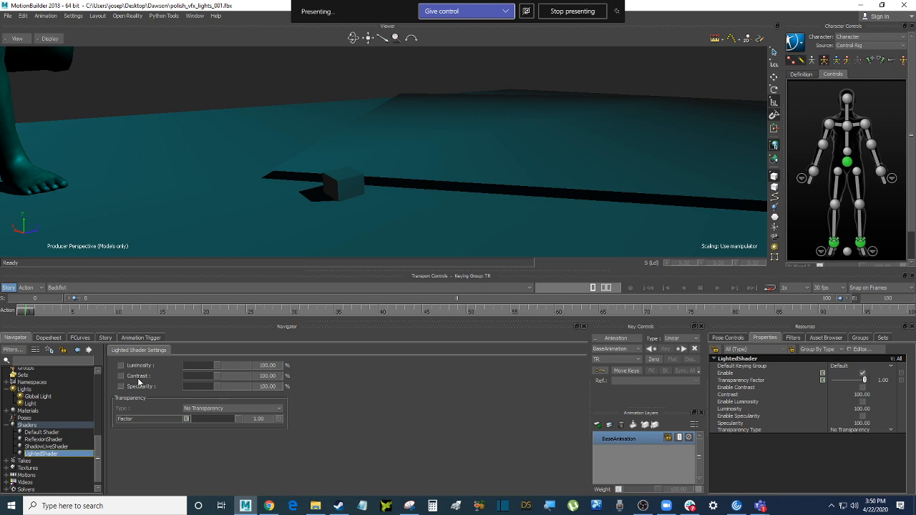
Apply LightedShader to the cube, replacing its existing shader
{"action": "right_click", "coordinate": [66, 456]}
{"action": "left_click", "coordinate": [306, 235]}
{"action": "left_click", "coordinate": [344, 184]}
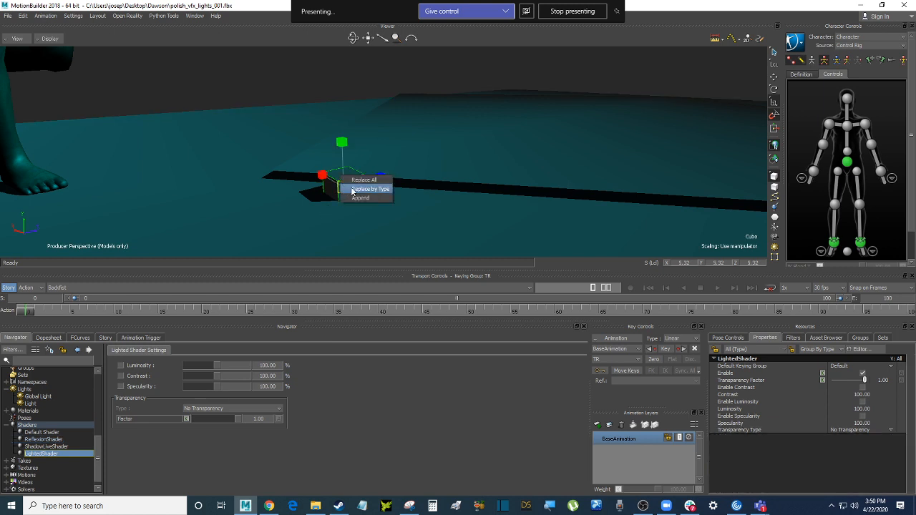
{"action": "left_click", "coordinate": [352, 190]}
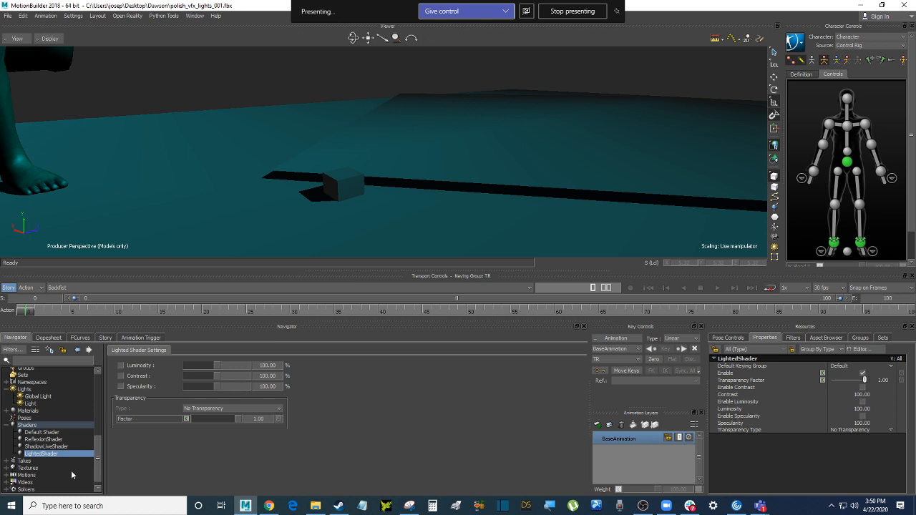
Set LightedShader to Accurate Transparency with a factor of 0.43
{"action": "left_click", "coordinate": [214, 410]}
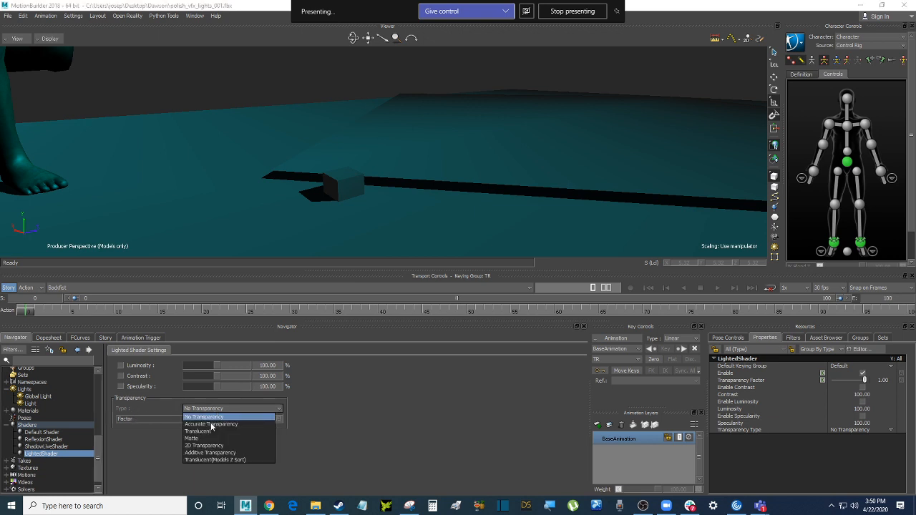
{"action": "left_click", "coordinate": [211, 424]}
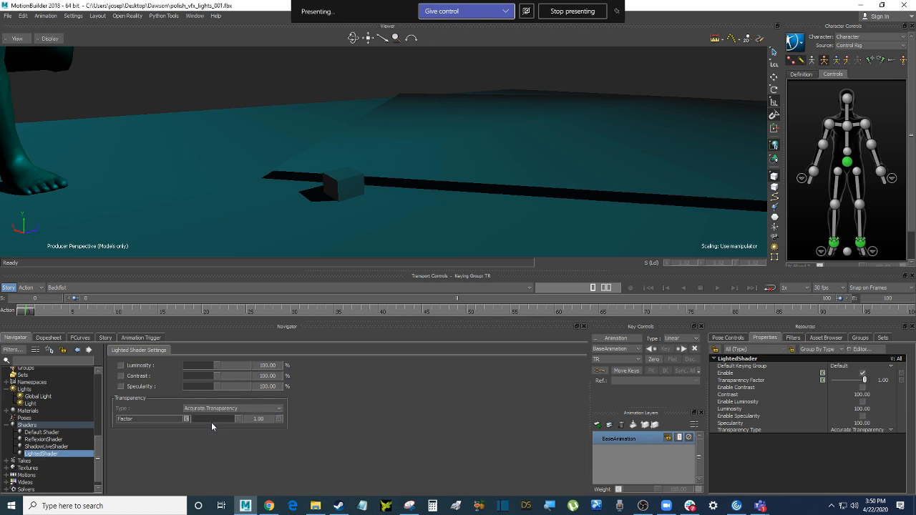
{"action": "mouse_move", "coordinate": [211, 422]}
{"action": "left_mouse_down"}
{"action": "mouse_move", "coordinate": [193, 421]}
{"action": "mouse_move", "coordinate": [213, 421]}
{"action": "left_mouse_up"}
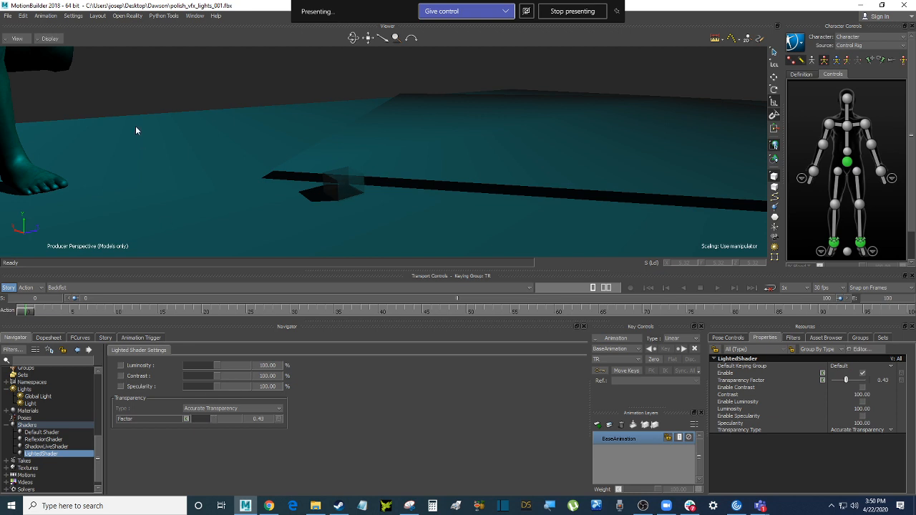
{"action": "left_click_drag", "start_coordinate": [151, 99], "coordinate": [243, 174], "text": "ctrl"}
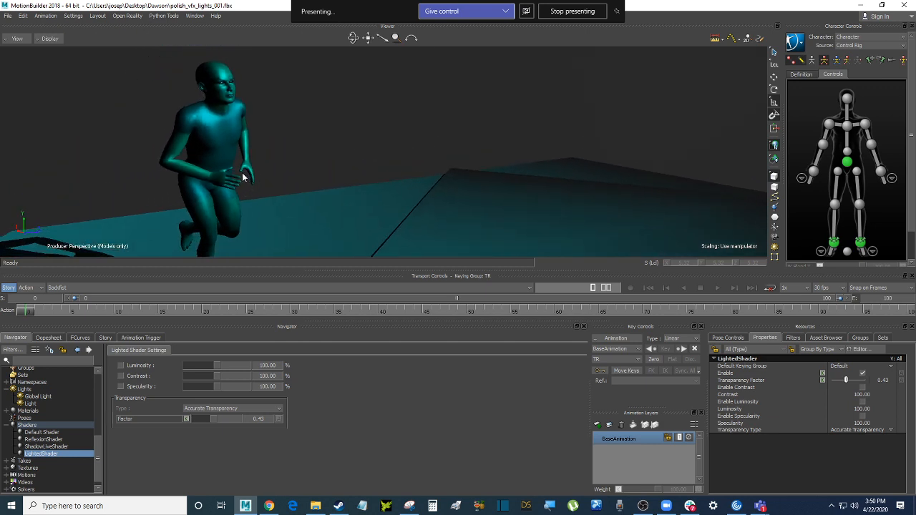
Insert another Lighted shader and rename it LightedShader_character
{"action": "right_click", "coordinate": [62, 454]}
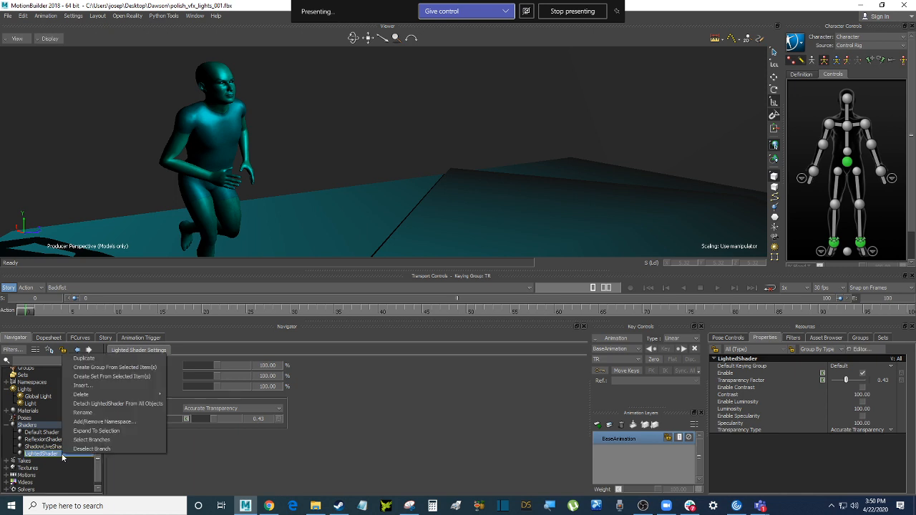
{"action": "left_click", "coordinate": [36, 425]}
{"action": "right_click", "coordinate": [48, 428]}
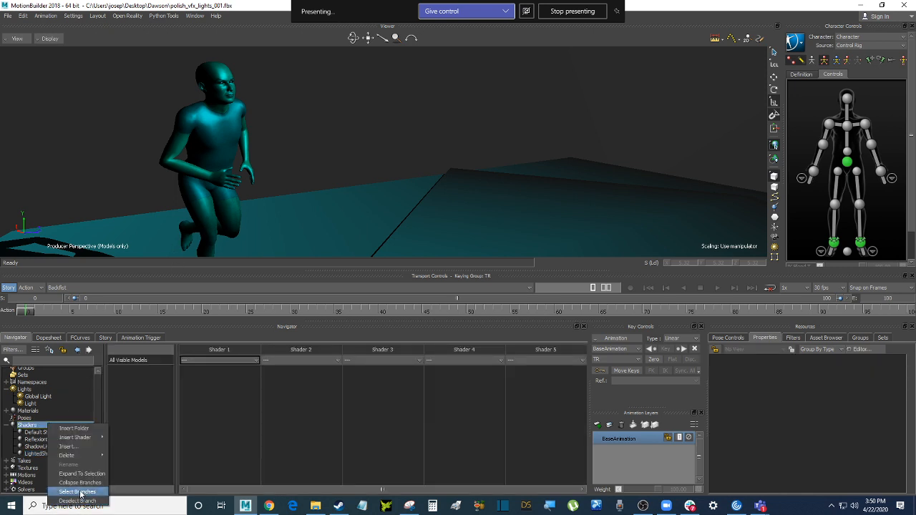
{"action": "mouse_move", "coordinate": [102, 455]}
{"action": "mouse_move", "coordinate": [100, 437]}
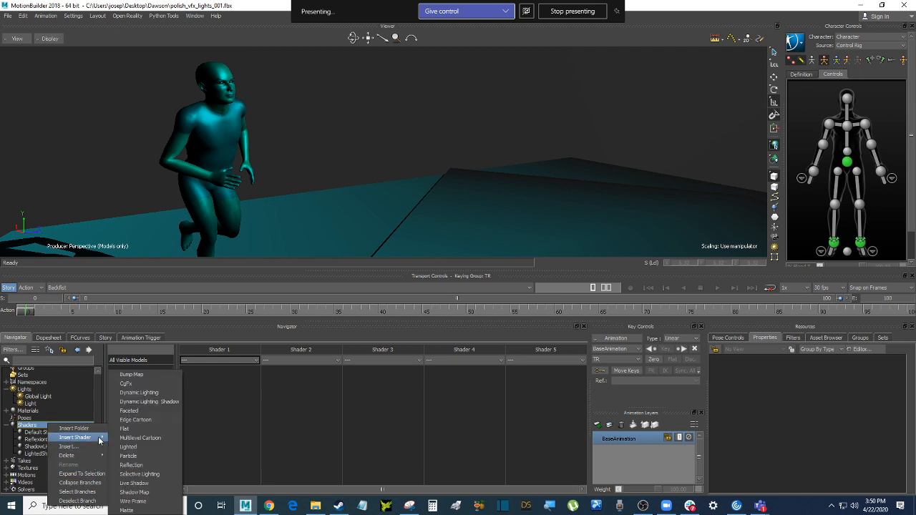
{"action": "left_click", "coordinate": [155, 447]}
{"action": "right_click", "coordinate": [72, 463]}
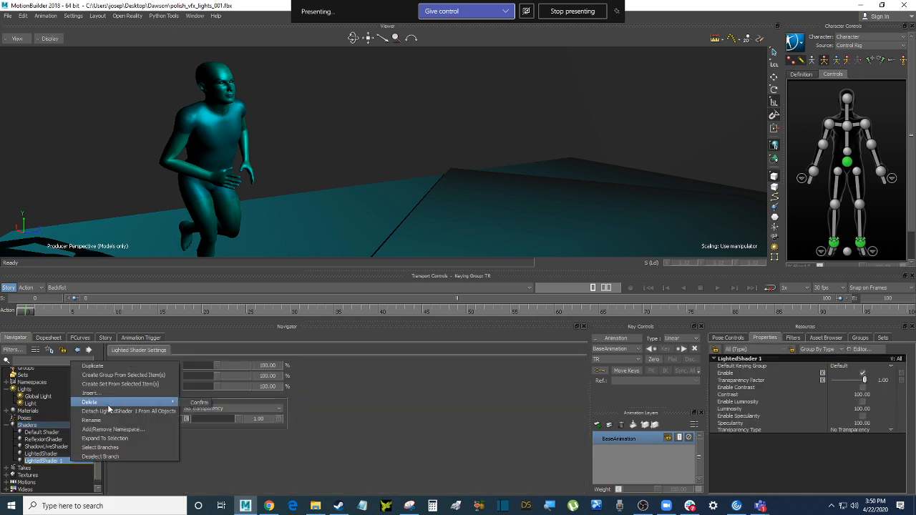
{"action": "left_click", "coordinate": [92, 420]}
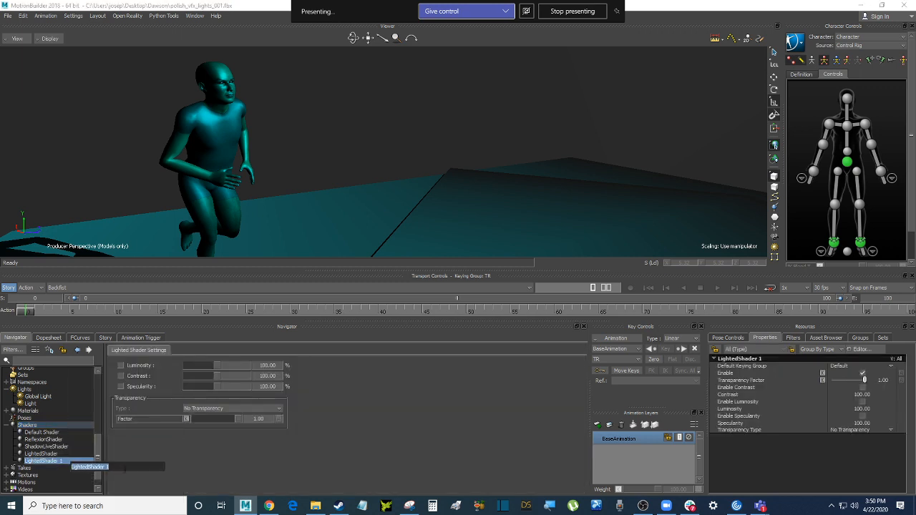
{"action": "left_click", "coordinate": [127, 467]}
{"action": "type", "text": "_character"}
{"action": "key", "text": "Return"}
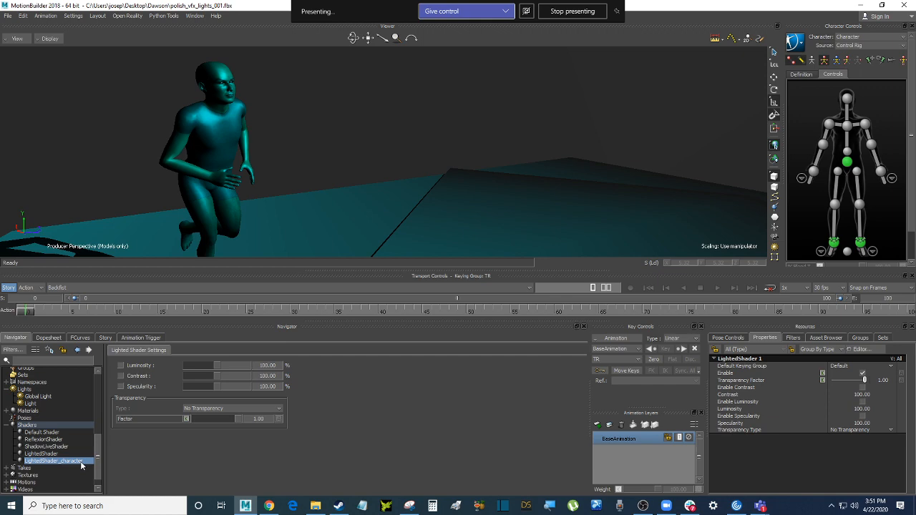
Append LightedShader_character to the jogging character model
{"action": "left_click_drag", "start_coordinate": [80, 461], "coordinate": [225, 142]}
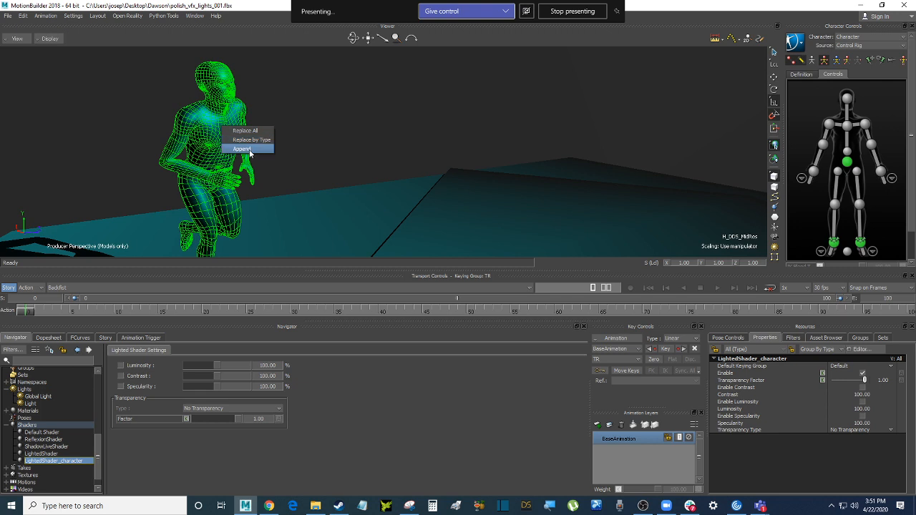
{"action": "left_click", "coordinate": [242, 149]}
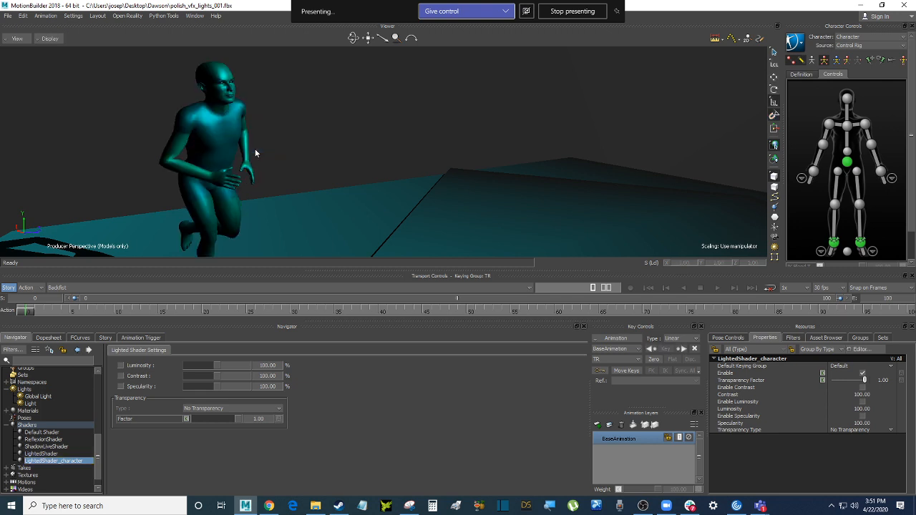
{"action": "mouse_move", "coordinate": [265, 150]}
{"action": "left_mouse_down"}
{"action": "mouse_move", "coordinate": [269, 131]}
{"action": "mouse_move", "coordinate": [278, 133]}
{"action": "left_mouse_up"}
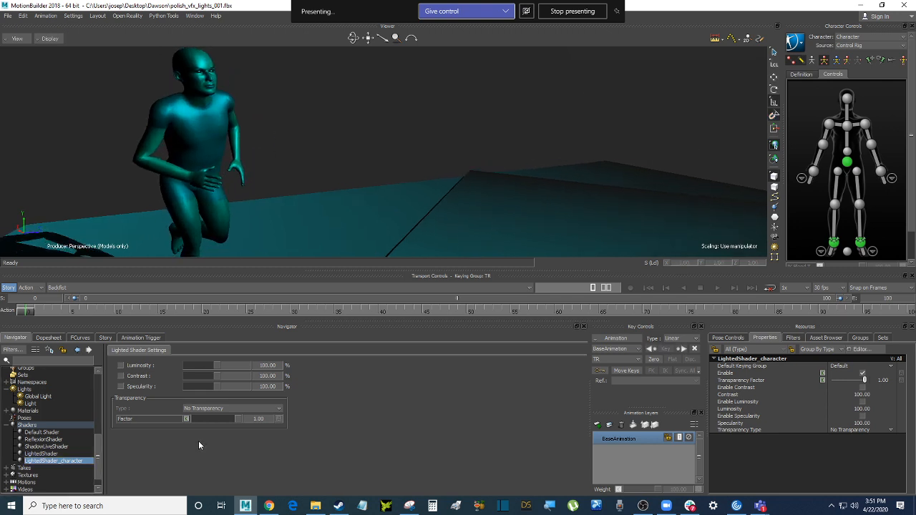
Switch LightedShader_character to Accurate Transparency and re-append it to the character
{"action": "left_click", "coordinate": [224, 409]}
{"action": "left_click", "coordinate": [213, 423]}
{"action": "mouse_move", "coordinate": [236, 418]}
{"action": "left_mouse_down"}
{"action": "mouse_move", "coordinate": [204, 420]}
{"action": "mouse_move", "coordinate": [225, 419]}
{"action": "left_mouse_up"}
{"action": "right_click", "coordinate": [81, 459]}
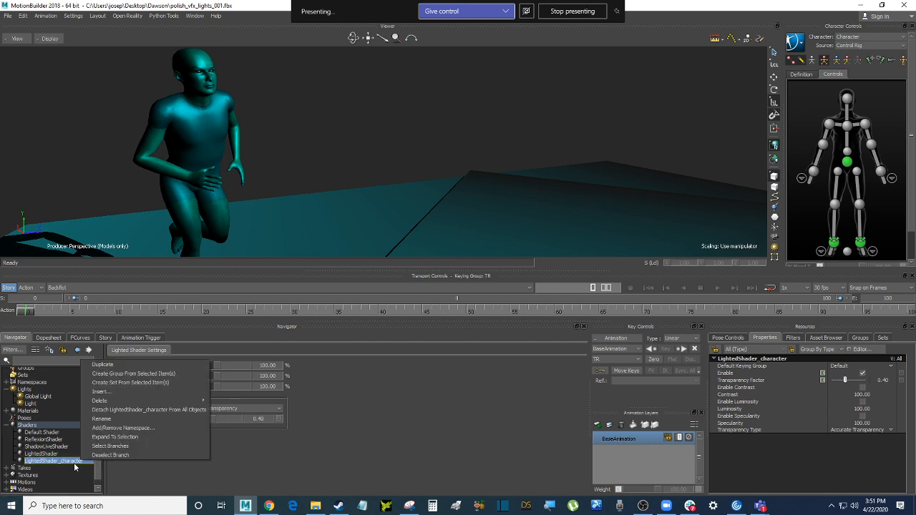
{"action": "left_click", "coordinate": [73, 465]}
{"action": "left_click_drag", "start_coordinate": [71, 465], "coordinate": [189, 98]}
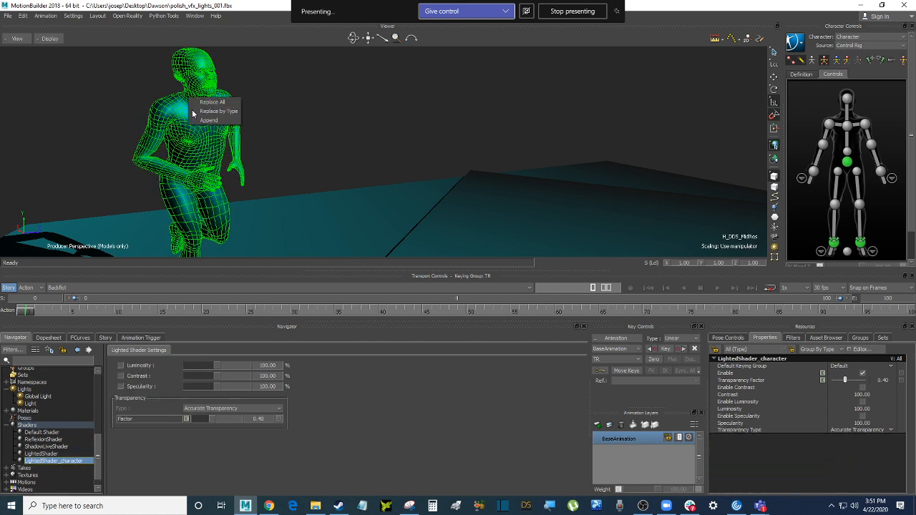
{"action": "left_click", "coordinate": [223, 113]}
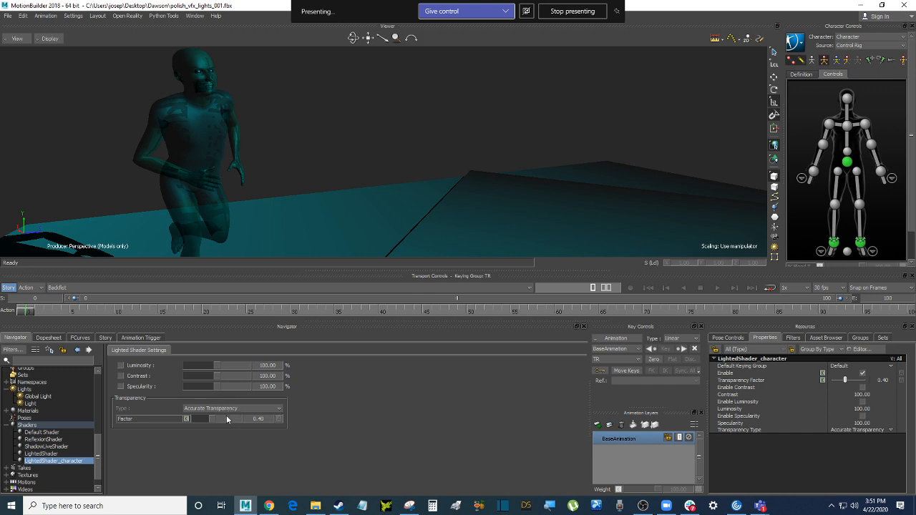
Lower the character shader's transparency factor to 0.30, leaving the runner semi-transparent
{"action": "mouse_move", "coordinate": [226, 418]}
{"action": "left_mouse_down"}
{"action": "mouse_move", "coordinate": [198, 420]}
{"action": "mouse_move", "coordinate": [224, 418]}
{"action": "mouse_move", "coordinate": [208, 422]}
{"action": "left_mouse_up"}
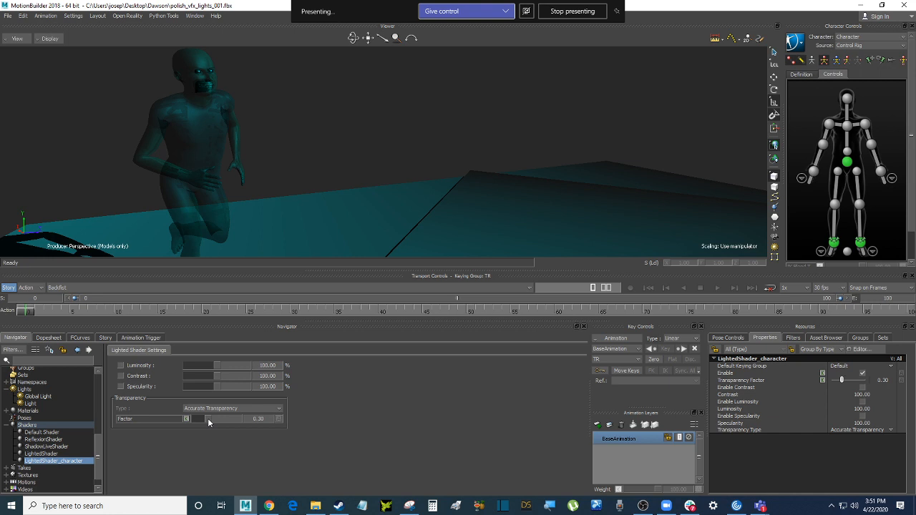
{"action": "scroll", "coordinate": [340, 122], "scroll_direction": "down", "scroll_amount": 5}
{"action": "scroll", "coordinate": [339, 123], "scroll_direction": "up", "scroll_amount": 5}
{"action": "left_click_drag", "start_coordinate": [338, 124], "coordinate": [299, 137], "text": "alt"}
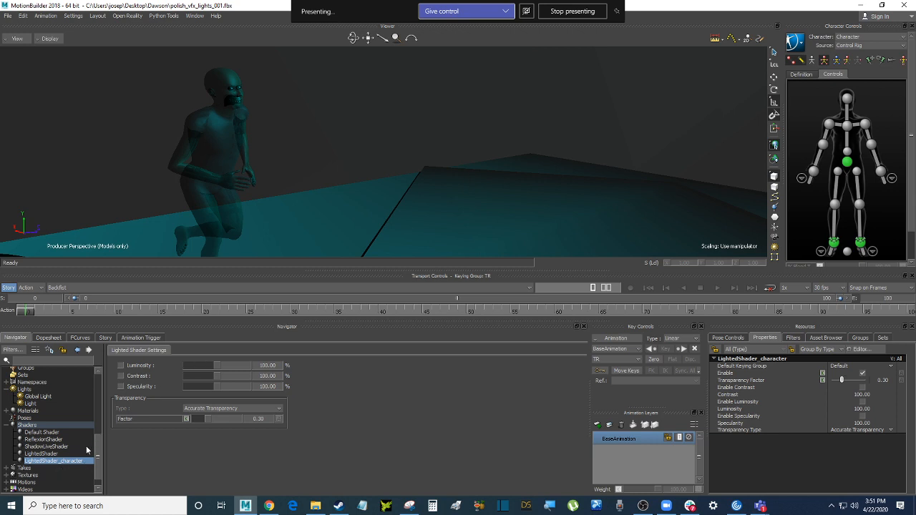
{"action": "left_click_drag", "start_coordinate": [79, 464], "coordinate": [61, 142]}
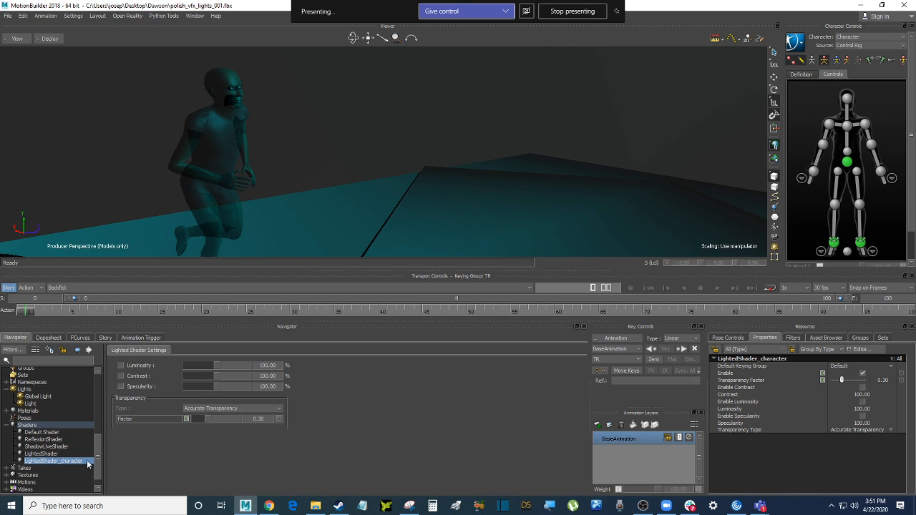
{"action": "left_click", "coordinate": [47, 454]}
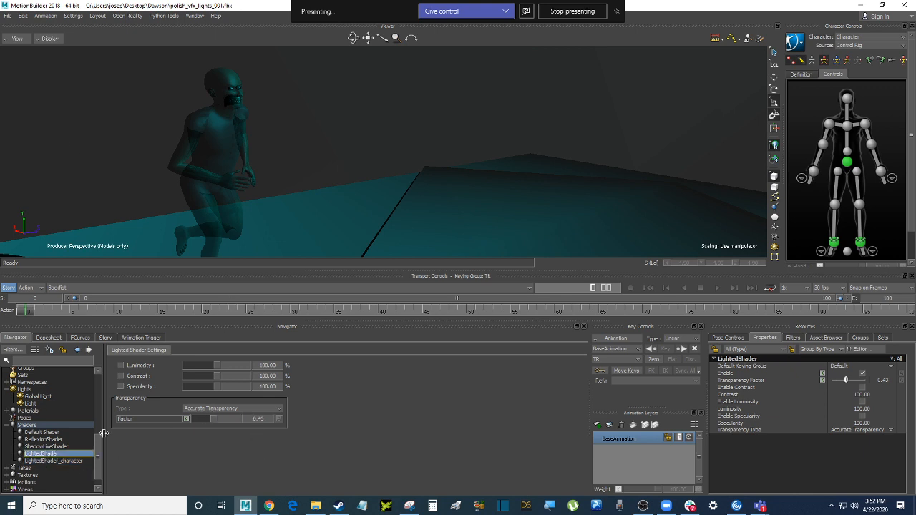
Raise LightedShader's transparency factor to 1.00 so the cube looks opaque
{"action": "left_click_drag", "start_coordinate": [446, 218], "coordinate": [403, 170], "text": "shift"}
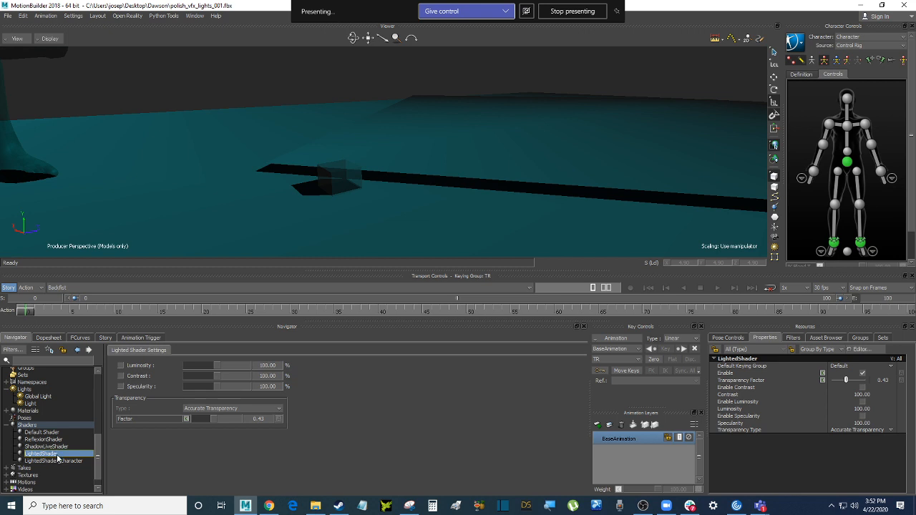
{"action": "right_click", "coordinate": [72, 427]}
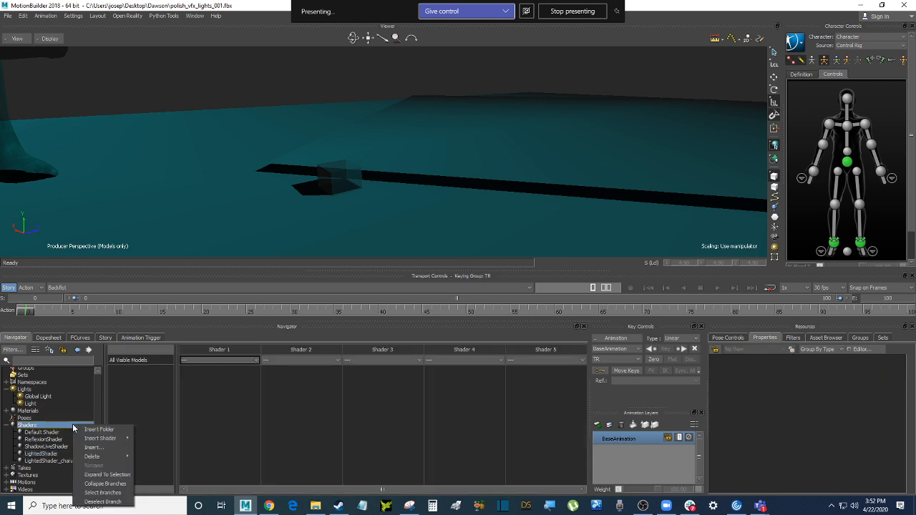
{"action": "left_click", "coordinate": [47, 454]}
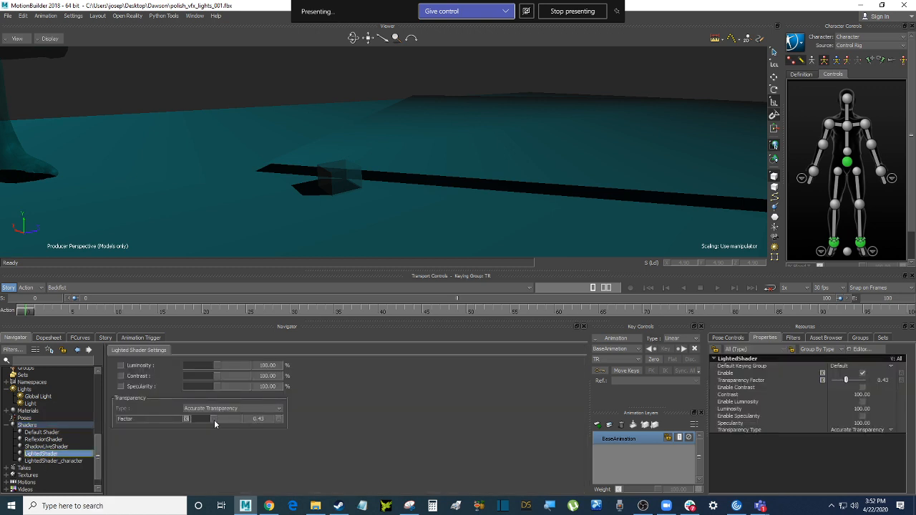
{"action": "left_click_drag", "start_coordinate": [214, 422], "coordinate": [241, 418]}
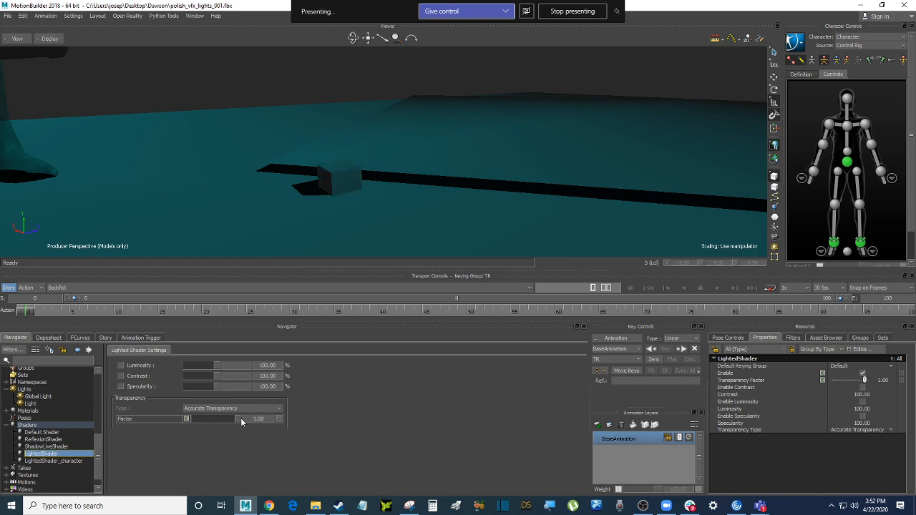
Rename LightedShader to LightedShader_cube
{"action": "left_click", "coordinate": [44, 426]}
{"action": "right_click", "coordinate": [47, 427]}
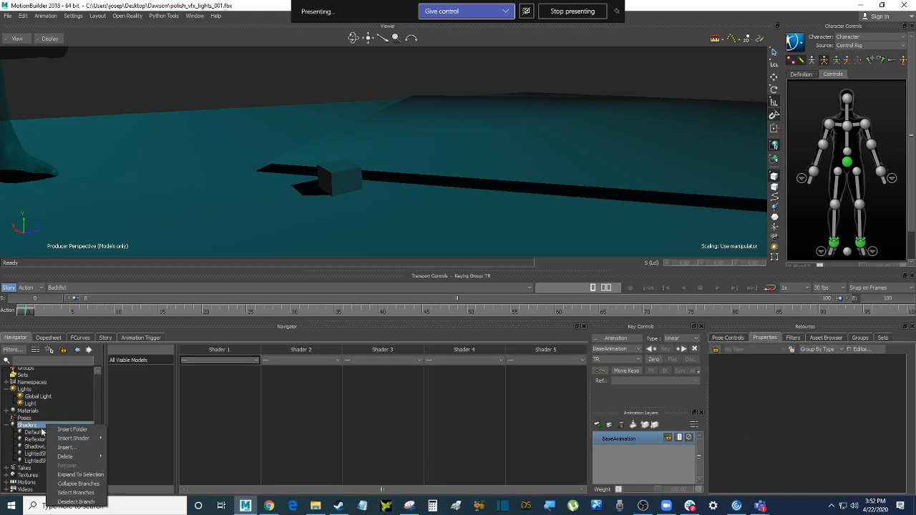
{"action": "left_click", "coordinate": [37, 453]}
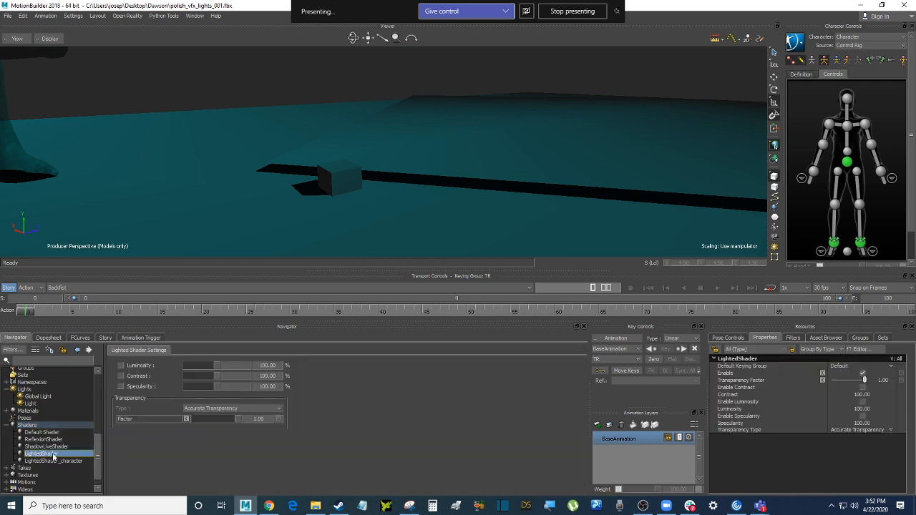
{"action": "right_click", "coordinate": [66, 453]}
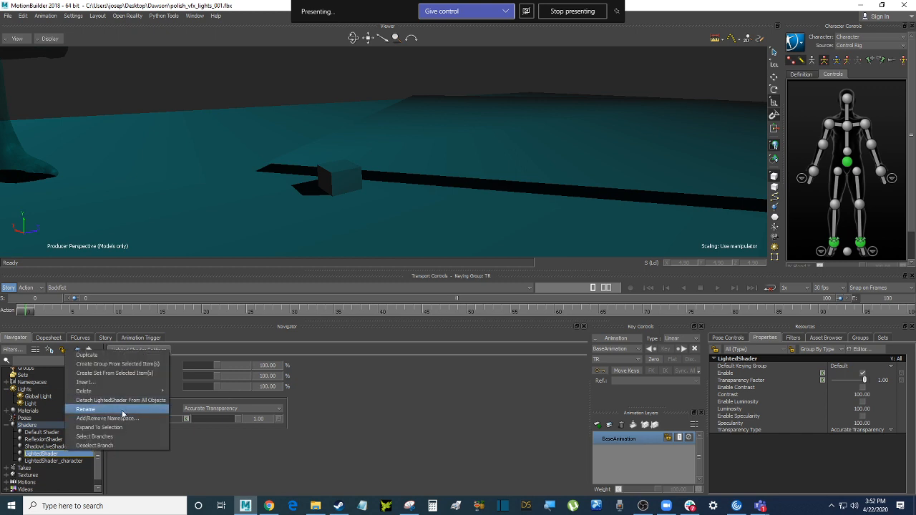
{"action": "left_click", "coordinate": [122, 410]}
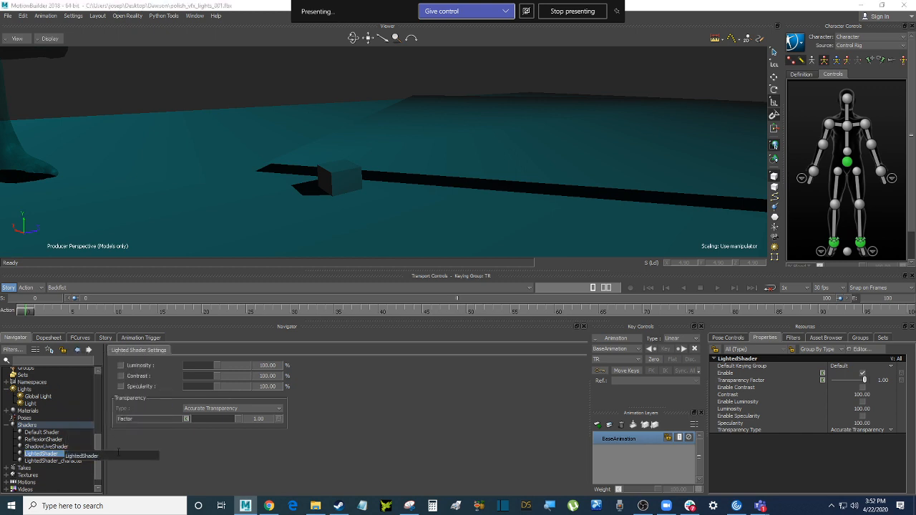
{"action": "type", "text": "_cube"}
{"action": "key", "text": "Return"}
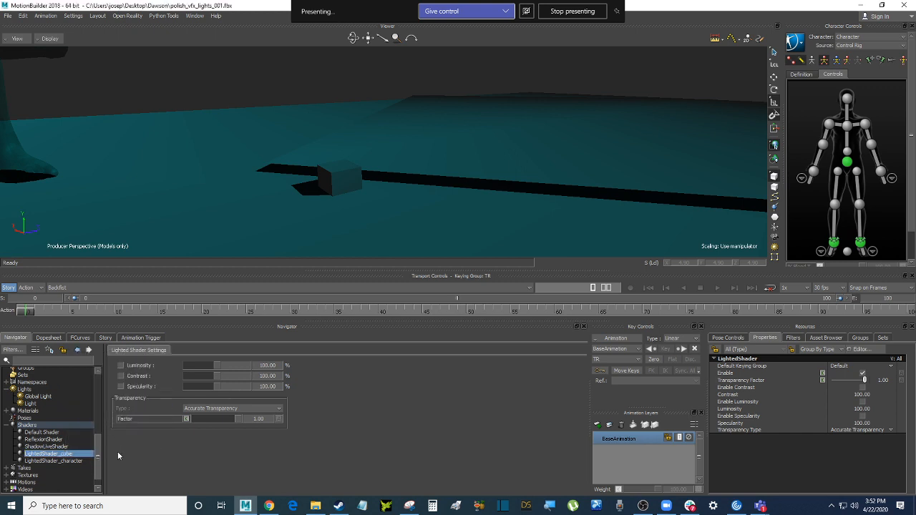
{"action": "left_click", "coordinate": [61, 425]}
Insert a new Particle shader and rename it ParticuleShader-water1
{"action": "right_click", "coordinate": [61, 424]}
{"action": "mouse_move", "coordinate": [119, 465]}
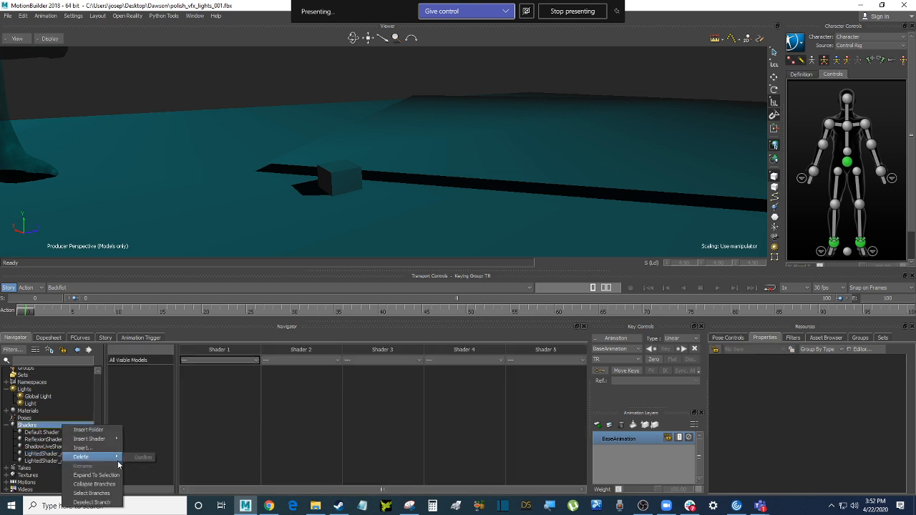
{"action": "mouse_move", "coordinate": [100, 438]}
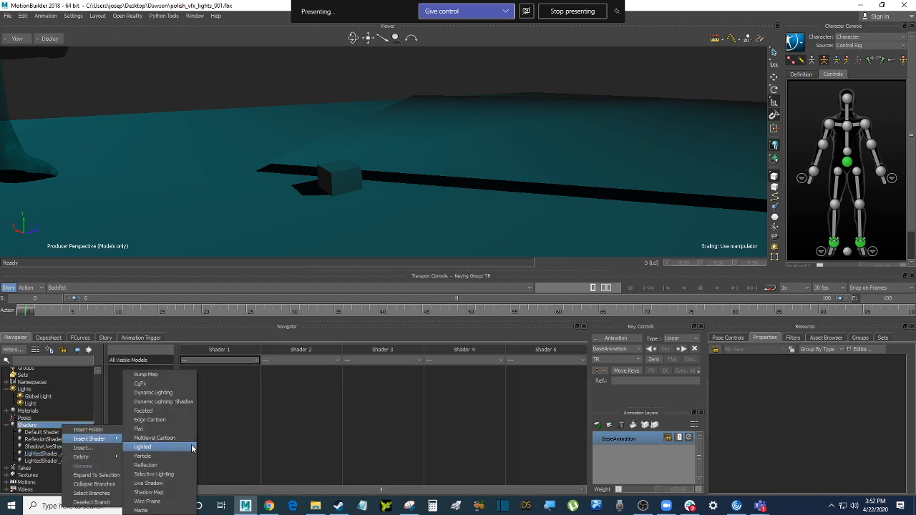
{"action": "left_click", "coordinate": [150, 456]}
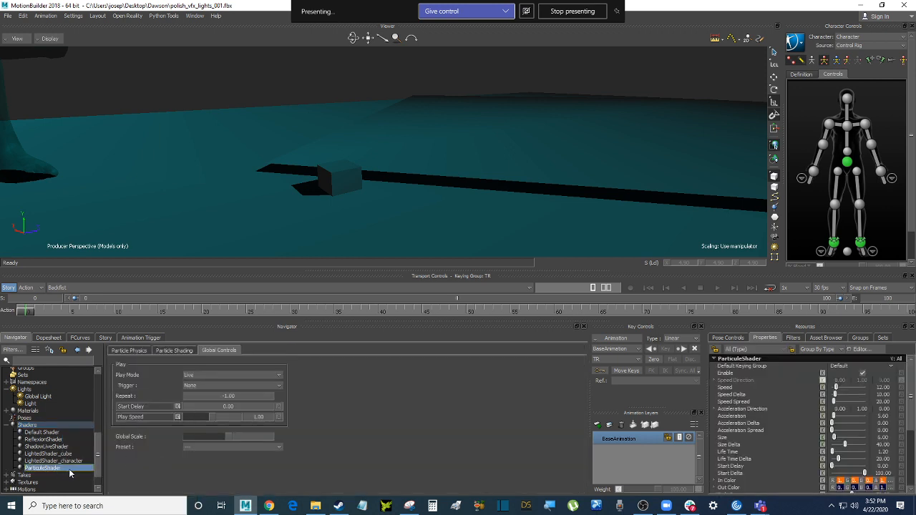
{"action": "right_click", "coordinate": [69, 473]}
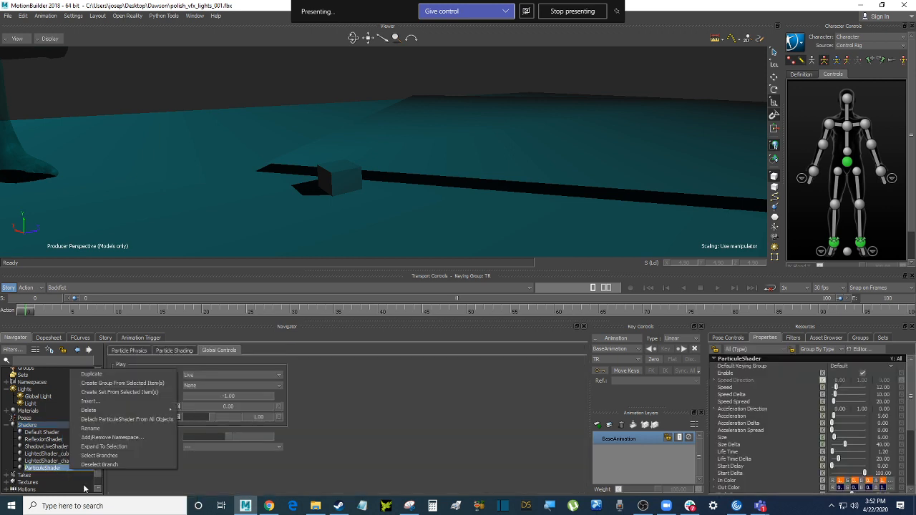
{"action": "left_click", "coordinate": [108, 429]}
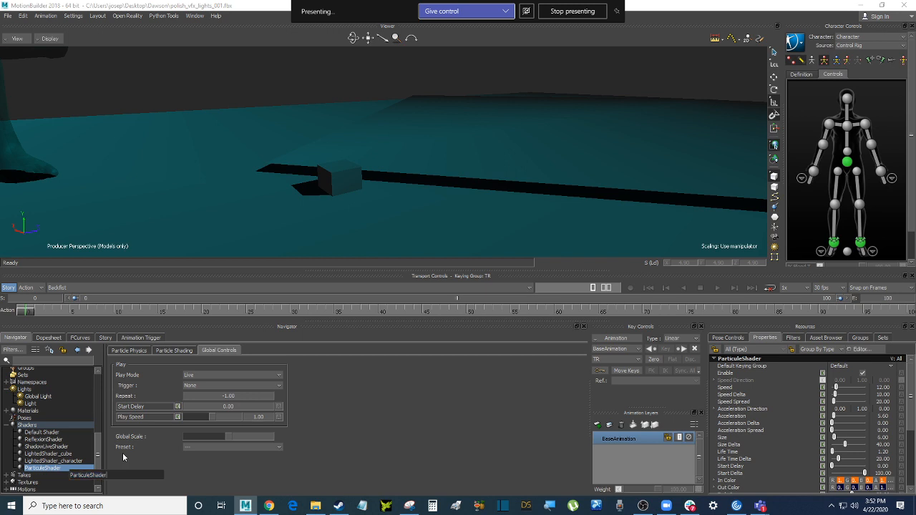
{"action": "type", "text": "-water1"}
{"action": "key", "text": "Return"}
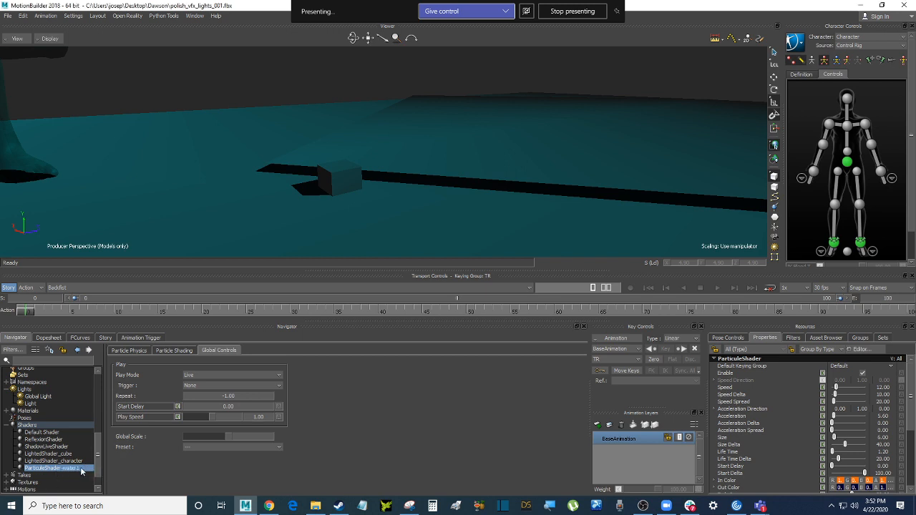
Apply ParticuleShader-water1 to the cube by type, emitting from Scaling Volume
{"action": "left_click_drag", "start_coordinate": [80, 470], "coordinate": [343, 187]}
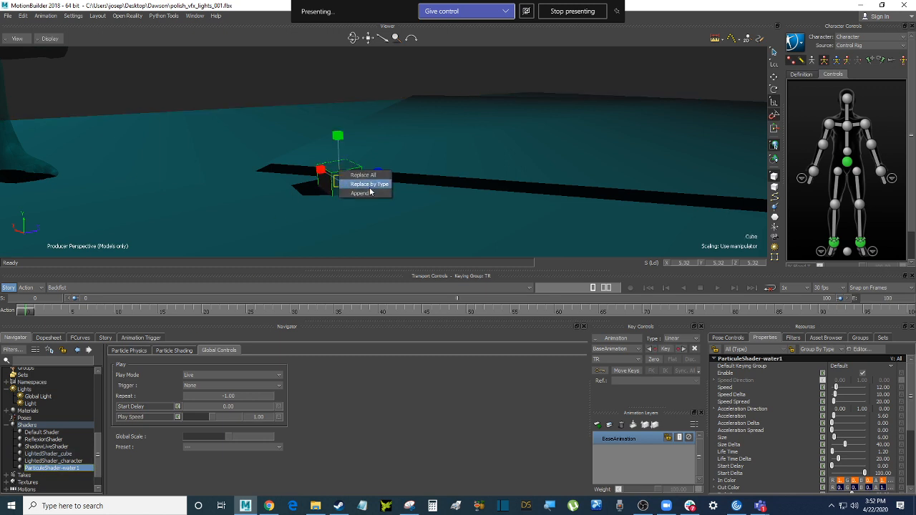
{"action": "left_click", "coordinate": [369, 188]}
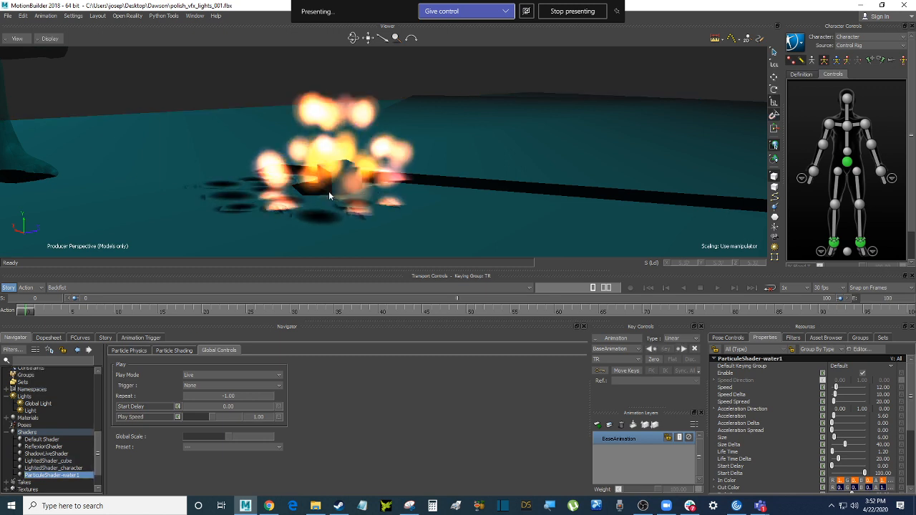
{"action": "left_click", "coordinate": [128, 351]}
{"action": "left_click", "coordinate": [188, 405]}
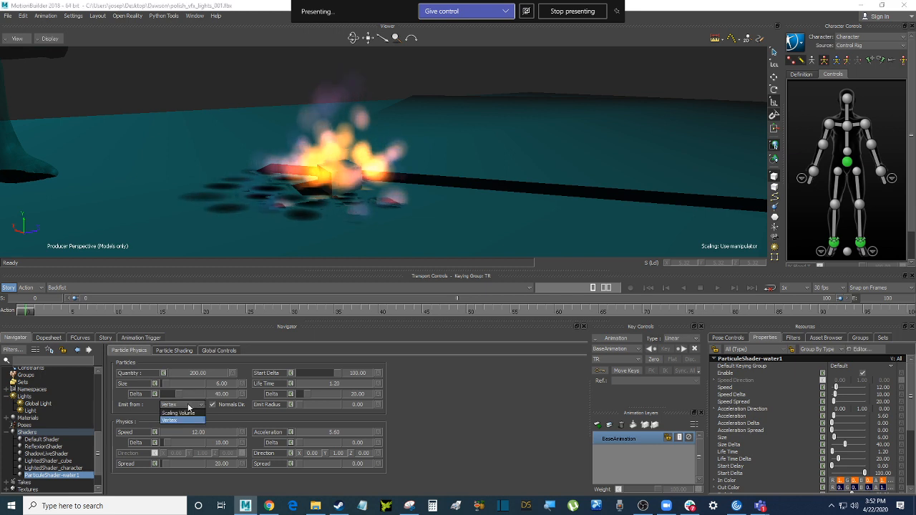
{"action": "left_click", "coordinate": [185, 413]}
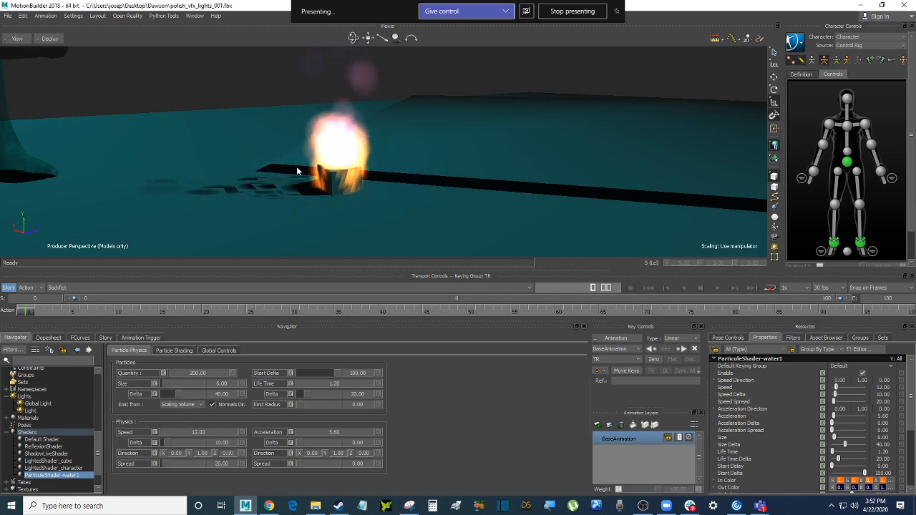
{"action": "left_click_drag", "start_coordinate": [301, 189], "coordinate": [300, 176], "text": "alt"}
{"action": "middle_click_drag", "start_coordinate": [301, 177], "coordinate": [291, 201], "text": "alt"}
{"action": "left_click_drag", "start_coordinate": [290, 201], "coordinate": [255, 200], "text": "alt"}
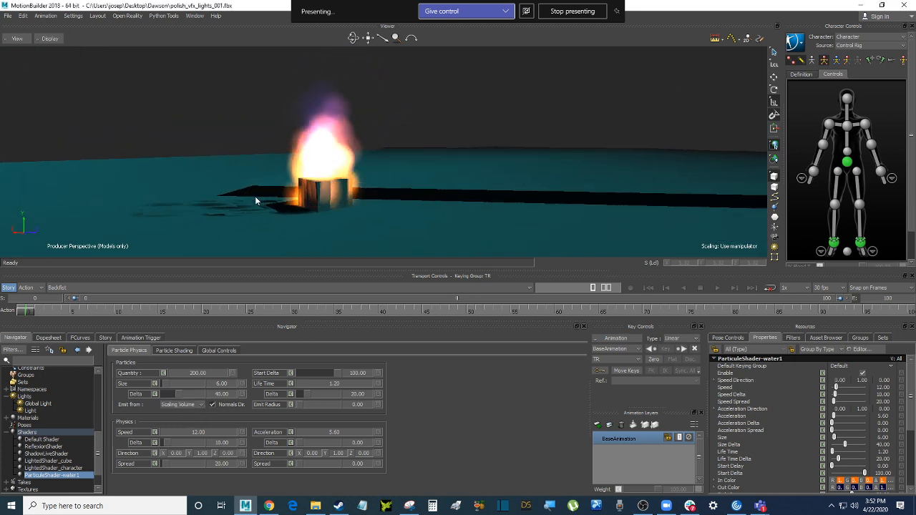
{"action": "left_click", "coordinate": [186, 352]}
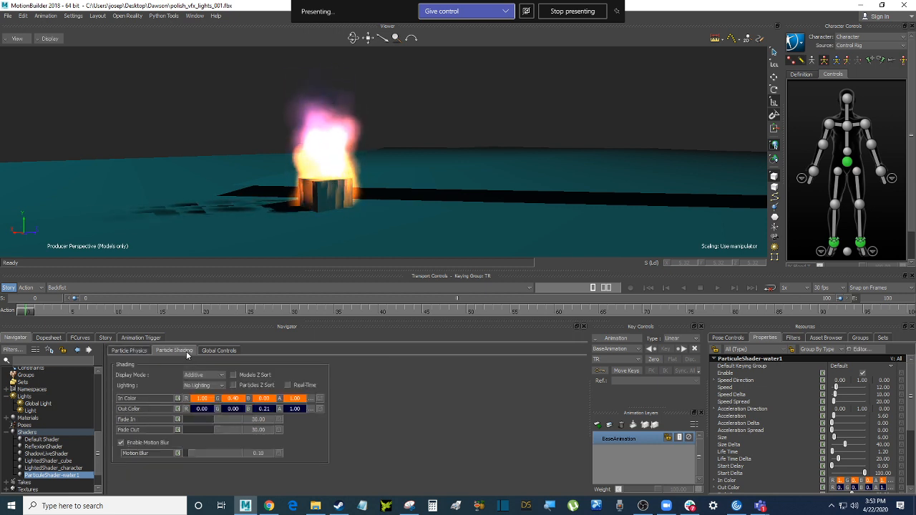
Set the particles' In Color to pure blue (0.00, 0.00, 1.00)
{"action": "left_click", "coordinate": [312, 399]}
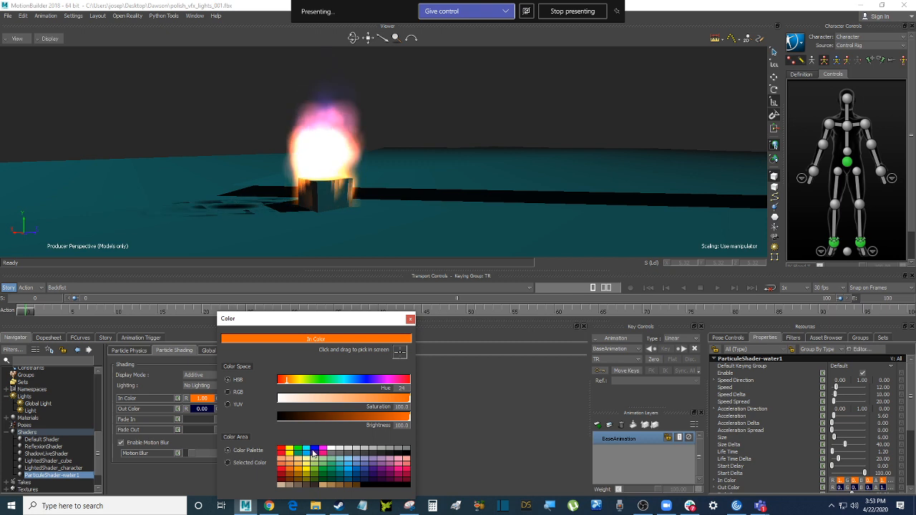
{"action": "left_click", "coordinate": [314, 449]}
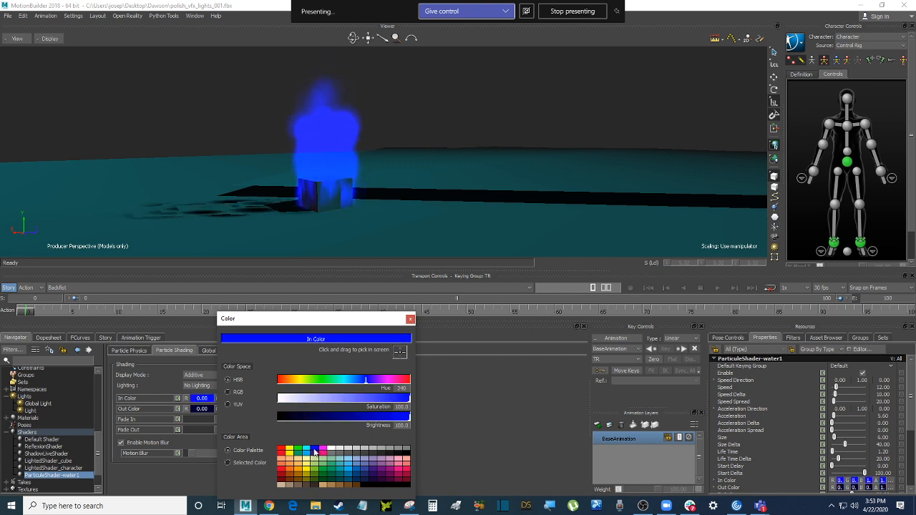
{"action": "left_click", "coordinate": [410, 319]}
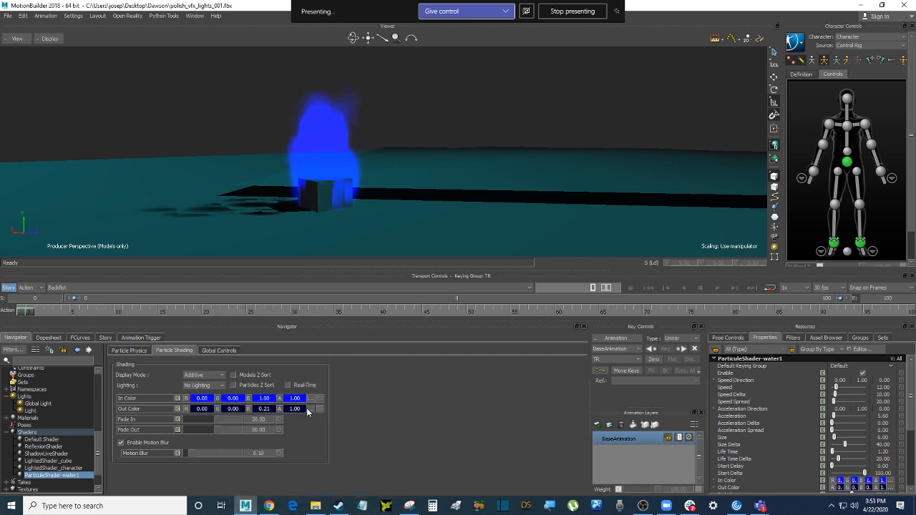
Set the Out Color to a saturated light blue (0.10, 0.69, 0.94)
{"action": "left_click", "coordinate": [311, 409]}
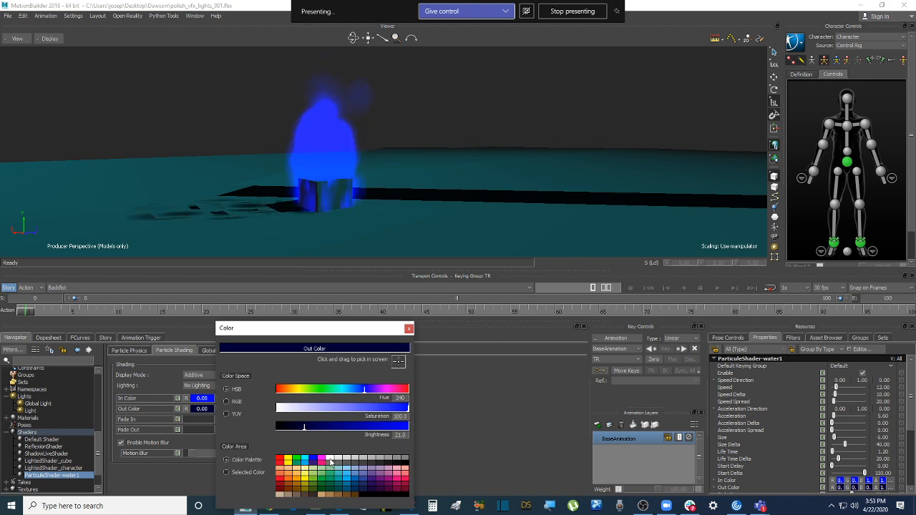
{"action": "left_click", "coordinate": [330, 459]}
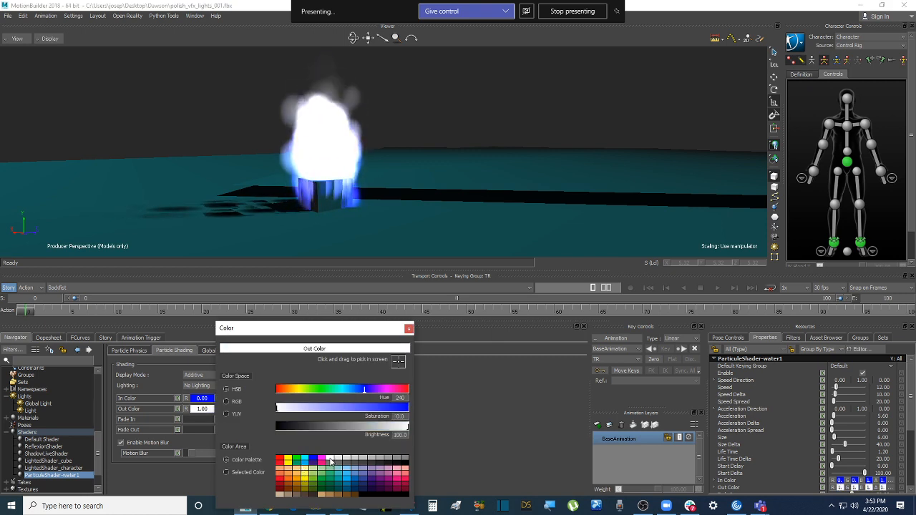
{"action": "left_click", "coordinate": [348, 470]}
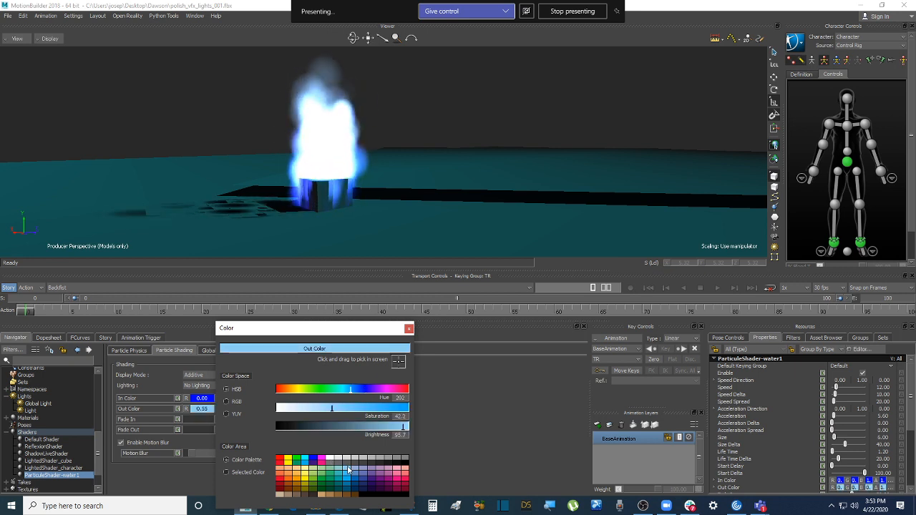
{"action": "left_click", "coordinate": [349, 478]}
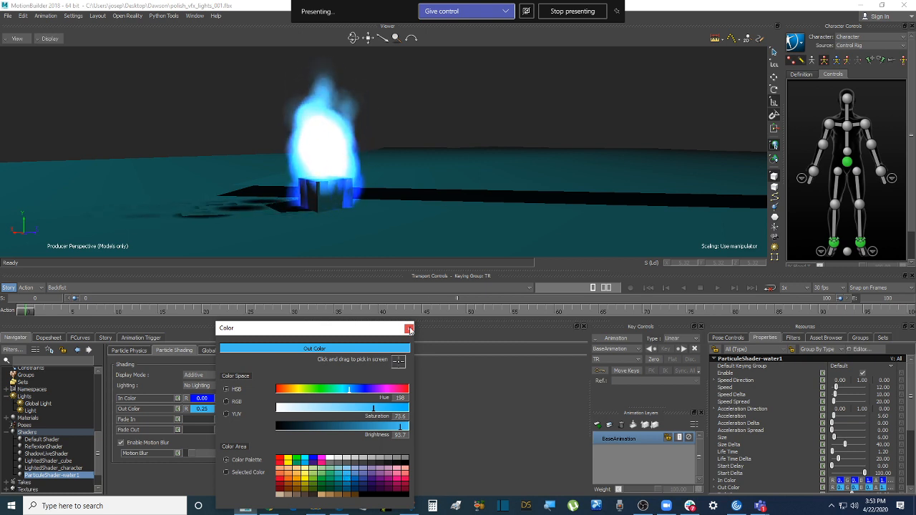
{"action": "left_click", "coordinate": [394, 409]}
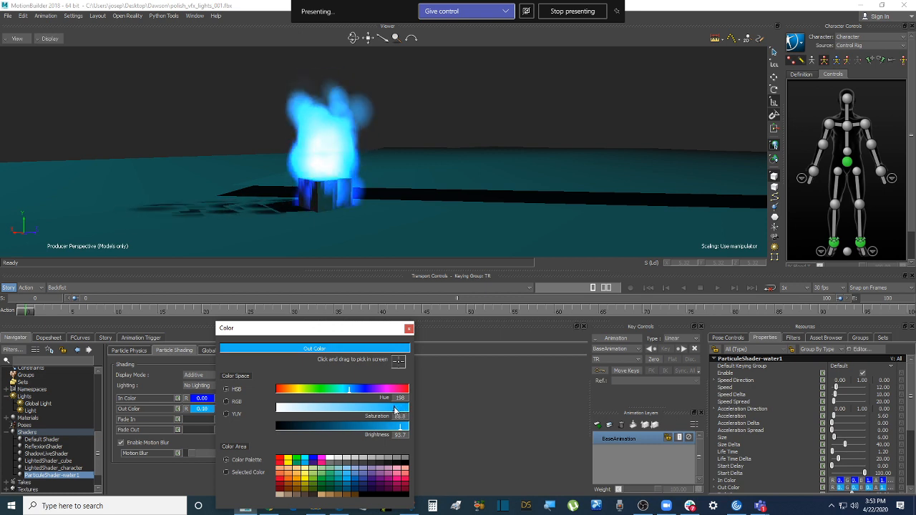
{"action": "left_click", "coordinate": [409, 328]}
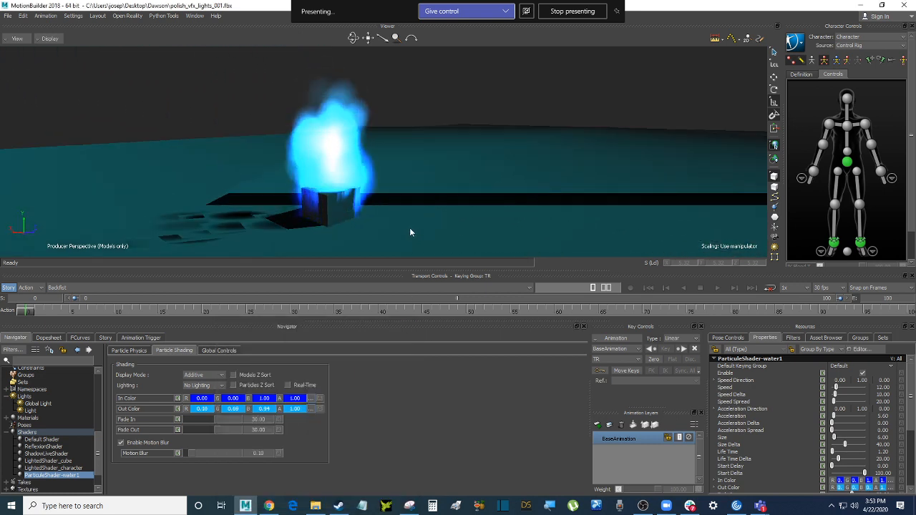
Try Simple and Smooth Lighting, then keep the particles on No Lighting with Real-Time off
{"action": "left_click", "coordinate": [215, 385]}
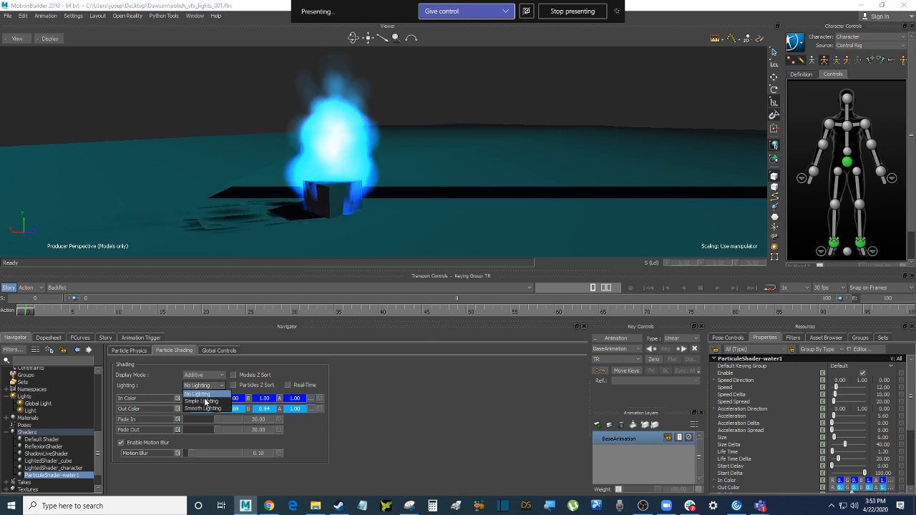
{"action": "left_click", "coordinate": [205, 401]}
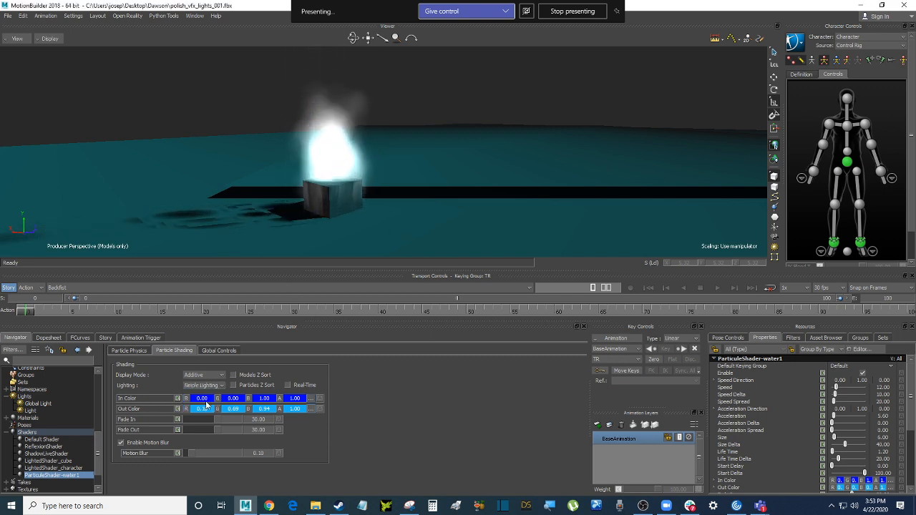
{"action": "left_click", "coordinate": [209, 386]}
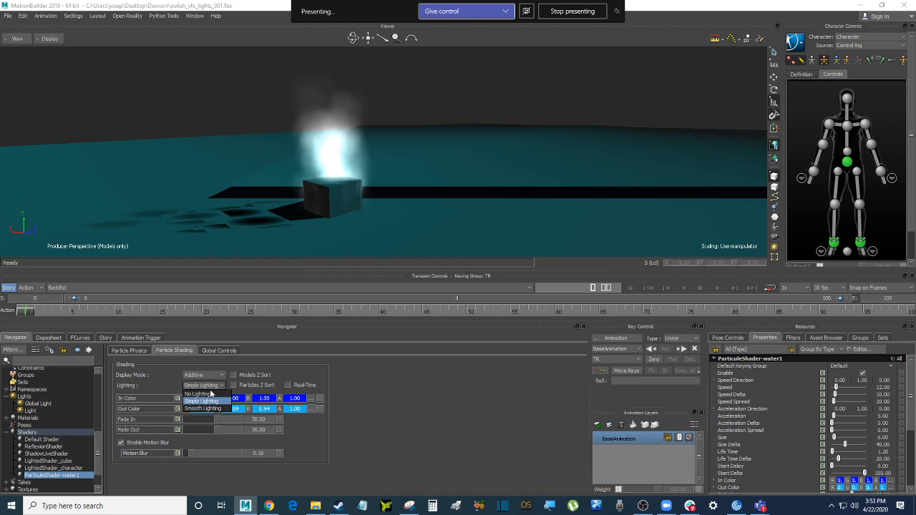
{"action": "left_click", "coordinate": [216, 409]}
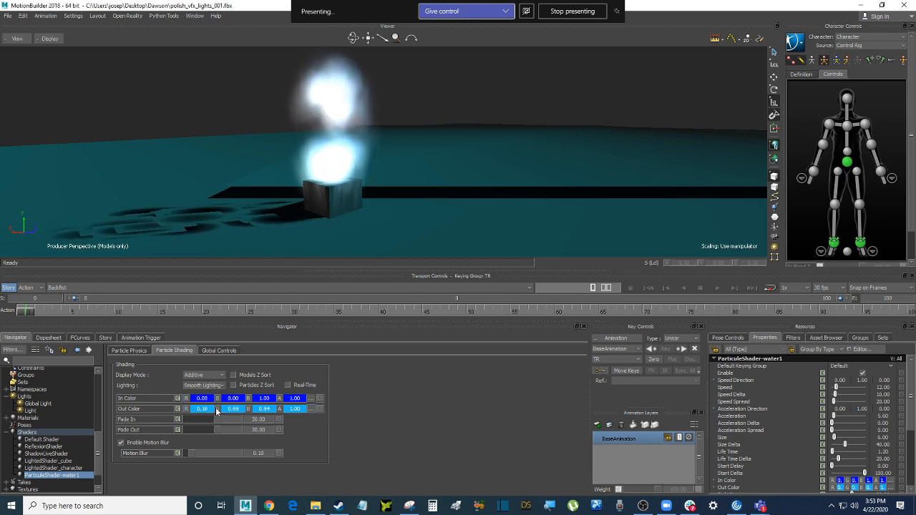
{"action": "left_click", "coordinate": [209, 385]}
{"action": "left_click", "coordinate": [206, 395]}
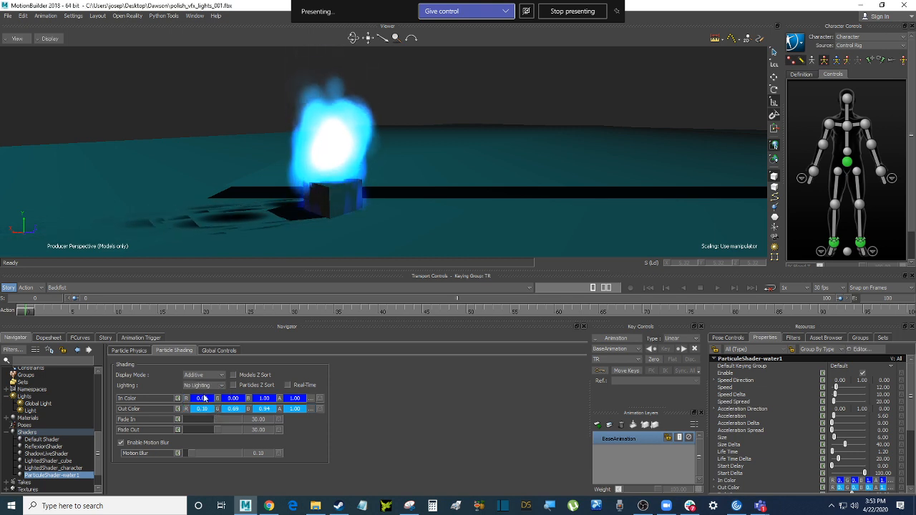
{"action": "left_click", "coordinate": [287, 386]}
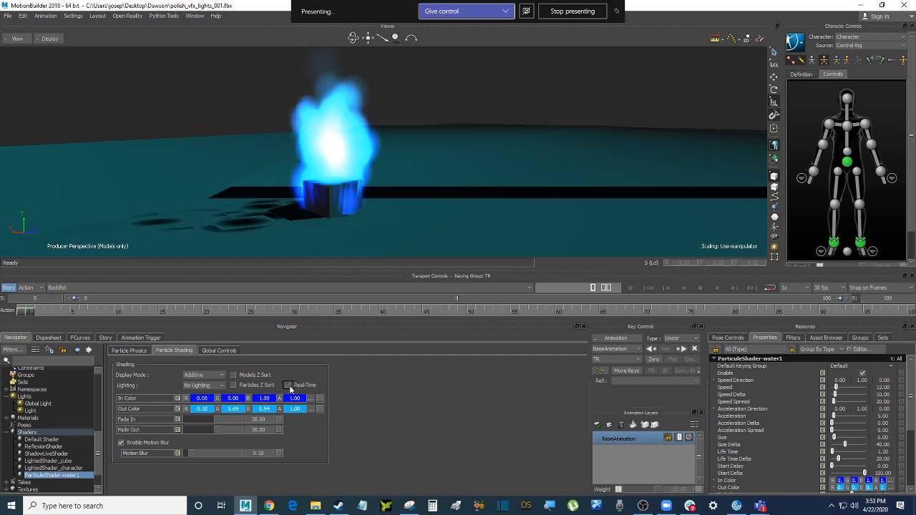
{"action": "left_click", "coordinate": [287, 385]}
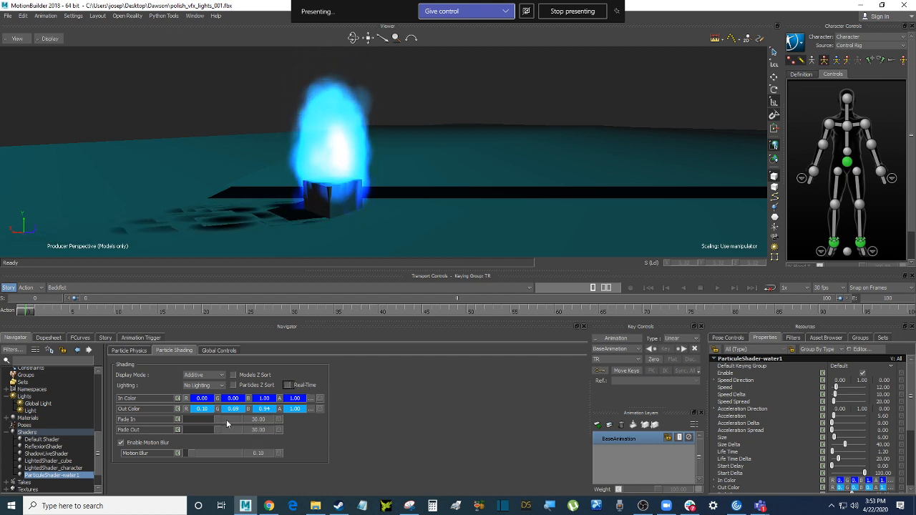
Raise the particles' Fade In to 35.78 and lower Fade Out to 16.97
{"action": "left_click_drag", "start_coordinate": [219, 420], "coordinate": [230, 421]}
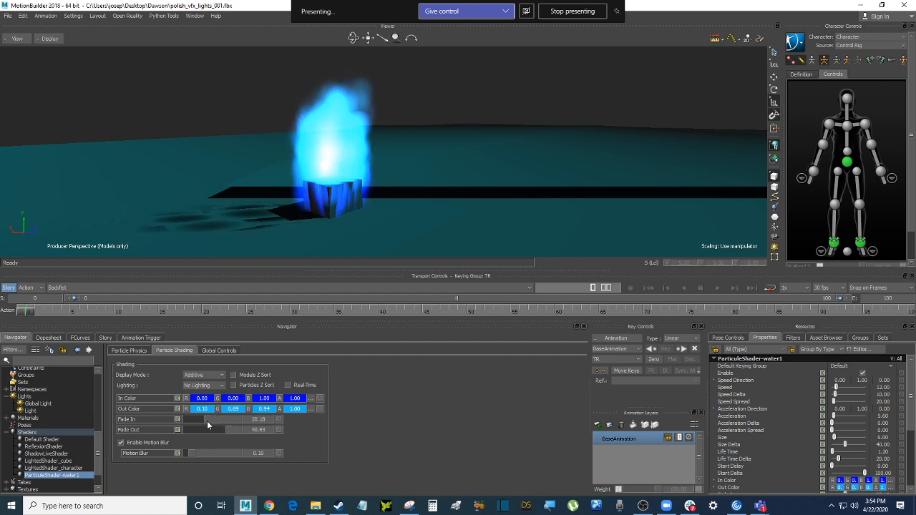
{"action": "left_click", "coordinate": [224, 420]}
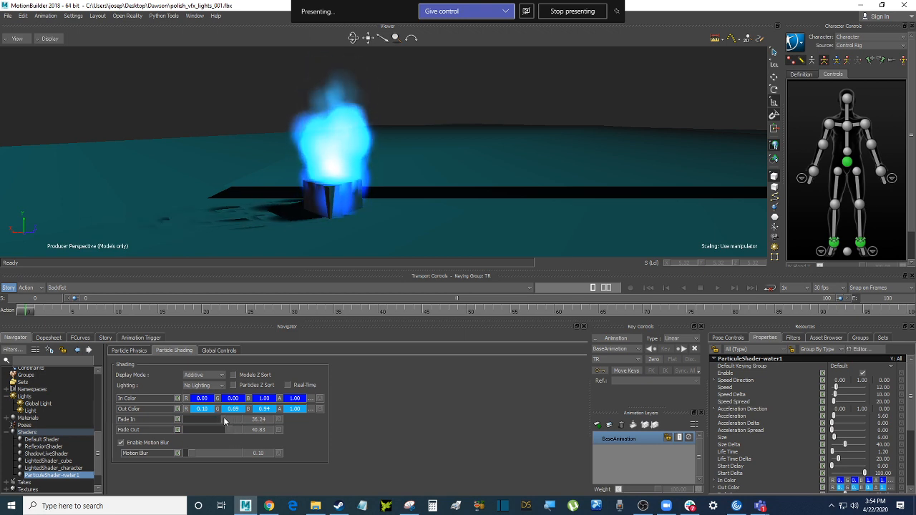
{"action": "left_click_drag", "start_coordinate": [228, 431], "coordinate": [204, 430]}
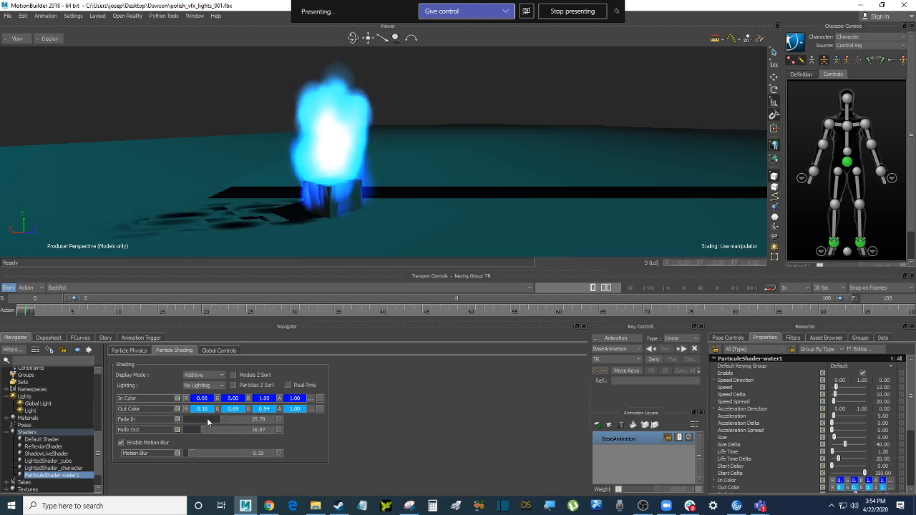
Experiment with Acceleration Direction X, trying values 7, 25 and 99
{"action": "left_click", "coordinate": [142, 350]}
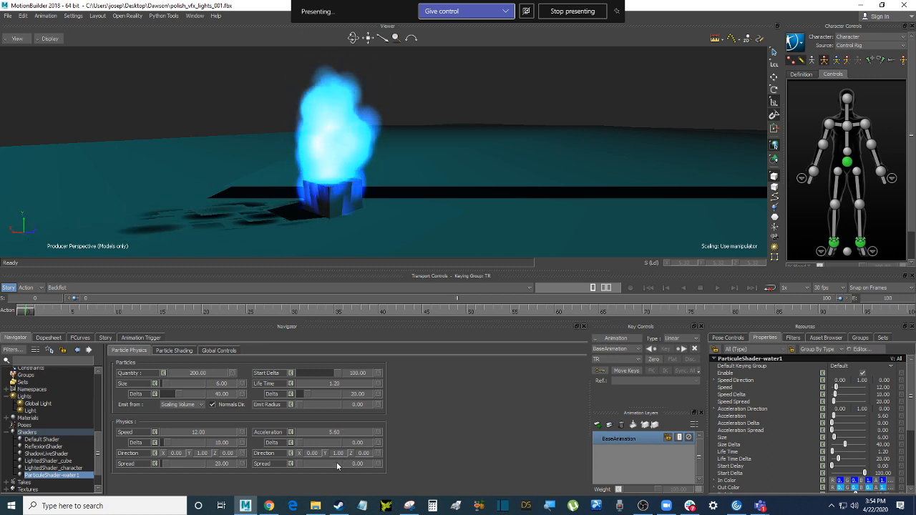
{"action": "left_click_drag", "start_coordinate": [312, 458], "coordinate": [349, 458]}
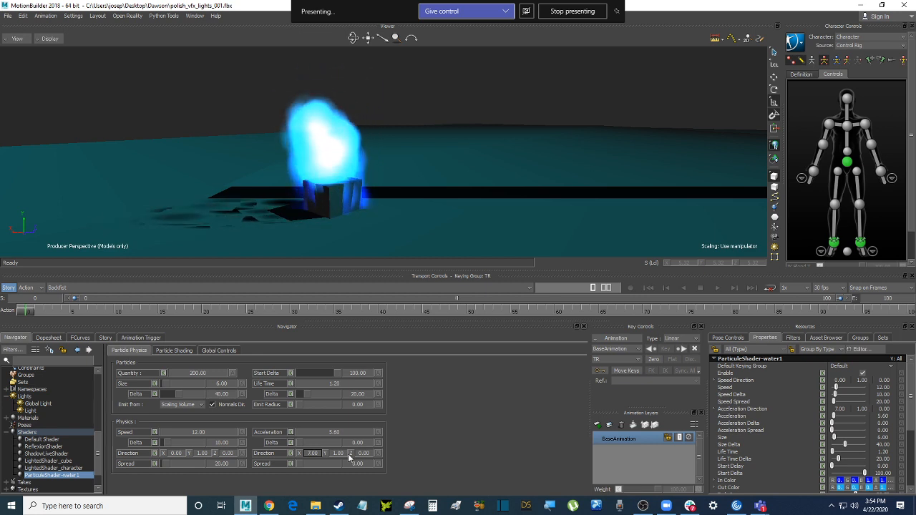
{"action": "left_click_drag", "start_coordinate": [331, 454], "coordinate": [407, 454]}
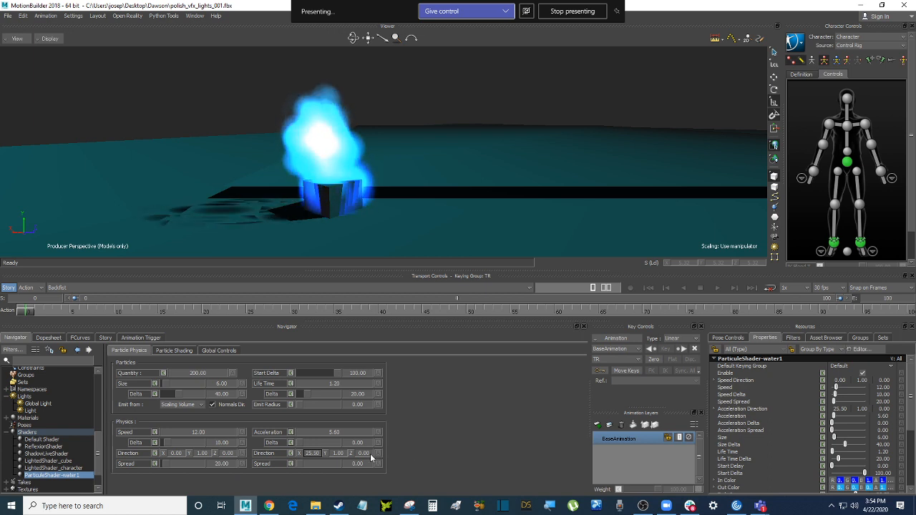
{"action": "mouse_move", "coordinate": [424, 157]}
{"action": "left_mouse_down", "text": "ctrl+shift"}
{"action": "mouse_move", "coordinate": [457, 160]}
{"action": "mouse_move", "coordinate": [429, 159]}
{"action": "left_mouse_up", "text": "ctrl+shift"}
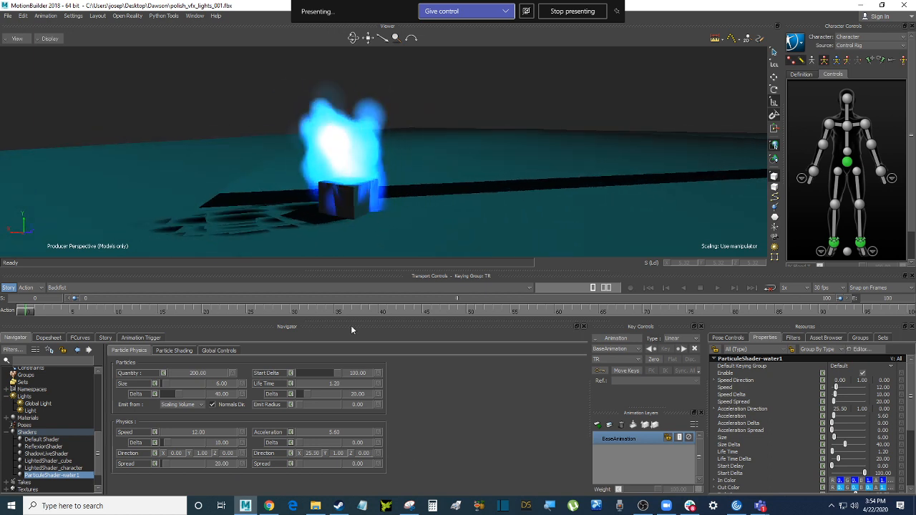
{"action": "double_click", "coordinate": [312, 453]}
{"action": "type", "text": "99"}
{"action": "key", "text": "Return"}
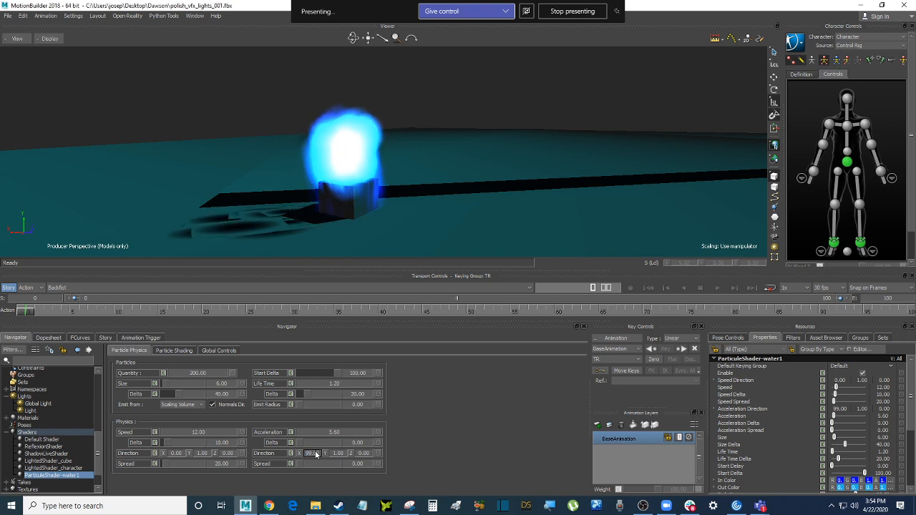
Set Acceleration Direction X to 0 and Y to 10
{"action": "left_click_drag", "start_coordinate": [492, 135], "coordinate": [480, 169], "text": "ctrl+shift"}
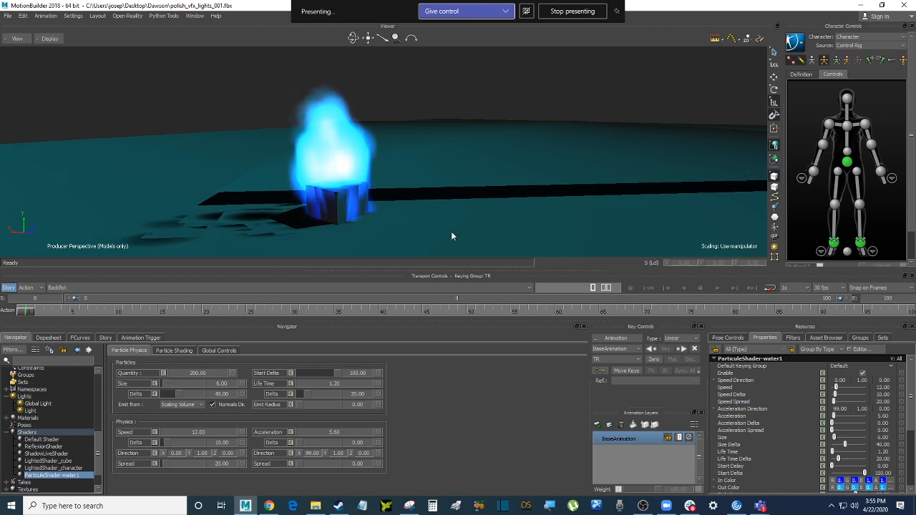
{"action": "double_click", "coordinate": [312, 453]}
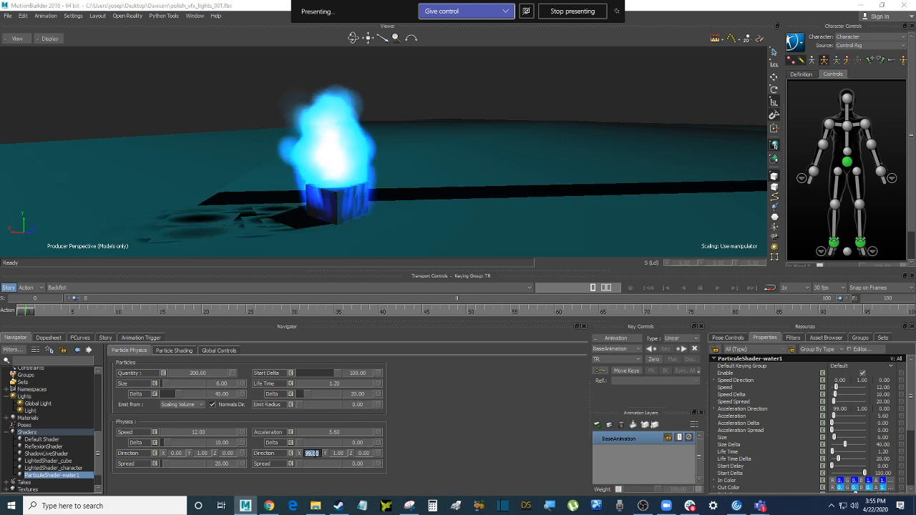
{"action": "type", "text": "0"}
{"action": "key", "text": "Return"}
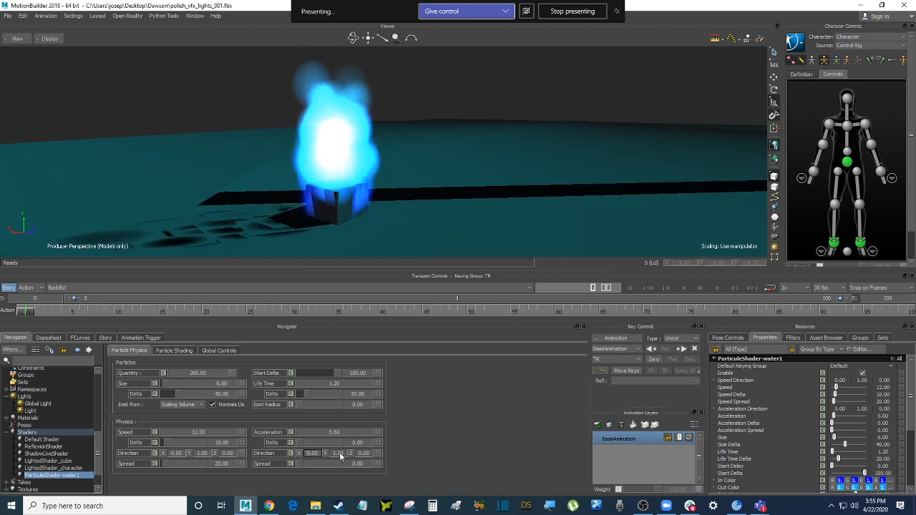
{"action": "double_click", "coordinate": [336, 454]}
{"action": "type", "text": "10"}
{"action": "key", "text": "Return"}
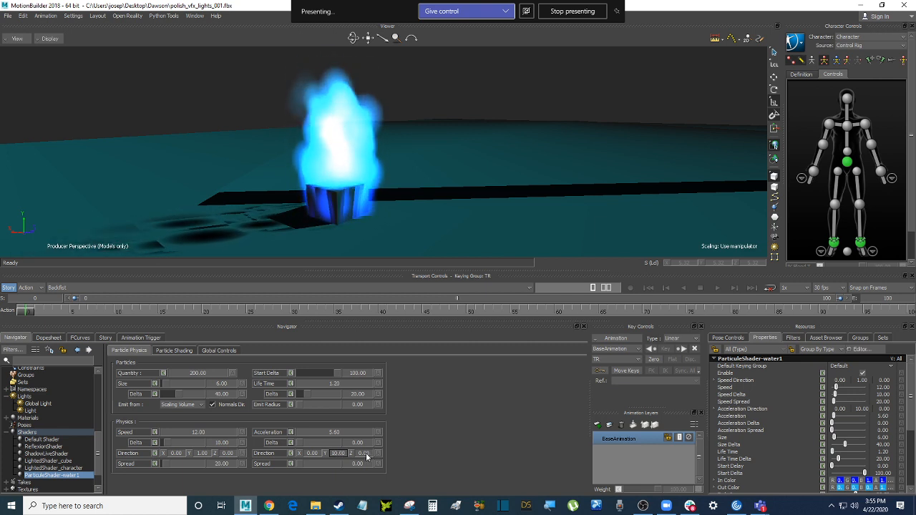
Try a Z acceleration direction of -99, then return Z to 0
{"action": "left_click_drag", "start_coordinate": [426, 159], "coordinate": [433, 215], "text": "ctrl+shift"}
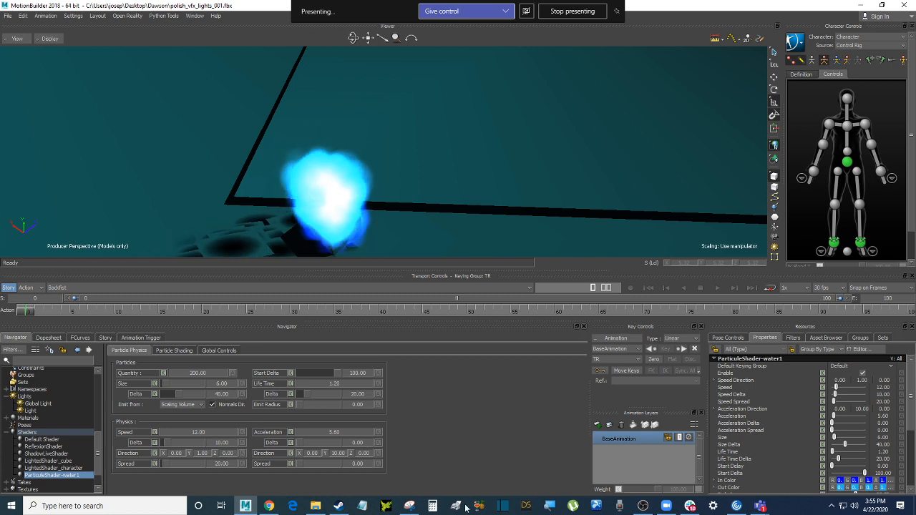
{"action": "double_click", "coordinate": [363, 453]}
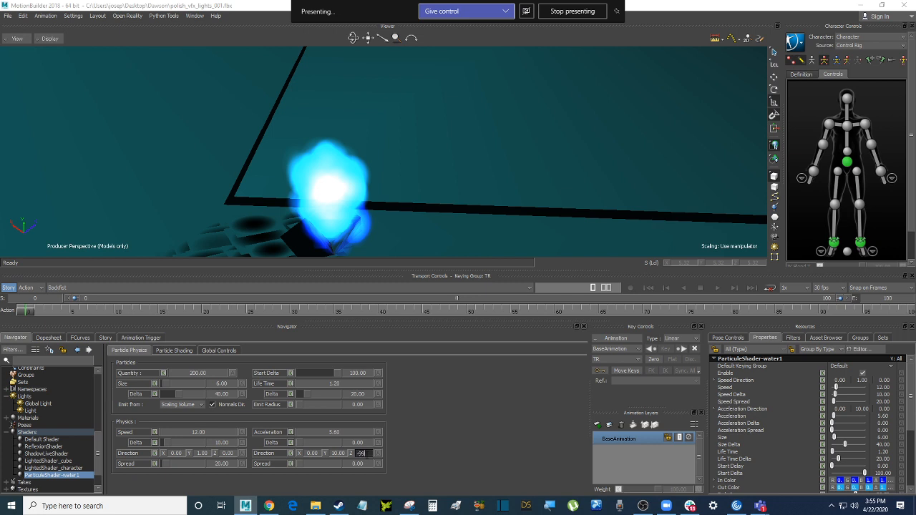
{"action": "type", "text": "-99"}
{"action": "key", "text": "Return"}
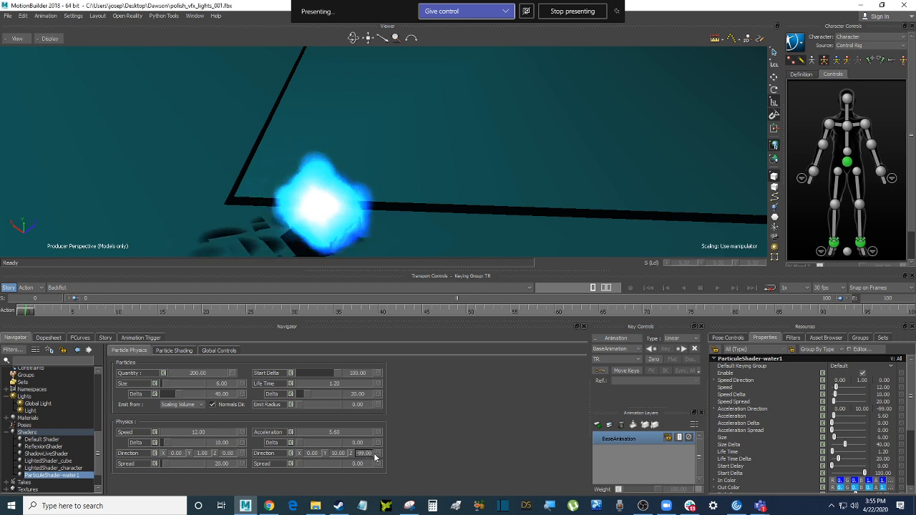
{"action": "double_click", "coordinate": [369, 455]}
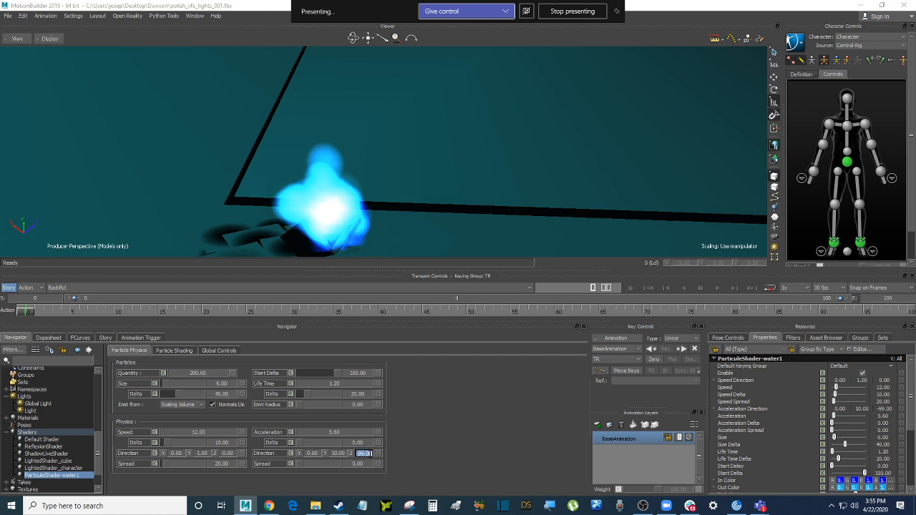
{"action": "left_click_drag", "start_coordinate": [465, 206], "coordinate": [431, 206], "text": "ctrl+shift"}
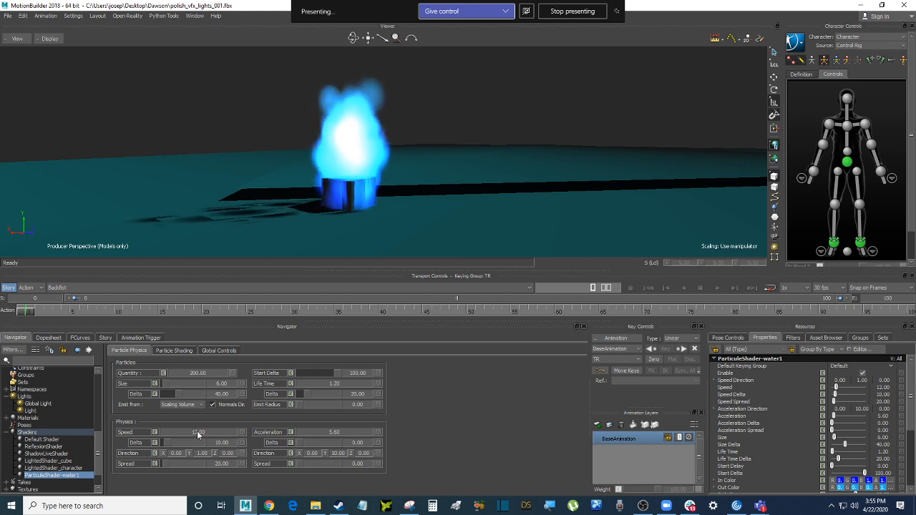
Raise particle Speed from 12 to 55.50 and zoom out to show the jogging character
{"action": "left_click_drag", "start_coordinate": [197, 433], "coordinate": [239, 435]}
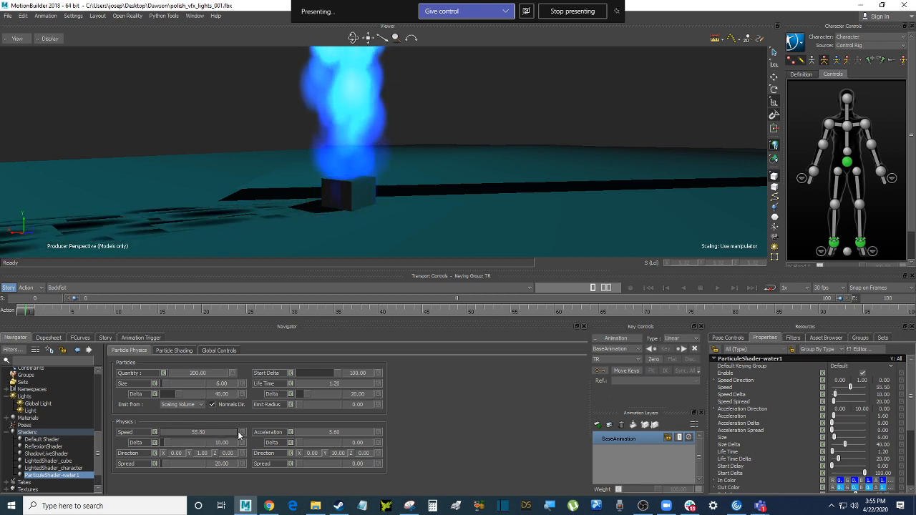
{"action": "scroll", "coordinate": [465, 156], "scroll_direction": "down", "scroll_amount": 5}
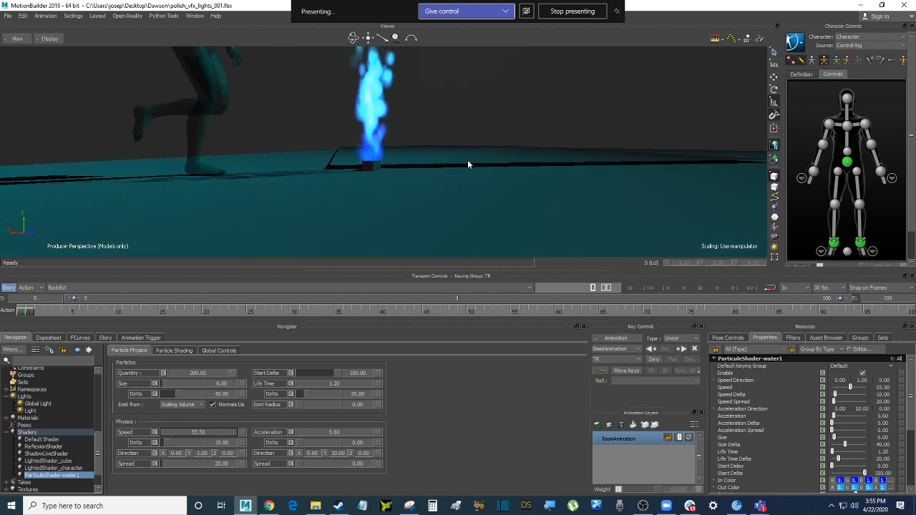
{"action": "left_click_drag", "start_coordinate": [469, 149], "coordinate": [460, 167], "text": "shift"}
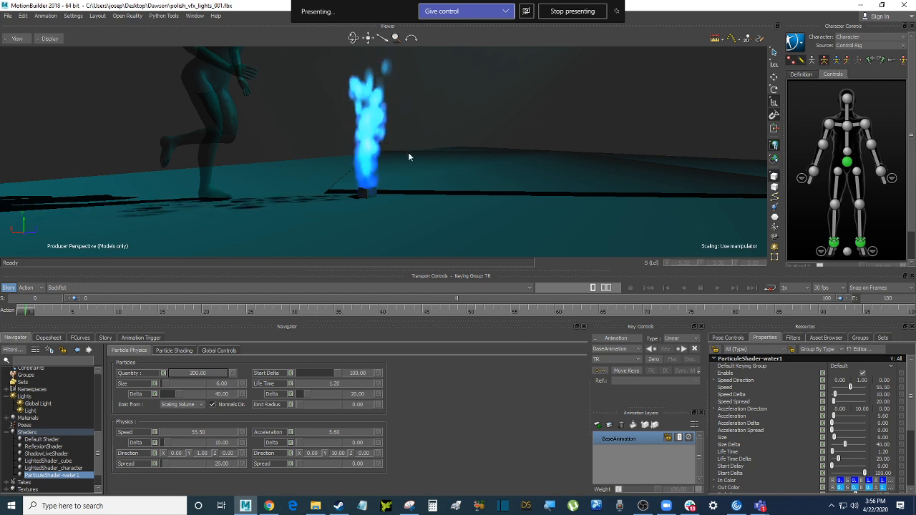
{"action": "scroll", "coordinate": [404, 143], "scroll_direction": "up", "scroll_amount": 8}
{"action": "scroll", "coordinate": [400, 166], "scroll_direction": "down", "scroll_amount": 5}
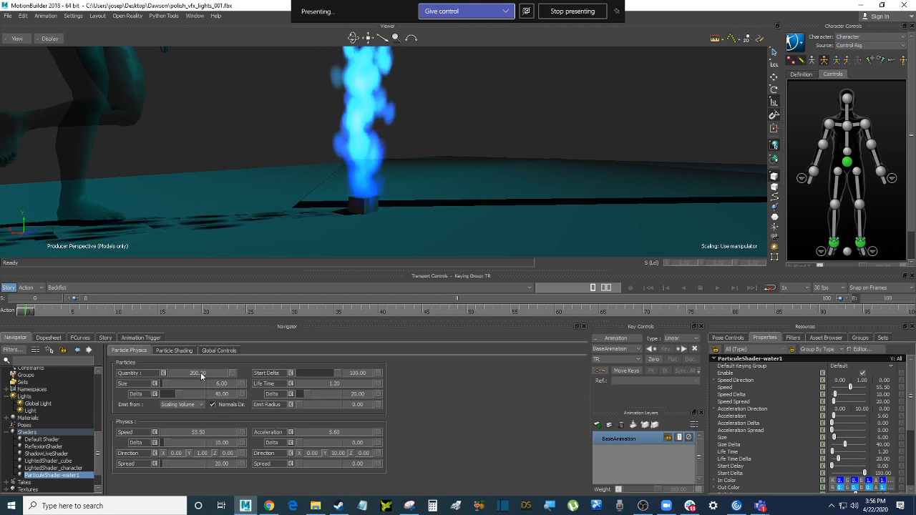
Tune the emitter to Quantity 9, Size 12.50, Size Delta 8.75 and Speed 98
{"action": "mouse_move", "coordinate": [201, 373]}
{"action": "left_mouse_down"}
{"action": "mouse_move", "coordinate": [176, 375]}
{"action": "mouse_move", "coordinate": [194, 378]}
{"action": "left_mouse_up"}
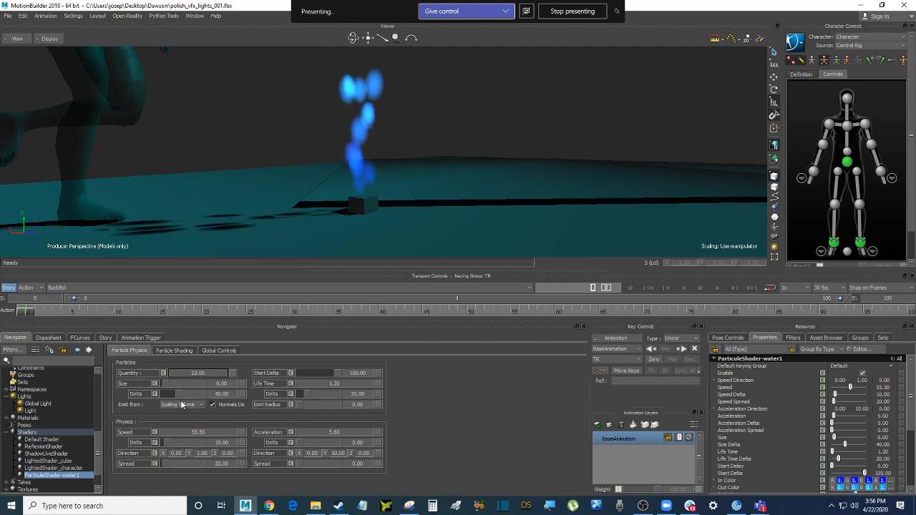
{"action": "left_click_drag", "start_coordinate": [166, 385], "coordinate": [166, 387]}
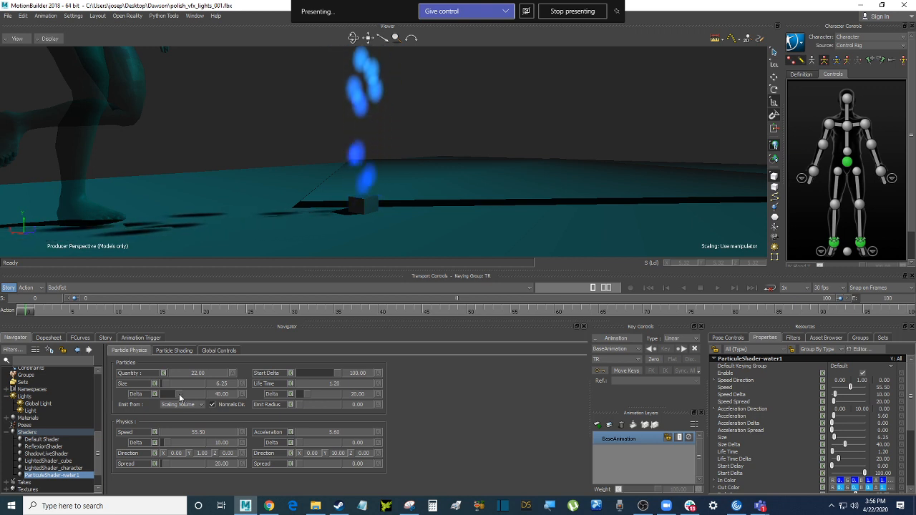
{"action": "left_click_drag", "start_coordinate": [182, 397], "coordinate": [187, 398]}
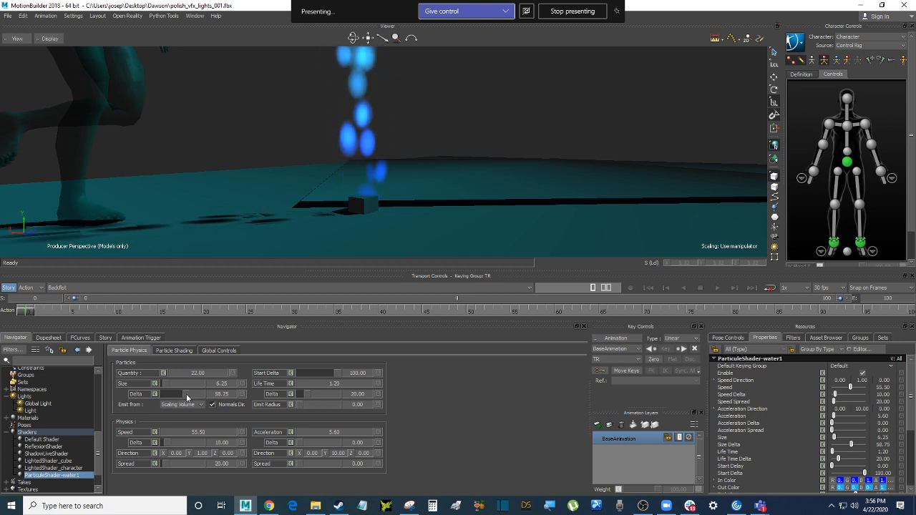
{"action": "left_click_drag", "start_coordinate": [421, 192], "coordinate": [442, 180], "text": "ctrl"}
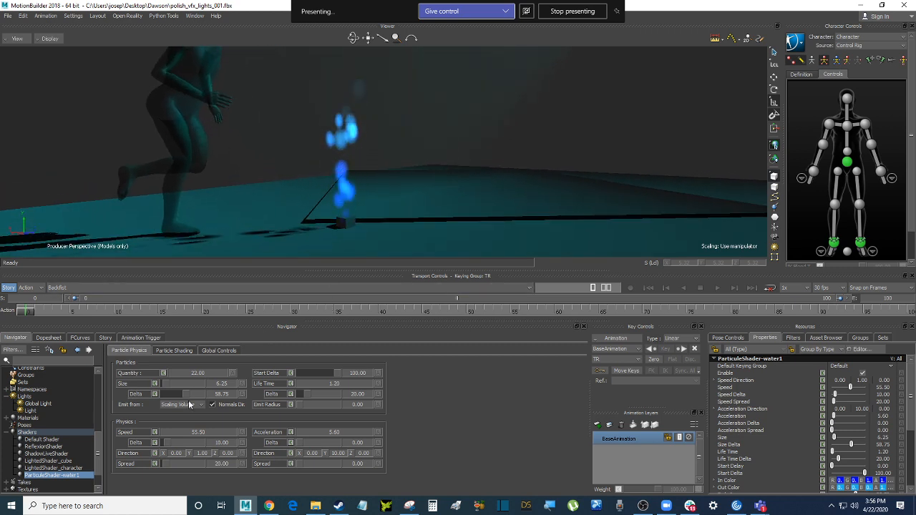
{"action": "left_click_drag", "start_coordinate": [184, 396], "coordinate": [209, 397]}
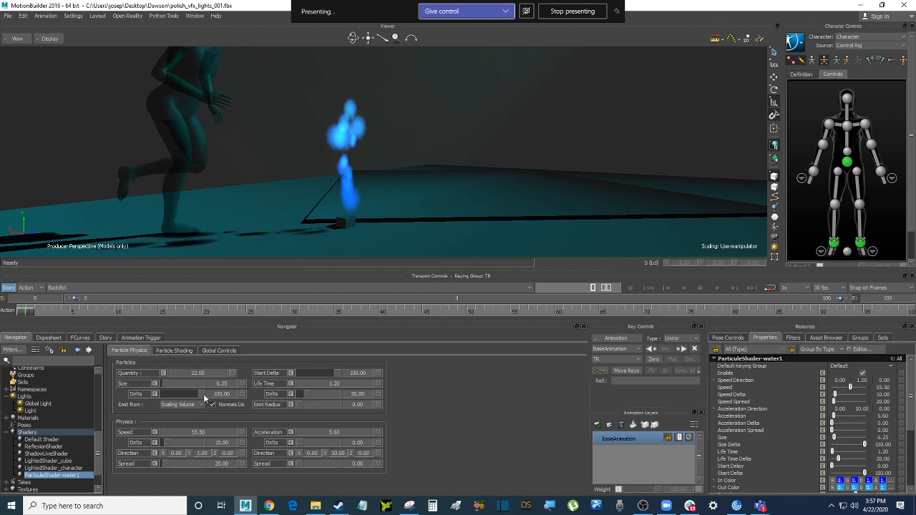
{"action": "left_click_drag", "start_coordinate": [204, 396], "coordinate": [166, 399]}
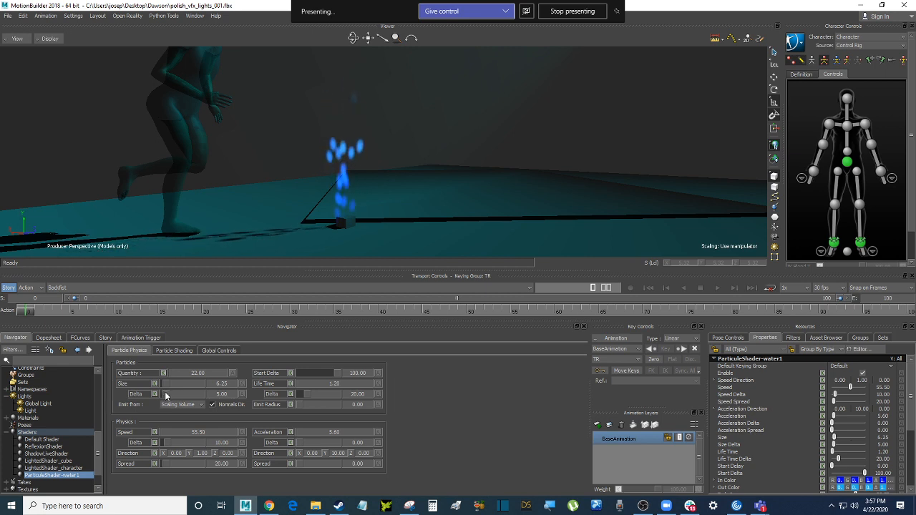
{"action": "left_click_drag", "start_coordinate": [166, 398], "coordinate": [170, 398]}
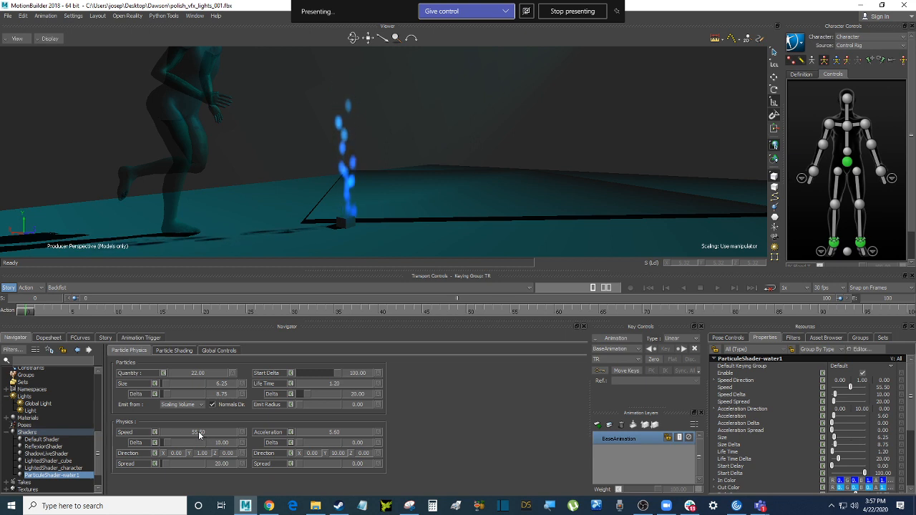
{"action": "mouse_move", "coordinate": [198, 433]}
{"action": "left_mouse_down"}
{"action": "mouse_move", "coordinate": [243, 434]}
{"action": "mouse_move", "coordinate": [197, 434]}
{"action": "left_mouse_up"}
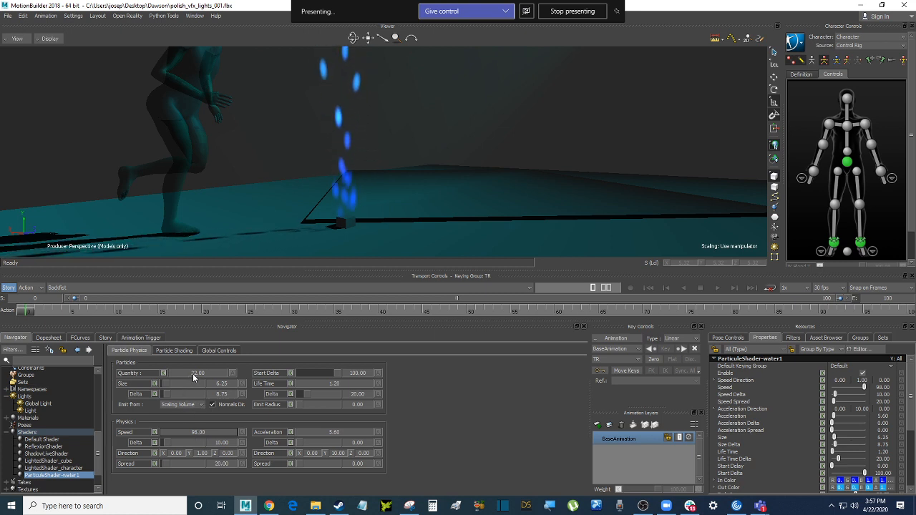
{"action": "mouse_move", "coordinate": [194, 378]}
{"action": "left_mouse_down"}
{"action": "mouse_move", "coordinate": [181, 379]}
{"action": "mouse_move", "coordinate": [198, 377]}
{"action": "left_mouse_up"}
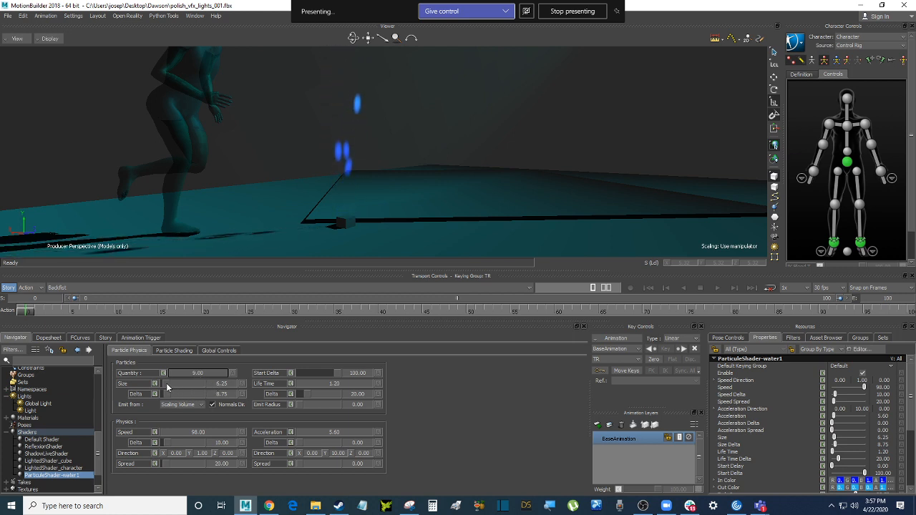
{"action": "left_click_drag", "start_coordinate": [168, 386], "coordinate": [171, 389]}
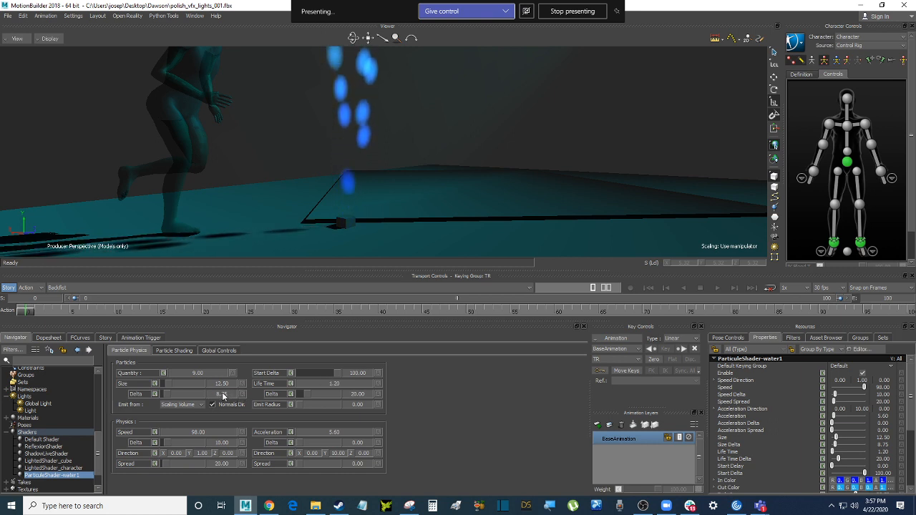
Set Size Delta 13.75, Start Delta 91, Life Time 0.15, Life Time Delta 31 and Emit Radius 6.50
{"action": "left_click_drag", "start_coordinate": [221, 397], "coordinate": [226, 397]}
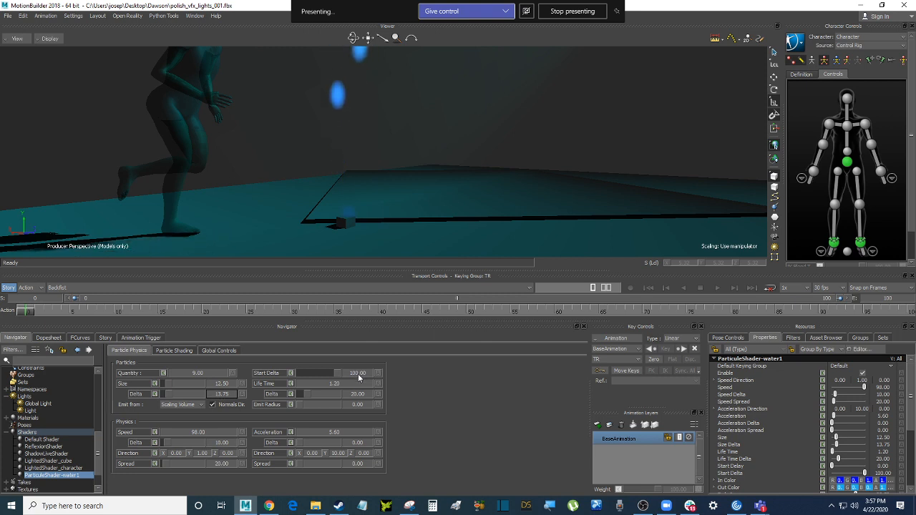
{"action": "left_click_drag", "start_coordinate": [358, 378], "coordinate": [335, 391]}
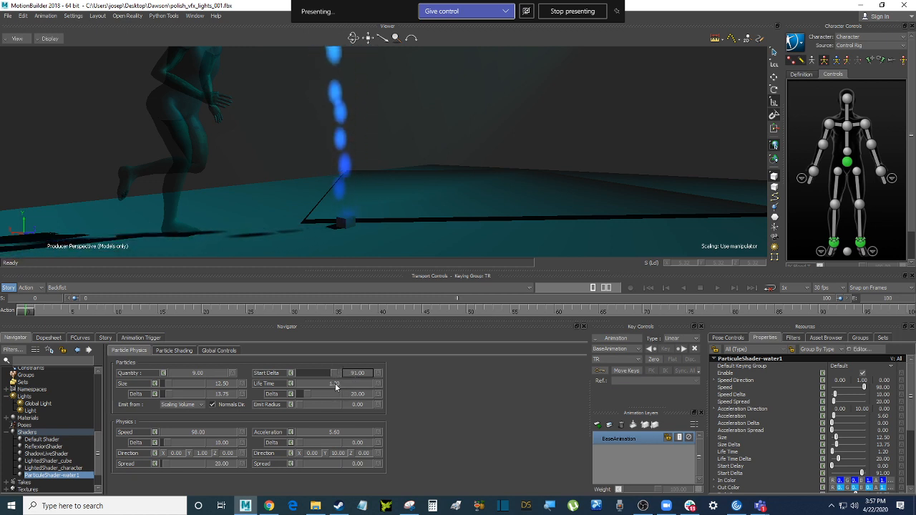
{"action": "left_click_drag", "start_coordinate": [335, 386], "coordinate": [338, 390]}
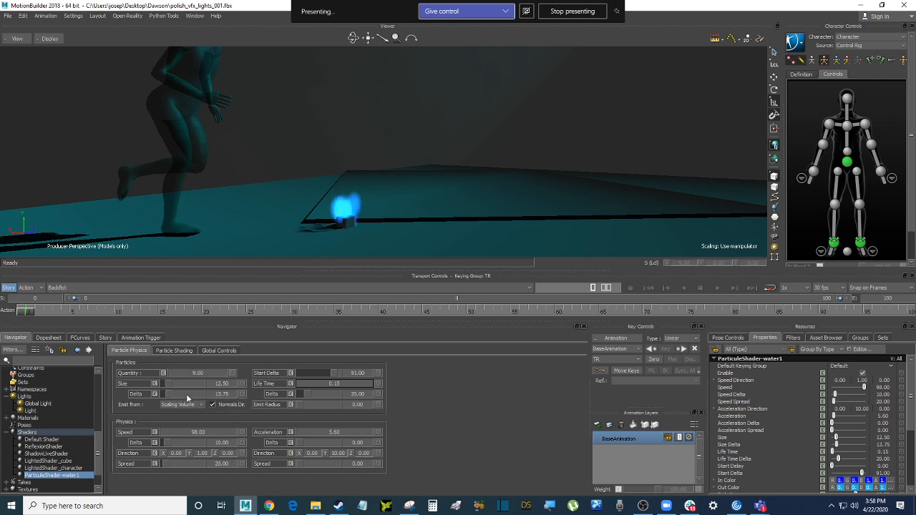
{"action": "left_click_drag", "start_coordinate": [349, 394], "coordinate": [368, 395]}
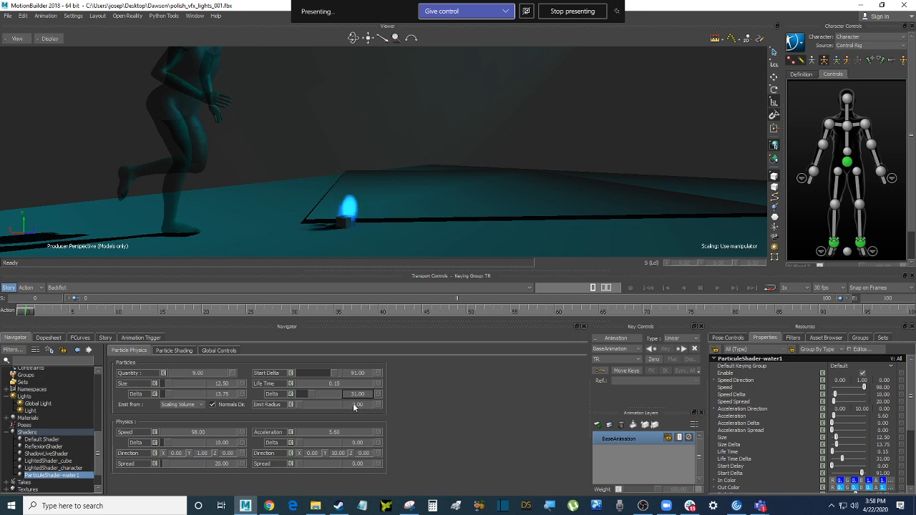
{"action": "mouse_move", "coordinate": [353, 405]}
{"action": "left_mouse_down"}
{"action": "mouse_move", "coordinate": [374, 405]}
{"action": "mouse_move", "coordinate": [341, 403]}
{"action": "mouse_move", "coordinate": [360, 406]}
{"action": "left_mouse_up"}
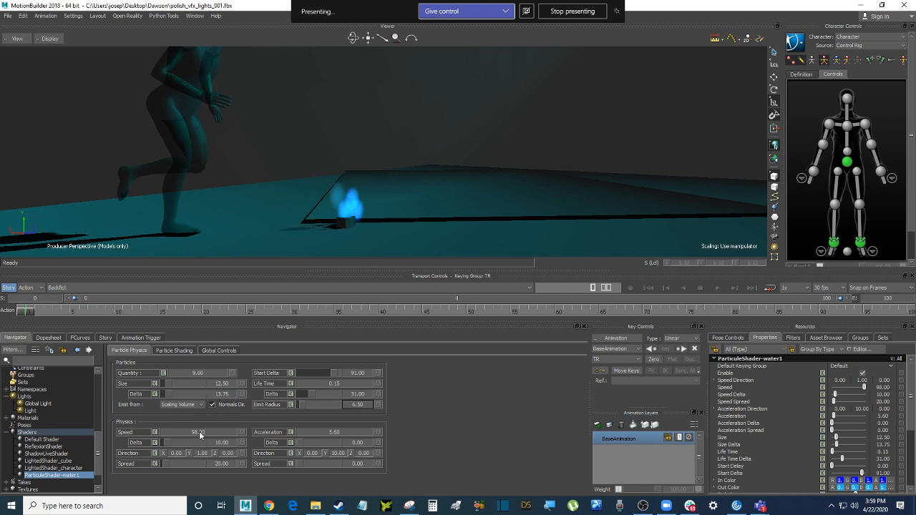
Bring the water1 emitter's Speed down to 53.50 and its Quantity down to 4.00
{"action": "left_click_drag", "start_coordinate": [196, 432], "coordinate": [200, 434]}
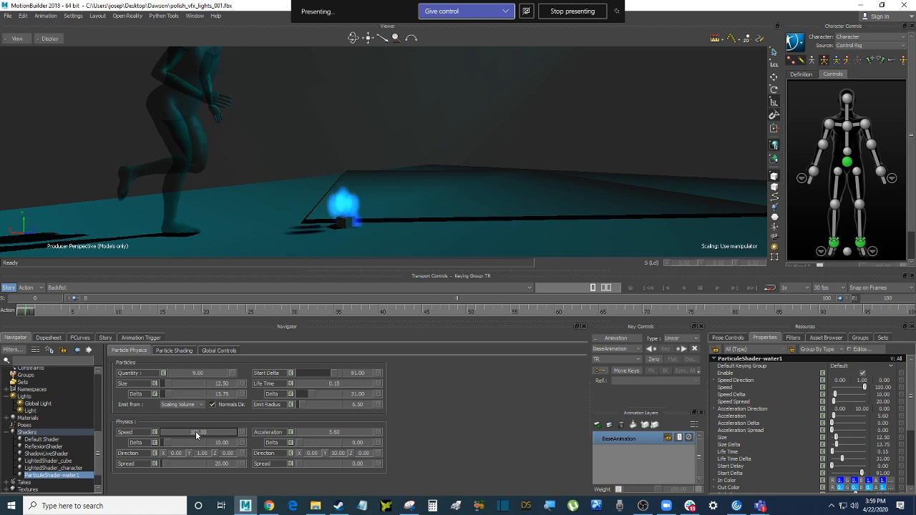
{"action": "left_click_drag", "start_coordinate": [200, 432], "coordinate": [193, 432]}
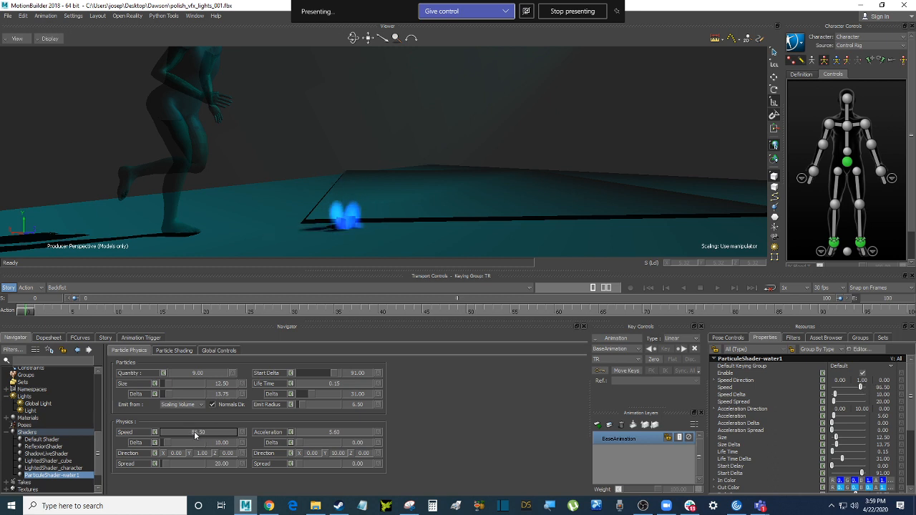
{"action": "left_click_drag", "start_coordinate": [195, 434], "coordinate": [195, 434]}
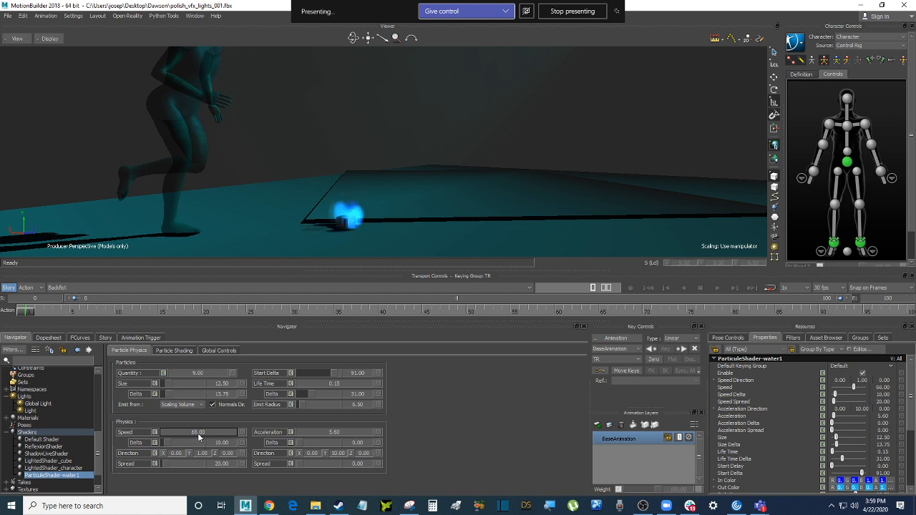
{"action": "left_click_drag", "start_coordinate": [197, 433], "coordinate": [197, 436]}
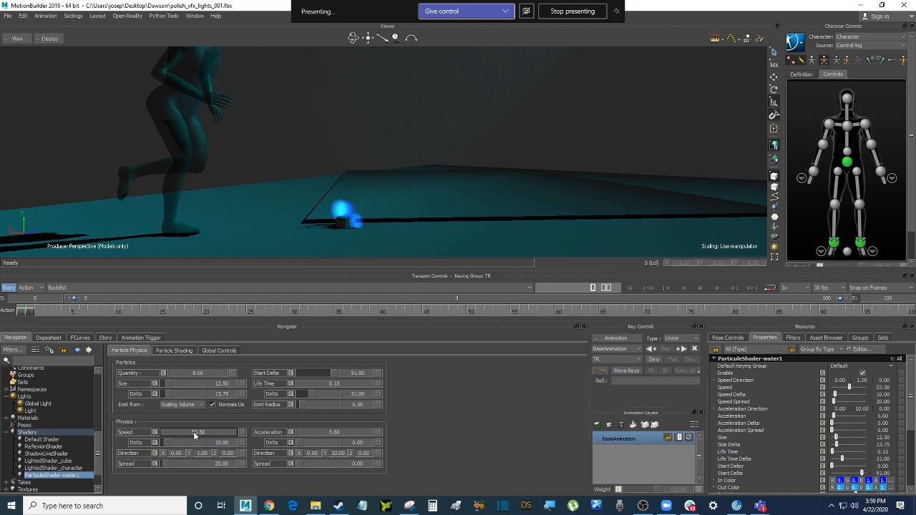
{"action": "left_click_drag", "start_coordinate": [201, 375], "coordinate": [157, 384]}
{"action": "left_click_drag", "start_coordinate": [196, 374], "coordinate": [192, 379]}
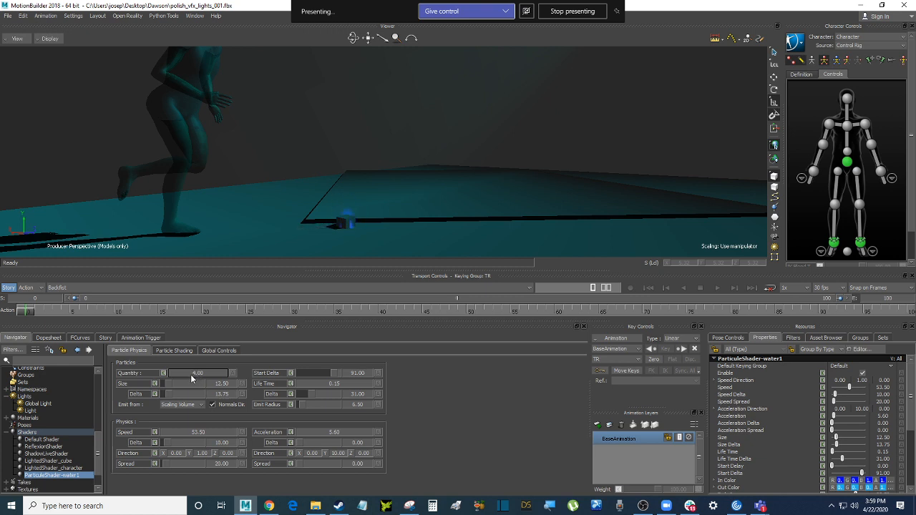
{"action": "left_click", "coordinate": [171, 350]}
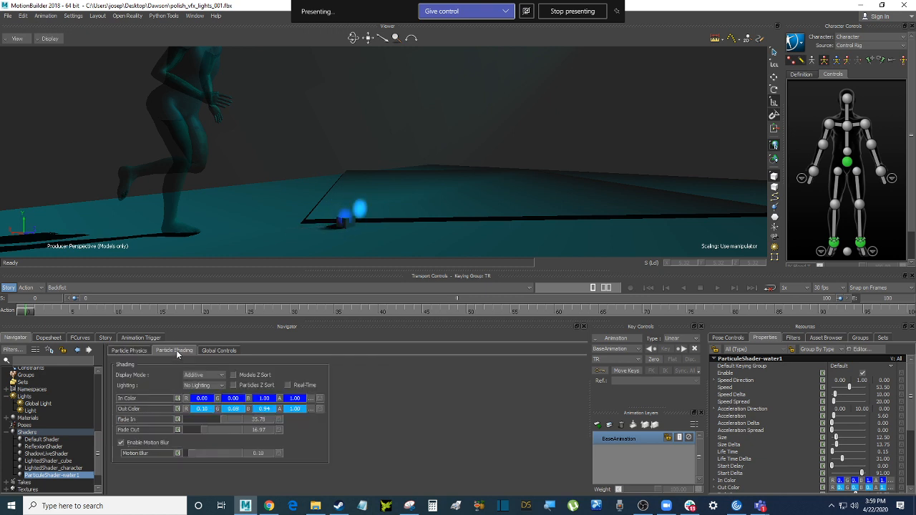
{"action": "left_click", "coordinate": [144, 352]}
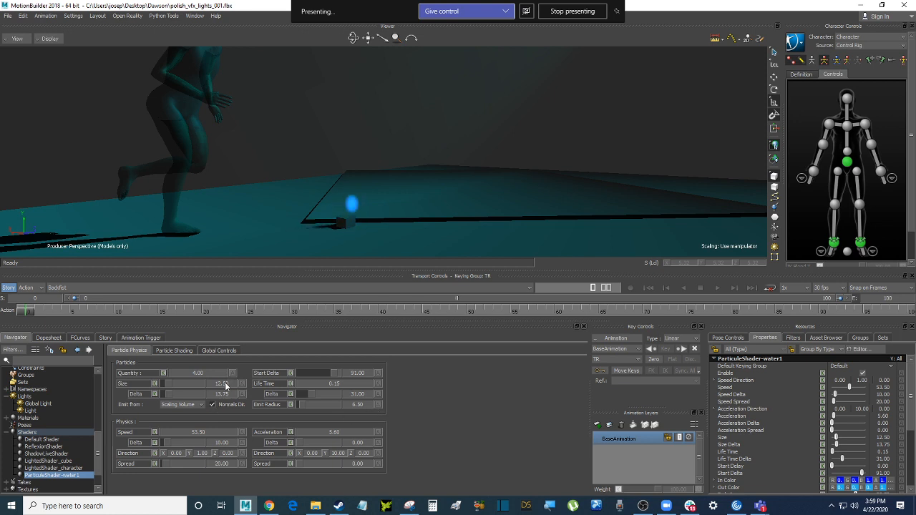
{"action": "left_click_drag", "start_coordinate": [224, 385], "coordinate": [178, 388]}
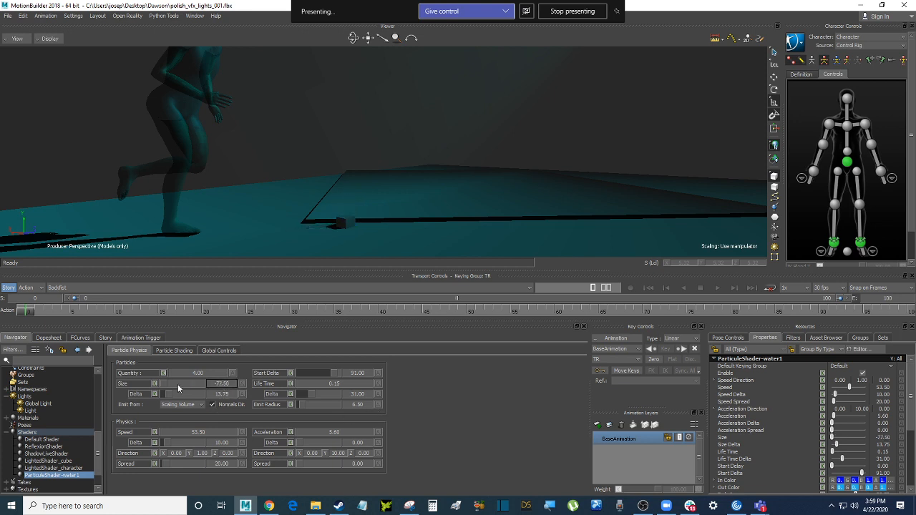
{"action": "double_click", "coordinate": [223, 384]}
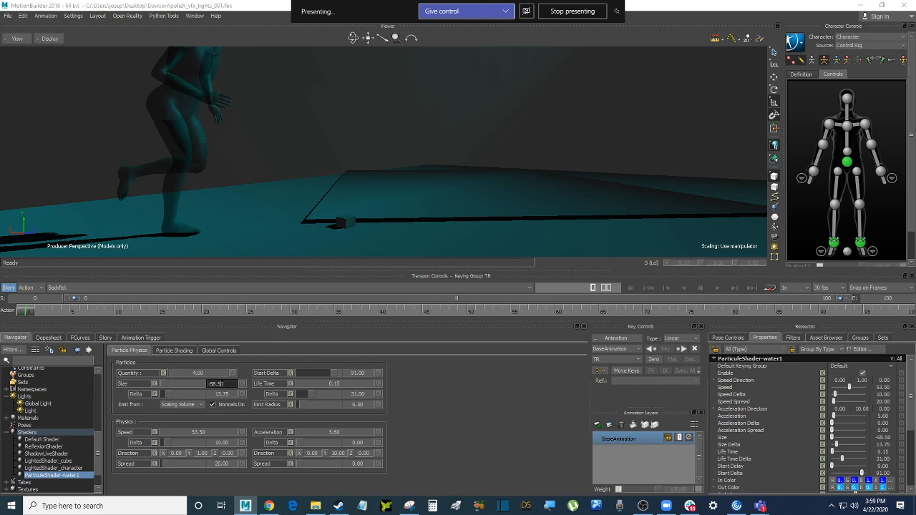
{"action": "left_click_drag", "start_coordinate": [223, 384], "coordinate": [201, 387]}
{"action": "type", "text": "1250"}
{"action": "key", "text": "Return"}
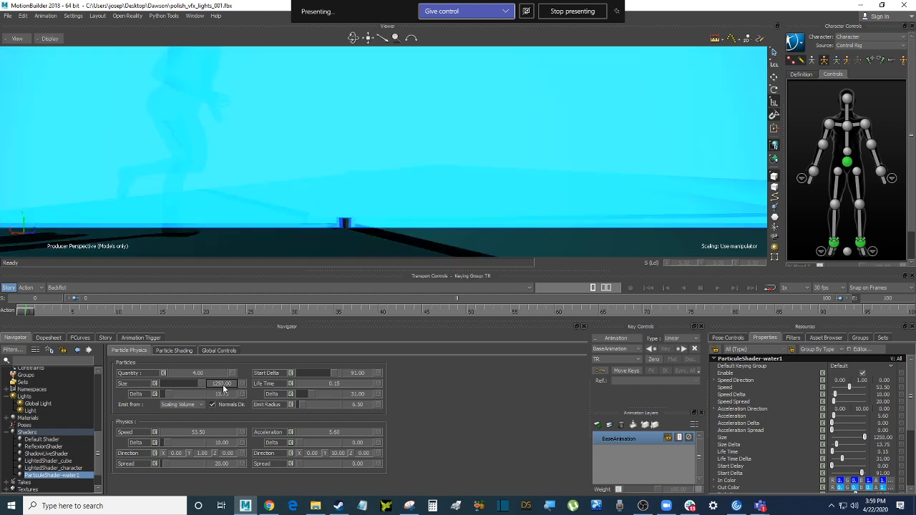
{"action": "double_click", "coordinate": [225, 385]}
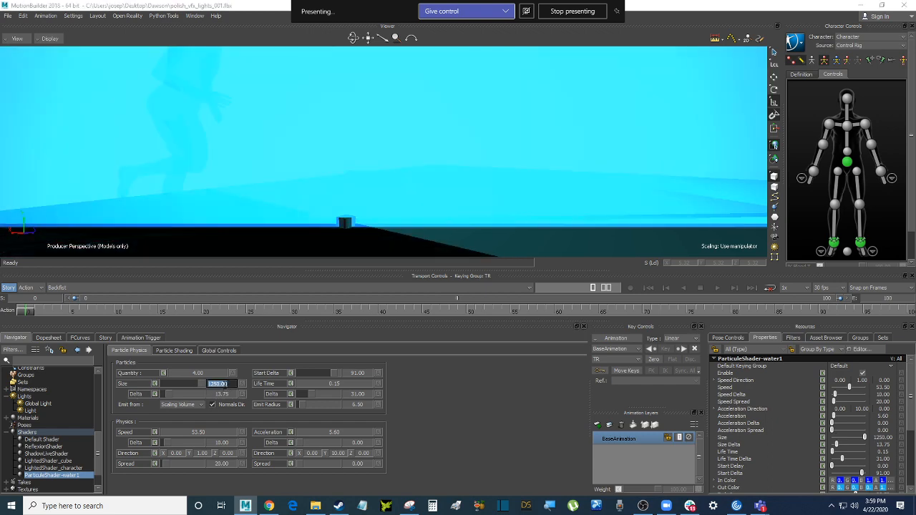
{"action": "type", "text": "12"}
{"action": "key", "text": "Return"}
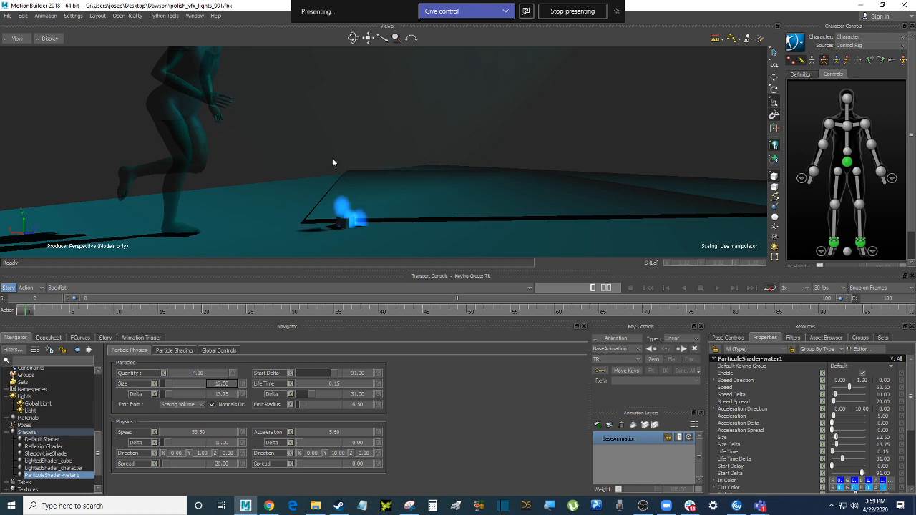
{"action": "left_click_drag", "start_coordinate": [334, 159], "coordinate": [394, 153], "text": "alt"}
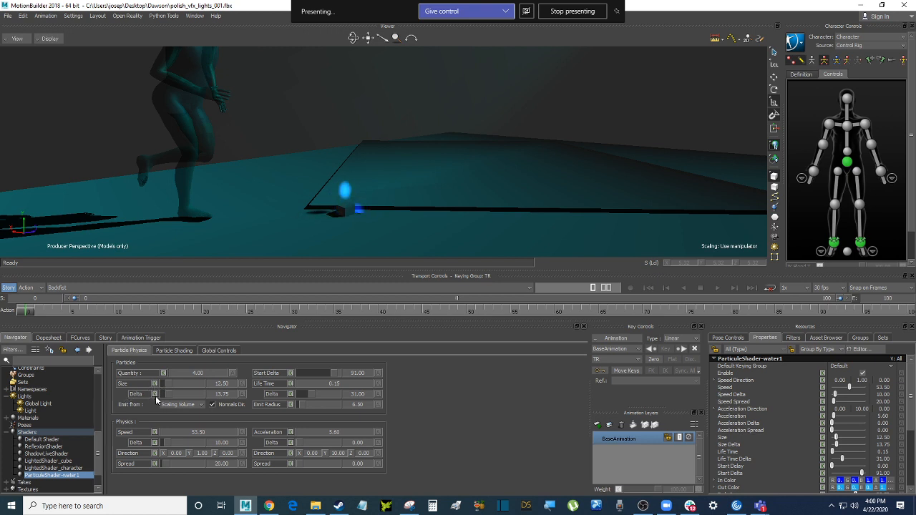
{"action": "scroll", "coordinate": [99, 441], "scroll_direction": "down", "scroll_amount": 1}
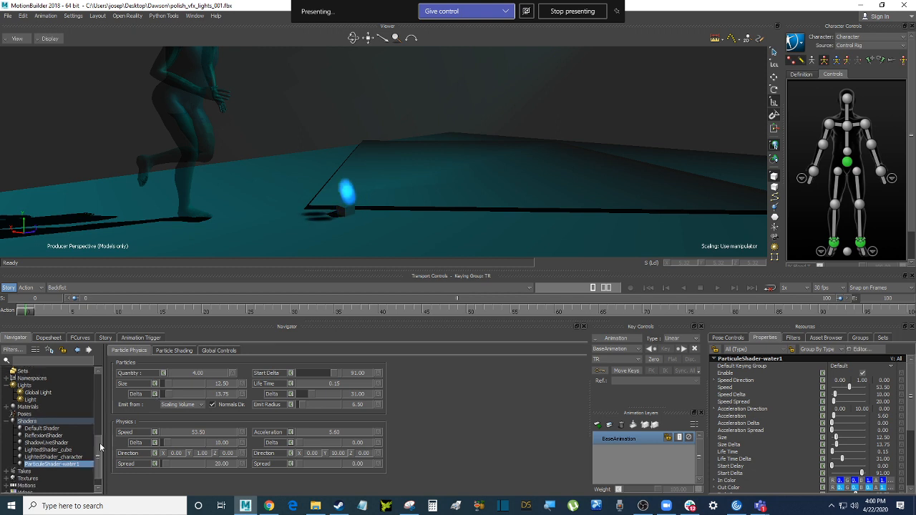
Duplicate the Cube with its ParticuleShader-water1 into Cube 1 and expand Cube 1
{"action": "left_click", "coordinate": [347, 212]}
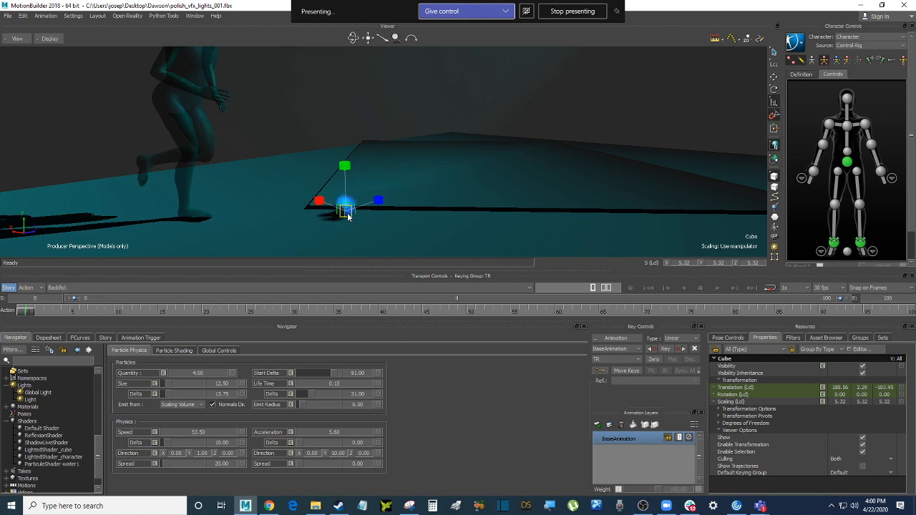
{"action": "scroll", "coordinate": [97, 446], "scroll_direction": "down", "scroll_amount": 2}
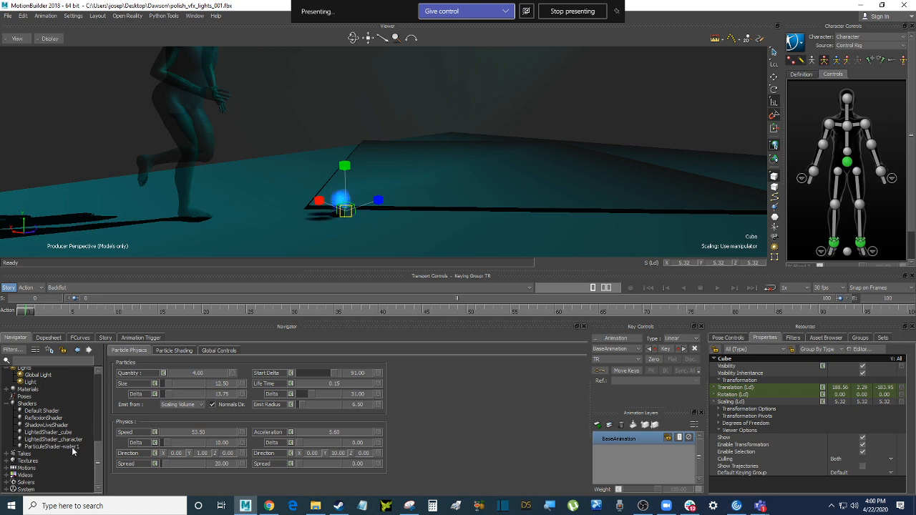
{"action": "left_click", "coordinate": [74, 449]}
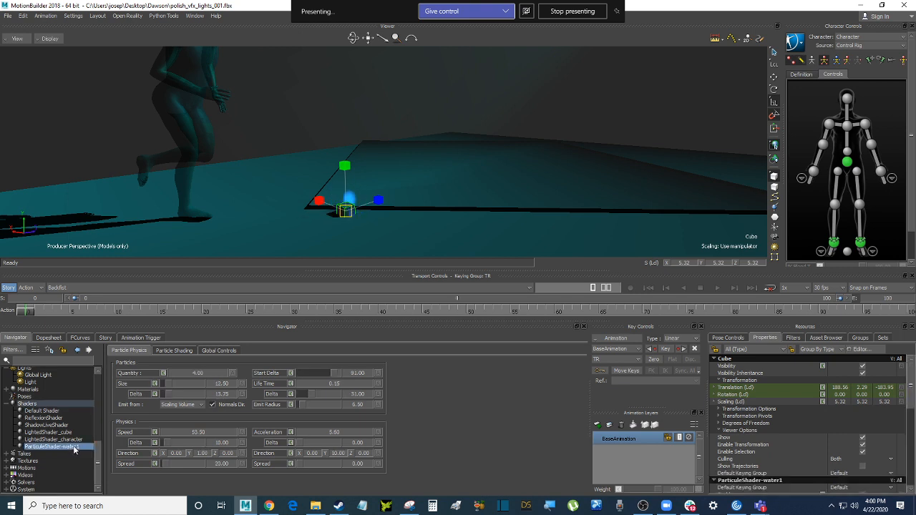
{"action": "left_click_drag", "start_coordinate": [99, 452], "coordinate": [102, 416]}
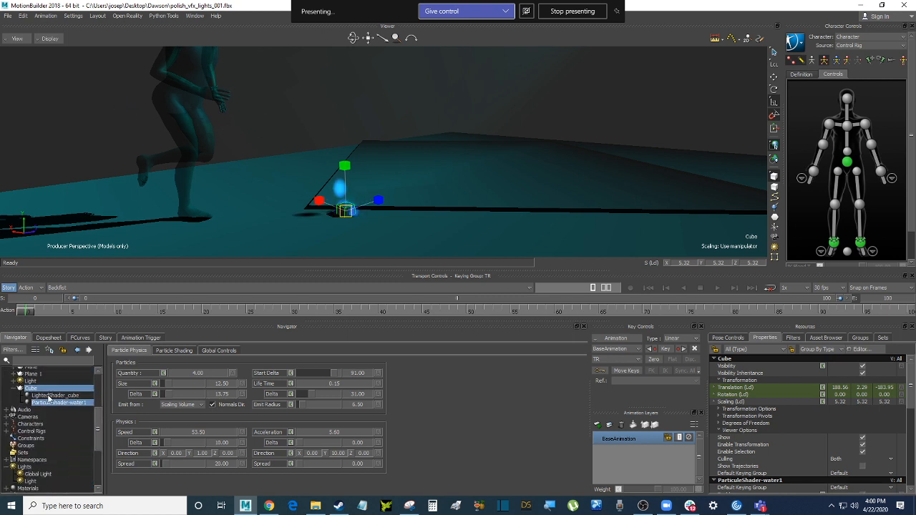
{"action": "left_click", "coordinate": [63, 390]}
{"action": "left_click", "coordinate": [79, 405], "text": "ctrl"}
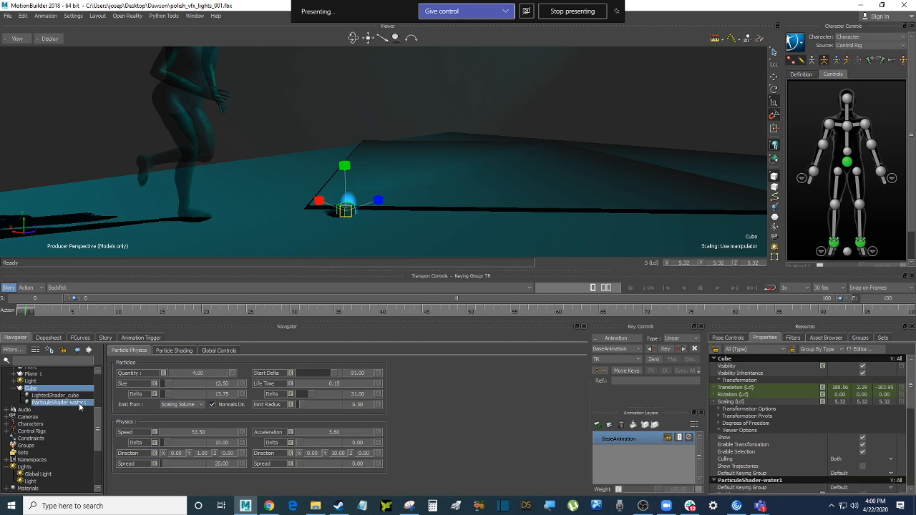
{"action": "right_click", "coordinate": [77, 406]}
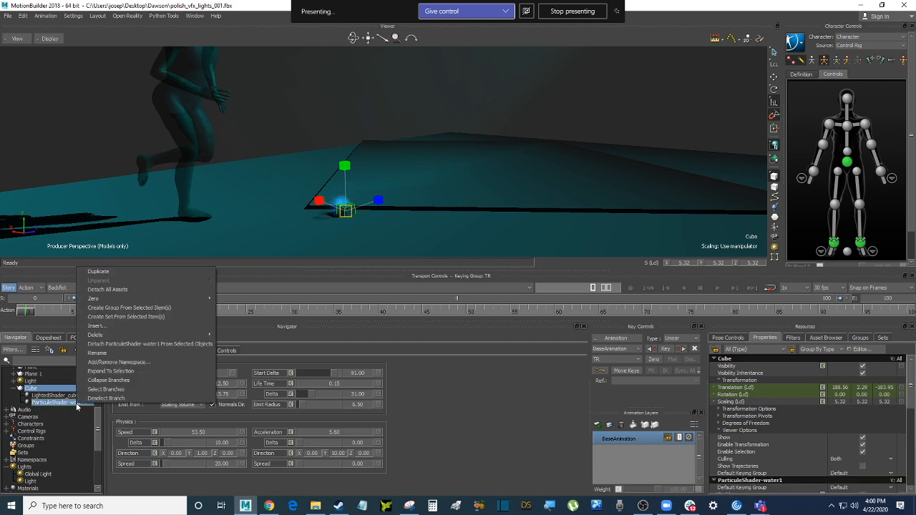
{"action": "left_click", "coordinate": [137, 272]}
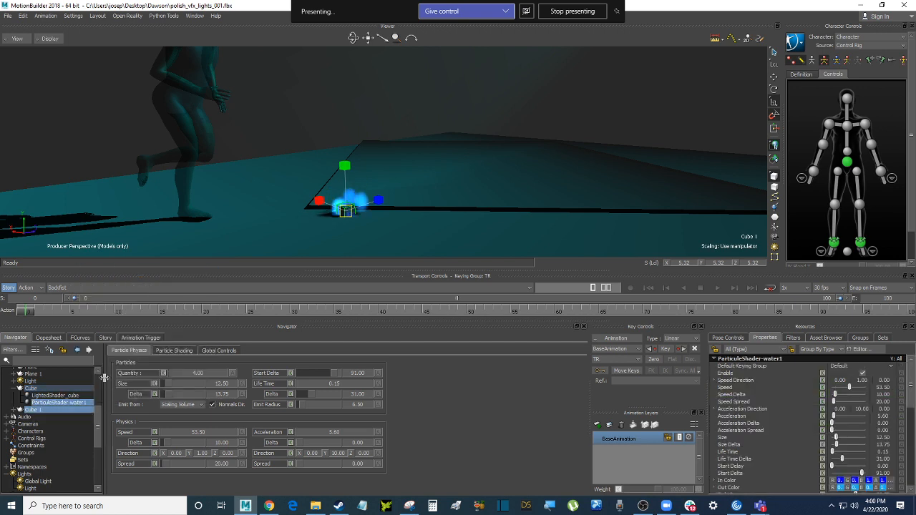
{"action": "left_click", "coordinate": [19, 409]}
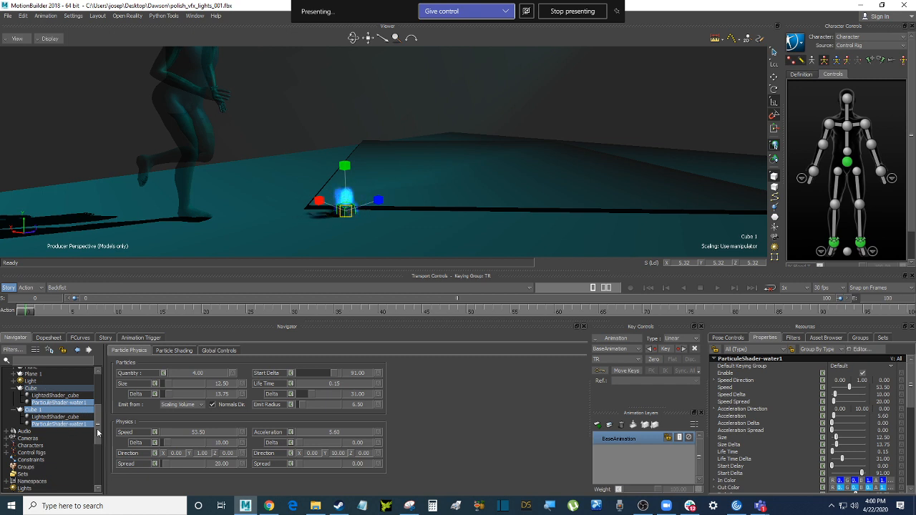
Display ParticuleShader-water2's copied settings: Quantity 4.00, Speed 53.50, Size 12.50
{"action": "scroll", "coordinate": [99, 433], "scroll_direction": "down", "scroll_amount": 5}
{"action": "left_click", "coordinate": [79, 466]}
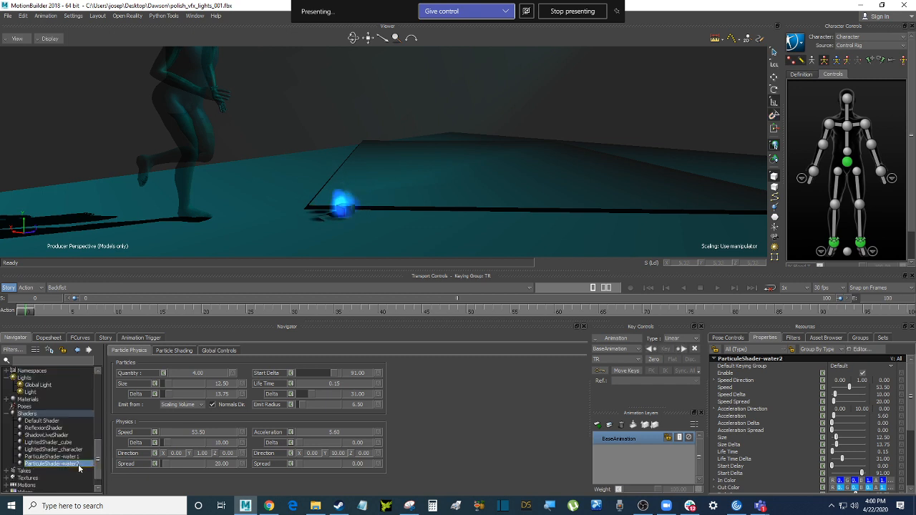
{"action": "mouse_move", "coordinate": [98, 452]}
{"action": "left_mouse_down"}
{"action": "mouse_move", "coordinate": [103, 411]}
{"action": "mouse_move", "coordinate": [102, 454]}
{"action": "left_mouse_up"}
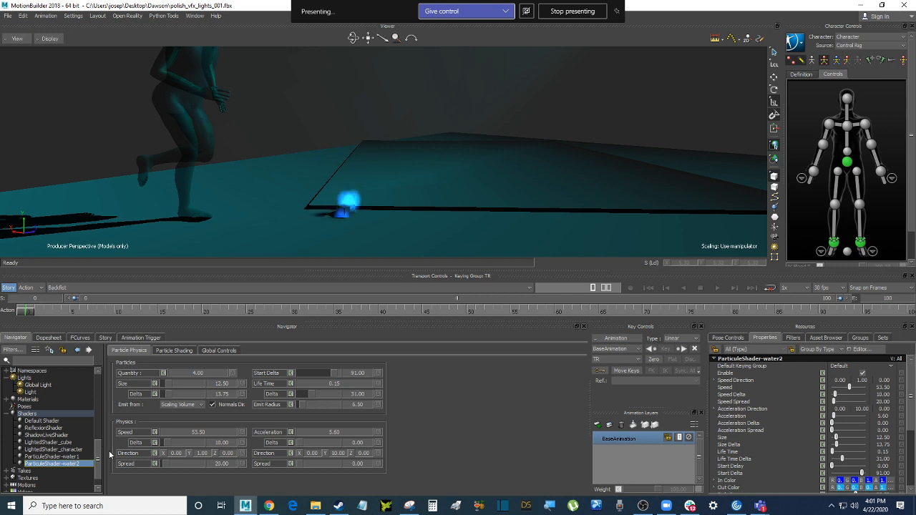
{"action": "mouse_move", "coordinate": [99, 454]}
{"action": "left_mouse_down"}
{"action": "mouse_move", "coordinate": [103, 417]}
{"action": "mouse_move", "coordinate": [103, 452]}
{"action": "left_mouse_up"}
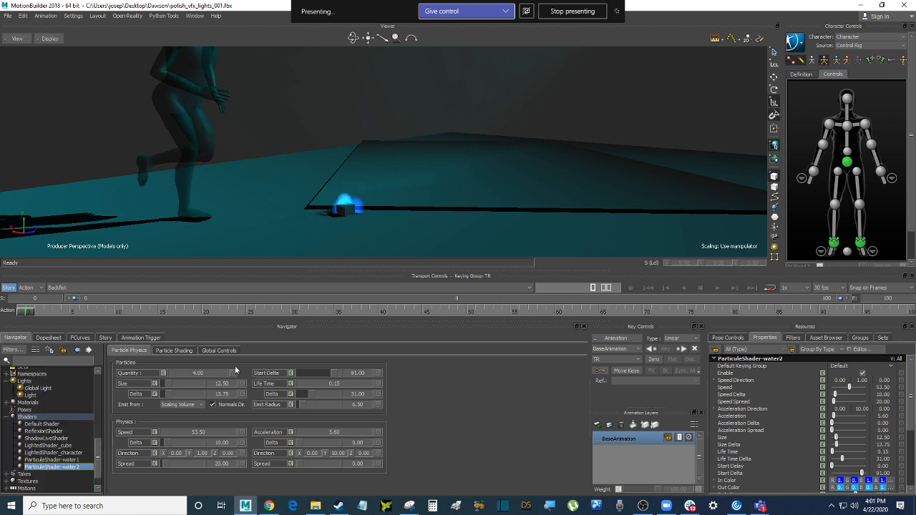
Return to ParticuleShader-water1, move the timeline to frame 4 and pick its Size property
{"action": "left_click", "coordinate": [79, 460]}
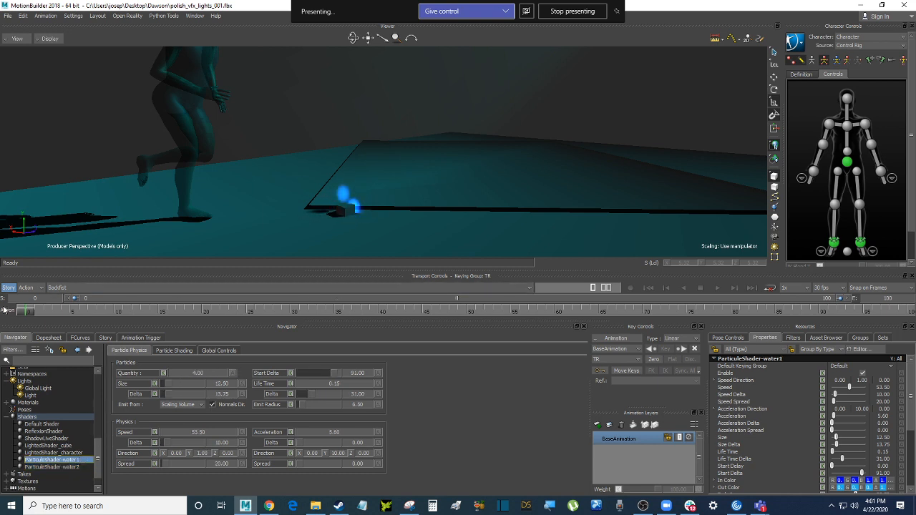
{"action": "left_click_drag", "start_coordinate": [28, 313], "coordinate": [104, 312]}
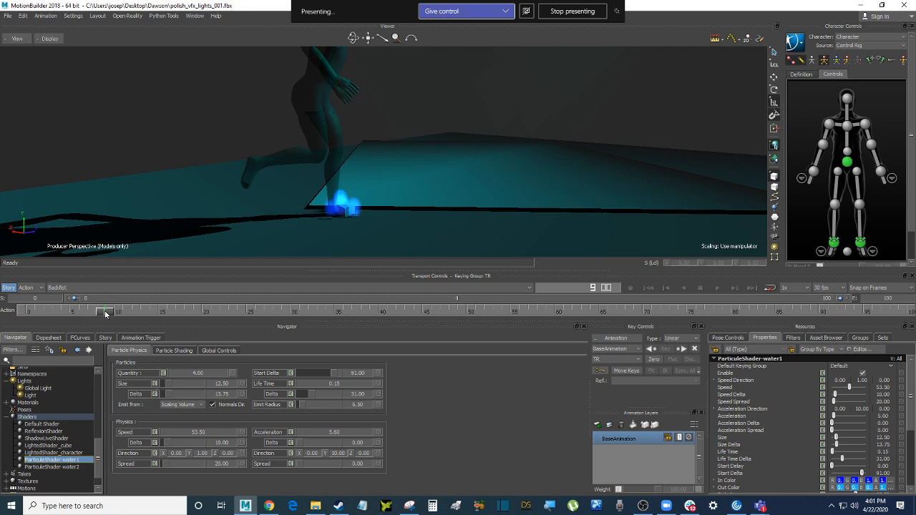
{"action": "left_click_drag", "start_coordinate": [100, 313], "coordinate": [64, 312]}
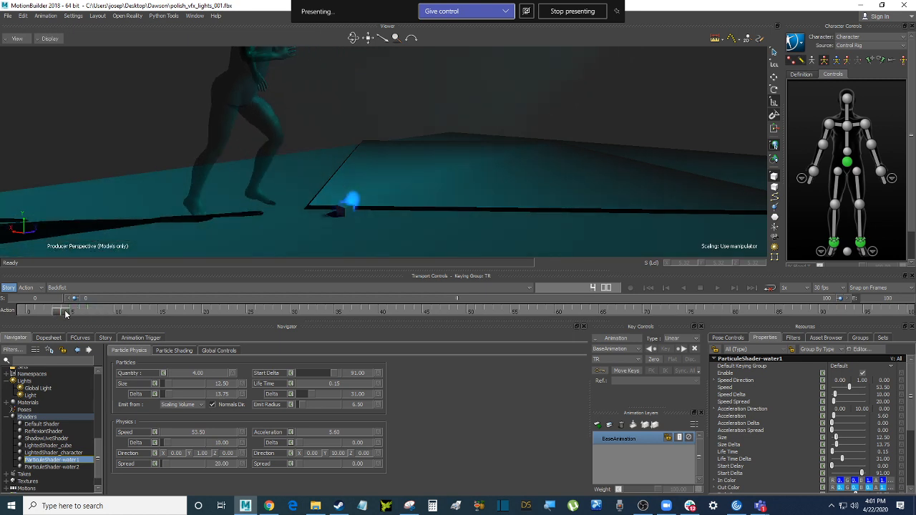
{"action": "left_click", "coordinate": [130, 385]}
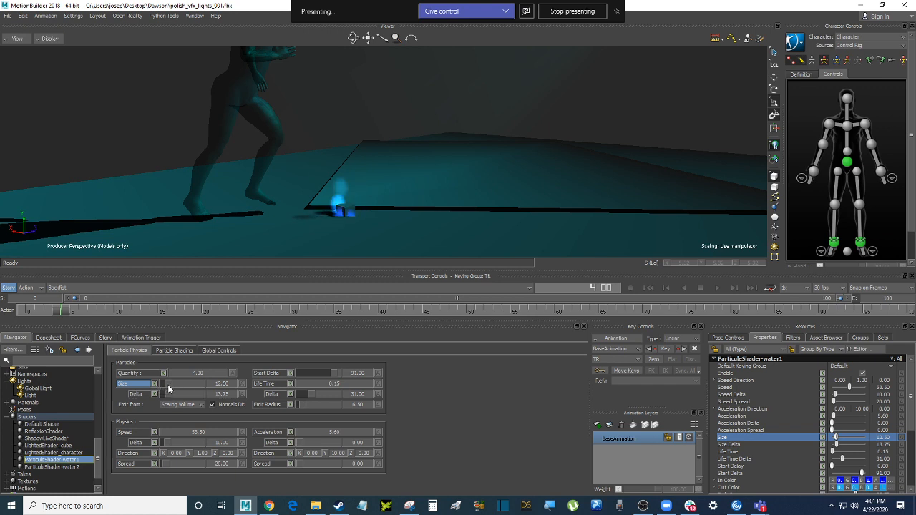
Key water1's particle Size at 0 on frame 4, keeping only Size chosen for keying
{"action": "left_click_drag", "start_coordinate": [166, 386], "coordinate": [153, 386]}
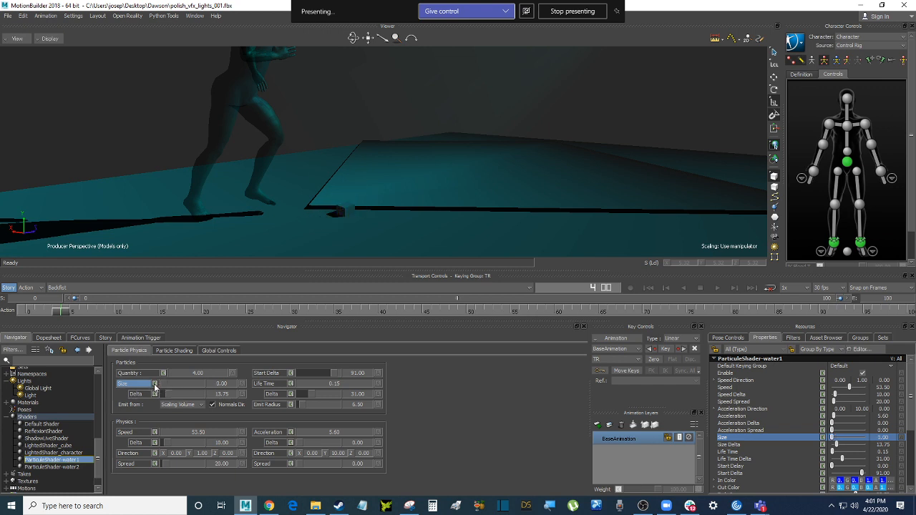
{"action": "left_click", "coordinate": [154, 384]}
{"action": "left_click_drag", "start_coordinate": [62, 312], "coordinate": [75, 313]}
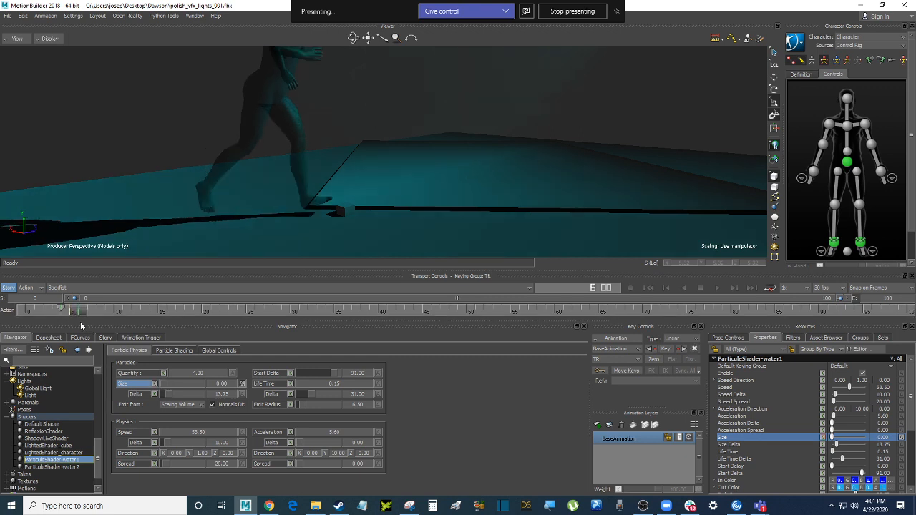
{"action": "left_click", "coordinate": [140, 397], "text": "ctrl"}
{"action": "left_click", "coordinate": [138, 386], "text": "ctrl"}
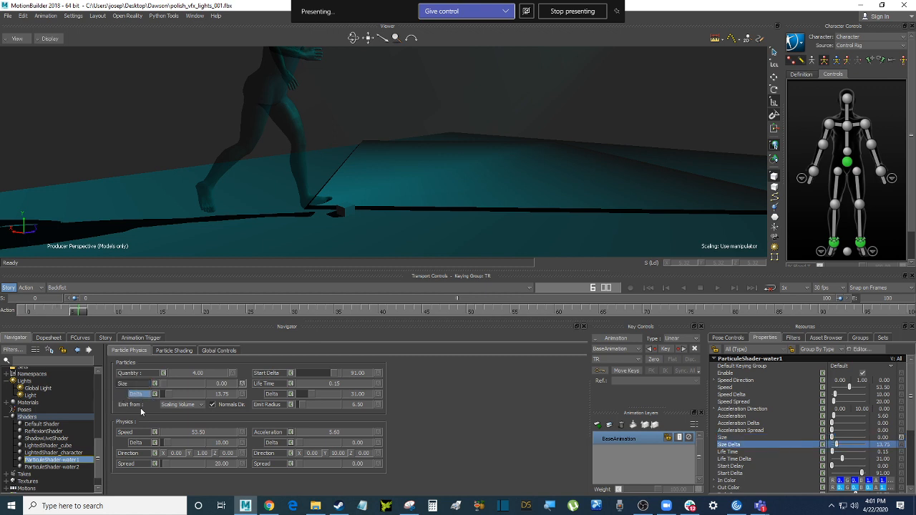
{"action": "left_click", "coordinate": [138, 385], "text": "ctrl"}
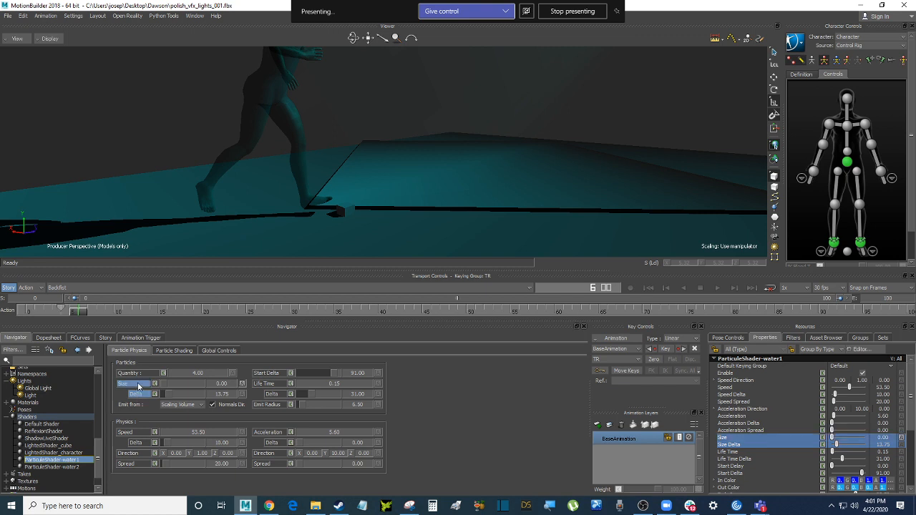
{"action": "left_click", "coordinate": [135, 385], "text": "ctrl"}
{"action": "left_click", "coordinate": [129, 386], "text": "ctrl"}
{"action": "left_click", "coordinate": [137, 394], "text": "ctrl"}
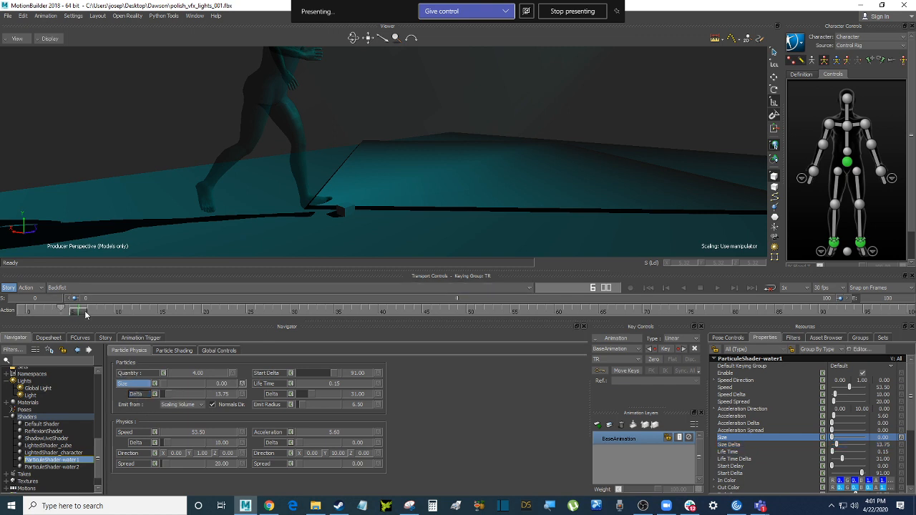
Key Size at 12.50 around frame 9 so the blue flame swells
{"action": "left_click_drag", "start_coordinate": [84, 314], "coordinate": [109, 314]}
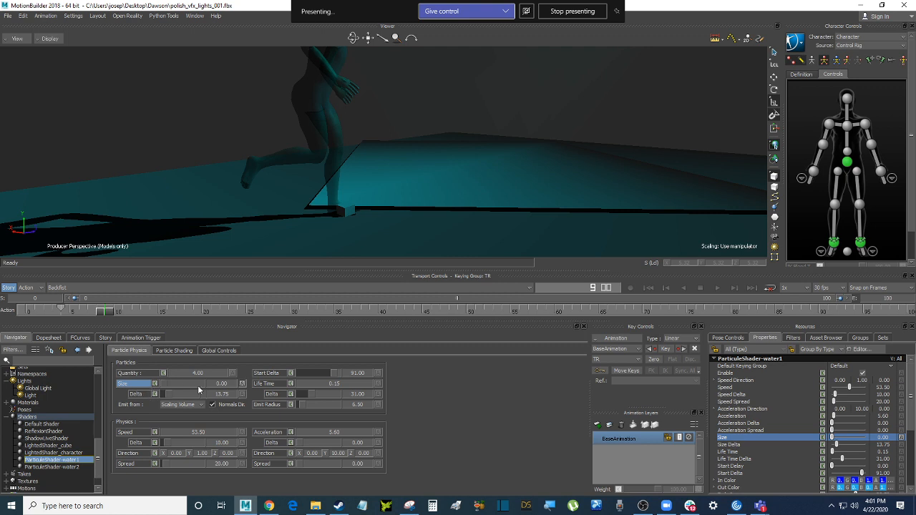
{"action": "left_click_drag", "start_coordinate": [164, 387], "coordinate": [168, 387]}
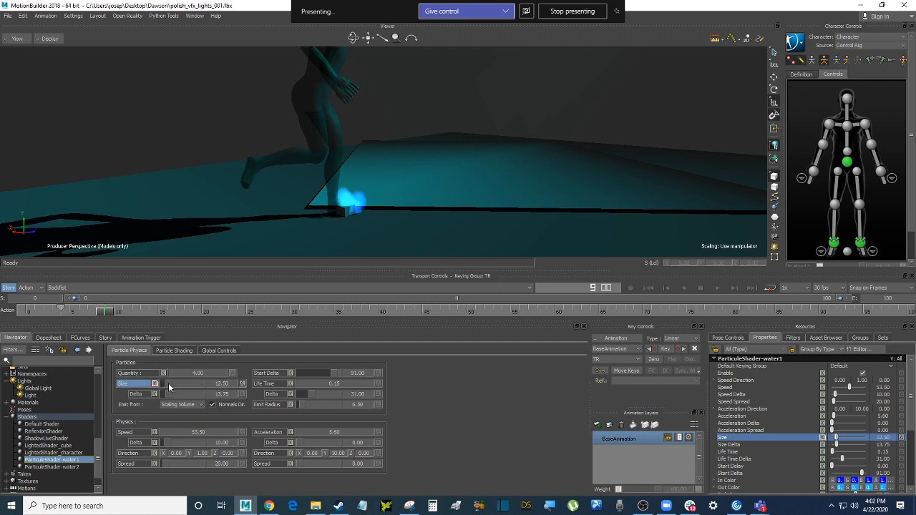
{"action": "left_click", "coordinate": [156, 384]}
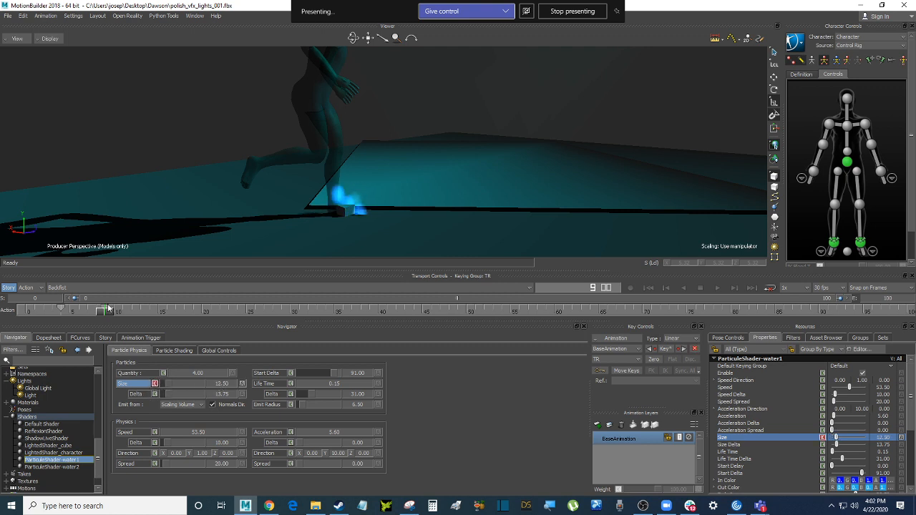
{"action": "left_click_drag", "start_coordinate": [109, 314], "coordinate": [157, 319]}
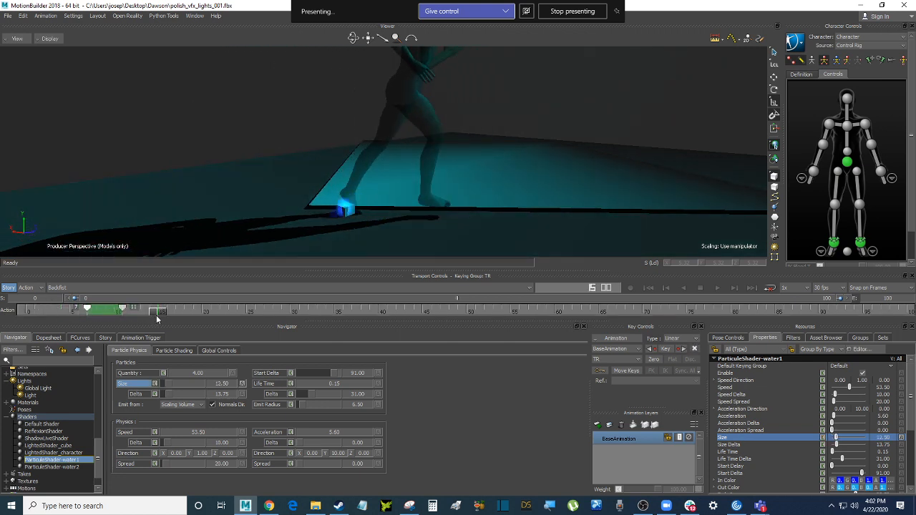
Paste a copy of the first Size key near frame 15 so Size returns to 0
{"action": "right_click", "coordinate": [87, 309]}
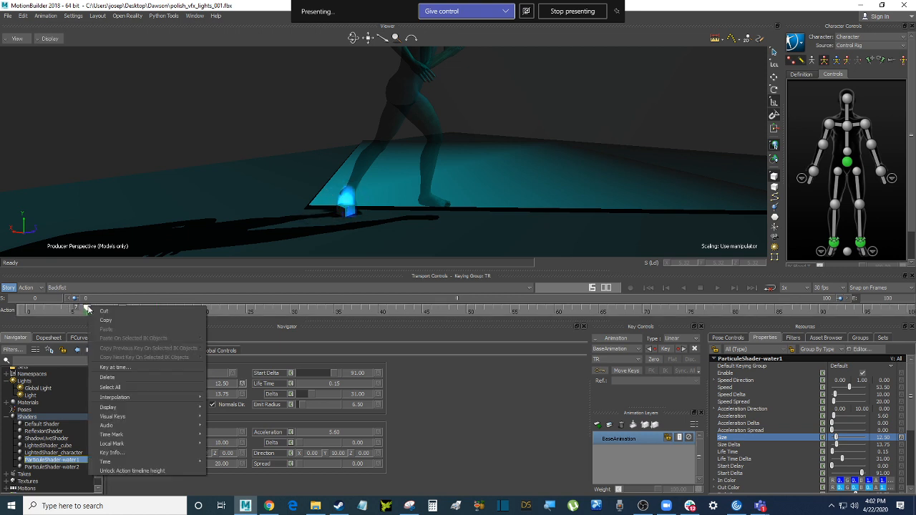
{"action": "left_click", "coordinate": [115, 326]}
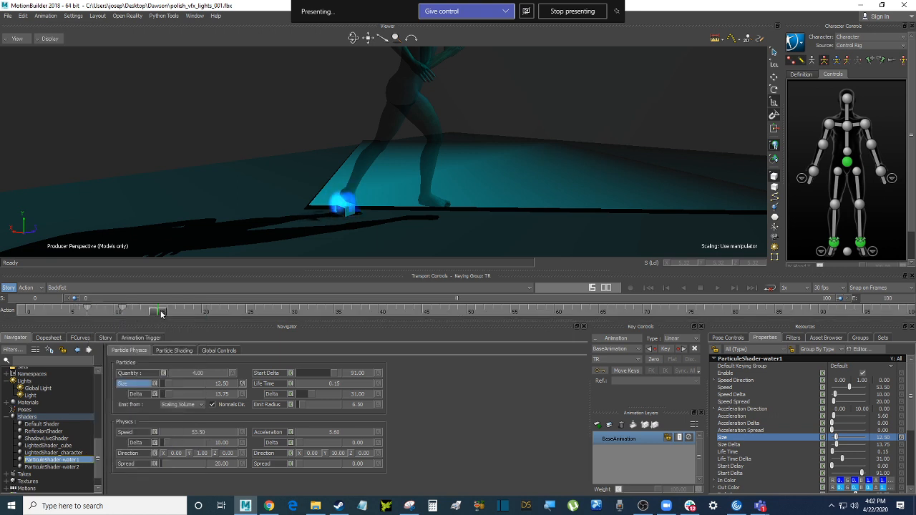
{"action": "right_click", "coordinate": [158, 310]}
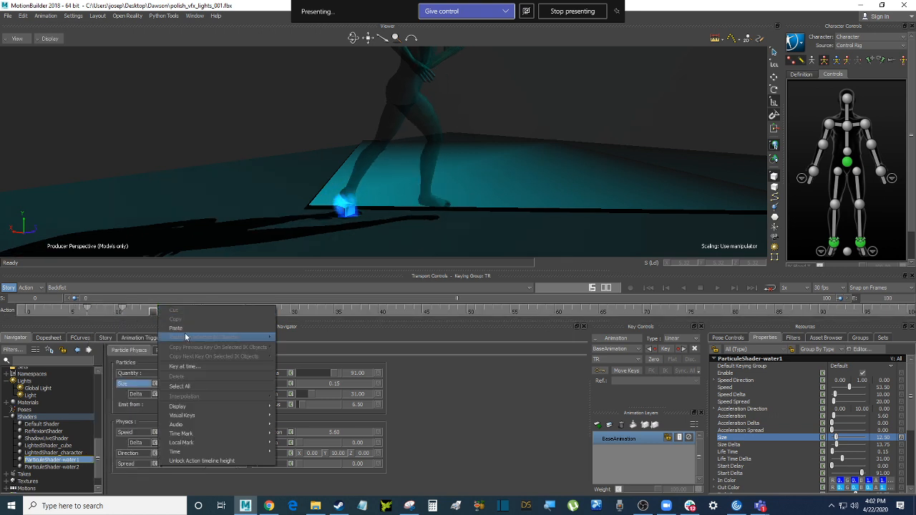
{"action": "left_click", "coordinate": [177, 329]}
{"action": "left_click_drag", "start_coordinate": [157, 314], "coordinate": [201, 313]}
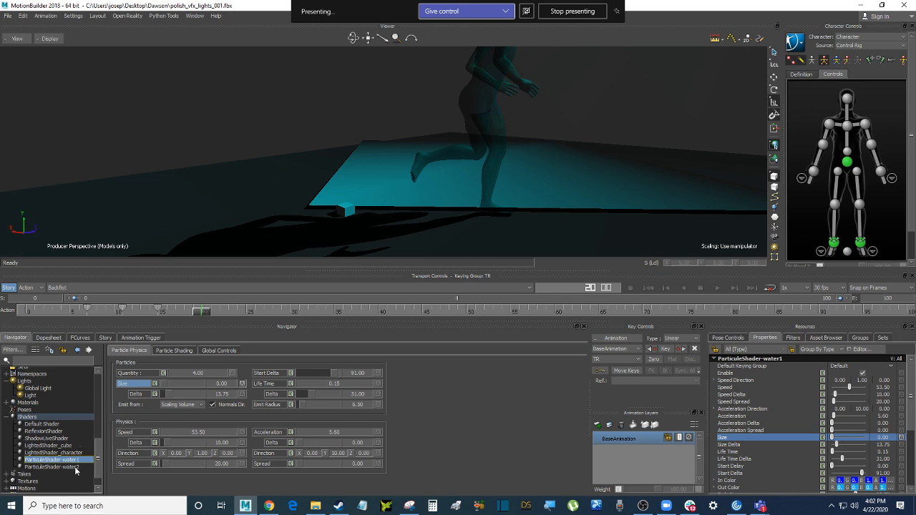
{"action": "left_click", "coordinate": [52, 467]}
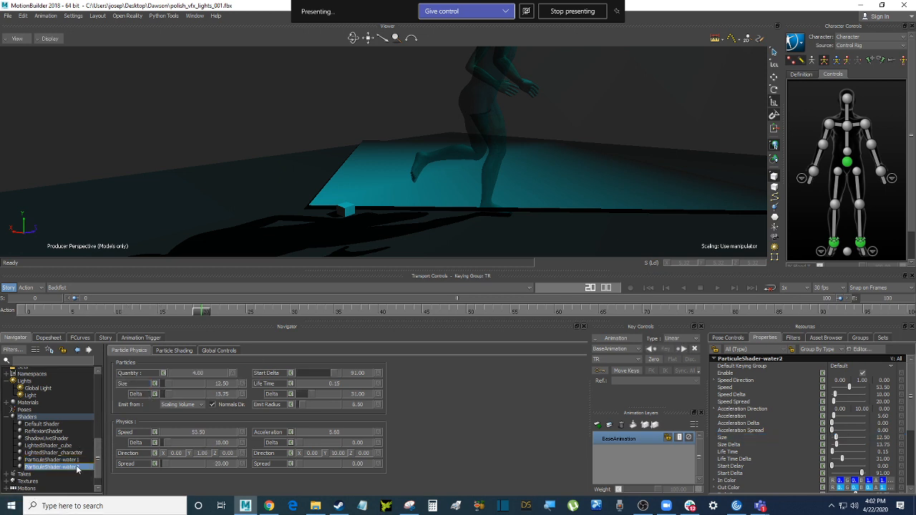
Compare Navigator selections of Cube 1, LightedShader_cube and ParticuleShader-water1, ending with Cube 1 plus water1
{"action": "scroll", "coordinate": [87, 466], "scroll_direction": "up", "scroll_amount": 4}
{"action": "scroll", "coordinate": [86, 467], "scroll_direction": "up", "scroll_amount": 8}
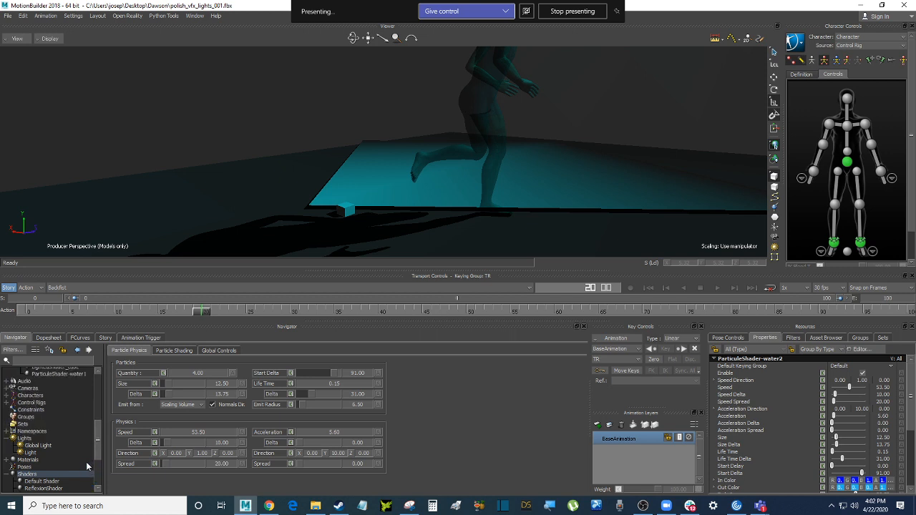
{"action": "left_click", "coordinate": [45, 389]}
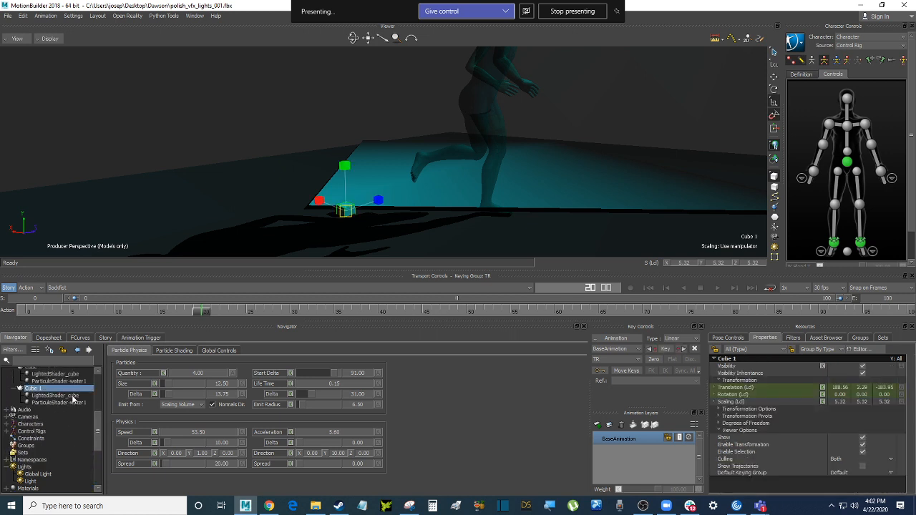
{"action": "left_click", "coordinate": [80, 403], "text": "ctrl"}
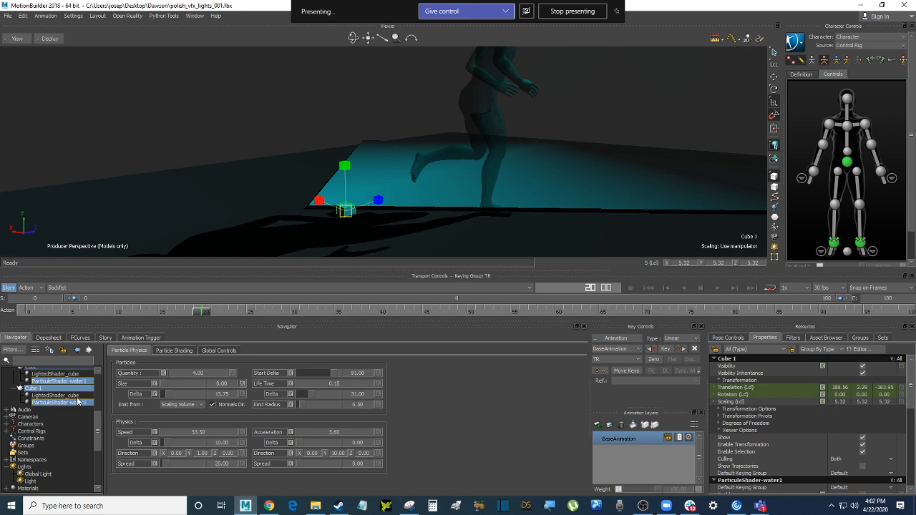
{"action": "left_click", "coordinate": [57, 396], "text": "ctrl"}
{"action": "left_click", "coordinate": [35, 383]}
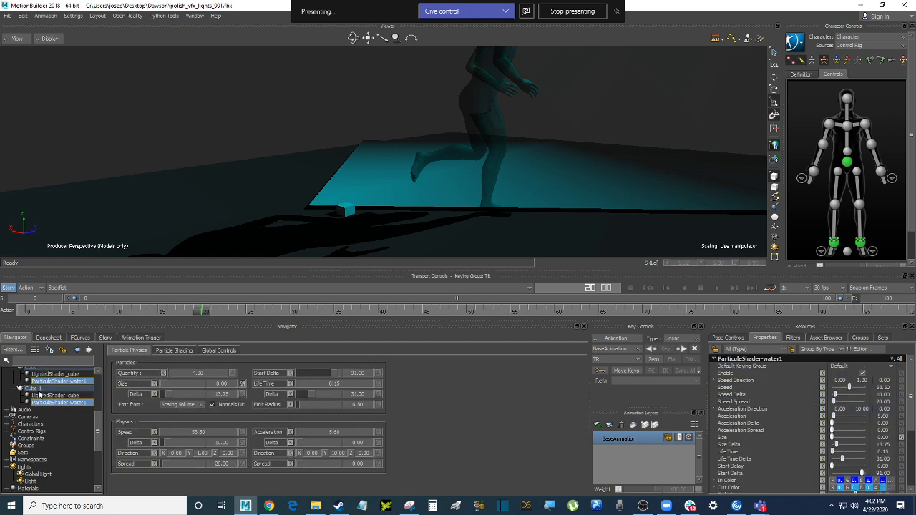
{"action": "left_click", "coordinate": [39, 390]}
{"action": "left_click", "coordinate": [55, 397], "text": "ctrl"}
{"action": "left_click", "coordinate": [55, 403], "text": "ctrl"}
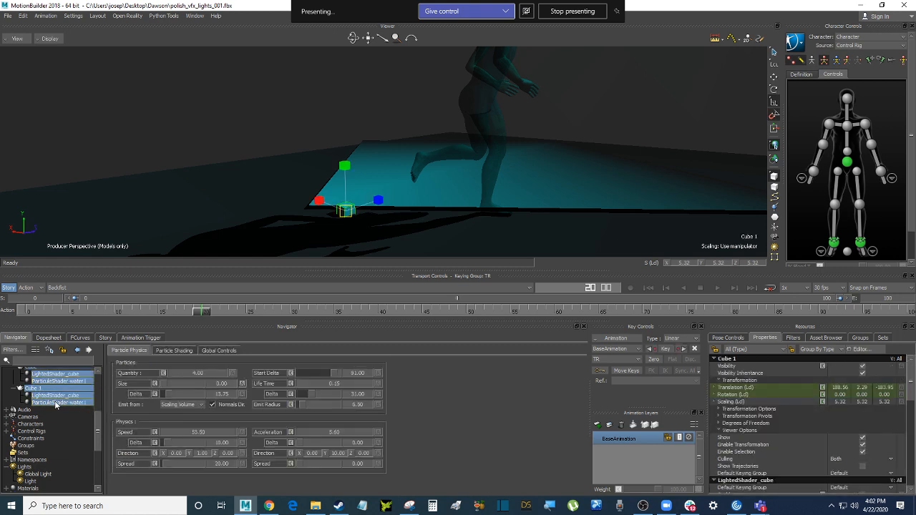
{"action": "scroll", "coordinate": [55, 402], "scroll_direction": "up", "scroll_amount": 1}
{"action": "left_click", "coordinate": [76, 412]}
{"action": "left_click", "coordinate": [41, 404]}
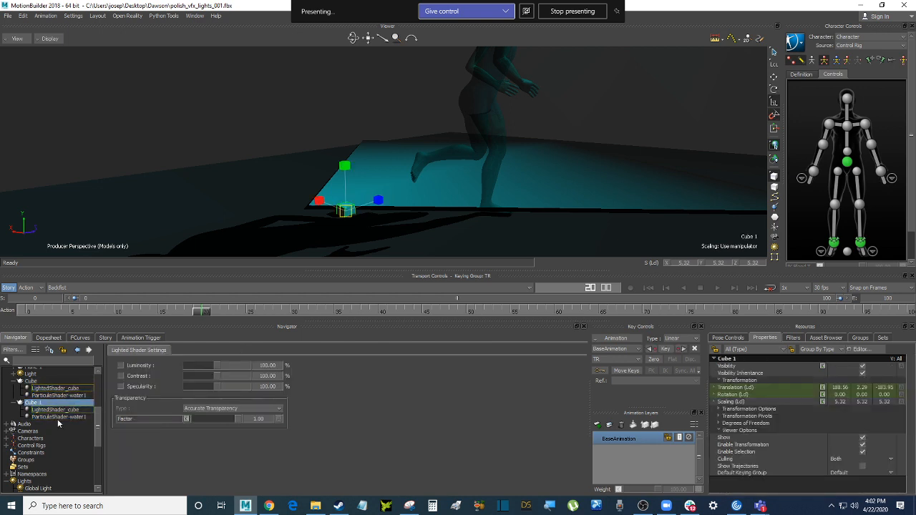
{"action": "left_click", "coordinate": [66, 418], "text": "ctrl"}
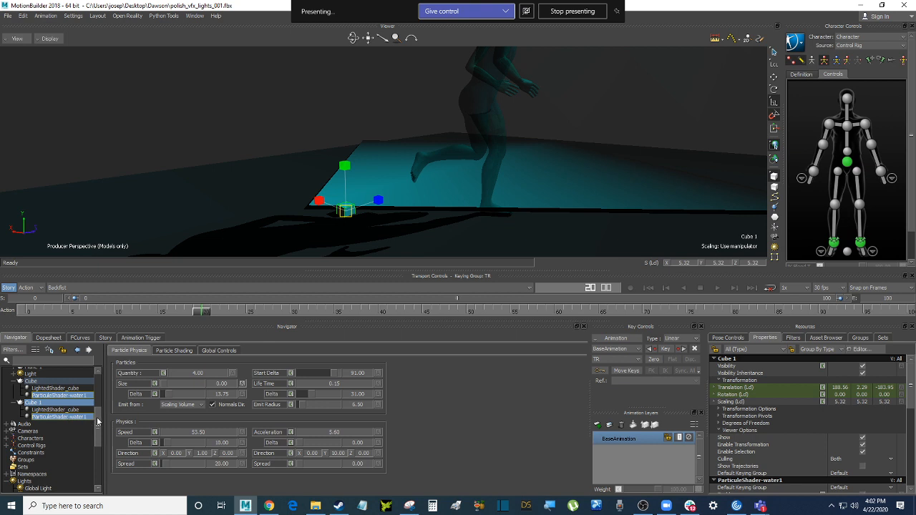
{"action": "left_click_drag", "start_coordinate": [99, 431], "coordinate": [99, 461]}
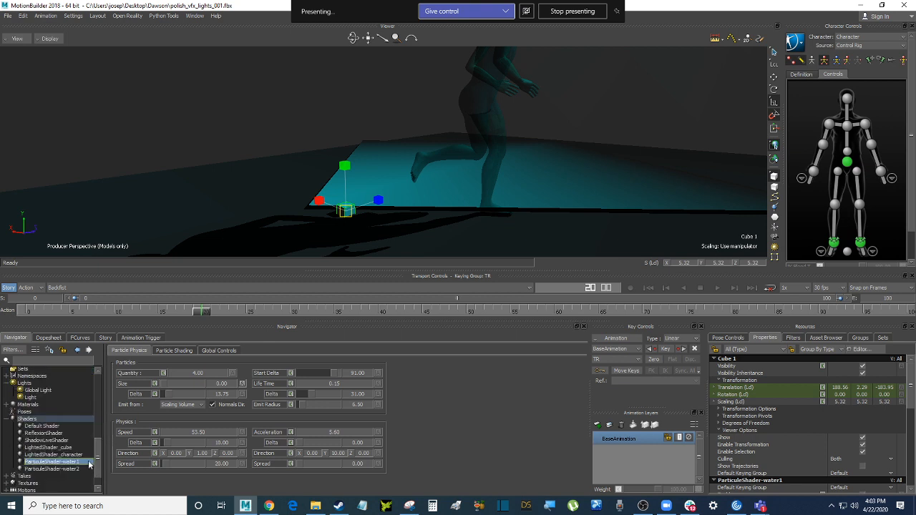
Copy ParticuleShader-water1's three Size keys near frames 5, 10 and 15
{"action": "left_click", "coordinate": [80, 469]}
{"action": "scroll", "coordinate": [84, 463], "scroll_direction": "up", "scroll_amount": 5}
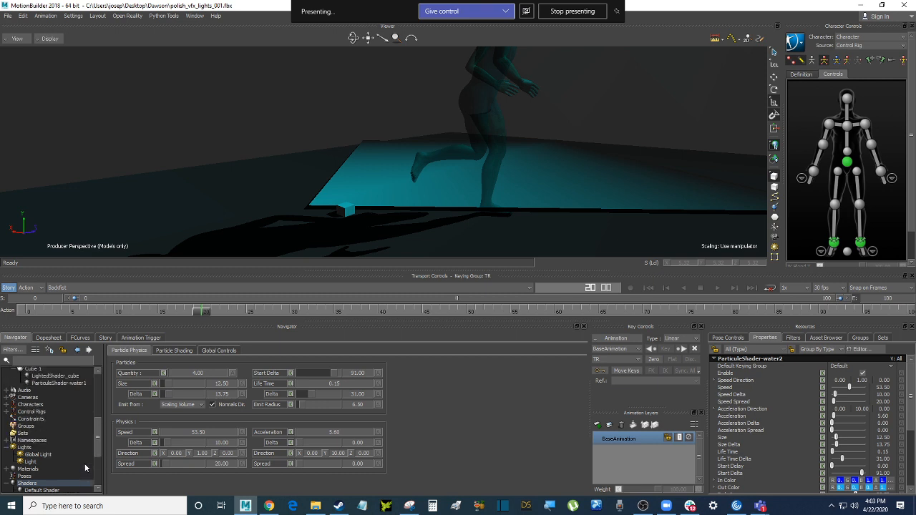
{"action": "scroll", "coordinate": [84, 463], "scroll_direction": "up", "scroll_amount": 1}
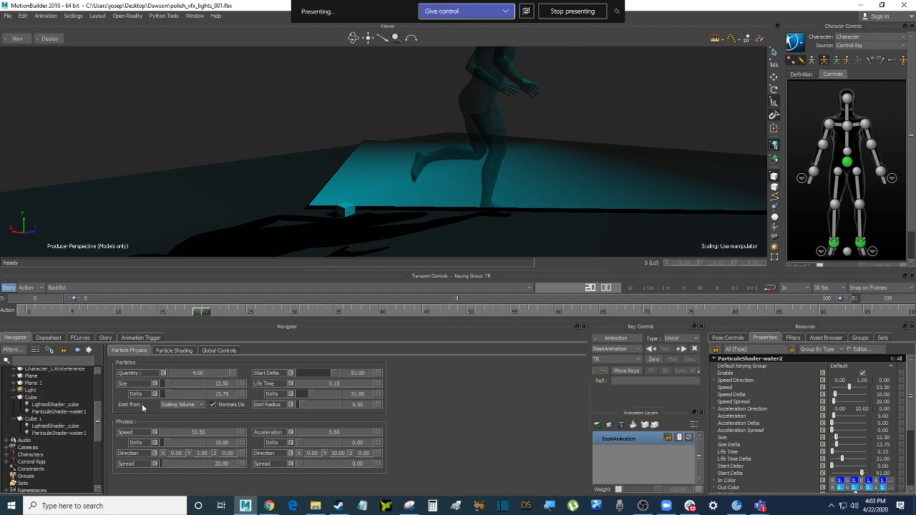
{"action": "scroll", "coordinate": [77, 429], "scroll_direction": "down", "scroll_amount": 5}
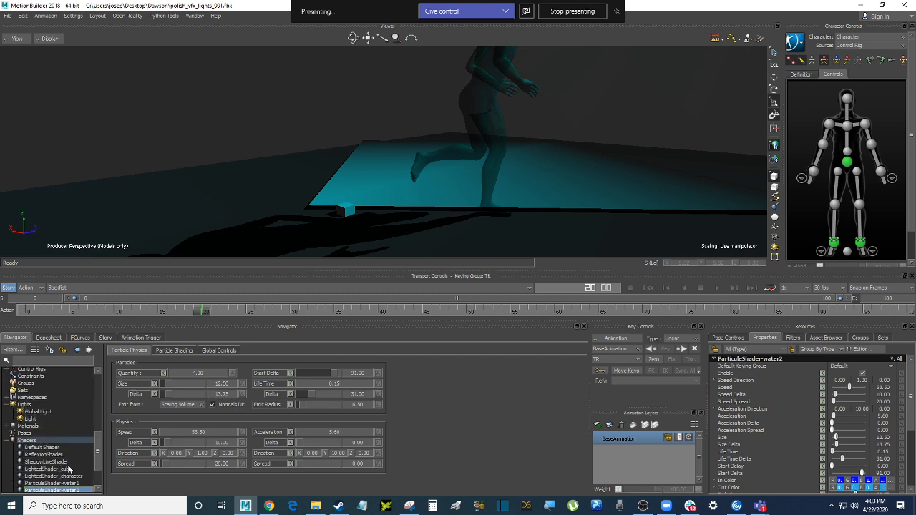
{"action": "scroll", "coordinate": [72, 455], "scroll_direction": "down", "scroll_amount": 2}
{"action": "left_click", "coordinate": [74, 442]}
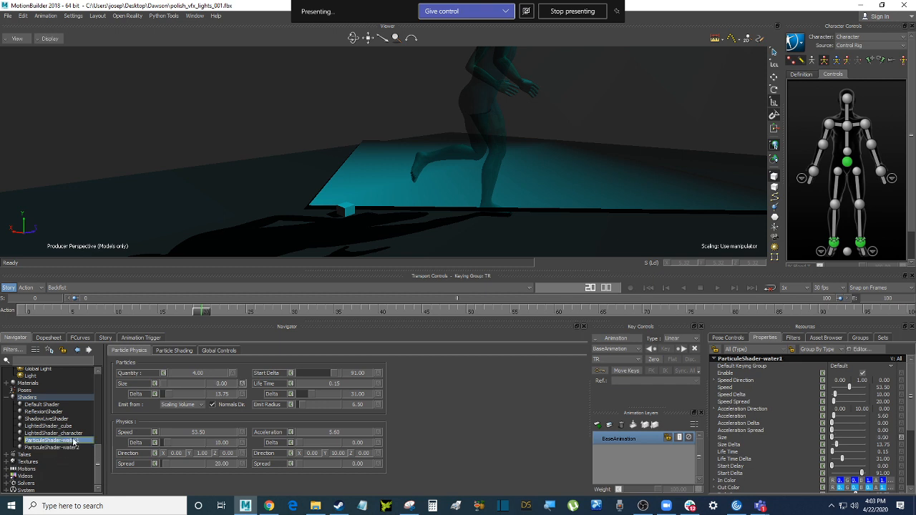
{"action": "left_click", "coordinate": [138, 385]}
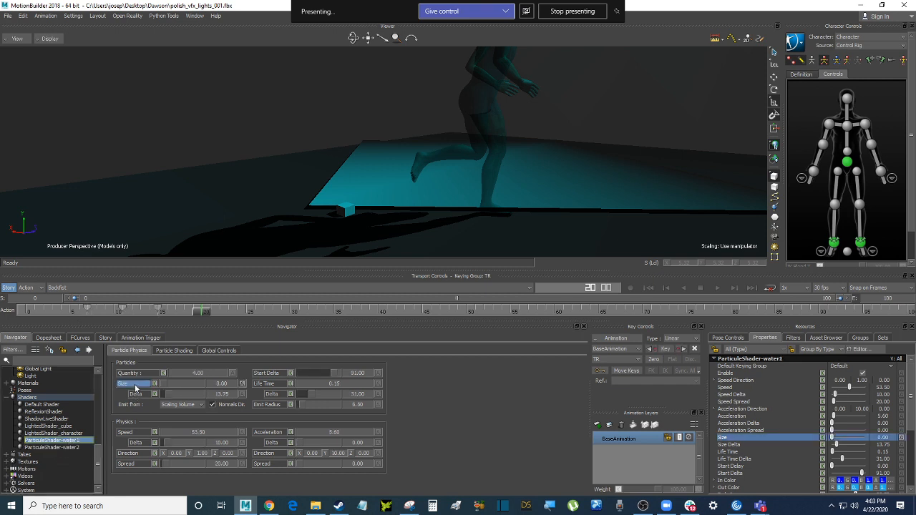
{"action": "left_click_drag", "start_coordinate": [69, 312], "coordinate": [193, 312]}
{"action": "right_click", "coordinate": [105, 310]}
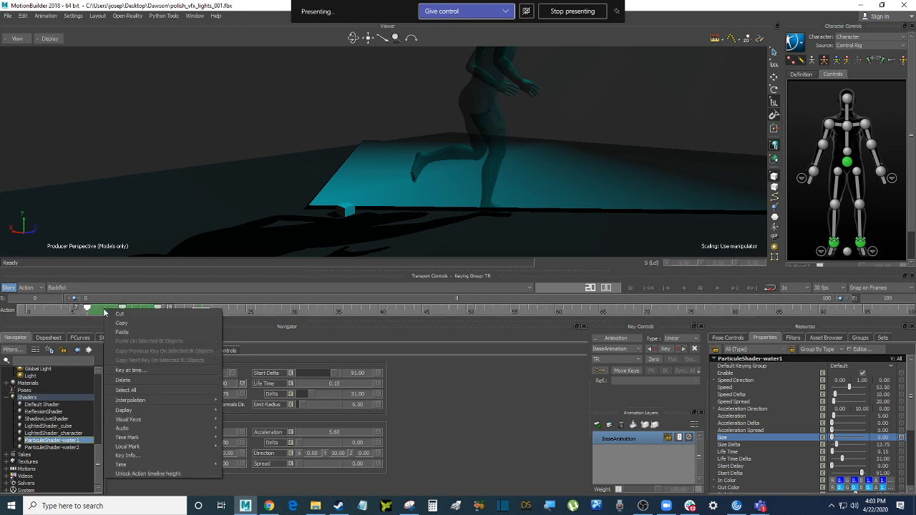
{"action": "left_click", "coordinate": [133, 325]}
Paste the copied Size keys onto ParticuleShader-water2's Size property
{"action": "left_click", "coordinate": [72, 447]}
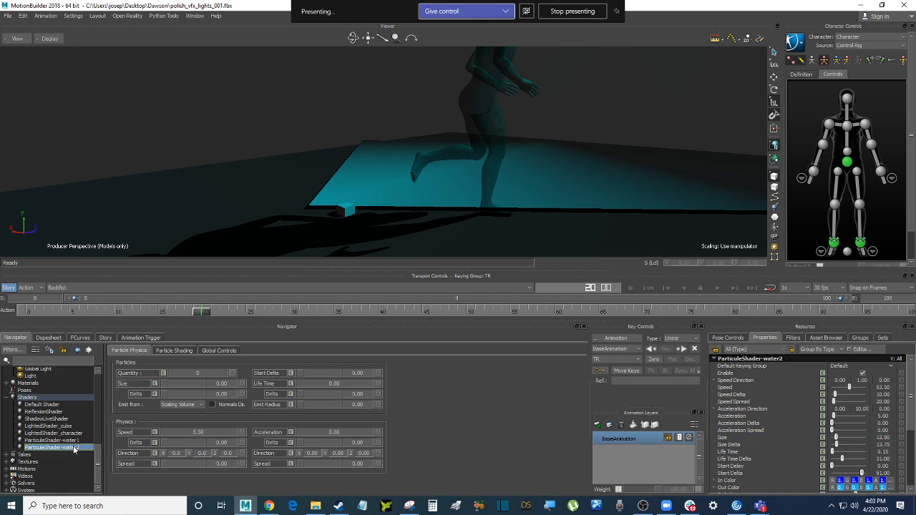
{"action": "left_click", "coordinate": [136, 385]}
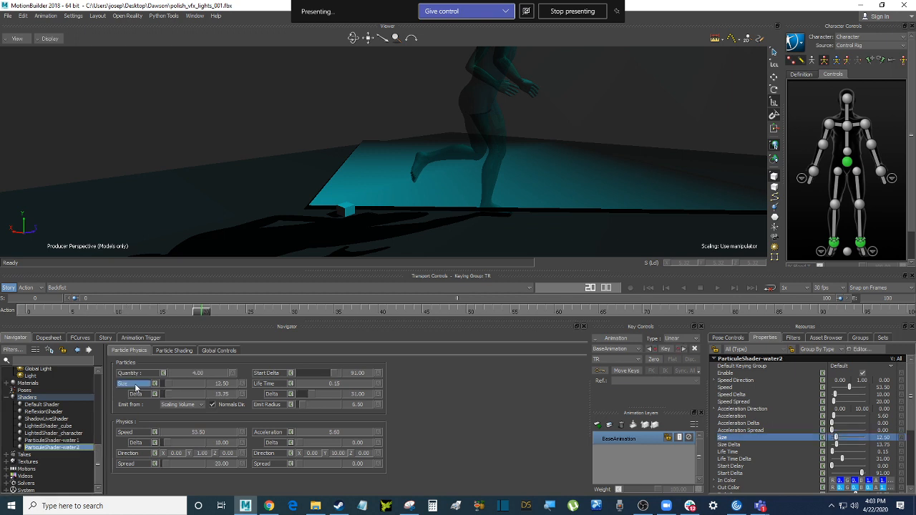
{"action": "right_click", "coordinate": [104, 309]}
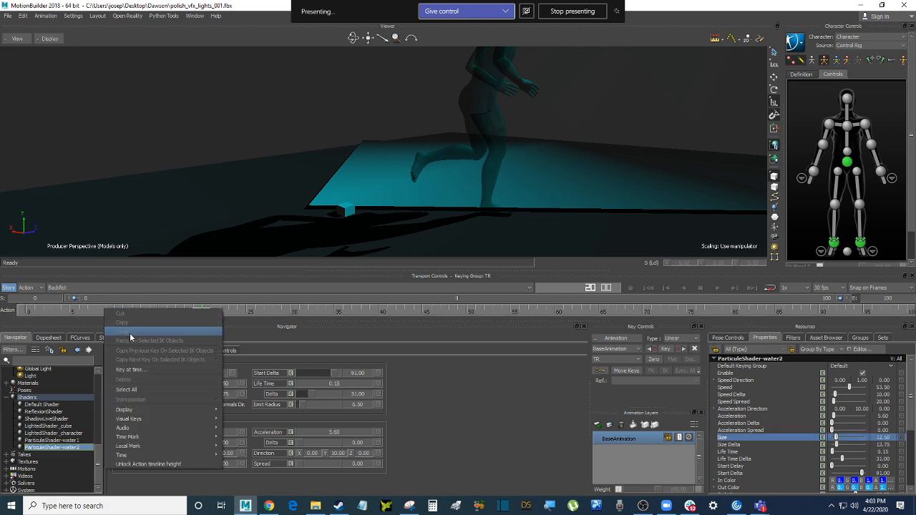
{"action": "left_click", "coordinate": [113, 398]}
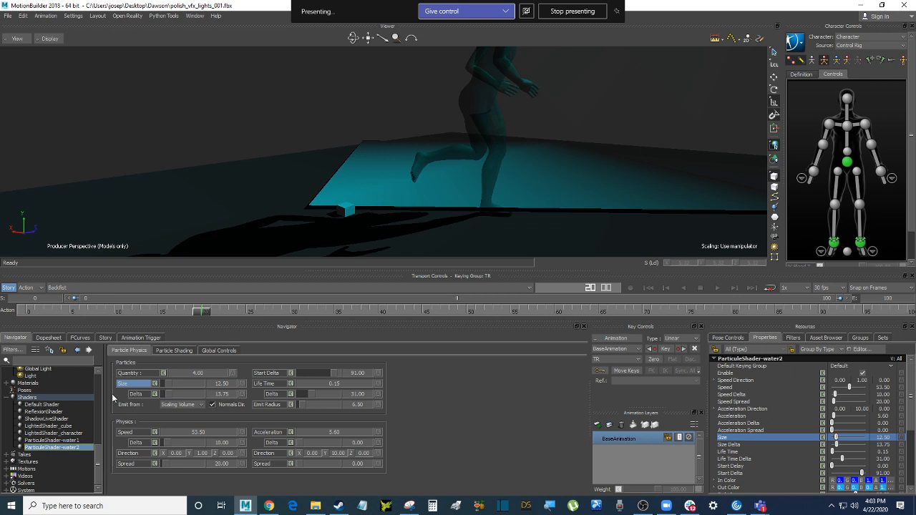
Return to water1 and inspect its Size keys in FCurves and on the timeline
{"action": "left_click", "coordinate": [76, 441]}
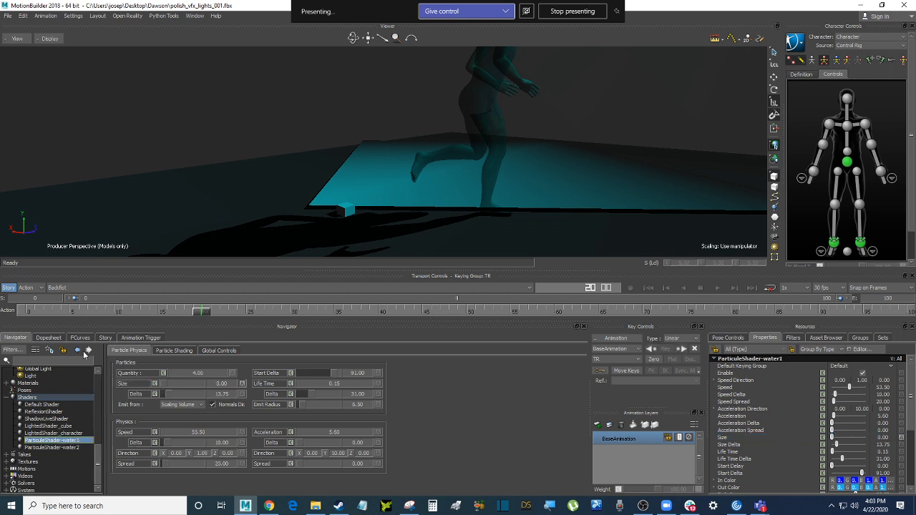
{"action": "left_click", "coordinate": [79, 338]}
{"action": "left_click_drag", "start_coordinate": [98, 433], "coordinate": [135, 426]}
{"action": "left_click", "coordinate": [16, 338]}
{"action": "left_click", "coordinate": [128, 384]}
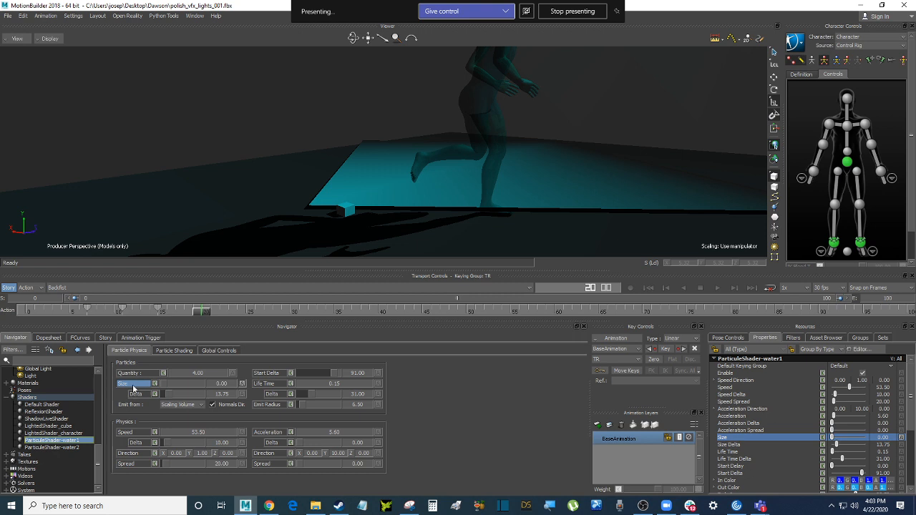
Put the FCurves editor in the lower panel and close the floating FCurves window
{"action": "left_click", "coordinate": [197, 15]}
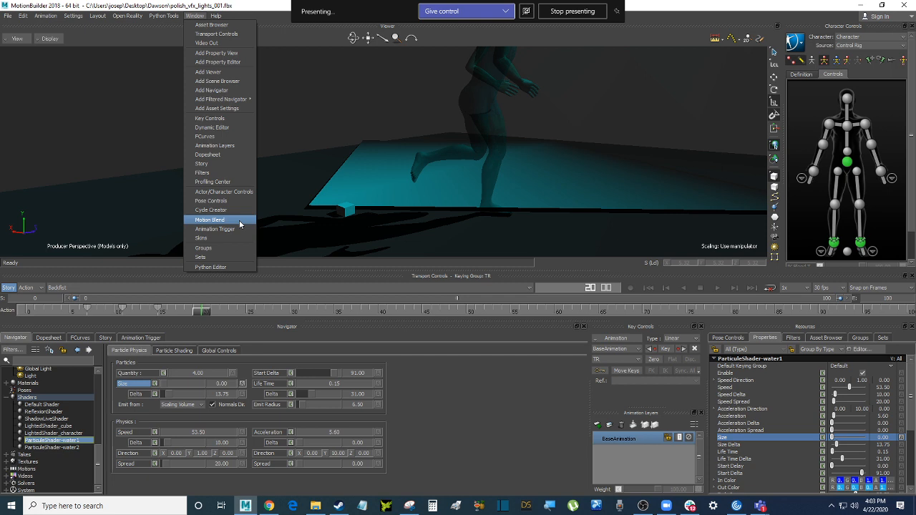
{"action": "left_click", "coordinate": [229, 136]}
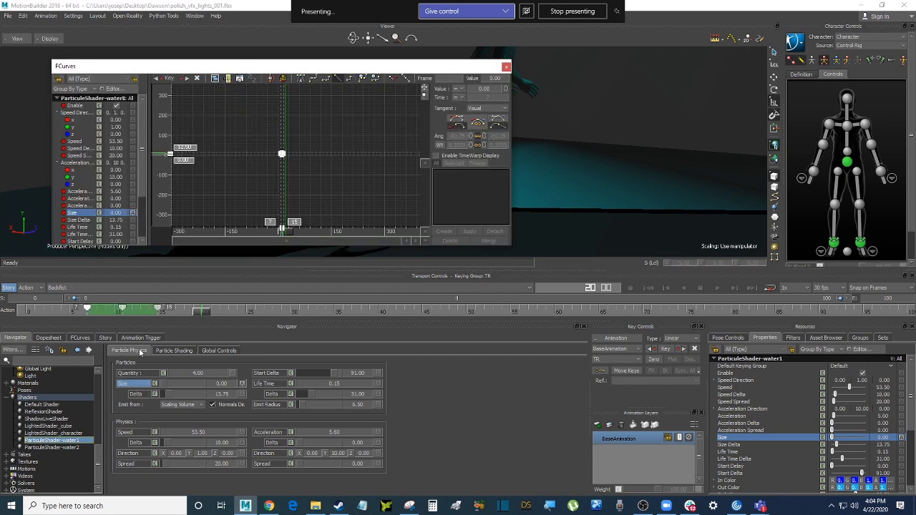
{"action": "left_click", "coordinate": [80, 337]}
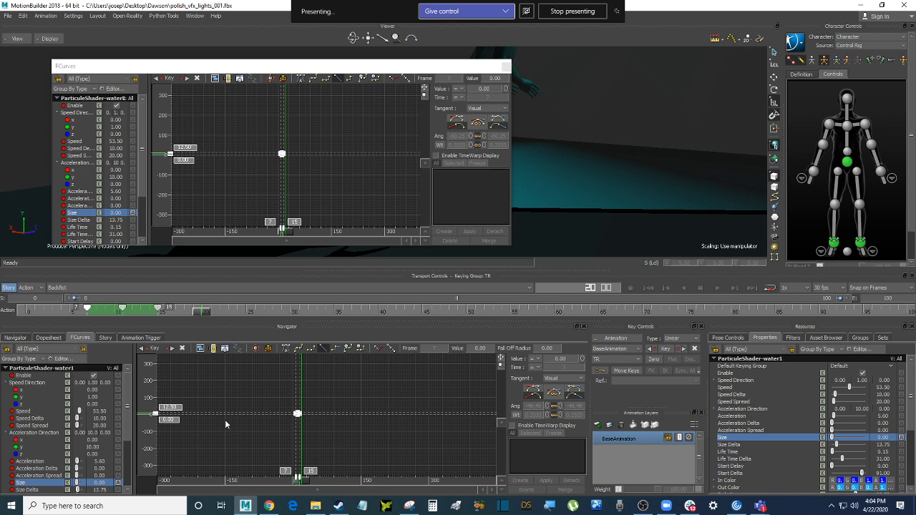
{"action": "left_click", "coordinate": [507, 67]}
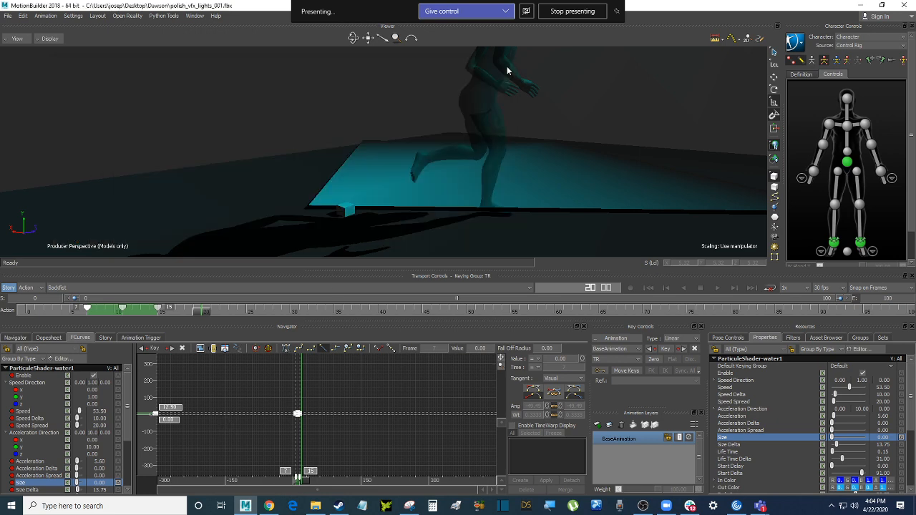
Frame ParticuleShader-water1's Size curve, which peaks near frame 11, after checking the Acceleration curves
{"action": "left_click", "coordinate": [252, 430]}
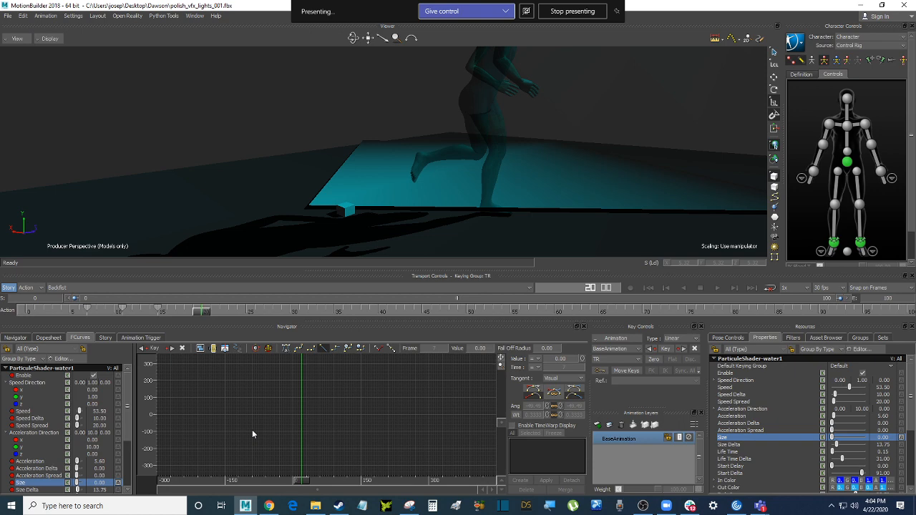
{"action": "key", "text": "a"}
{"action": "left_click", "coordinate": [42, 470]}
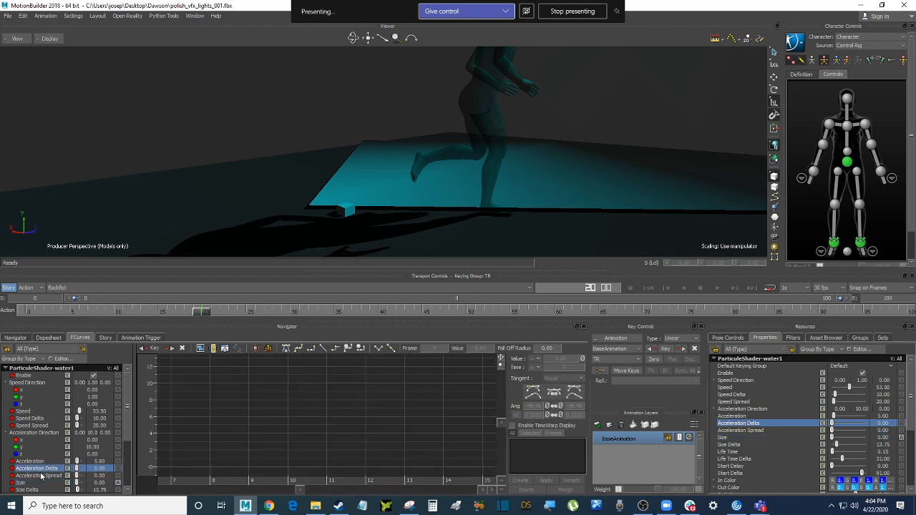
{"action": "left_click", "coordinate": [38, 476]}
{"action": "left_click", "coordinate": [32, 482]}
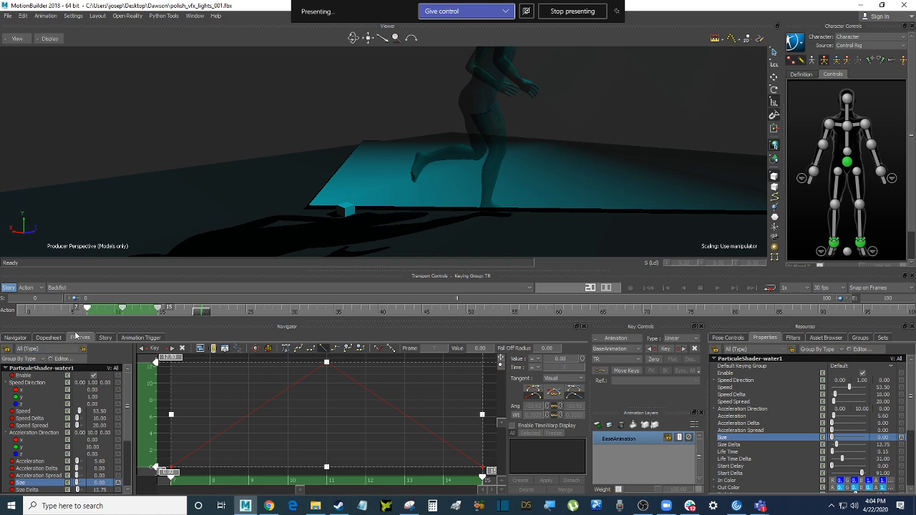
Reload ParticuleShader-water1's settings and show its Size curve in the lower curve editor
{"action": "left_click", "coordinate": [194, 16]}
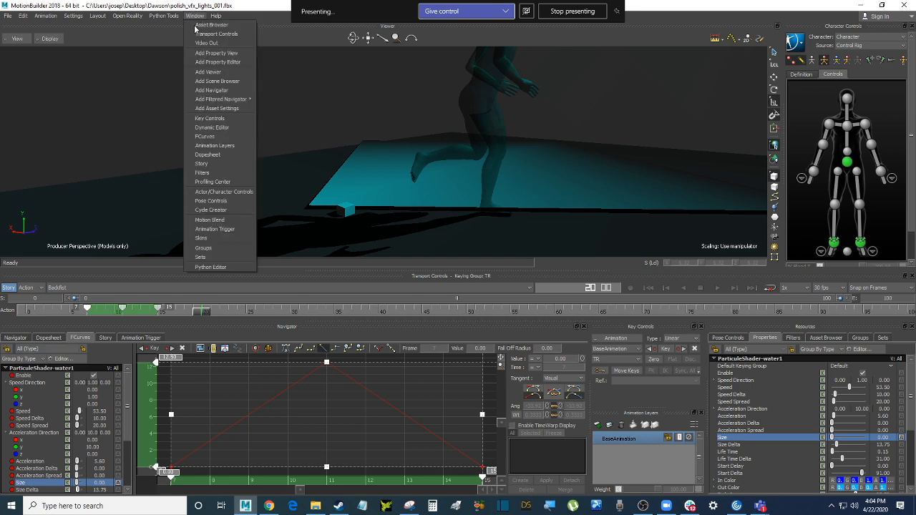
{"action": "left_click", "coordinate": [163, 16]}
{"action": "left_click", "coordinate": [157, 5]}
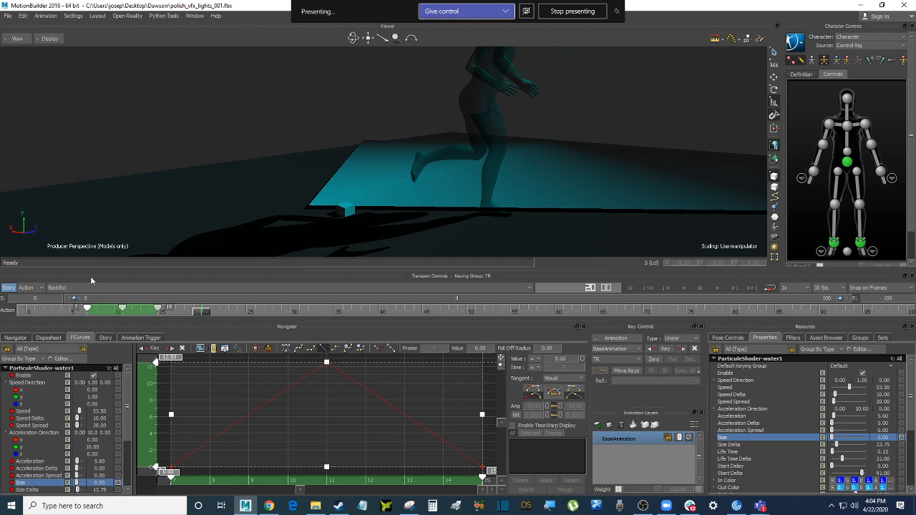
{"action": "left_click", "coordinate": [15, 337]}
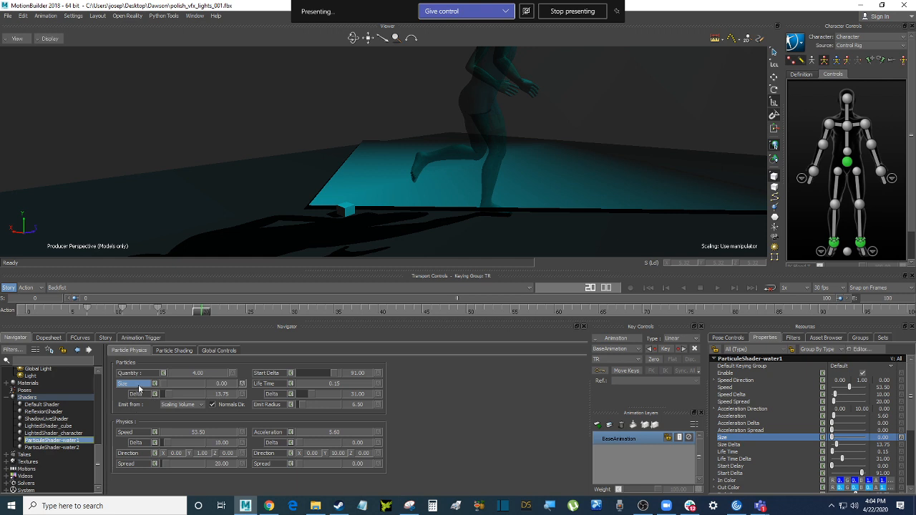
{"action": "double_click", "coordinate": [69, 441]}
{"action": "left_click", "coordinate": [132, 385]}
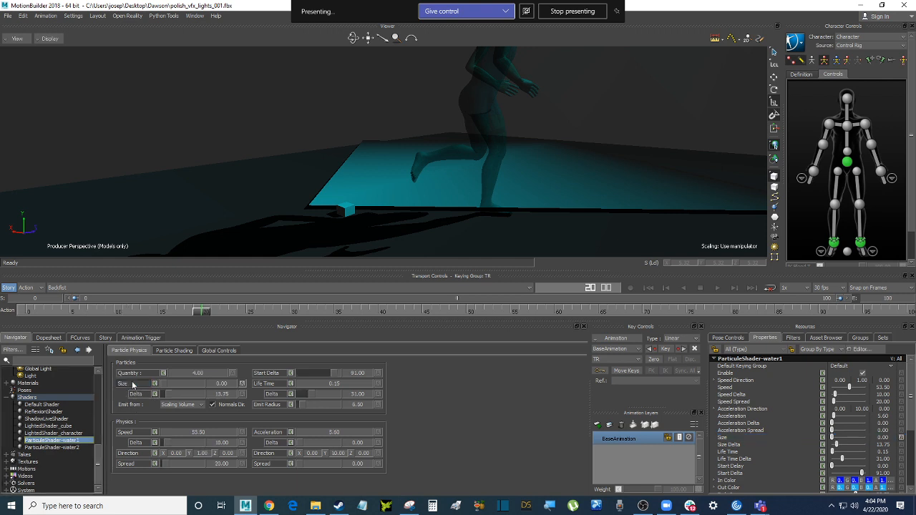
{"action": "left_click", "coordinate": [126, 385]}
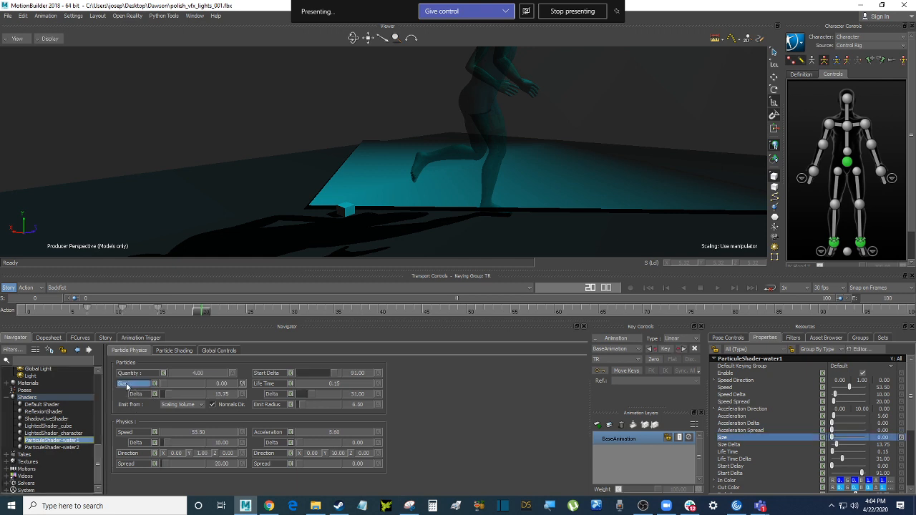
{"action": "left_click", "coordinate": [79, 338]}
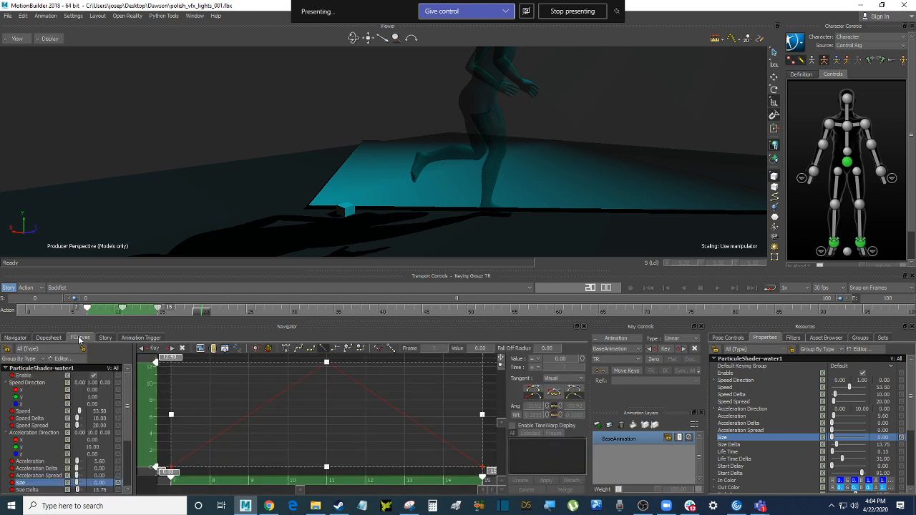
In a new floating FCurves window with a wider property list, frame and select all three Size keys
{"action": "left_click", "coordinate": [194, 16]}
{"action": "left_click", "coordinate": [223, 137]}
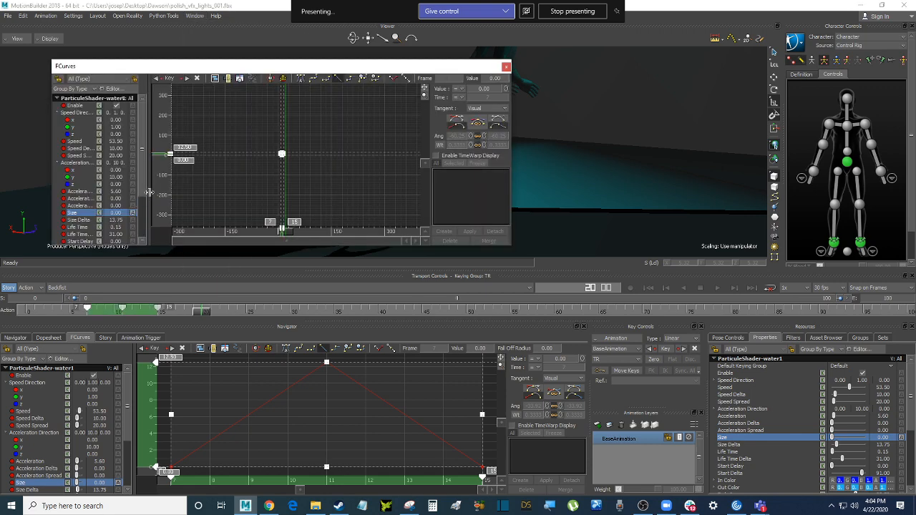
{"action": "left_click_drag", "start_coordinate": [146, 197], "coordinate": [205, 200]}
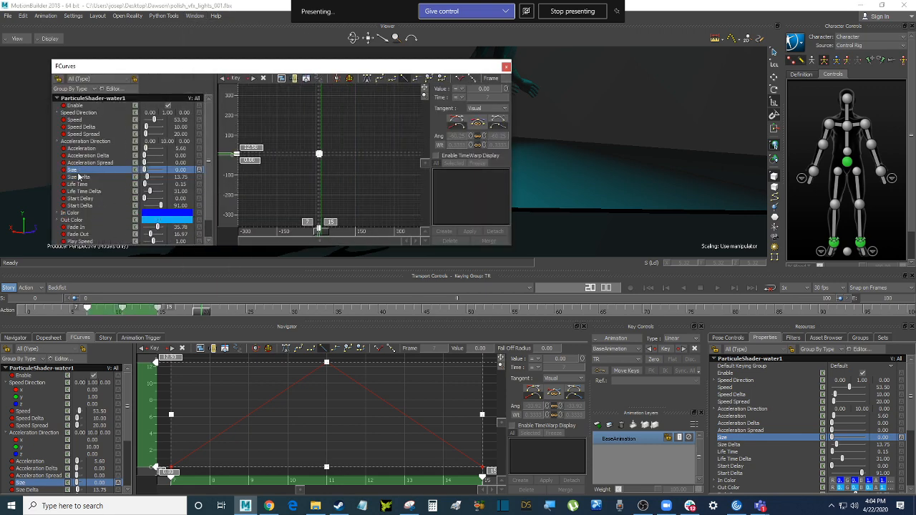
{"action": "left_click", "coordinate": [294, 120]}
{"action": "key", "text": "a"}
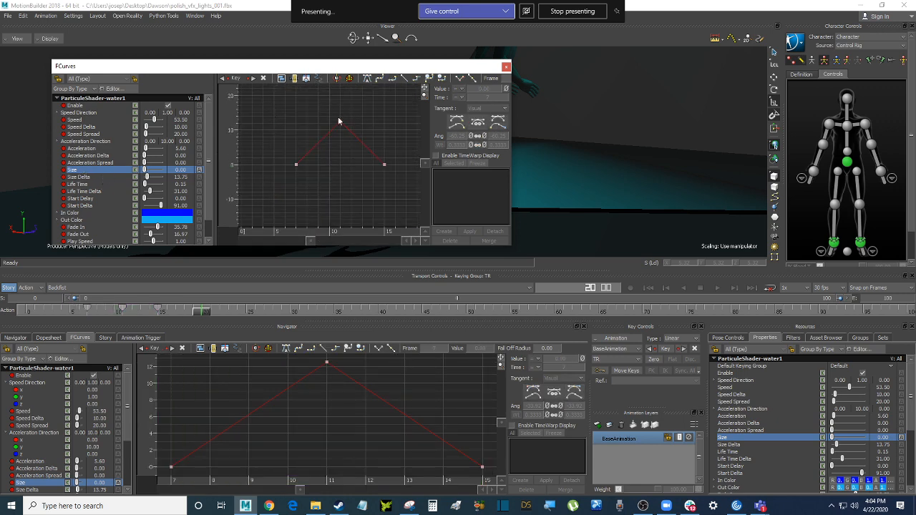
{"action": "left_click_drag", "start_coordinate": [419, 207], "coordinate": [419, 207]}
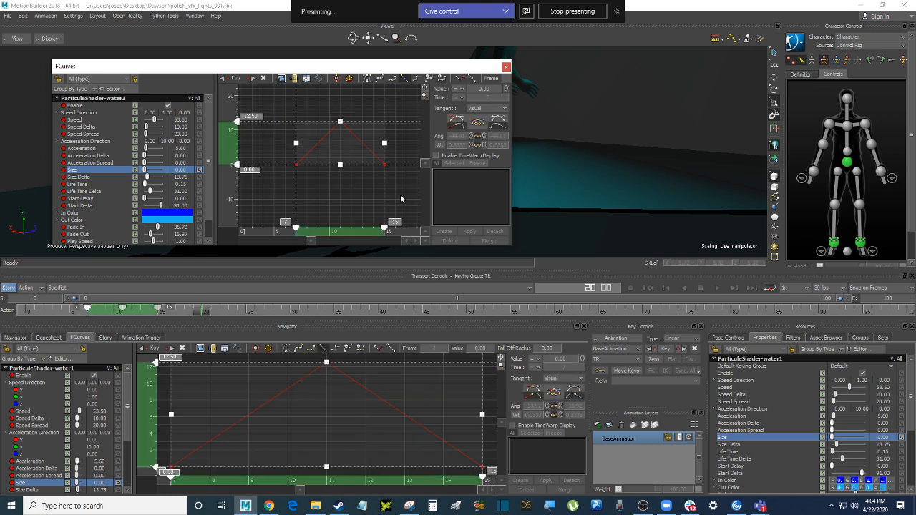
{"action": "left_click", "coordinate": [401, 199]}
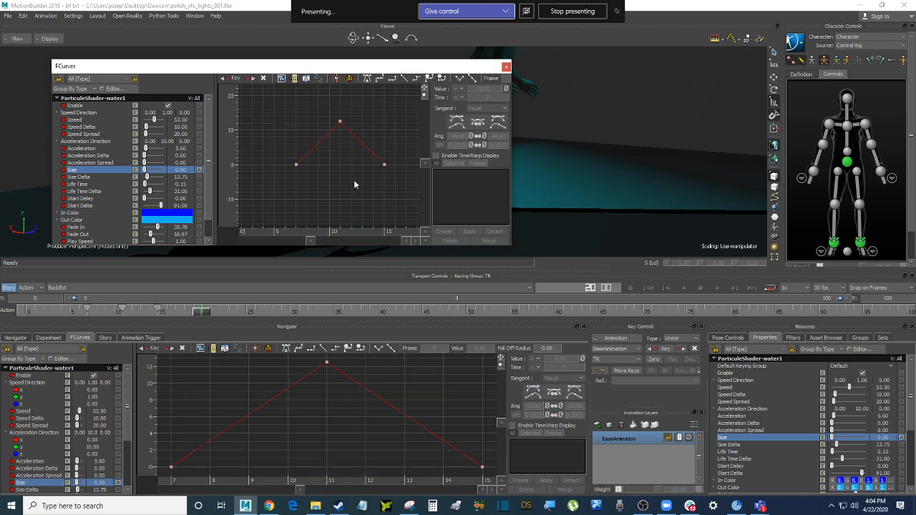
{"action": "left_click_drag", "start_coordinate": [287, 107], "coordinate": [402, 189]}
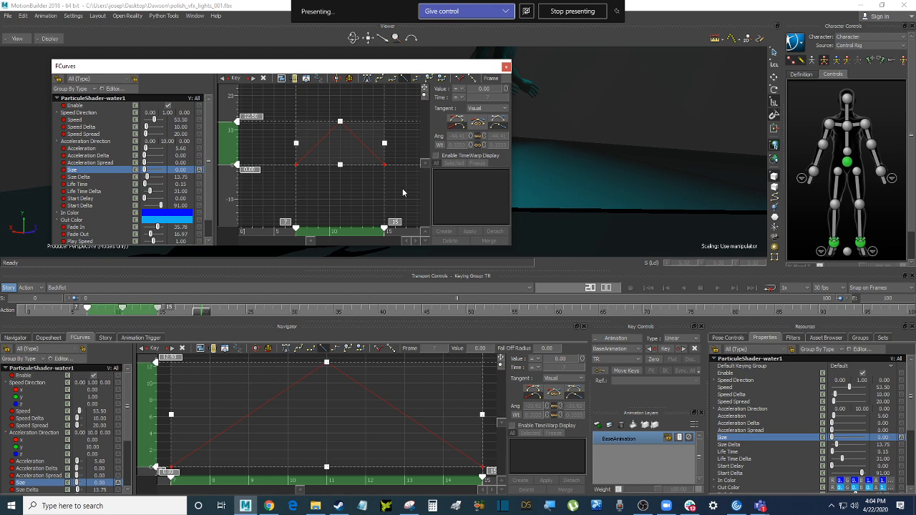
Copy the three selected Size curve keys with Edit > Copy
{"action": "left_click", "coordinate": [24, 16]}
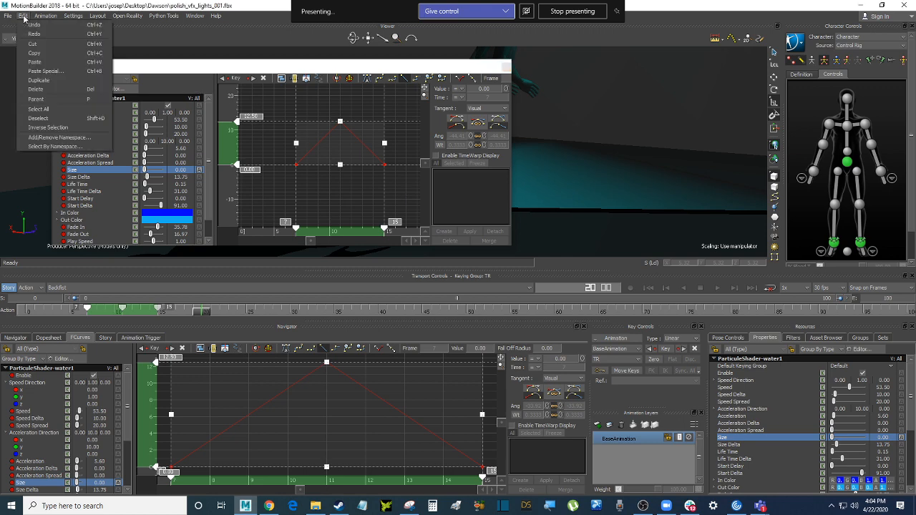
{"action": "left_click", "coordinate": [52, 55]}
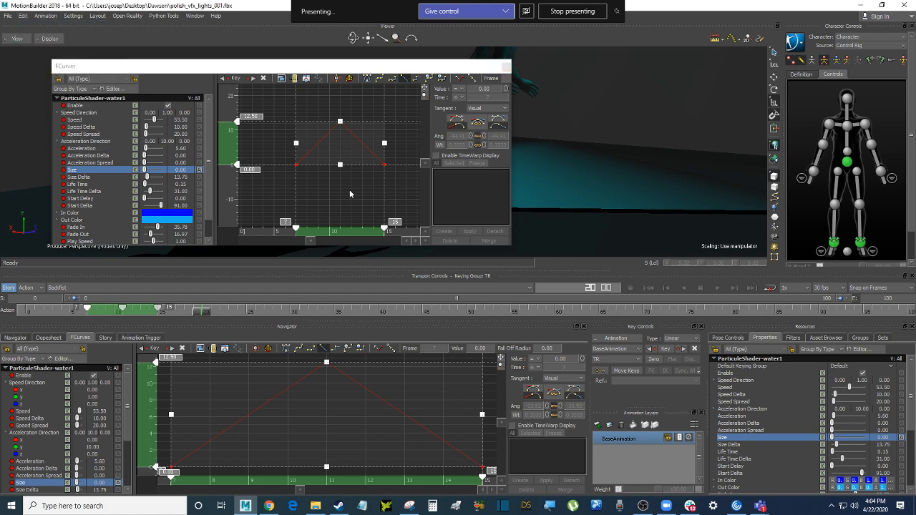
{"action": "left_click", "coordinate": [344, 189]}
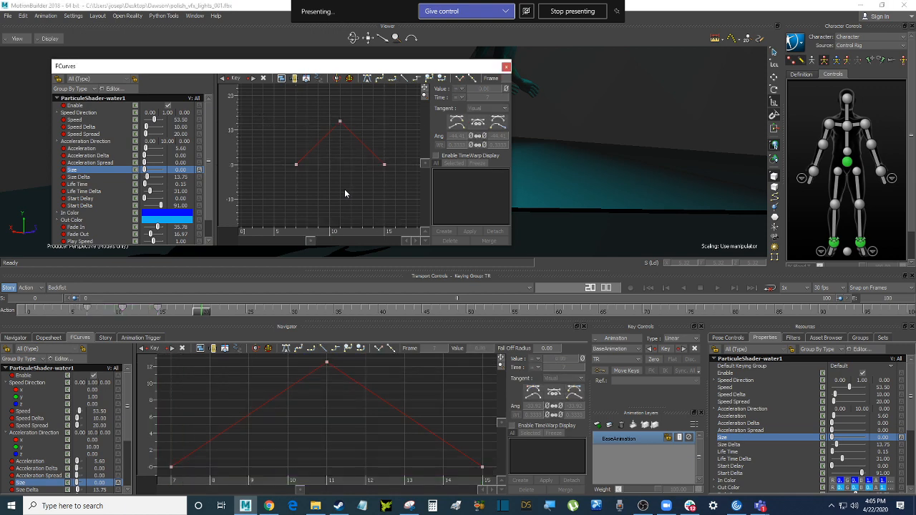
{"action": "left_click", "coordinate": [832, 506]}
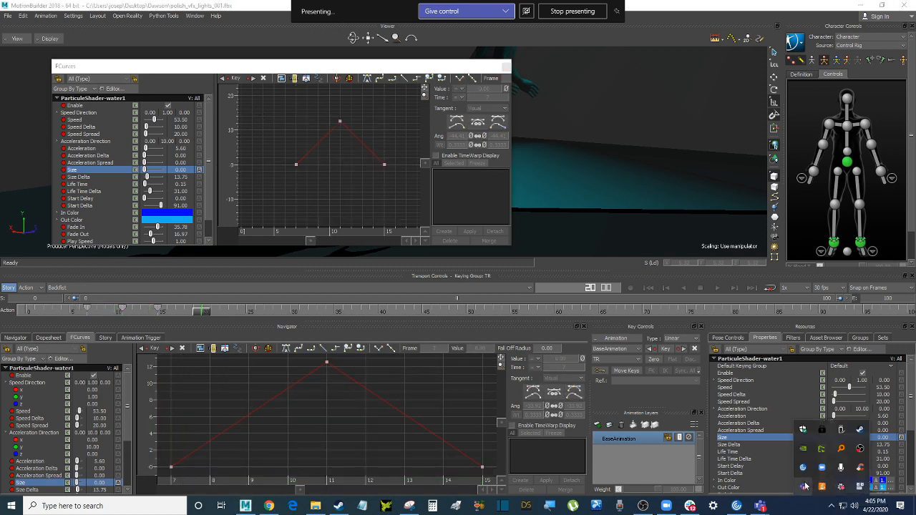
Run keycastow.exe from Desktop\Dawson\keycastow, then return to MotionBuilder
{"action": "left_click", "coordinate": [315, 506]}
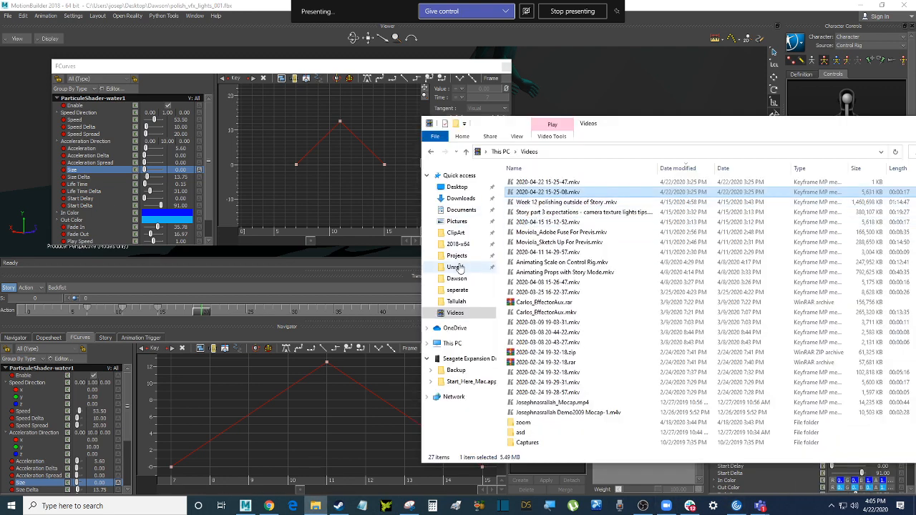
{"action": "left_click", "coordinate": [459, 186]}
{"action": "double_click", "coordinate": [527, 282]}
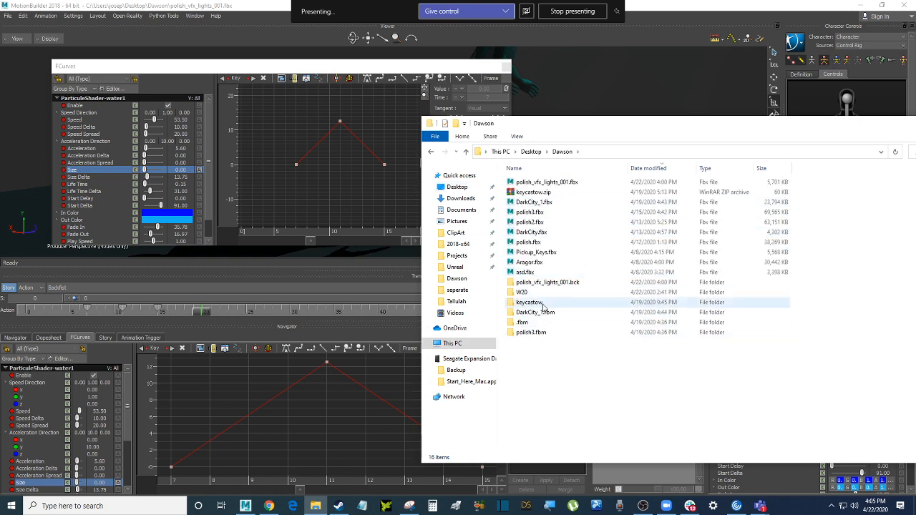
{"action": "double_click", "coordinate": [530, 302]}
{"action": "left_click", "coordinate": [537, 182]}
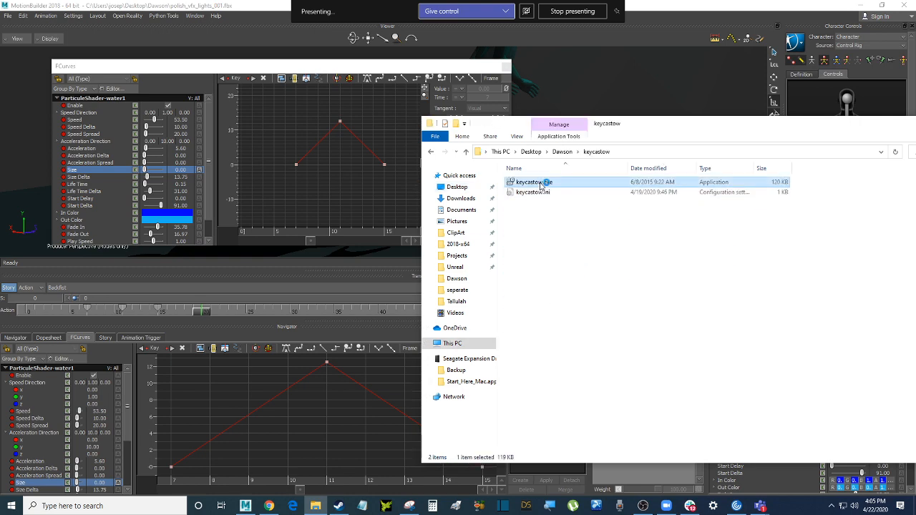
{"action": "left_click", "coordinate": [634, 74]}
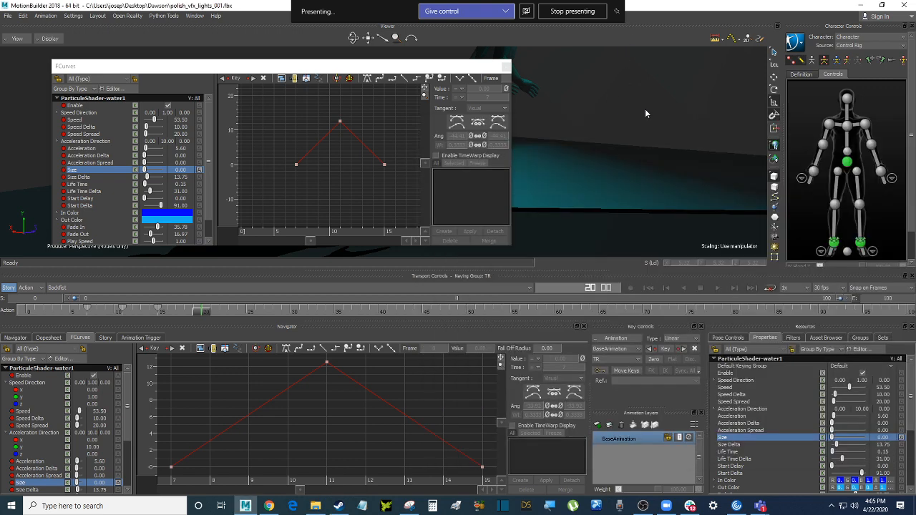
Confirm keystrokes now display, then reselect and copy the Size curve keys with Ctrl+C
{"action": "left_click", "coordinate": [638, 106]}
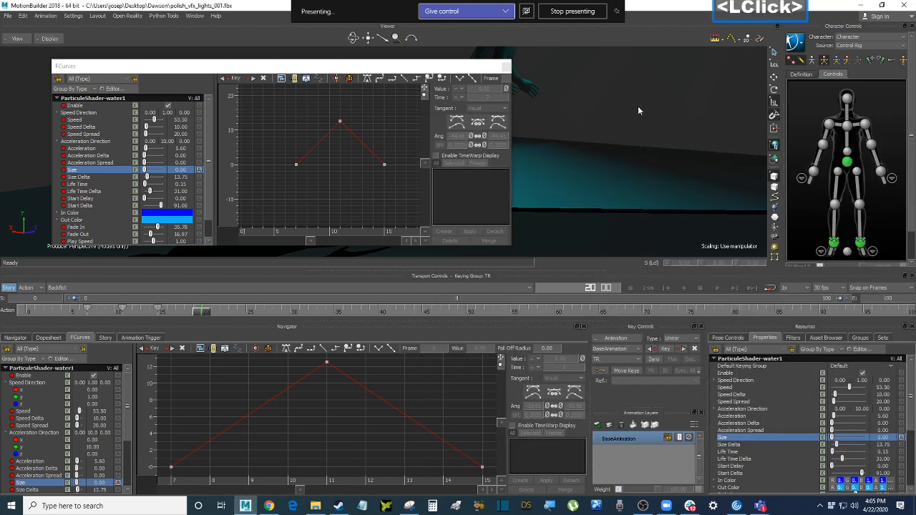
{"action": "key", "text": "ctrl"}
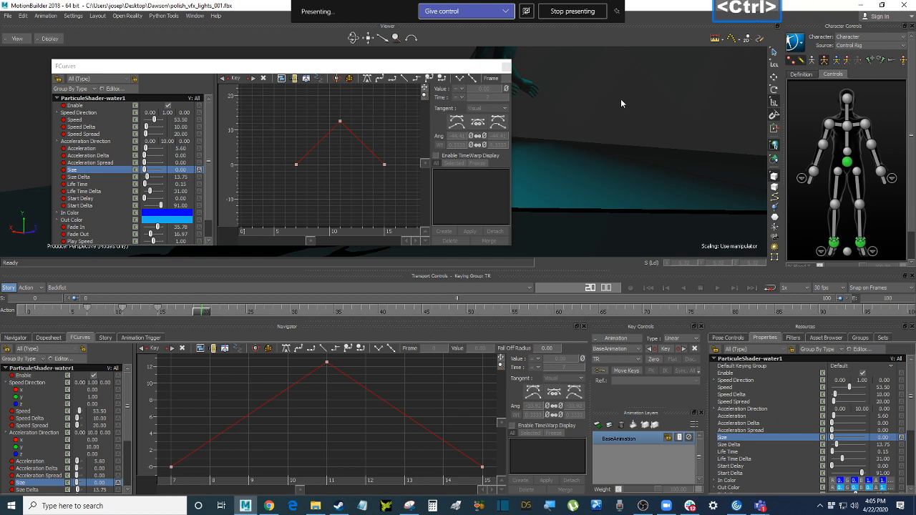
{"action": "key", "text": "ctrl+c"}
{"action": "left_click", "coordinate": [280, 106]}
{"action": "left_click_drag", "start_coordinate": [280, 107], "coordinate": [407, 196]}
{"action": "key", "text": "ctrl+c"}
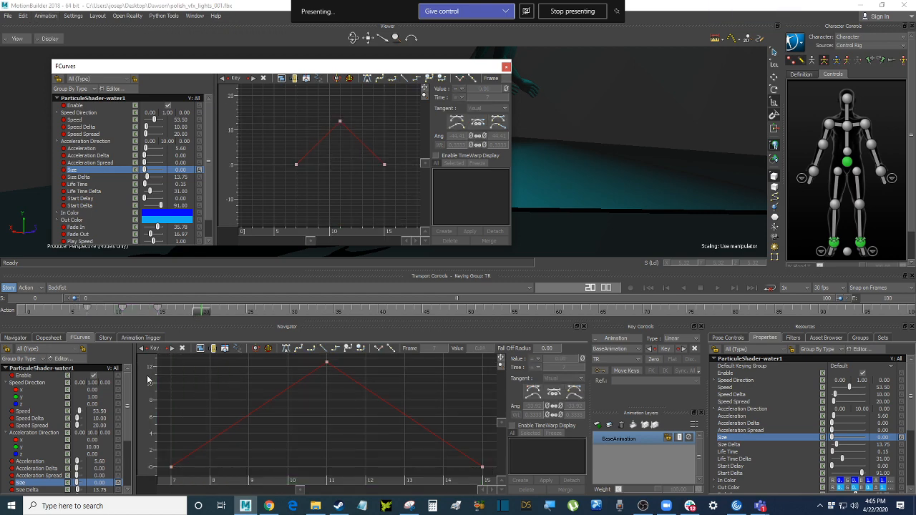
Try pasting the keys into ParticuleShader-water2's empty Size curve, then close the floating FCurves window
{"action": "left_click", "coordinate": [21, 338]}
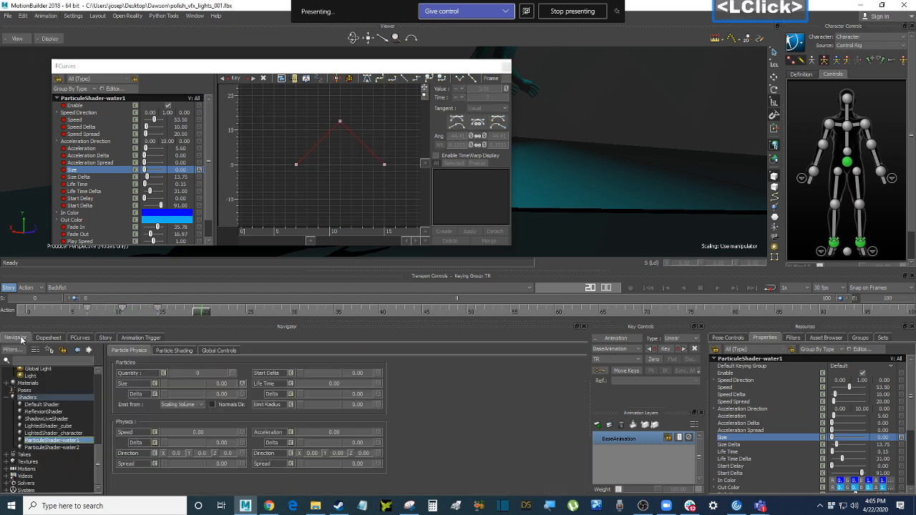
{"action": "left_click", "coordinate": [69, 448]}
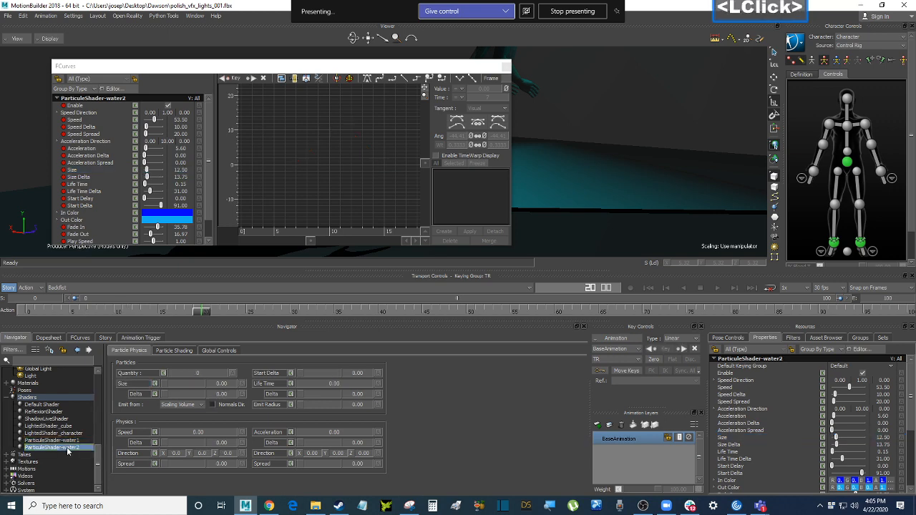
{"action": "left_click", "coordinate": [134, 385]}
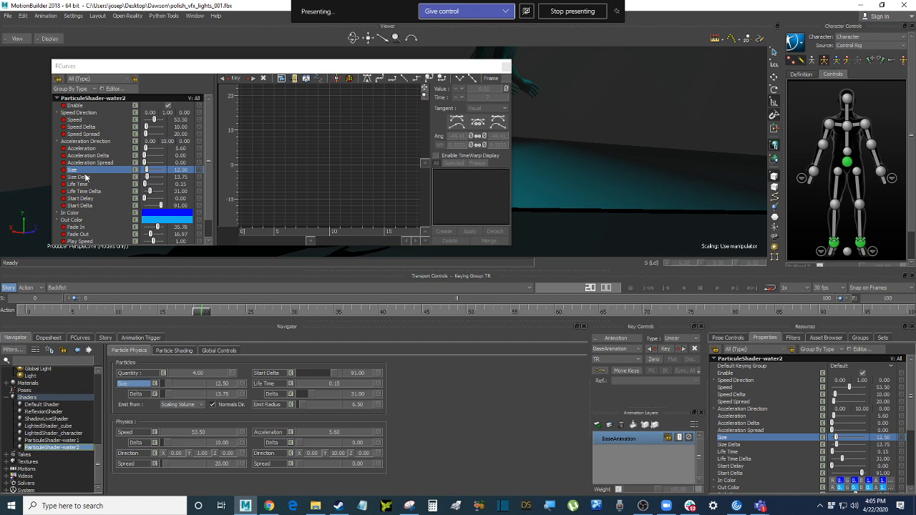
{"action": "left_click", "coordinate": [330, 164]}
{"action": "key", "text": "ctrl+v"}
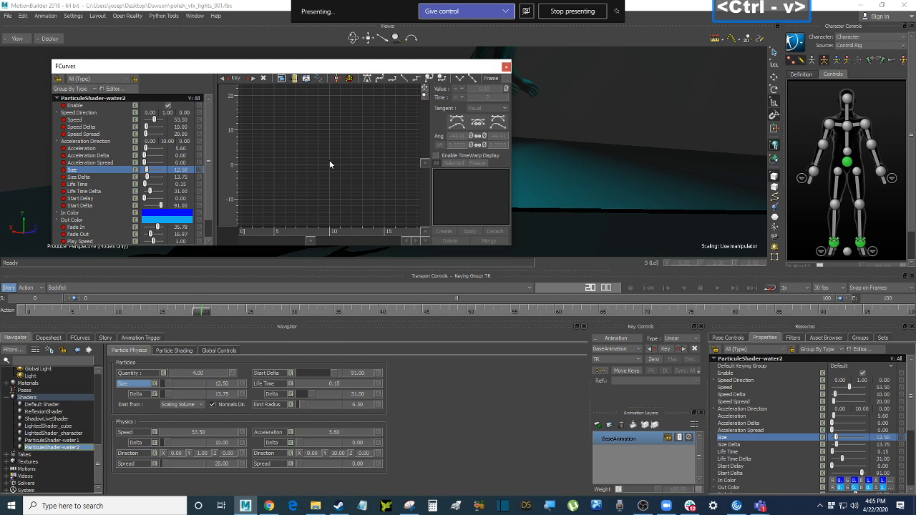
{"action": "left_click", "coordinate": [329, 162]}
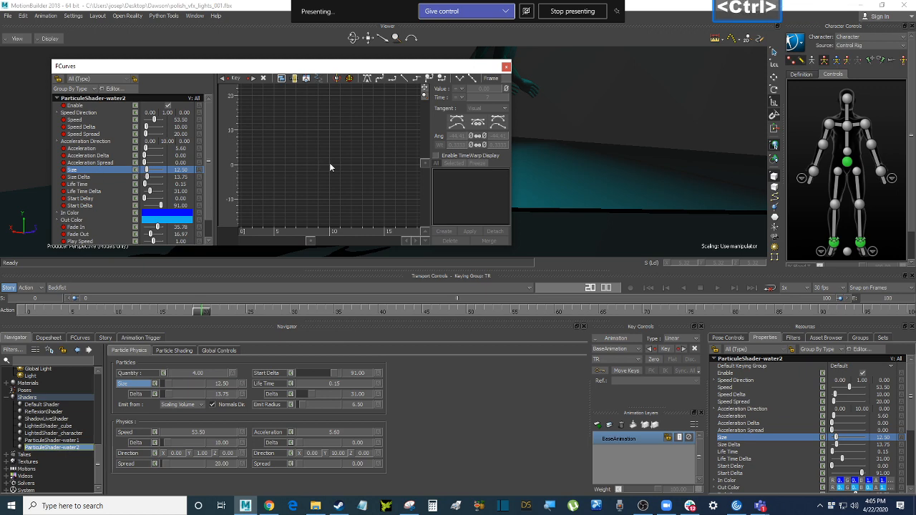
{"action": "key", "text": "ctrl+v"}
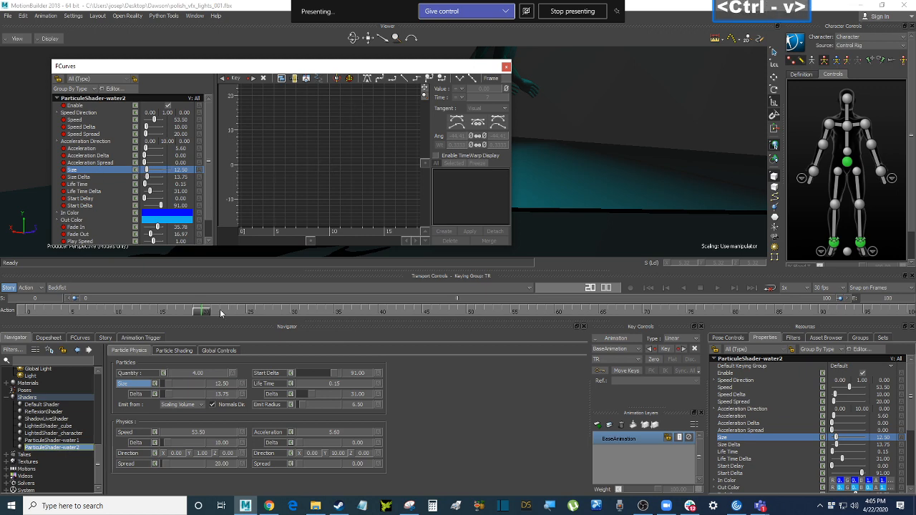
{"action": "left_click", "coordinate": [506, 66]}
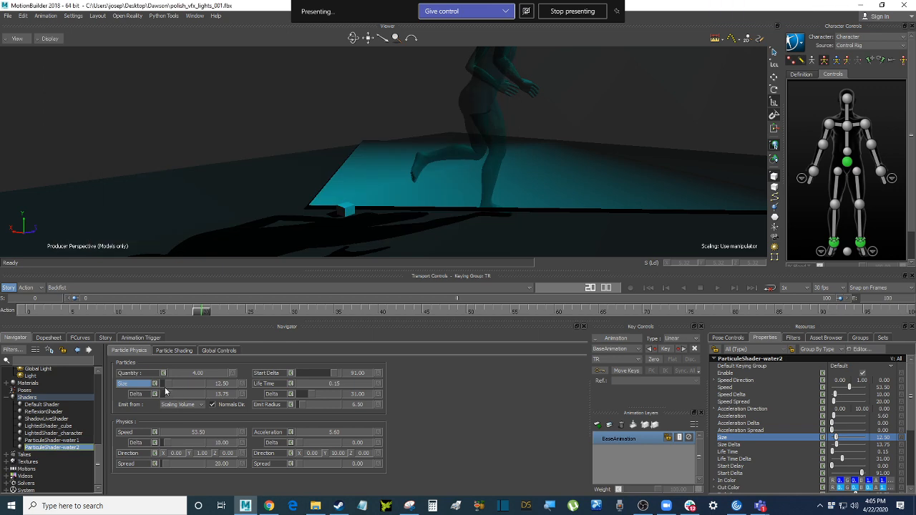
Copy ParticuleShader-water1's Size keys from frames 0–15 on the timeline
{"action": "left_click", "coordinate": [76, 444]}
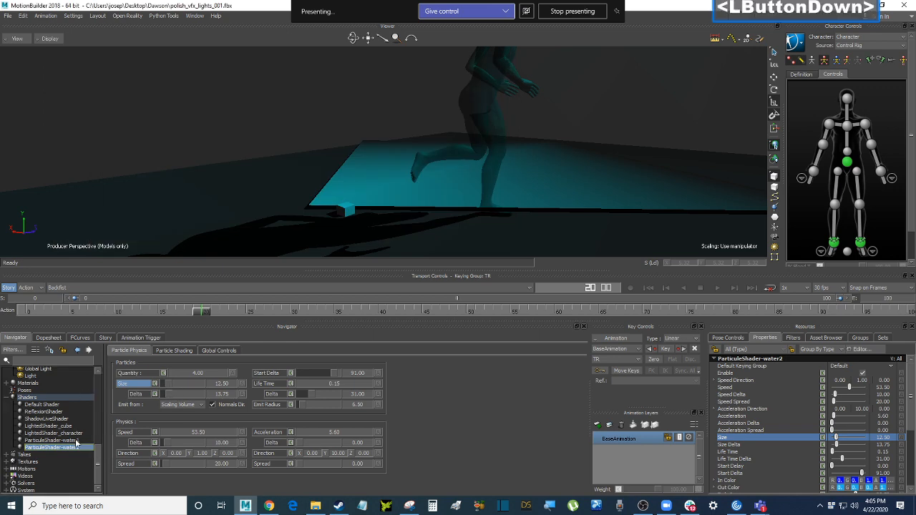
{"action": "left_click", "coordinate": [77, 441]}
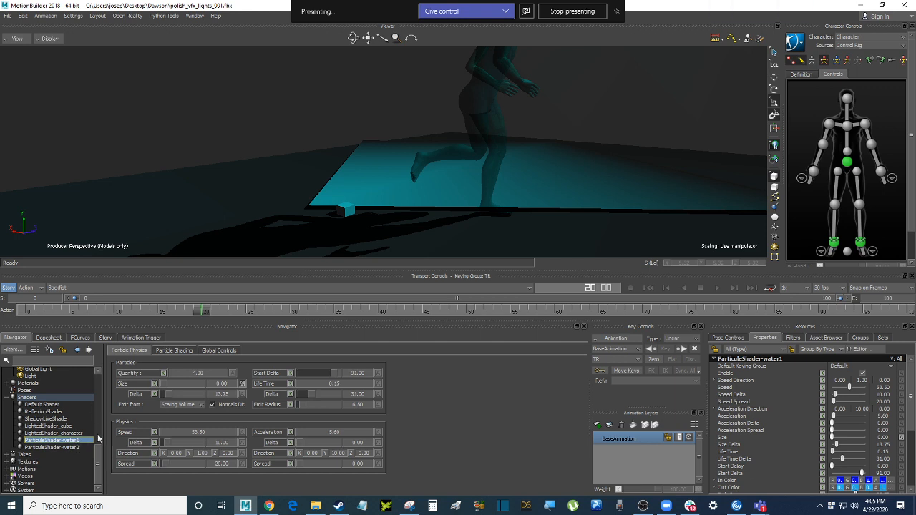
{"action": "left_click", "coordinate": [138, 386]}
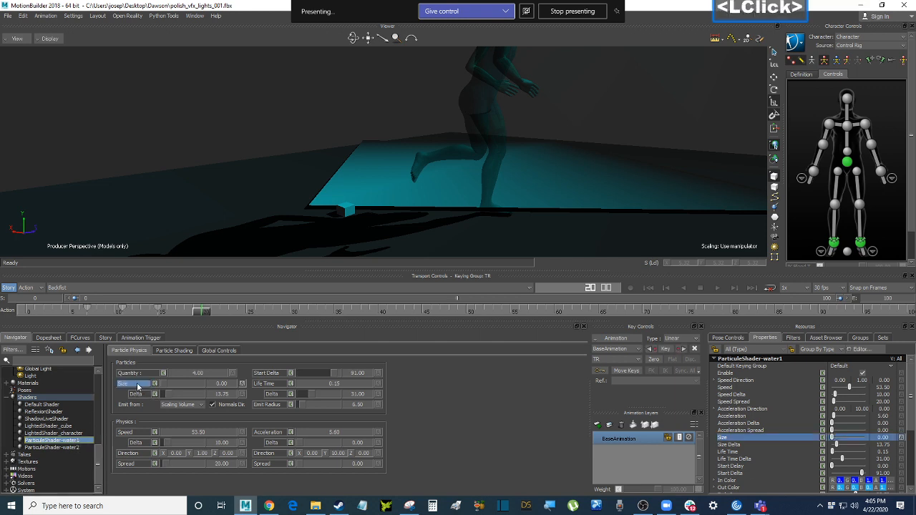
{"action": "left_click", "coordinate": [87, 311]}
{"action": "left_click", "coordinate": [160, 309], "text": "shift"}
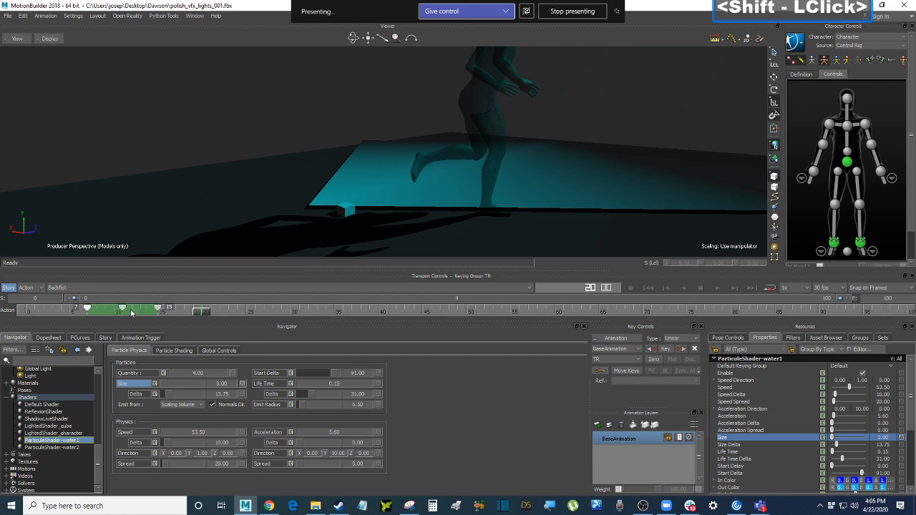
{"action": "right_click", "coordinate": [130, 309]}
{"action": "left_click", "coordinate": [163, 326]}
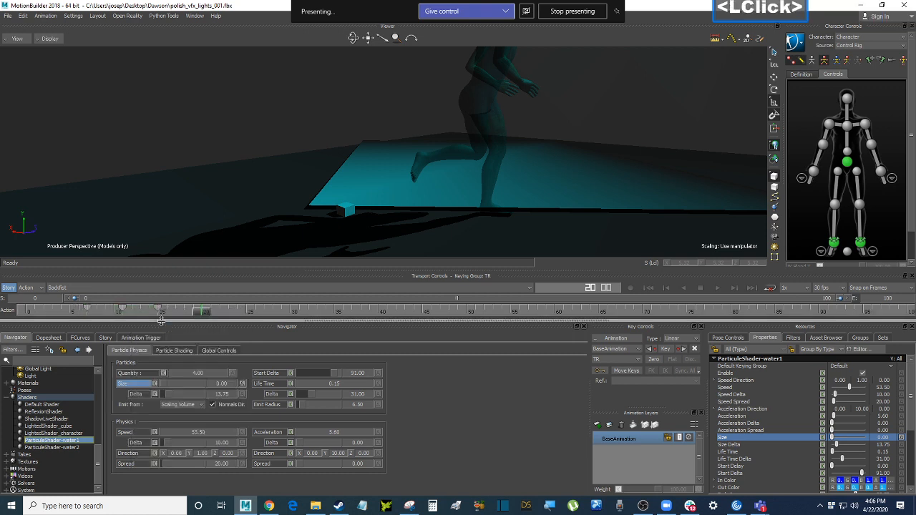
Key ParticuleShader-water2's Size and paste the copied keys at frame 20, scrubbing to check growth
{"action": "left_click", "coordinate": [78, 447]}
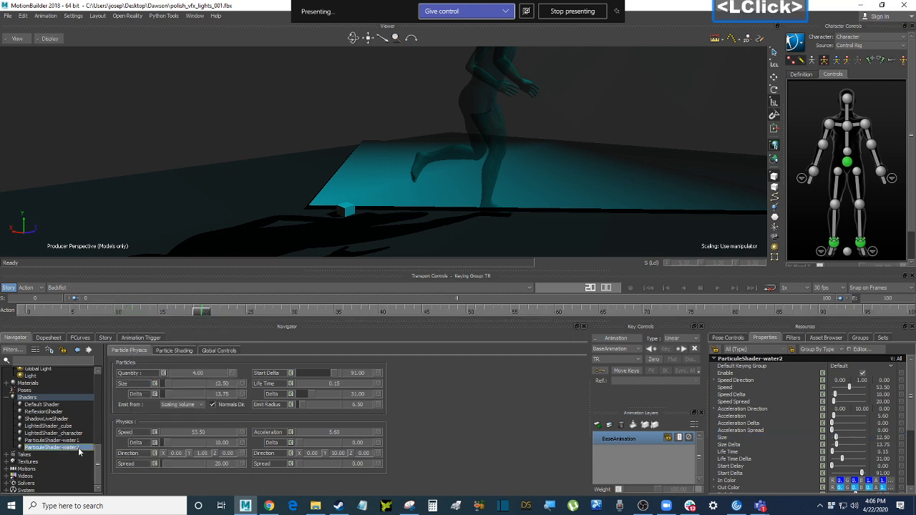
{"action": "left_click", "coordinate": [135, 381]}
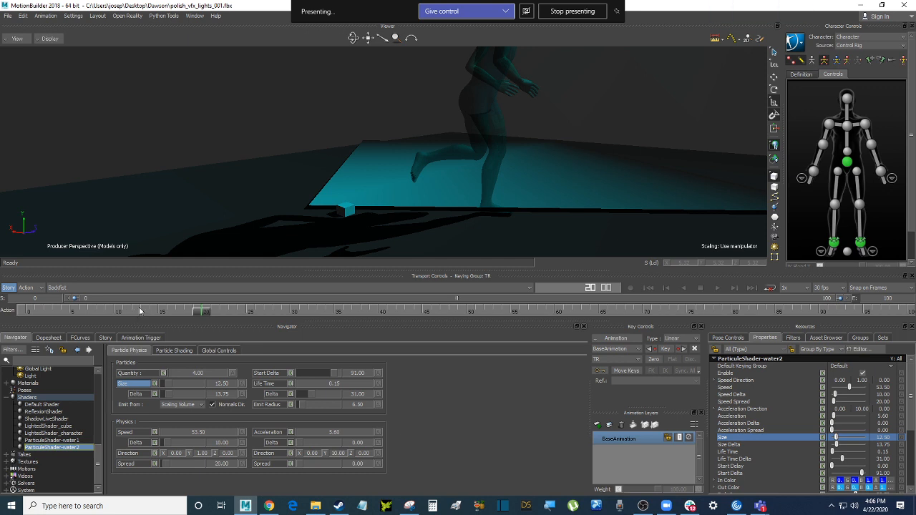
{"action": "key", "text": "k"}
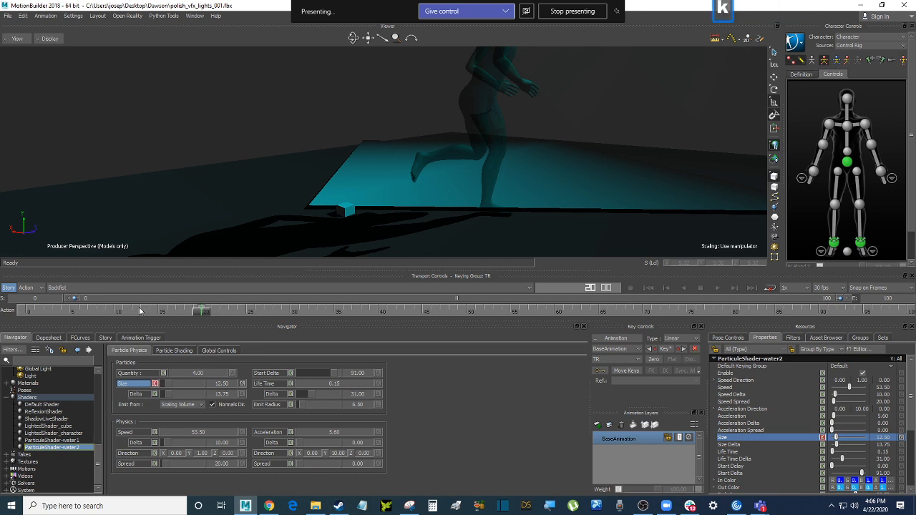
{"action": "left_click", "coordinate": [203, 307]}
{"action": "right_click", "coordinate": [203, 307]}
{"action": "left_click", "coordinate": [233, 329]}
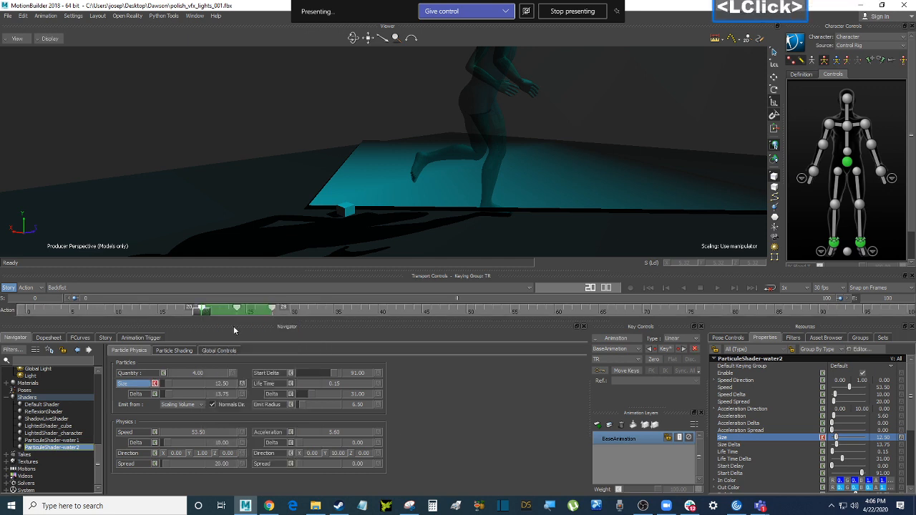
{"action": "left_click", "coordinate": [203, 310]}
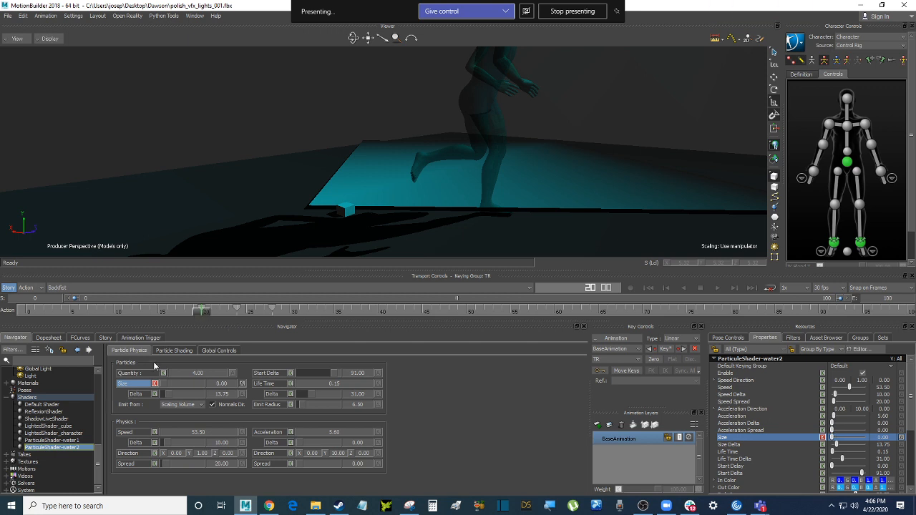
{"action": "left_click_drag", "start_coordinate": [206, 315], "coordinate": [162, 315]}
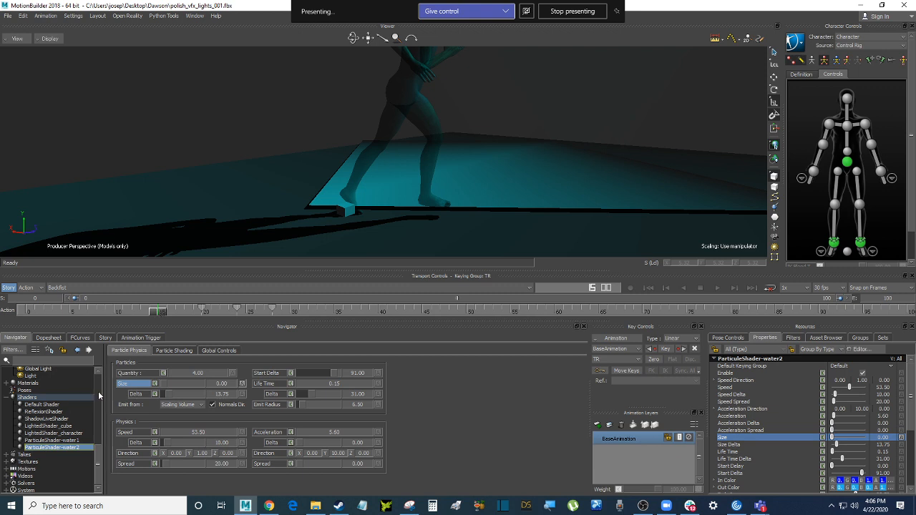
{"action": "left_click_drag", "start_coordinate": [99, 475], "coordinate": [105, 429]}
{"action": "left_click", "coordinate": [33, 380]}
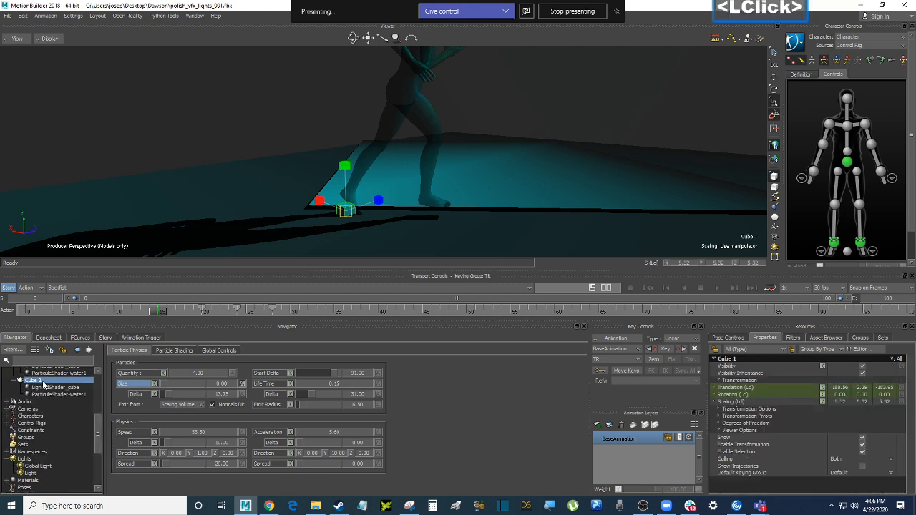
Slide Cube 1 along the teal floor to X translation 104.67
{"action": "left_click", "coordinate": [564, 144]}
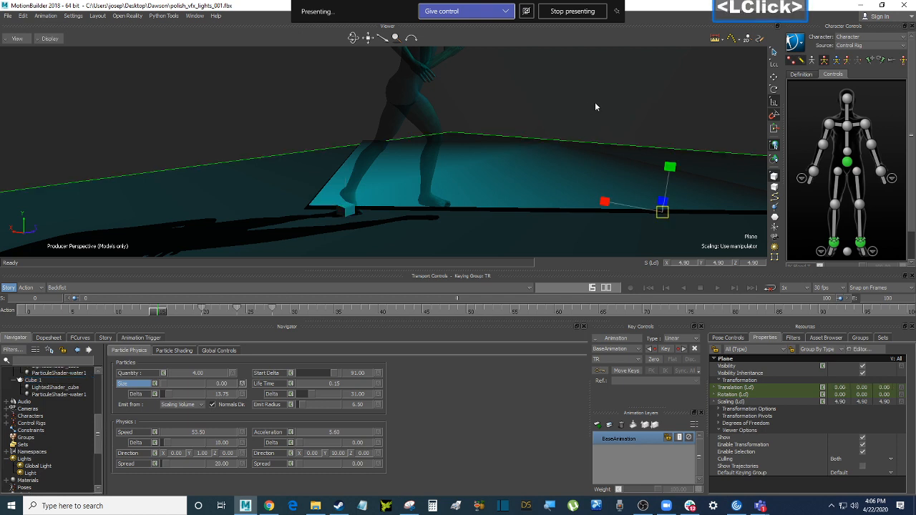
{"action": "left_click_drag", "start_coordinate": [594, 102], "coordinate": [286, 220], "text": "shift"}
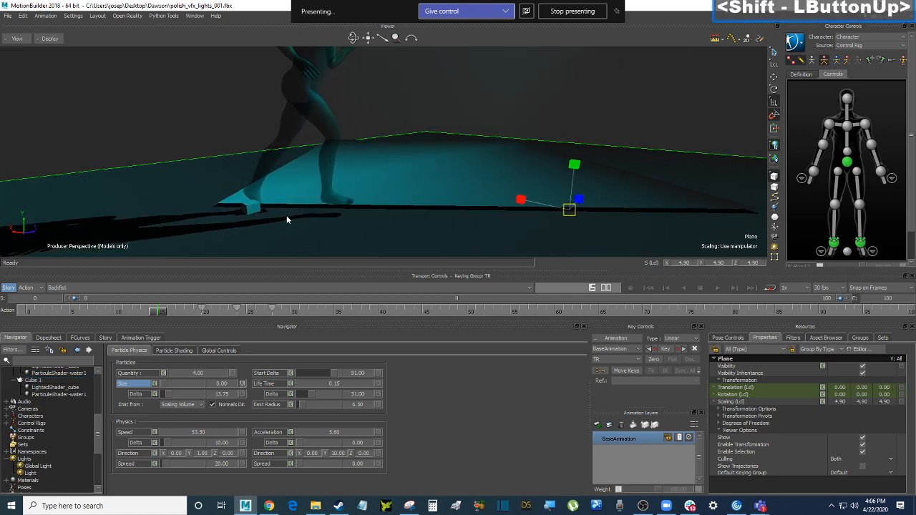
{"action": "left_click", "coordinate": [33, 380]}
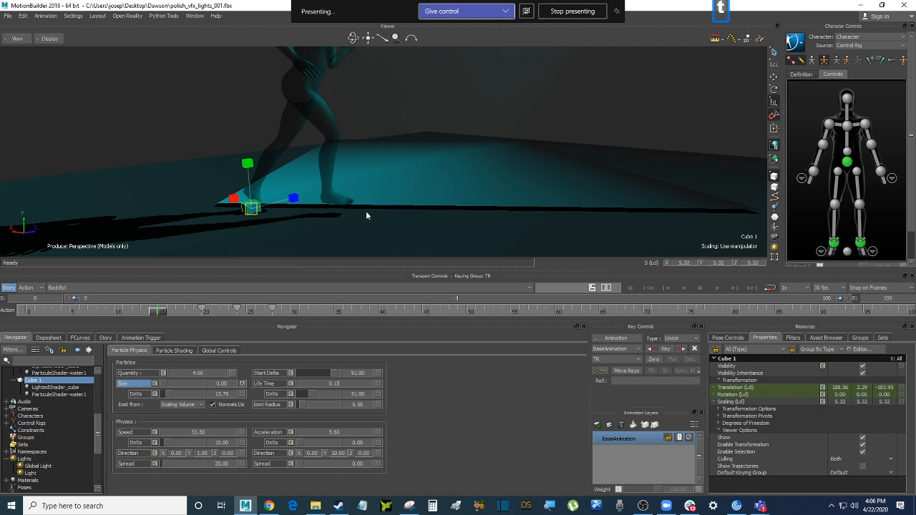
{"action": "left_click", "coordinate": [147, 77]}
{"action": "key", "text": "t"}
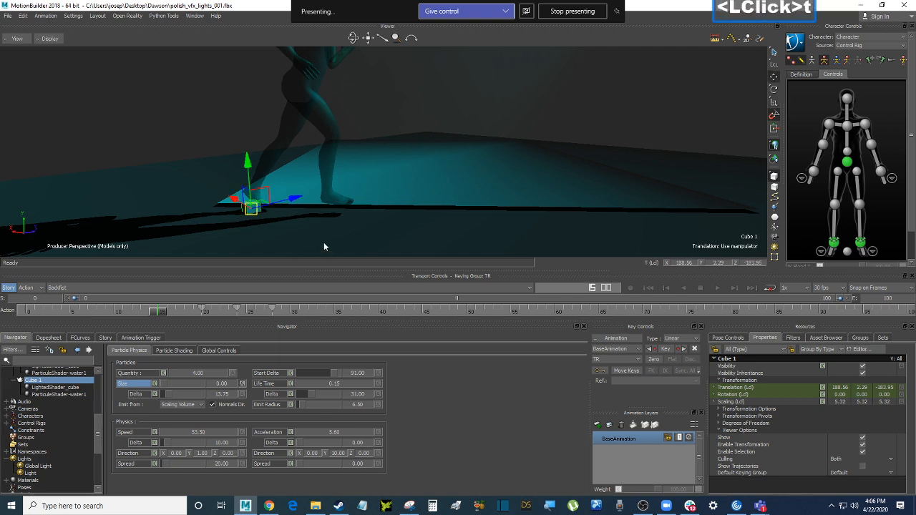
{"action": "left_click_drag", "start_coordinate": [166, 313], "coordinate": [200, 314]}
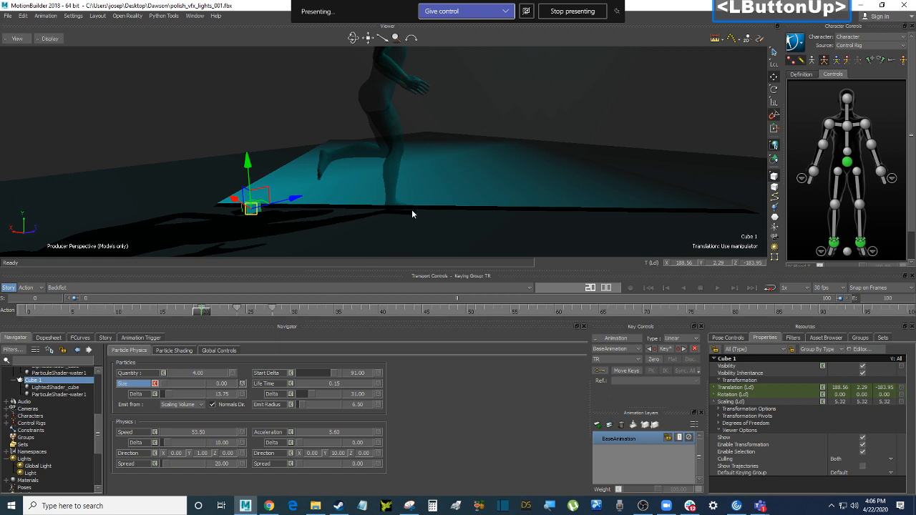
{"action": "left_click_drag", "start_coordinate": [475, 147], "coordinate": [387, 199], "text": "ctrl"}
{"action": "left_click", "coordinate": [292, 215]}
{"action": "left_click_drag", "start_coordinate": [292, 215], "coordinate": [329, 192]}
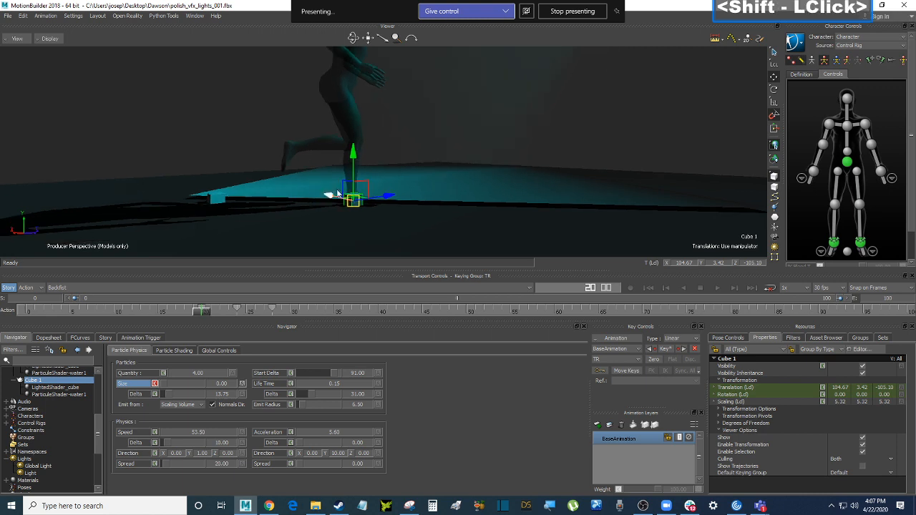
{"action": "left_click_drag", "start_coordinate": [411, 192], "coordinate": [440, 208], "text": "ctrl+shift"}
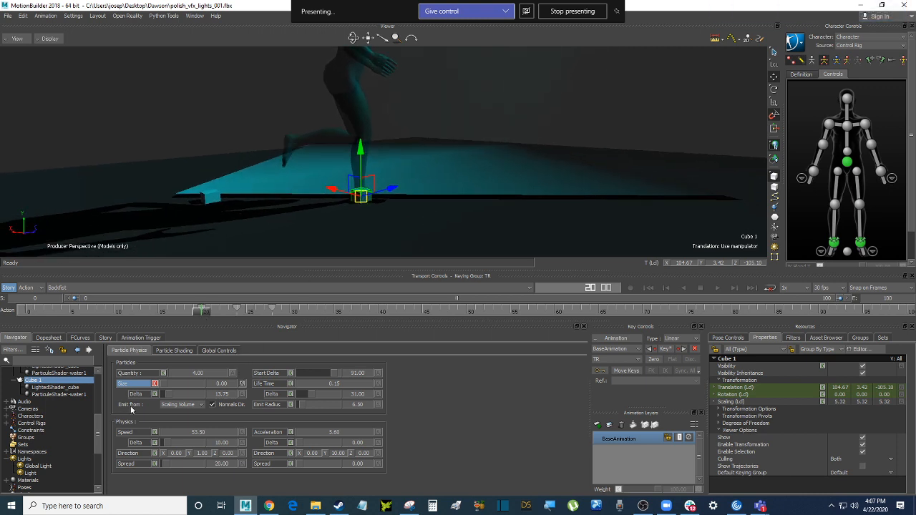
{"action": "left_click", "coordinate": [84, 397]}
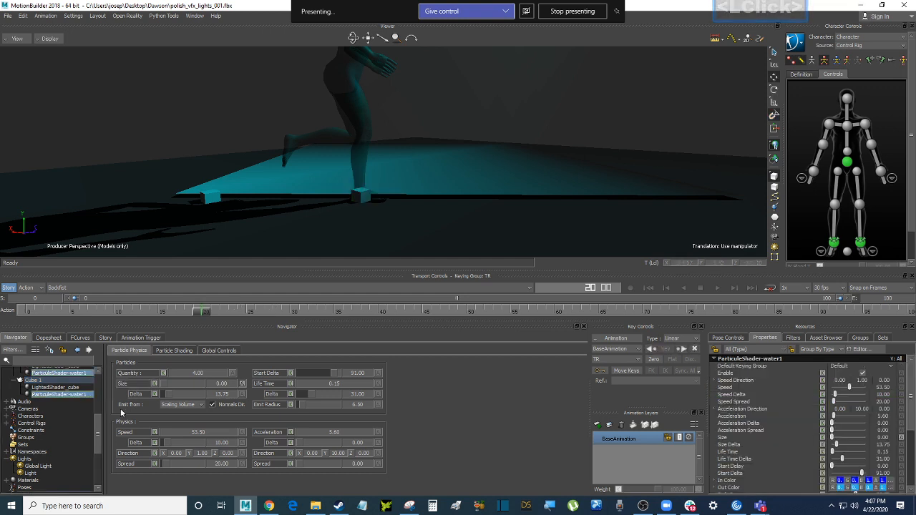
Select ParticuleShader-water2's Size property to show its keys on the timeline
{"action": "left_click", "coordinate": [124, 383]}
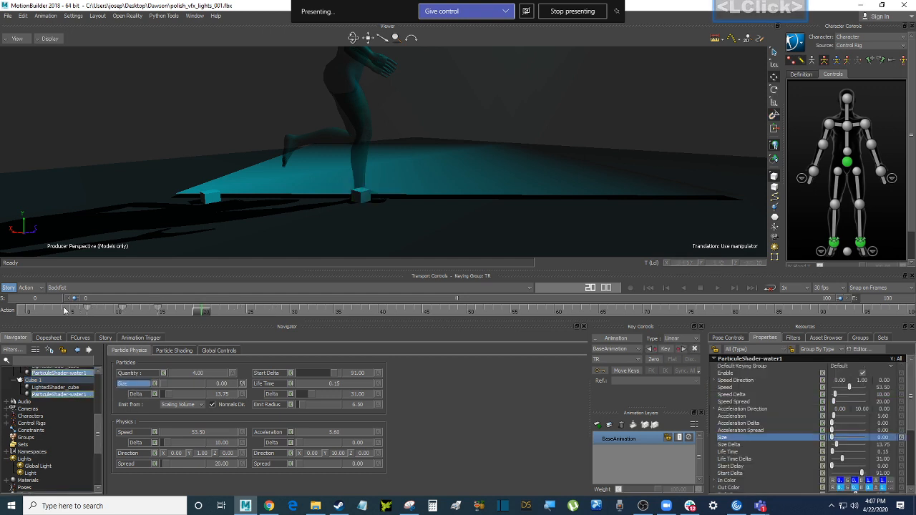
{"action": "left_click", "coordinate": [65, 399]}
{"action": "scroll", "coordinate": [87, 397], "scroll_direction": "up", "scroll_amount": 1}
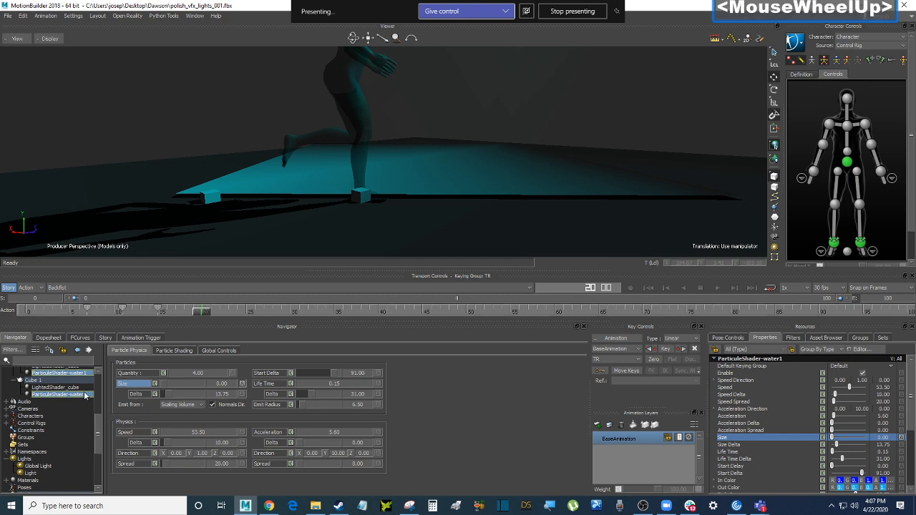
{"action": "left_click", "coordinate": [99, 412]}
{"action": "left_click_drag", "start_coordinate": [99, 420], "coordinate": [99, 473]}
{"action": "left_click", "coordinate": [77, 447]}
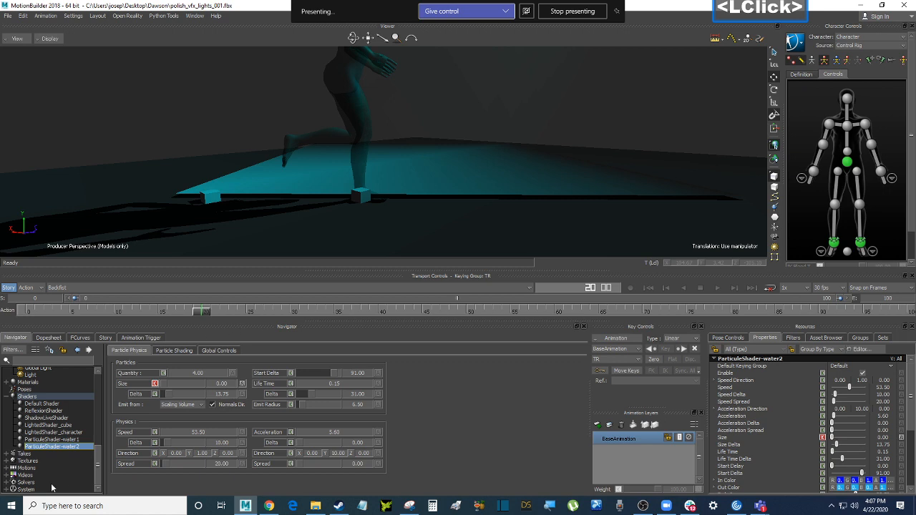
{"action": "left_click", "coordinate": [123, 383]}
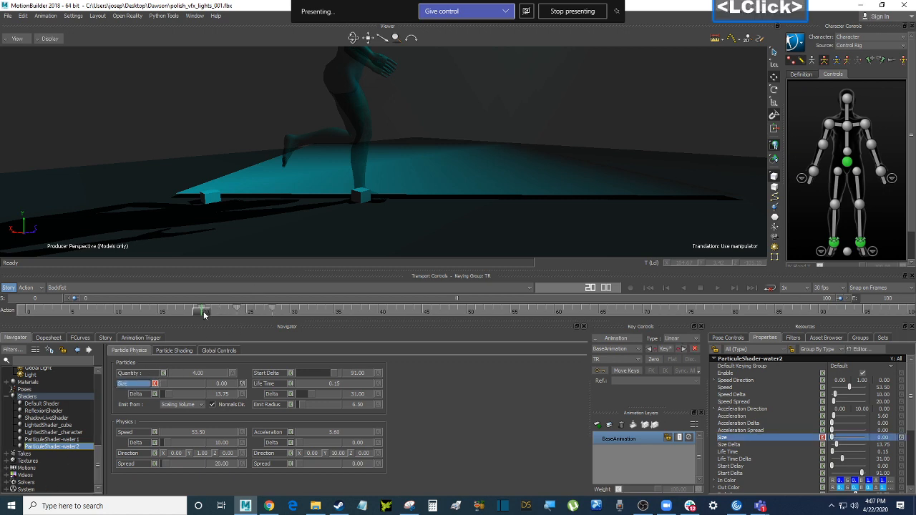
Shift water2's Size keys from frames 20–28 to around frames 33–41
{"action": "left_click_drag", "start_coordinate": [204, 314], "coordinate": [239, 306]}
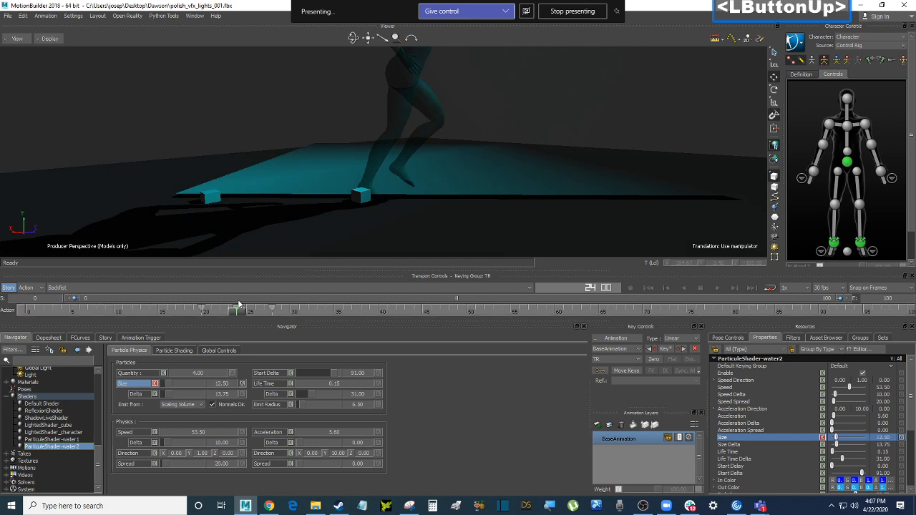
{"action": "left_click_drag", "start_coordinate": [179, 310], "coordinate": [275, 314], "text": "shift"}
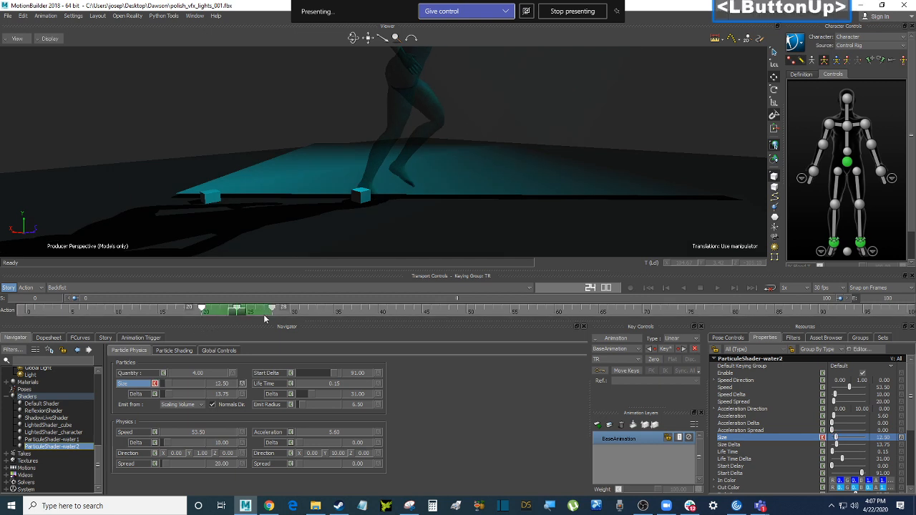
{"action": "left_click_drag", "start_coordinate": [220, 315], "coordinate": [272, 321]}
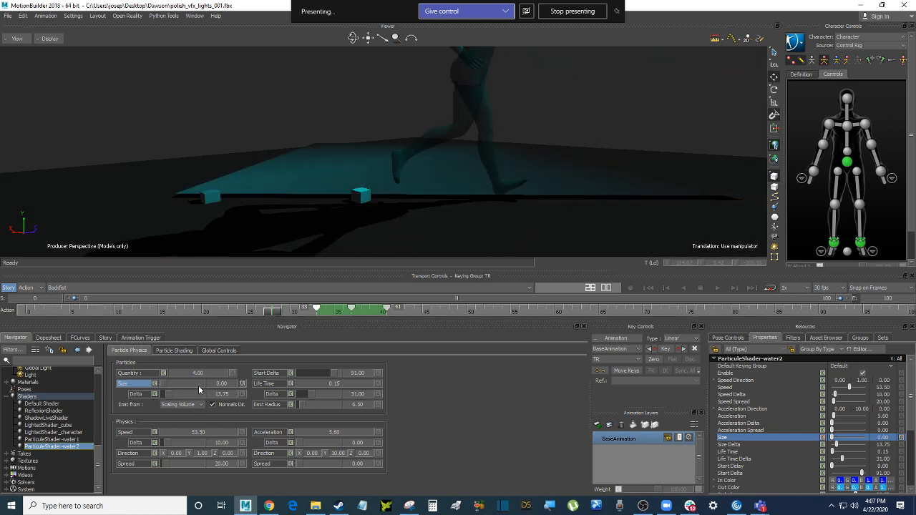
Clear all animation on the Size property and scrub back through the jog
{"action": "left_click", "coordinate": [243, 385]}
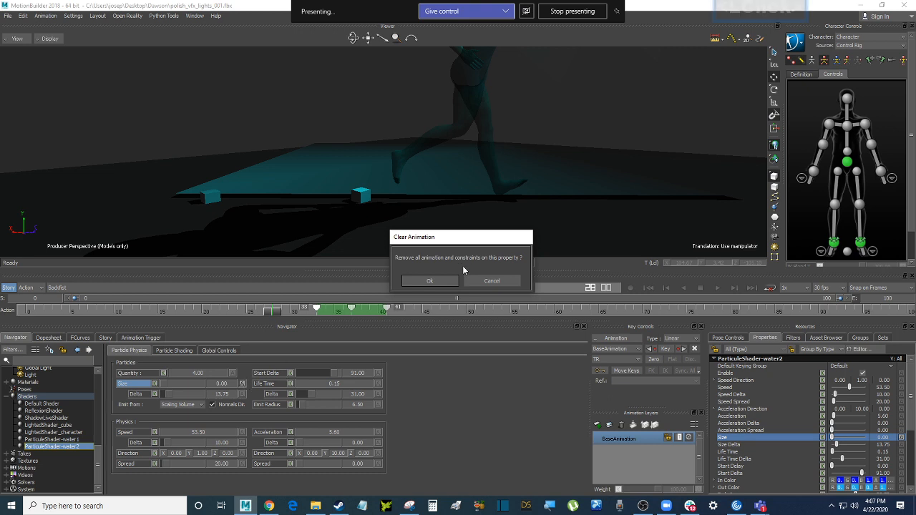
{"action": "left_click", "coordinate": [430, 280]}
{"action": "left_click_drag", "start_coordinate": [273, 313], "coordinate": [165, 311]}
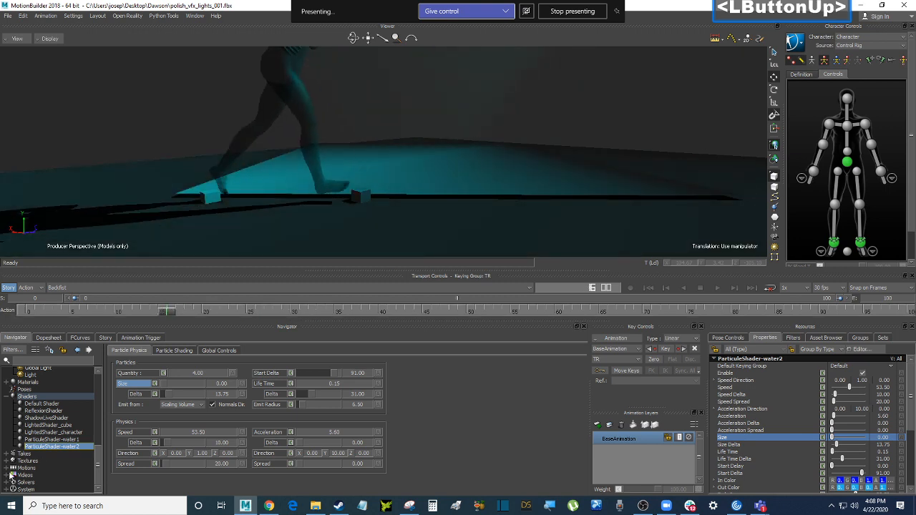
Delete ParticuleShader-water2, then select ParticuleShader-water1 and view its Global Controls
{"action": "left_click", "coordinate": [74, 447]}
{"action": "right_click", "coordinate": [74, 447]}
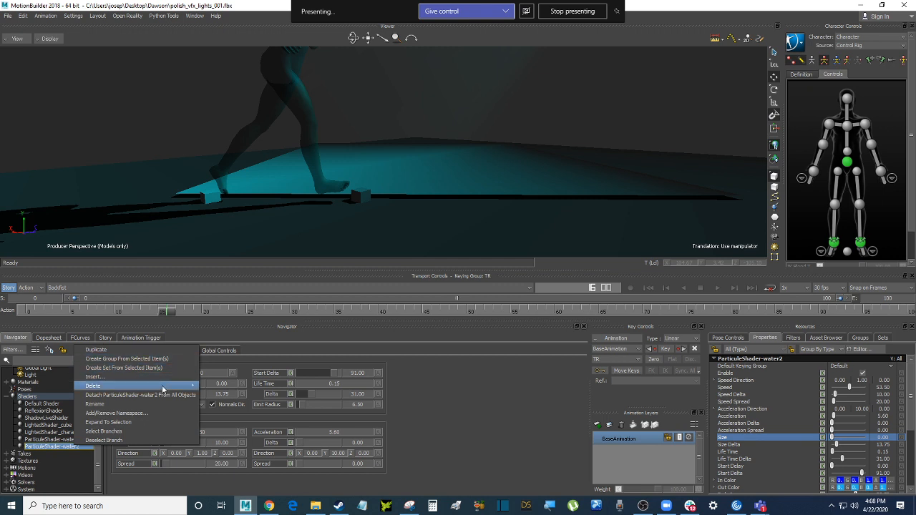
{"action": "mouse_move", "coordinate": [163, 386]}
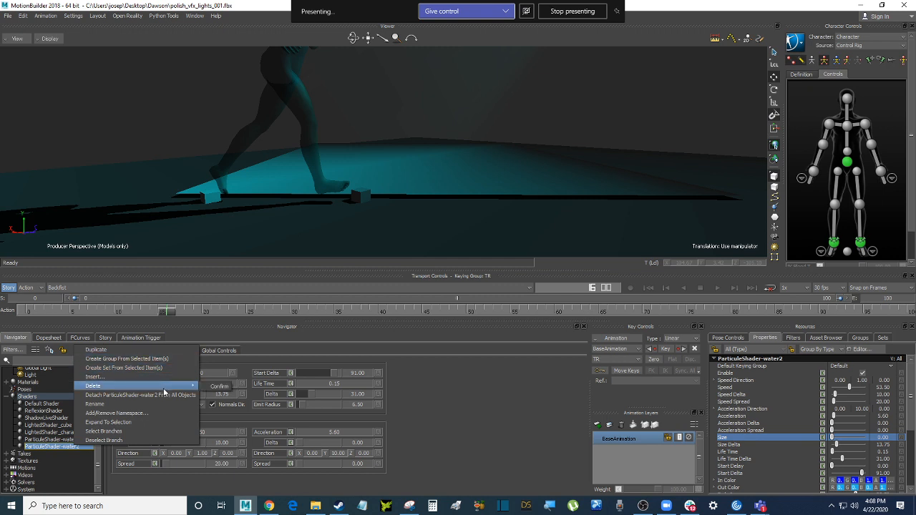
{"action": "left_click", "coordinate": [216, 389]}
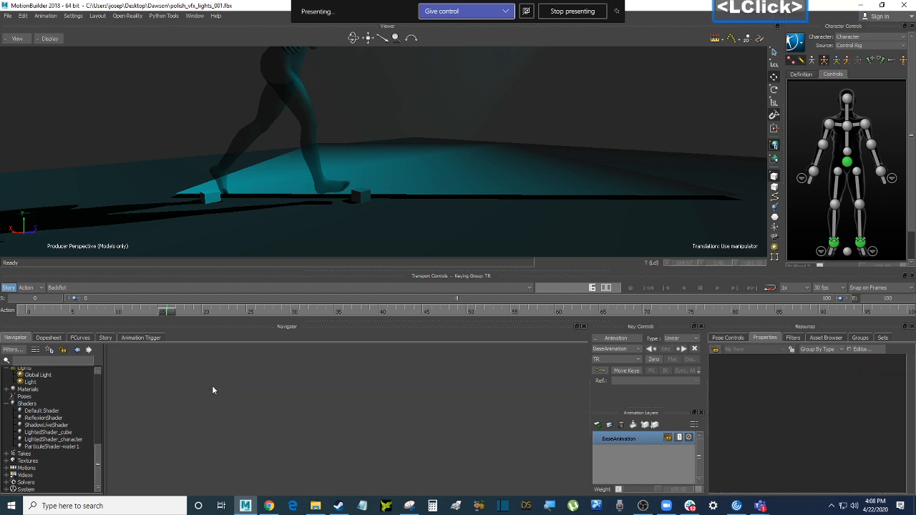
{"action": "left_click", "coordinate": [66, 448]}
{"action": "left_click", "coordinate": [219, 351]}
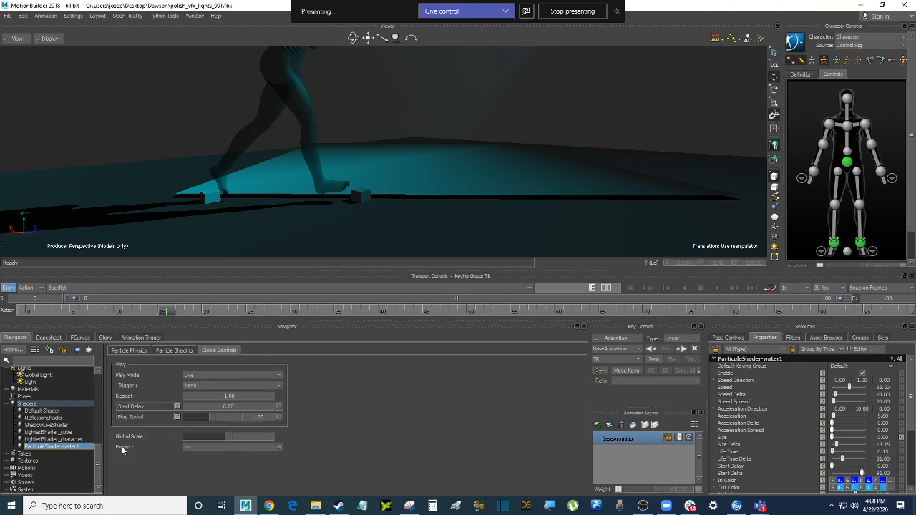
Review ParticuleShader-water1's preset list and Shading and Particle Physics tabs without changes
{"action": "left_click", "coordinate": [269, 447]}
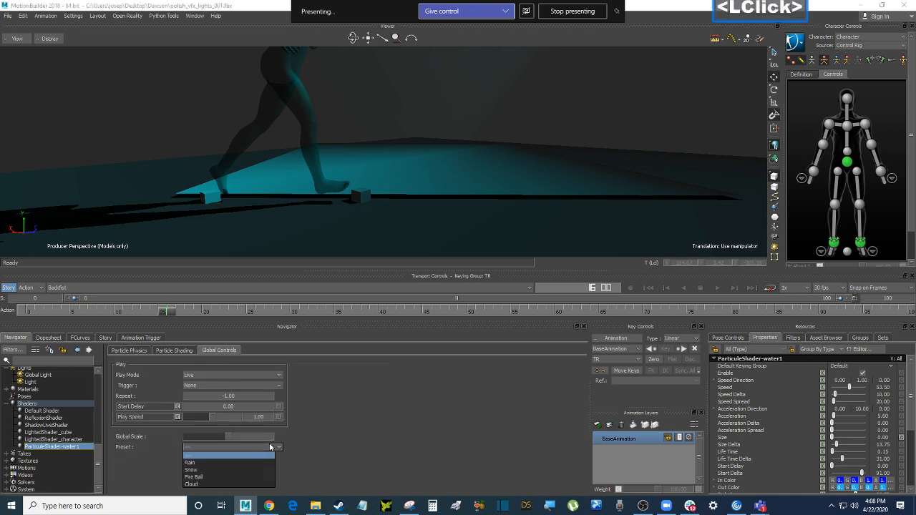
{"action": "left_click", "coordinate": [270, 446]}
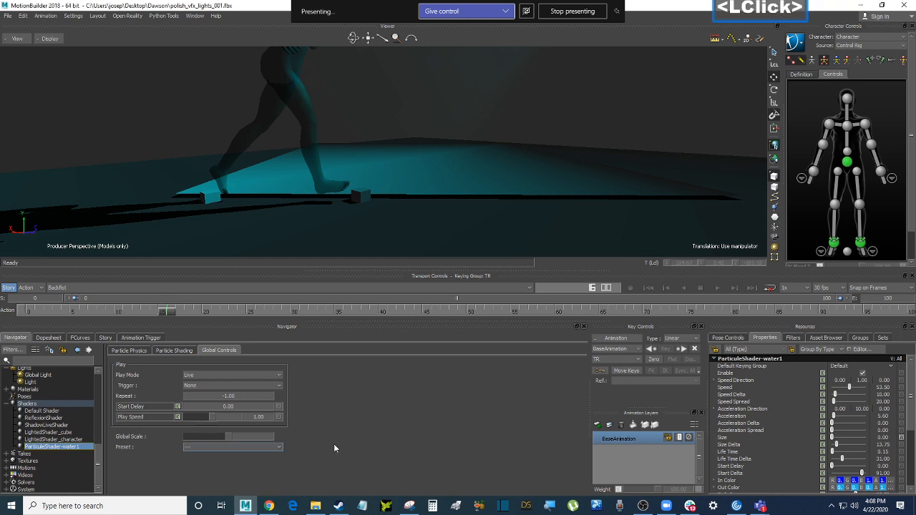
{"action": "left_click", "coordinate": [183, 351]}
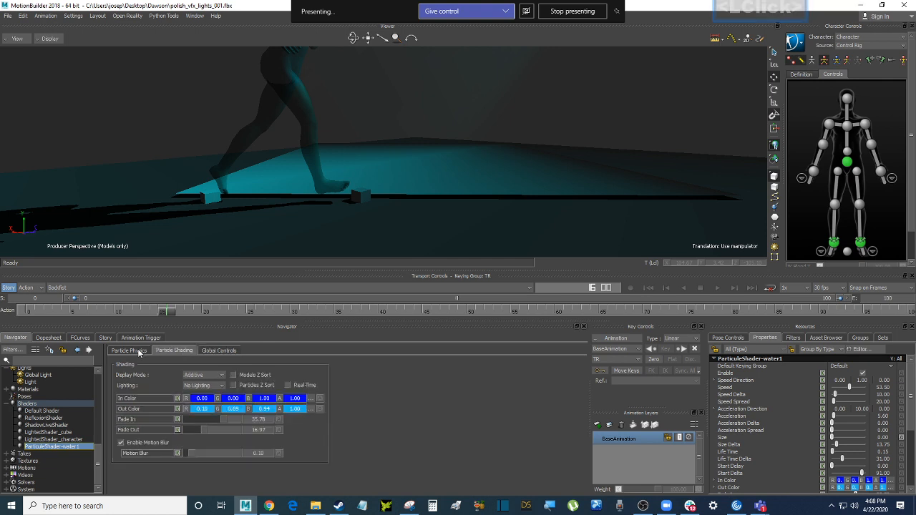
{"action": "left_click", "coordinate": [138, 350]}
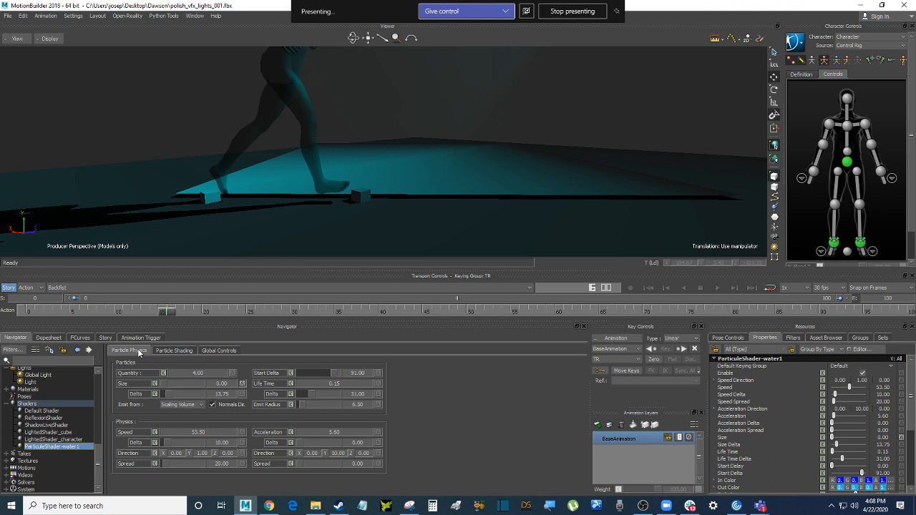
{"action": "left_click_drag", "start_coordinate": [913, 398], "coordinate": [913, 457]}
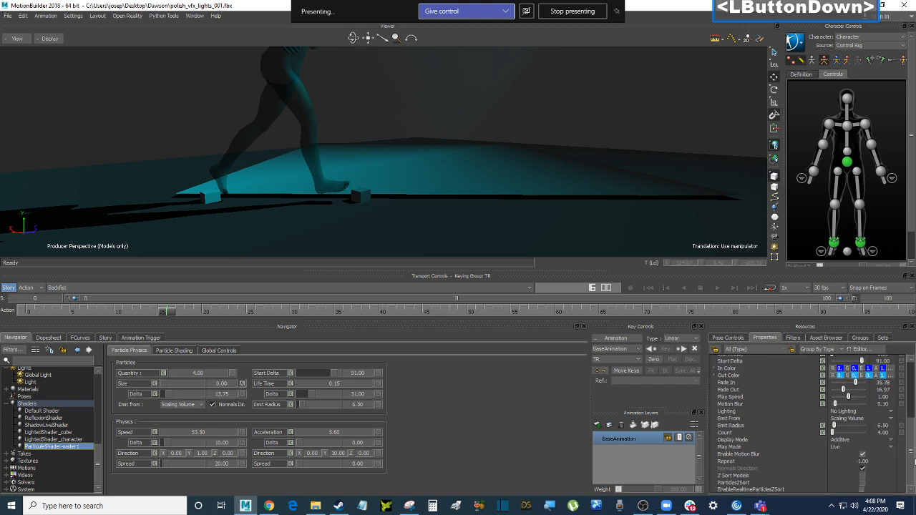
{"action": "left_click_drag", "start_coordinate": [914, 457], "coordinate": [913, 383]}
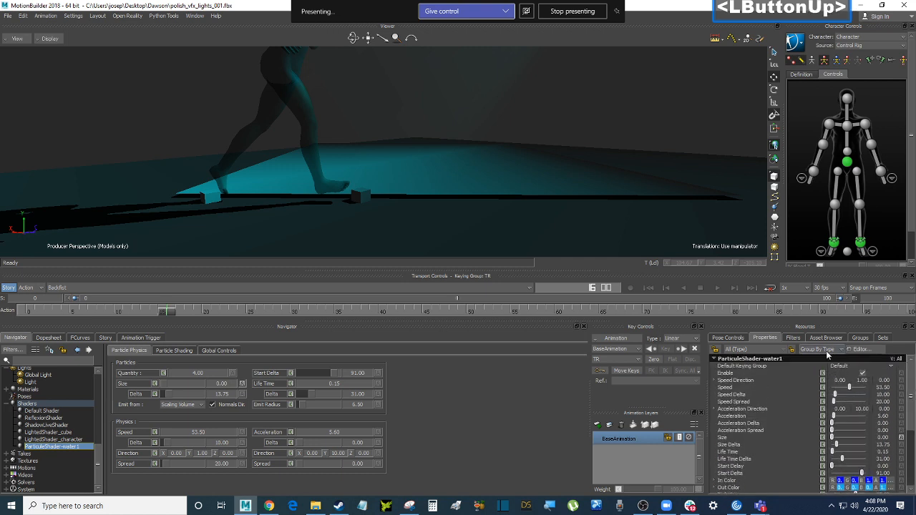
Reselect ParticuleShader-water1, recheck its tabs, then open the Shaders folder's assignment grid
{"action": "left_click", "coordinate": [80, 447]}
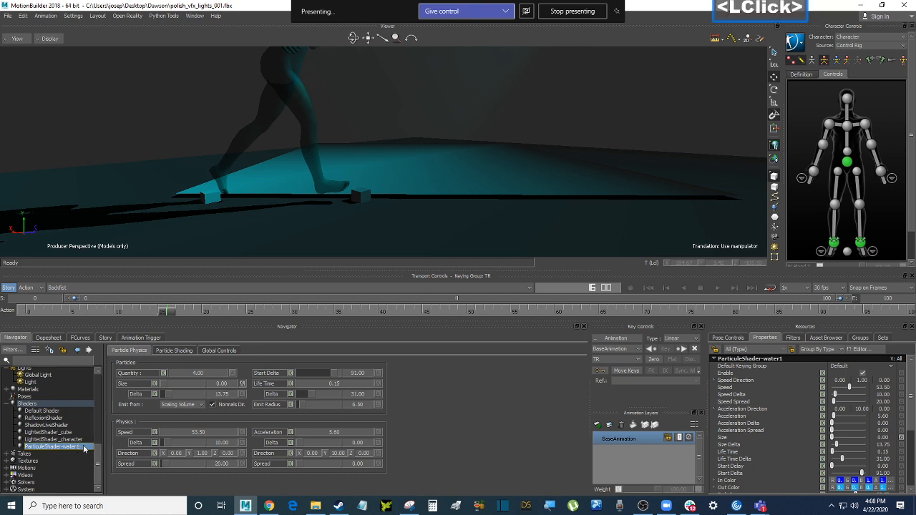
{"action": "left_click", "coordinate": [115, 93]}
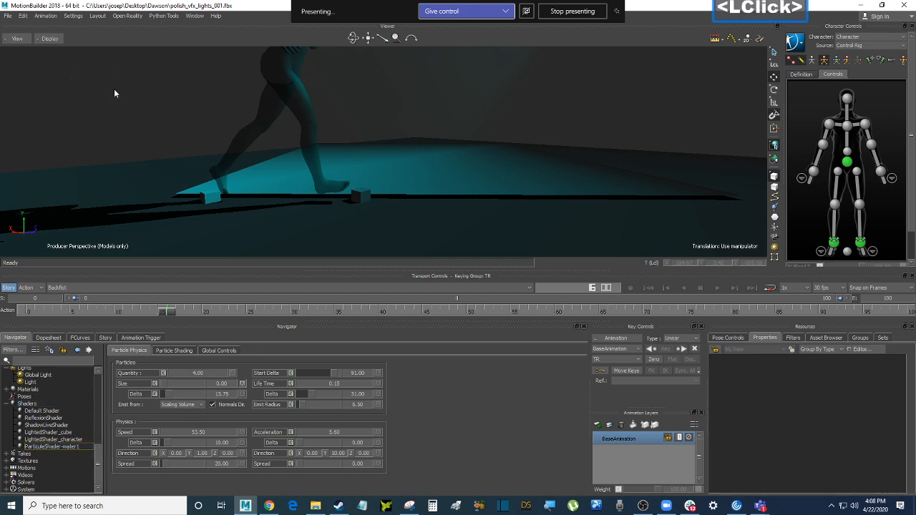
{"action": "left_click", "coordinate": [77, 448]}
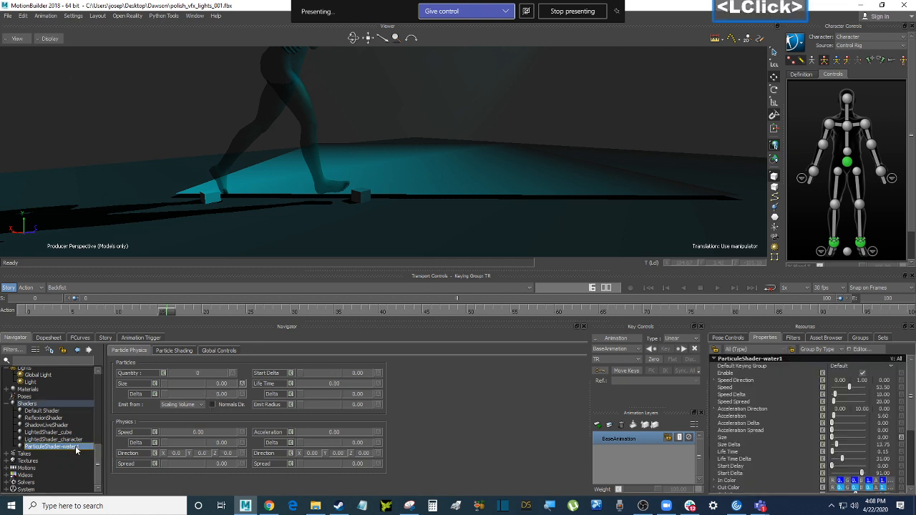
{"action": "left_click", "coordinate": [98, 458]}
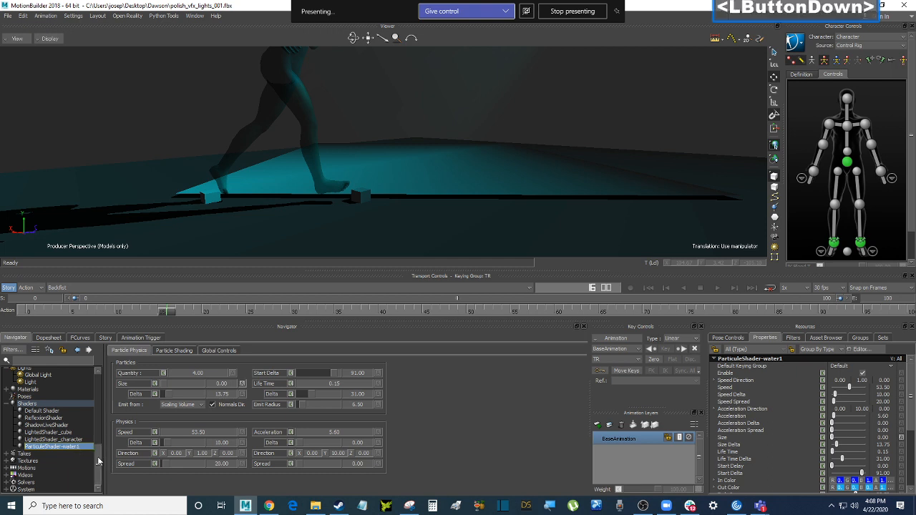
{"action": "left_click", "coordinate": [222, 351]}
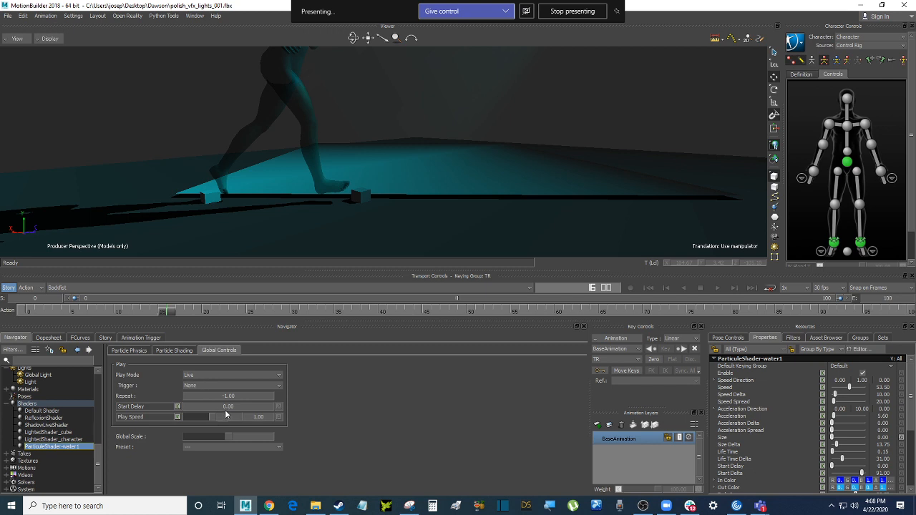
{"action": "left_click", "coordinate": [166, 352]}
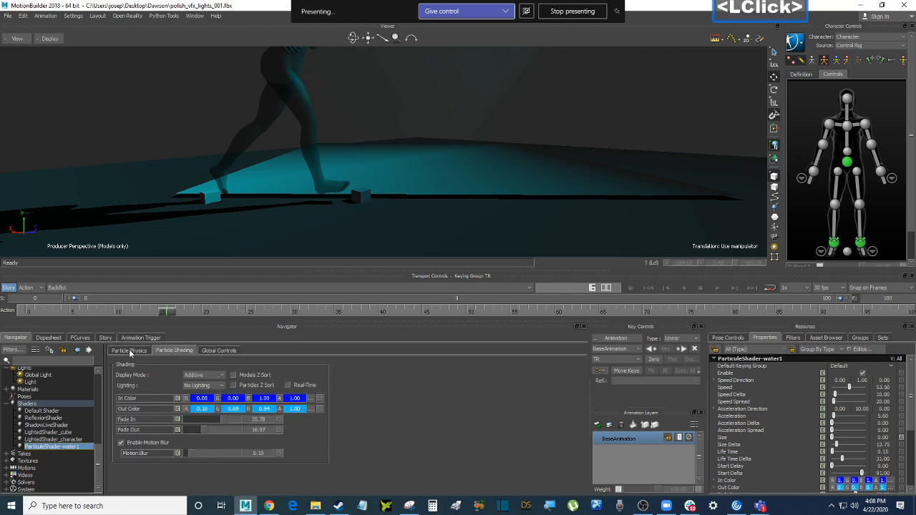
{"action": "left_click", "coordinate": [129, 351]}
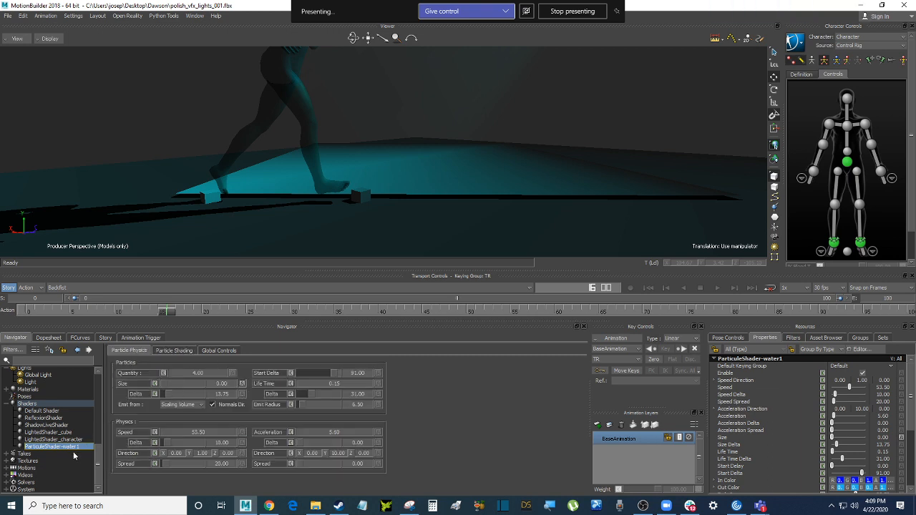
{"action": "left_click", "coordinate": [65, 404]}
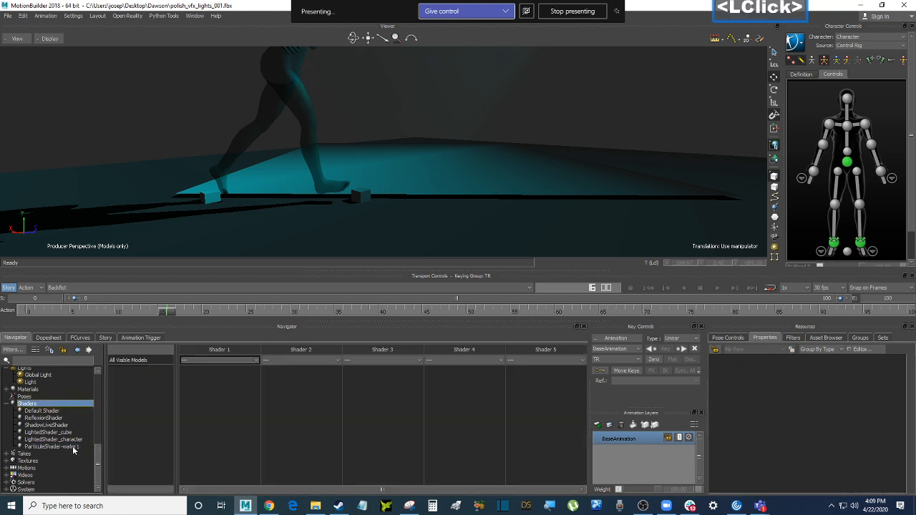
Play the jog from frame 0 with Ctrl+Space, scrub the early frames, and orbit closer to the platform
{"action": "key", "text": "ctrl"}
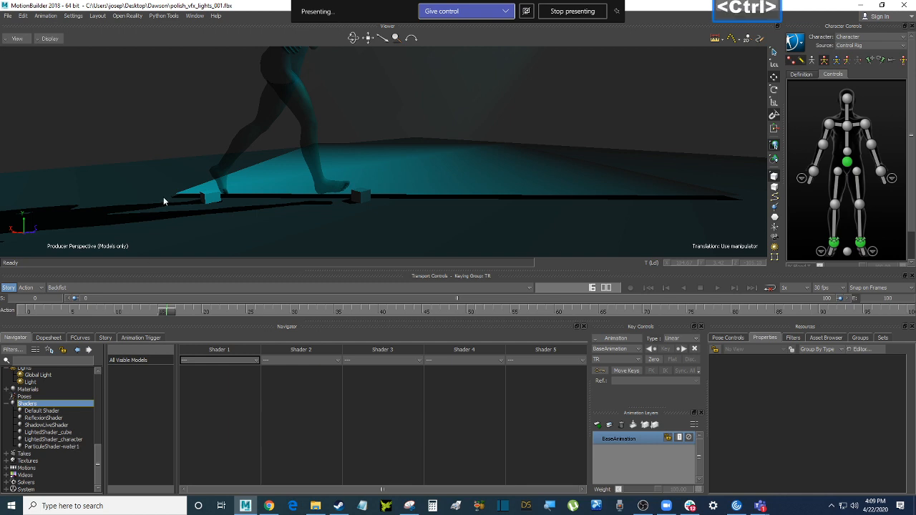
{"action": "key", "text": "ctrl+Home"}
{"action": "key", "text": "ctrl+space"}
{"action": "key", "text": "ctrl+Home"}
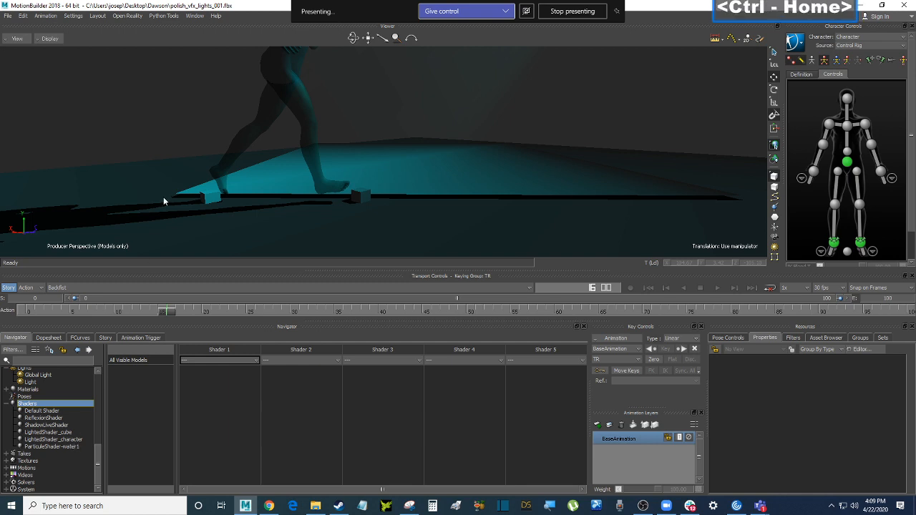
{"action": "left_click", "coordinate": [320, 313]}
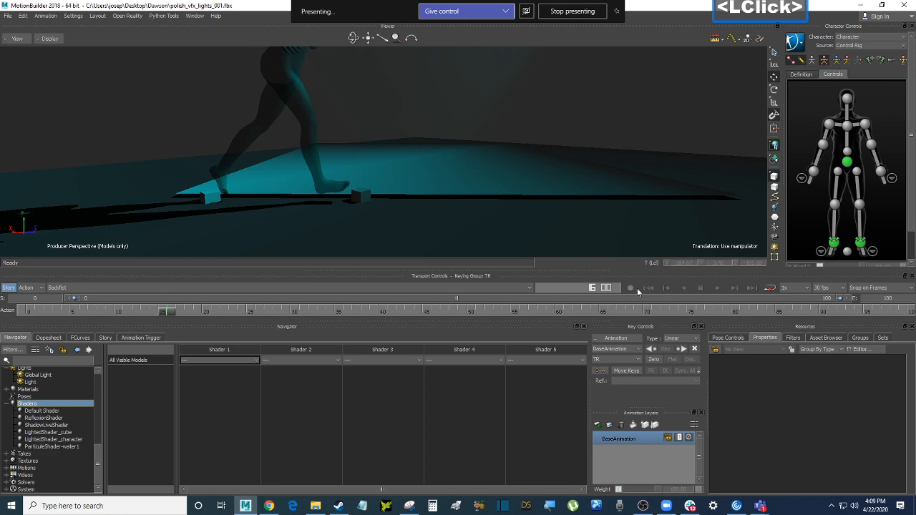
{"action": "left_click", "coordinate": [648, 289]}
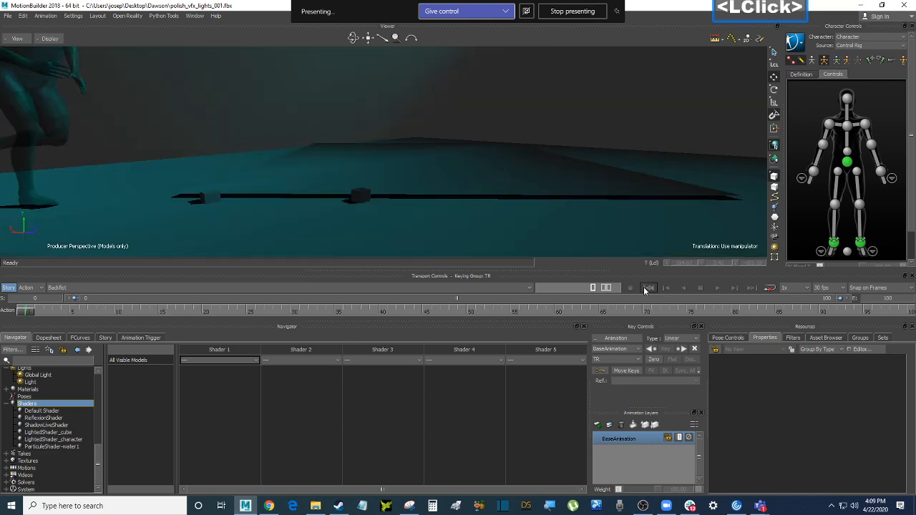
{"action": "key", "text": "ctrl+space"}
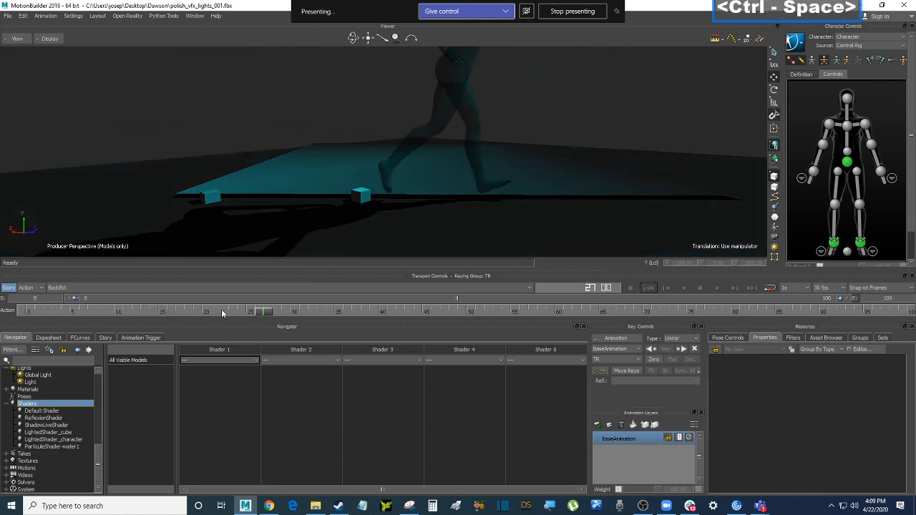
{"action": "left_click_drag", "start_coordinate": [264, 315], "coordinate": [122, 313]}
{"action": "left_click_drag", "start_coordinate": [158, 313], "coordinate": [23, 310]}
{"action": "left_click_drag", "start_coordinate": [212, 83], "coordinate": [231, 82], "text": "ctrl+shift"}
{"action": "left_click", "coordinate": [71, 448]}
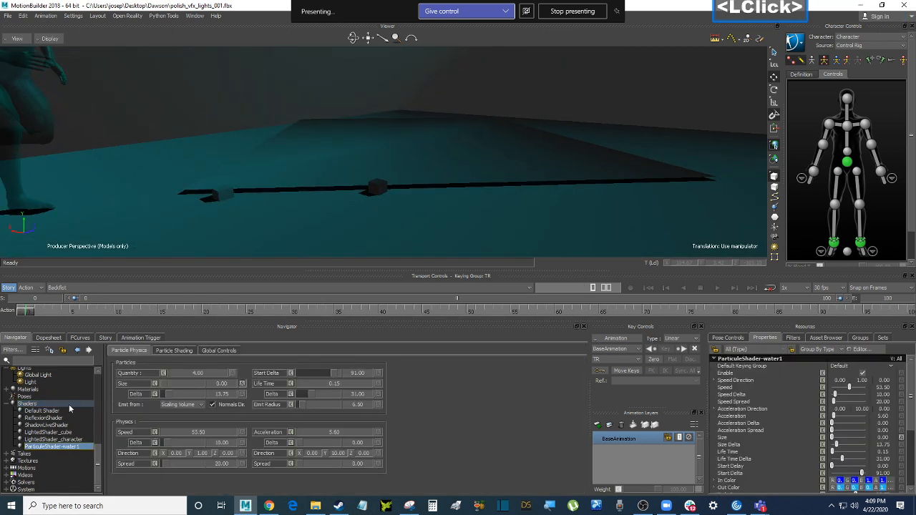
Locate and select ParticleShader-water1 under Cube 1 in the Navigator
{"action": "scroll", "coordinate": [69, 400], "scroll_direction": "up", "scroll_amount": 3}
{"action": "scroll", "coordinate": [73, 390], "scroll_direction": "up", "scroll_amount": 4}
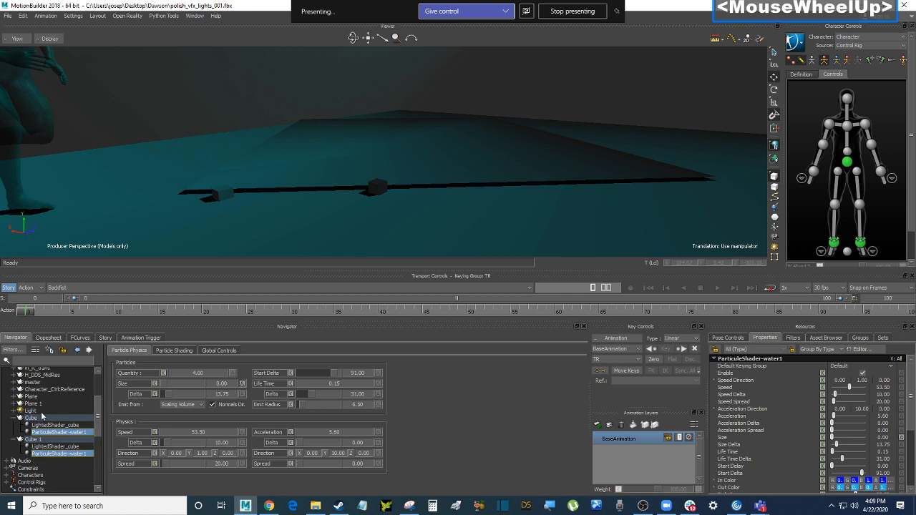
{"action": "left_click", "coordinate": [41, 440]}
{"action": "left_click", "coordinate": [80, 433]}
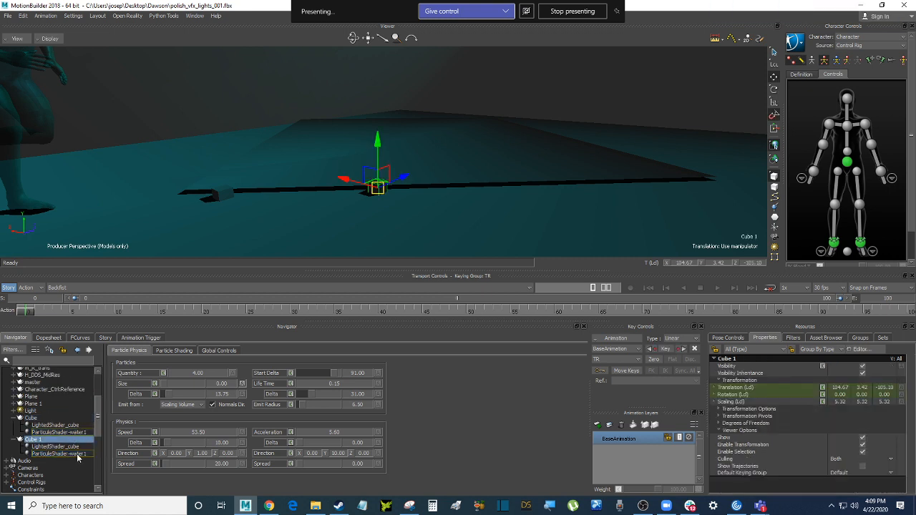
{"action": "left_click", "coordinate": [76, 453]}
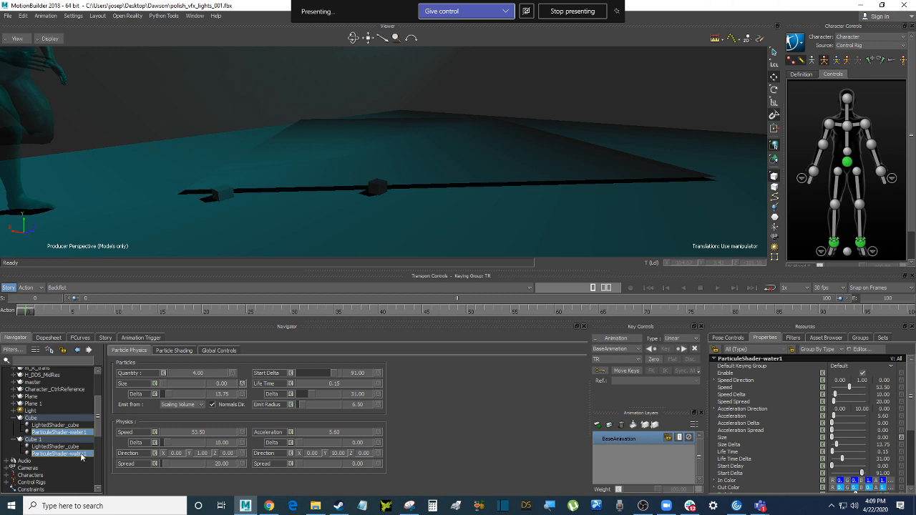
{"action": "scroll", "coordinate": [81, 457], "scroll_direction": "down", "scroll_amount": 5}
{"action": "scroll", "coordinate": [81, 456], "scroll_direction": "up", "scroll_amount": 1}
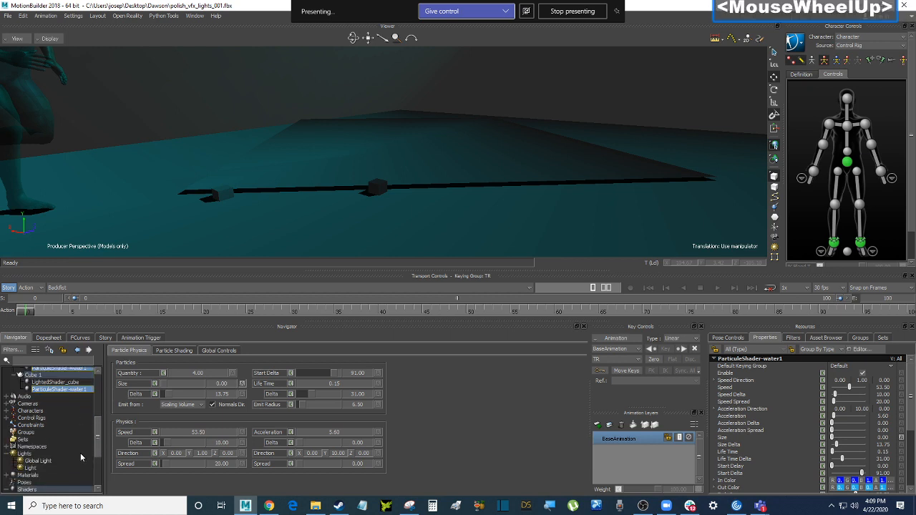
{"action": "scroll", "coordinate": [80, 452], "scroll_direction": "up", "scroll_amount": 1}
{"action": "left_click", "coordinate": [76, 405]}
Back out of deleting the shader by choosing No To All on the warning
{"action": "right_click", "coordinate": [78, 405]}
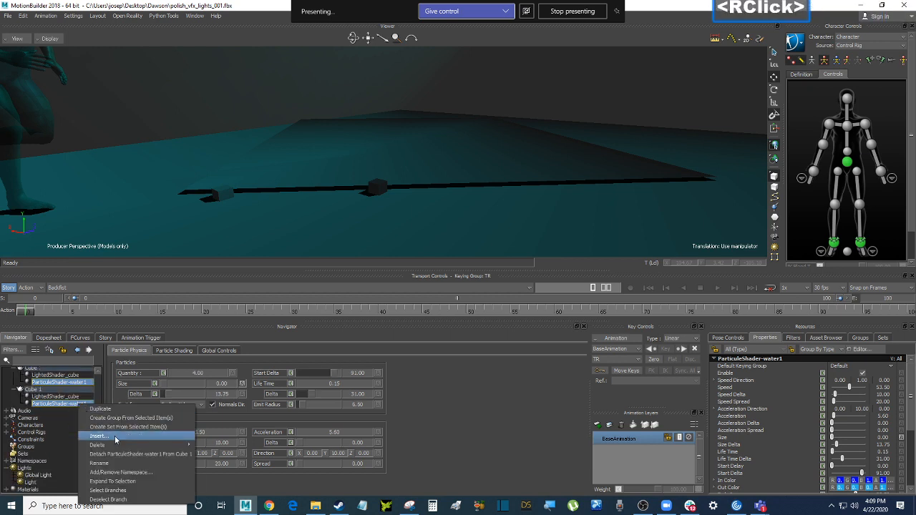
{"action": "mouse_move", "coordinate": [133, 444]}
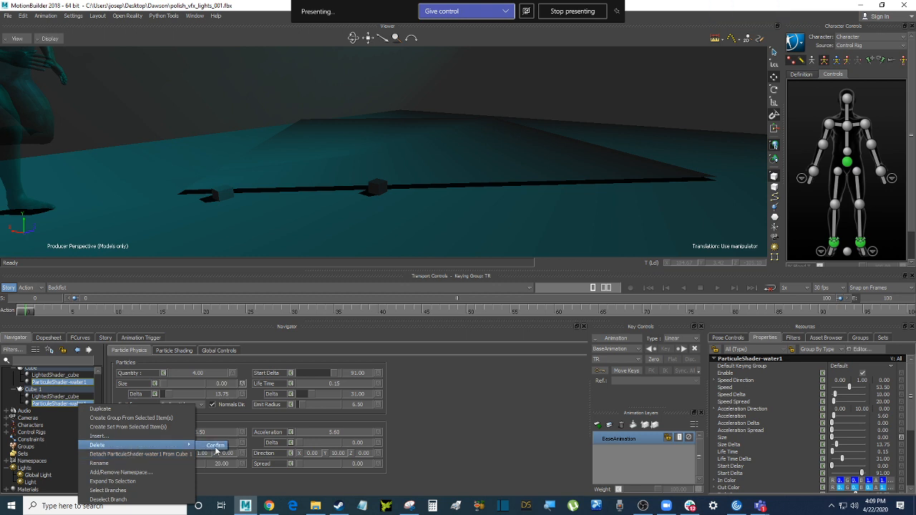
{"action": "left_click", "coordinate": [71, 406]}
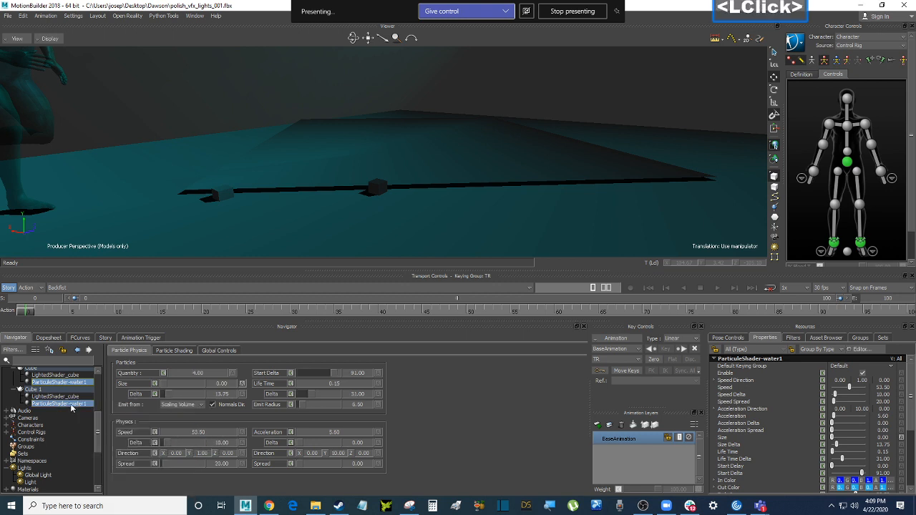
{"action": "right_click", "coordinate": [71, 407]}
{"action": "mouse_move", "coordinate": [134, 446]}
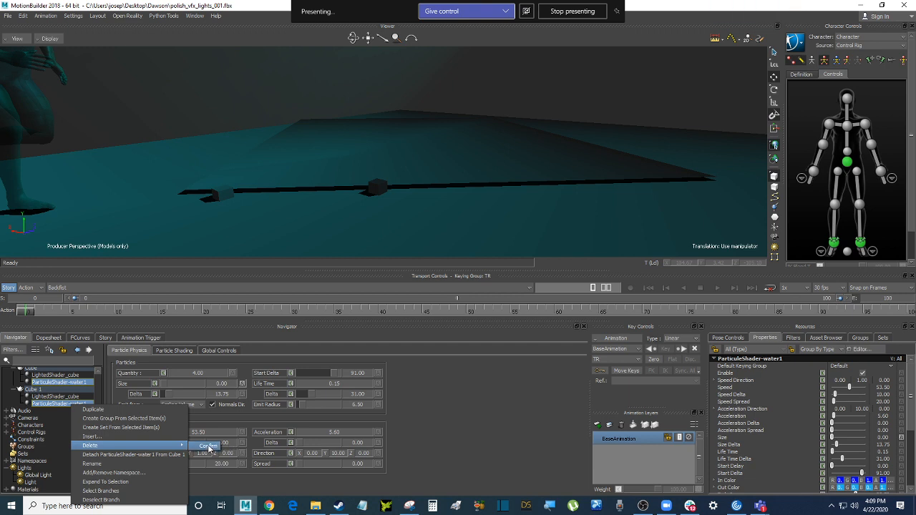
{"action": "left_click", "coordinate": [208, 448]}
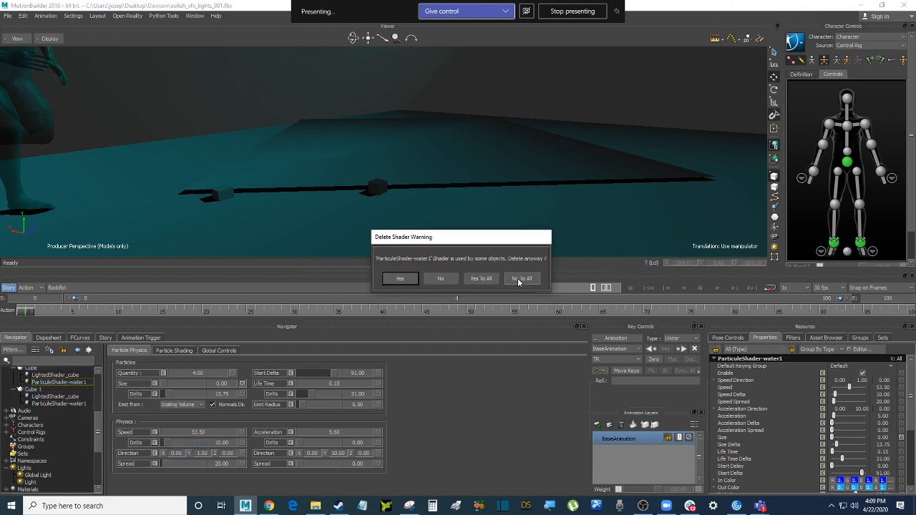
{"action": "left_click", "coordinate": [521, 278]}
Detach ParticleShader-water1 from Cube 1, leaving only LightedShader_cube on it
{"action": "left_click", "coordinate": [80, 404]}
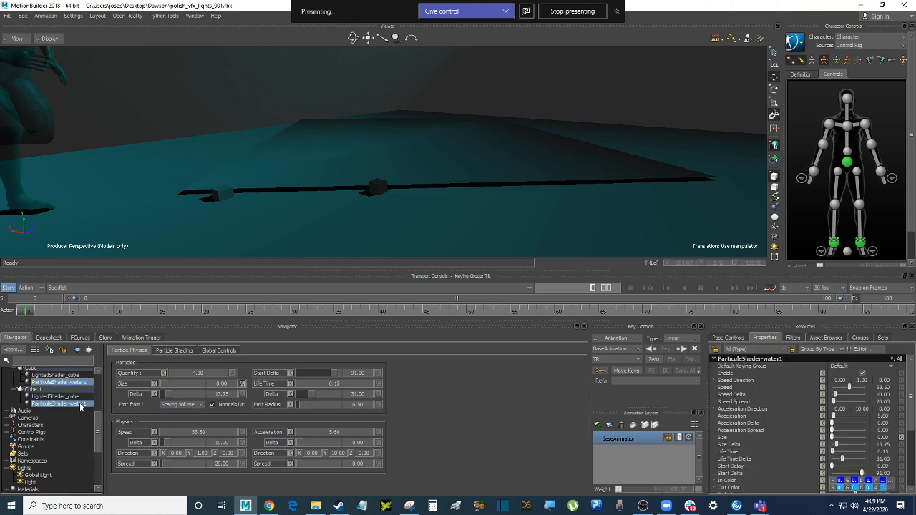
{"action": "right_click", "coordinate": [80, 406]}
{"action": "mouse_move", "coordinate": [120, 445]}
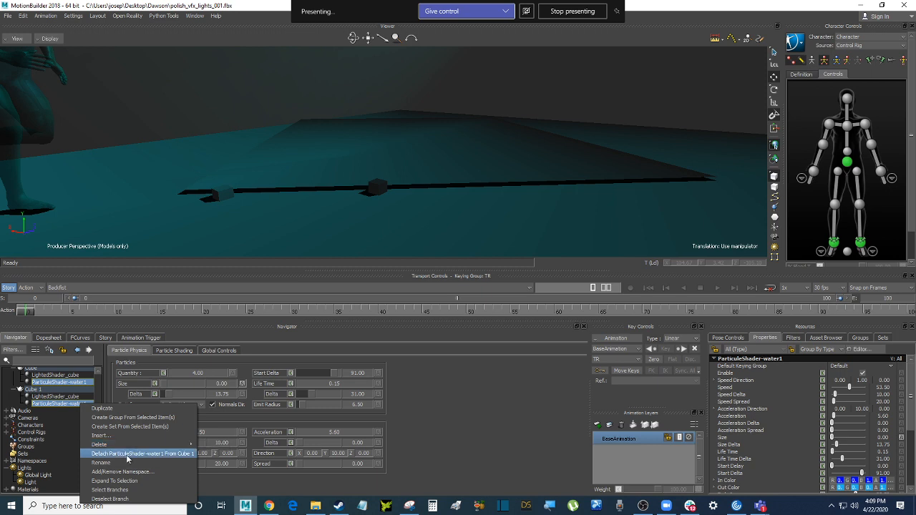
{"action": "left_click", "coordinate": [128, 456]}
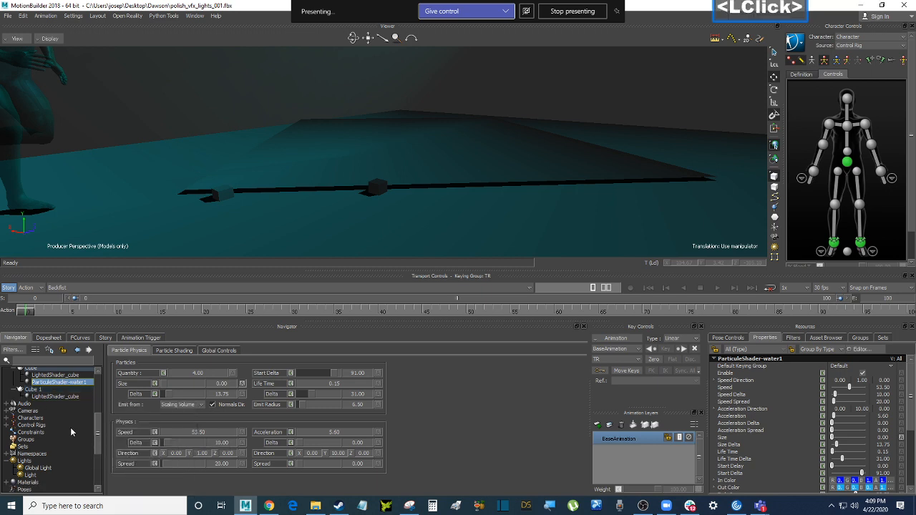
Duplicate ParticleShader-water1 to create ParticleShader-water2
{"action": "scroll", "coordinate": [79, 427], "scroll_direction": "down", "scroll_amount": 5}
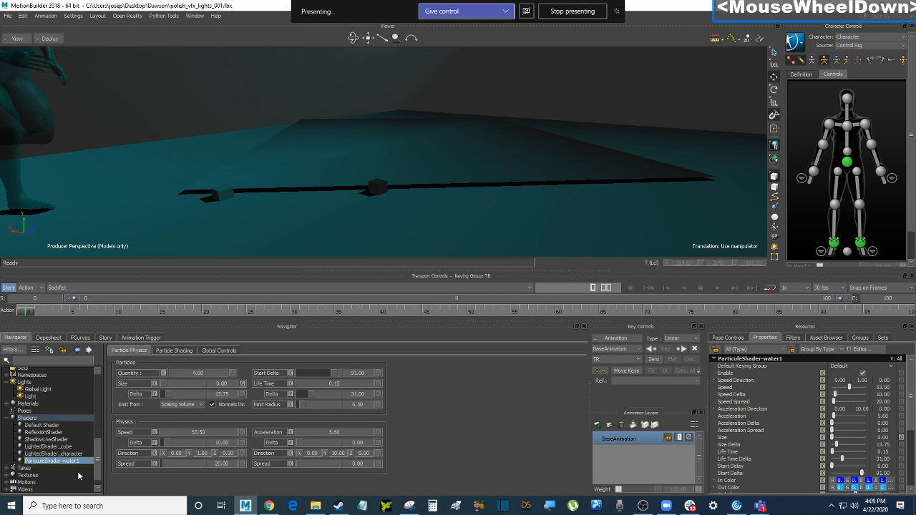
{"action": "left_click", "coordinate": [79, 455]}
{"action": "left_click", "coordinate": [76, 462]}
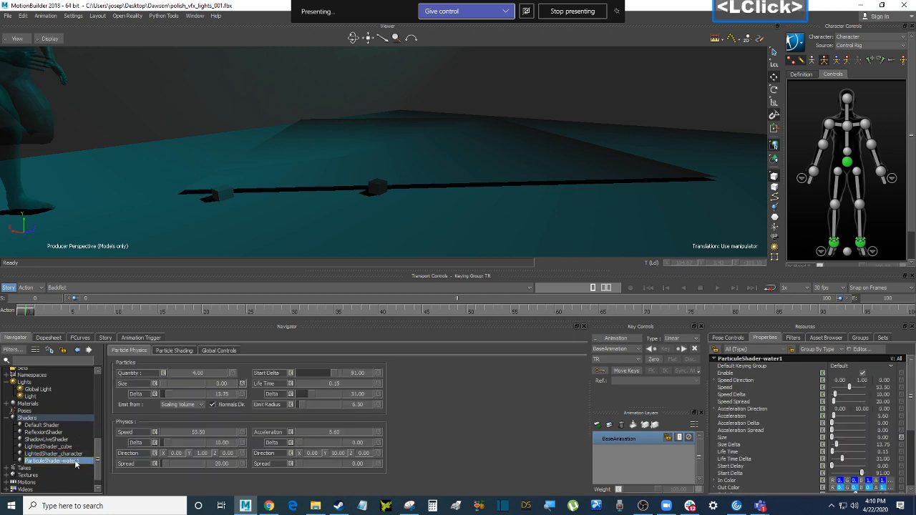
{"action": "right_click", "coordinate": [76, 464]}
{"action": "left_click", "coordinate": [112, 370]}
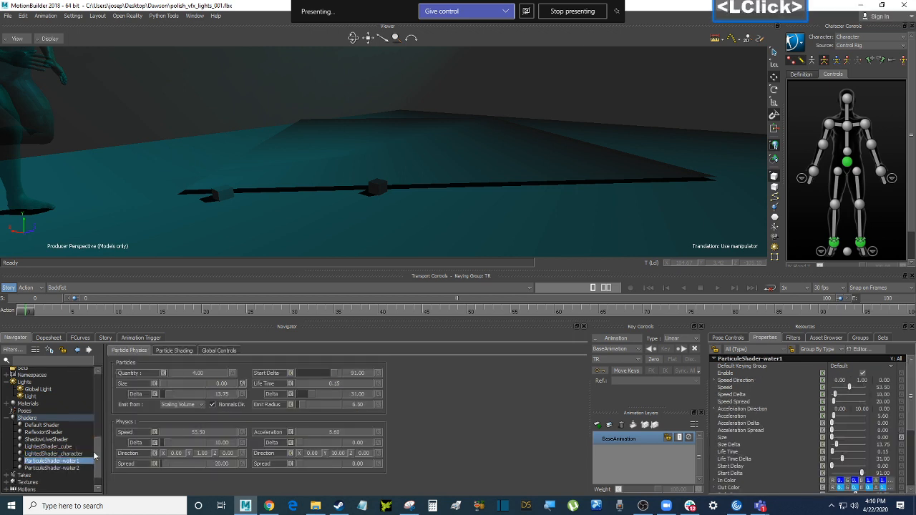
{"action": "left_click", "coordinate": [77, 468]}
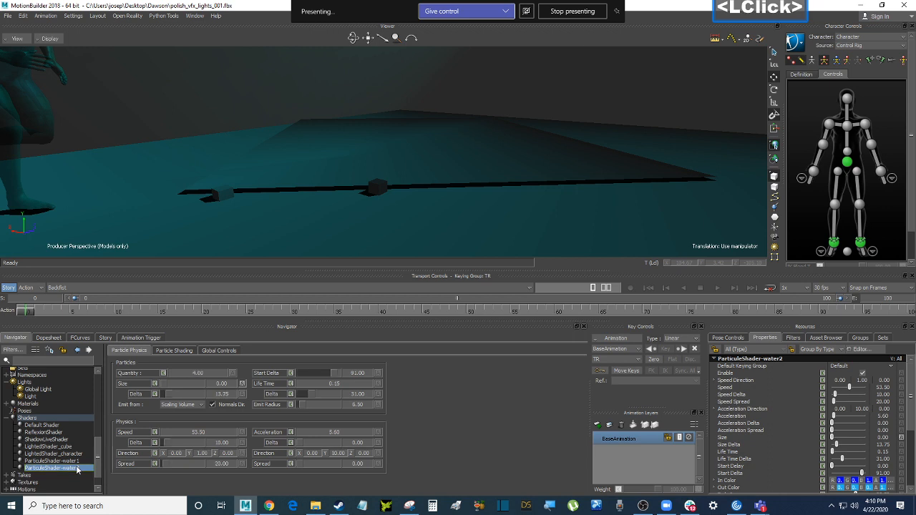
Preview the particles from frame 0, then select ParticleShader-water2's Size property
{"action": "left_click", "coordinate": [153, 119]}
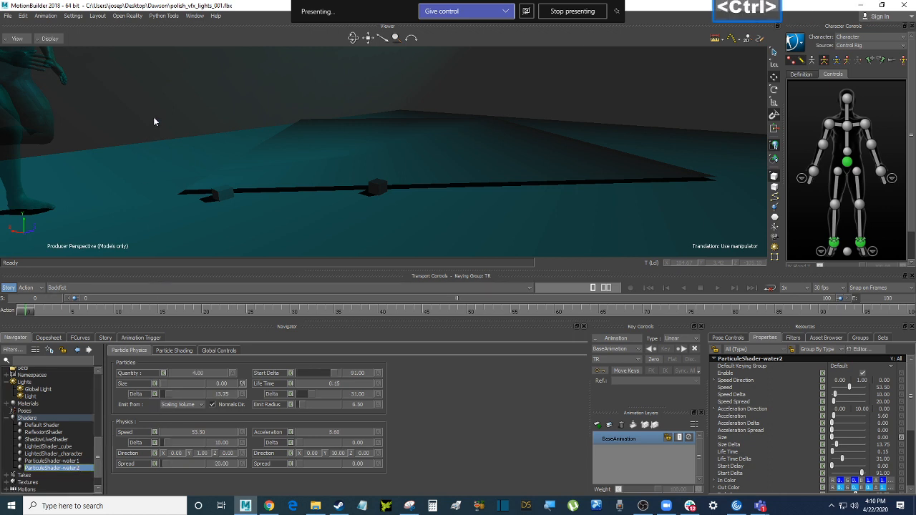
{"action": "key", "text": "ctrl+Home"}
{"action": "key", "text": "ctrl+space"}
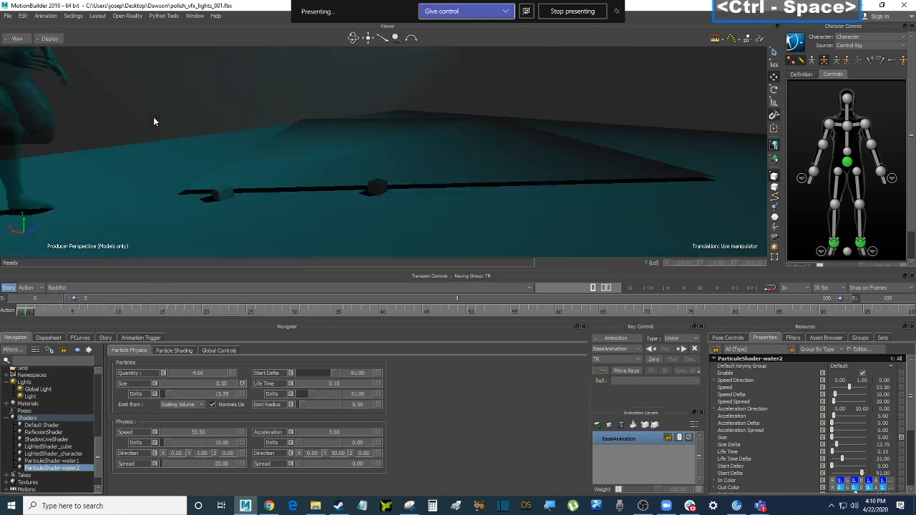
{"action": "key", "text": "ctrl+Home"}
{"action": "key", "text": "ctrl+space"}
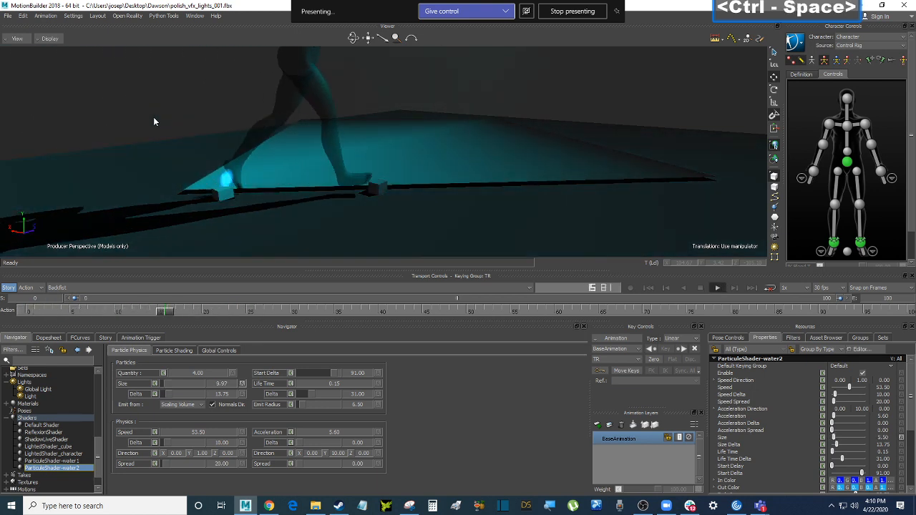
{"action": "key", "text": "ctrl+Home"}
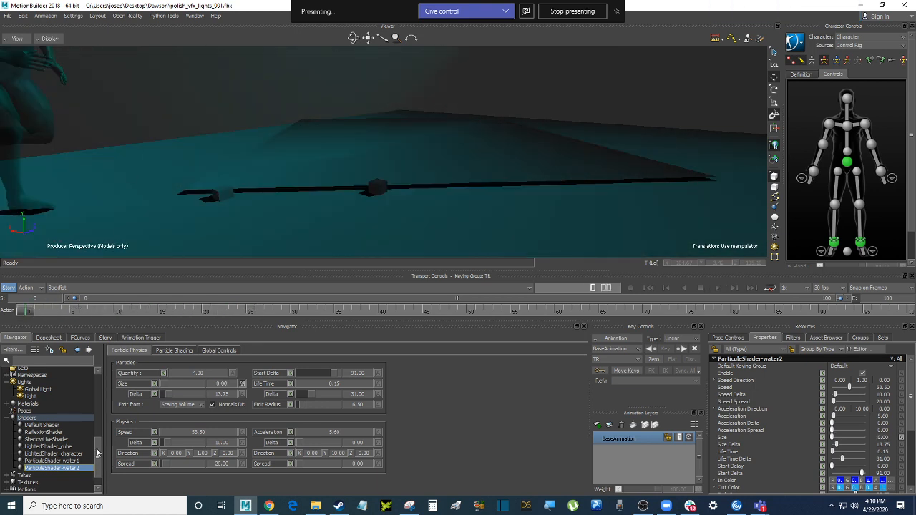
{"action": "left_click_drag", "start_coordinate": [98, 449], "coordinate": [384, 187]}
{"action": "left_click", "coordinate": [132, 386]}
Put ParticleShader-water2 on Cube 1 with Replace by Type and preview playback
{"action": "left_click", "coordinate": [398, 192]}
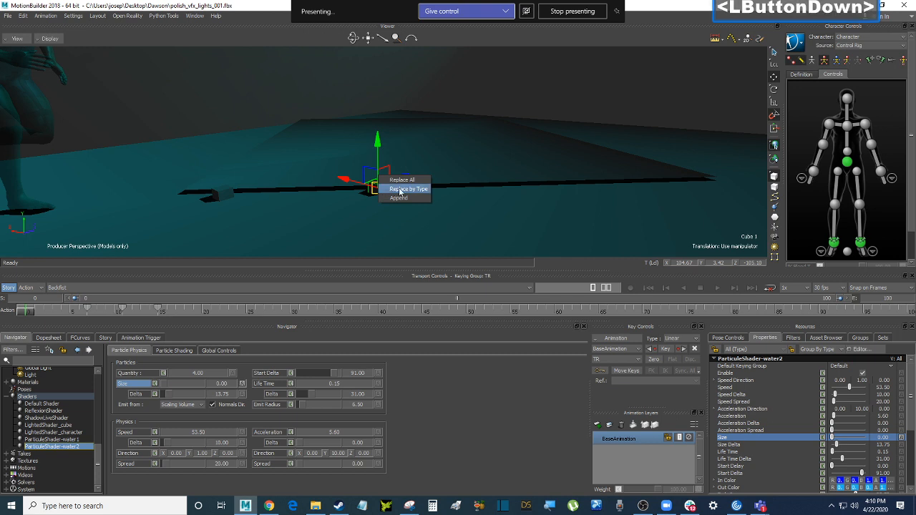
{"action": "left_click", "coordinate": [117, 106]}
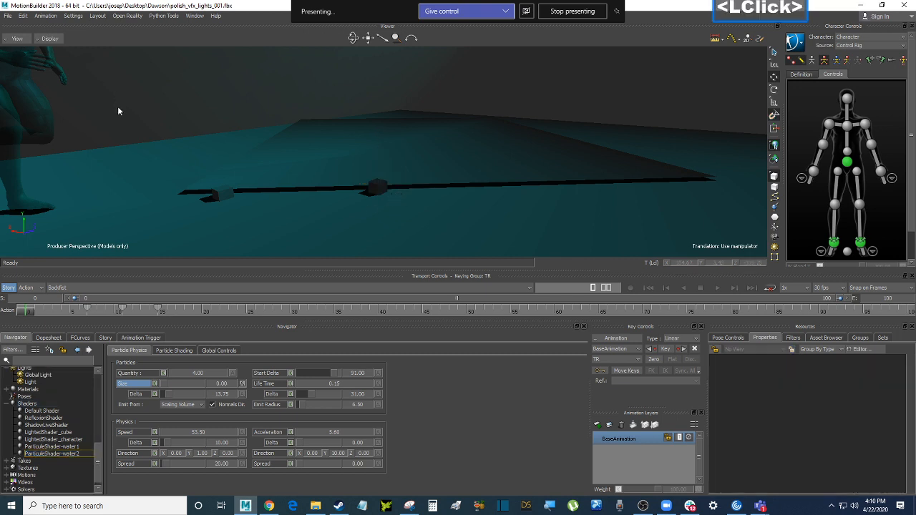
{"action": "key", "text": "ctrl+space"}
{"action": "key", "text": "ctrl+Home"}
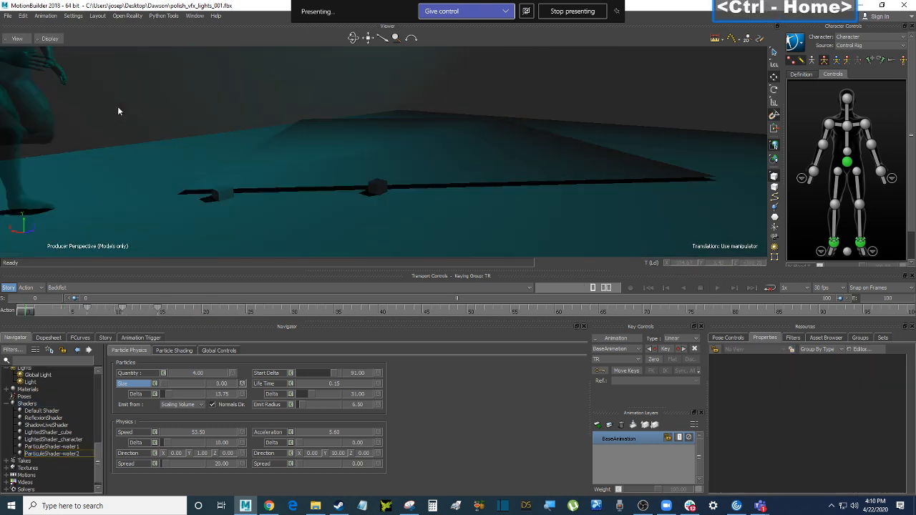
Slide the three Size keys on the Action timeline to frames 17–25
{"action": "left_click_drag", "start_coordinate": [65, 310], "coordinate": [192, 309]}
{"action": "left_click_drag", "start_coordinate": [102, 311], "coordinate": [204, 308]}
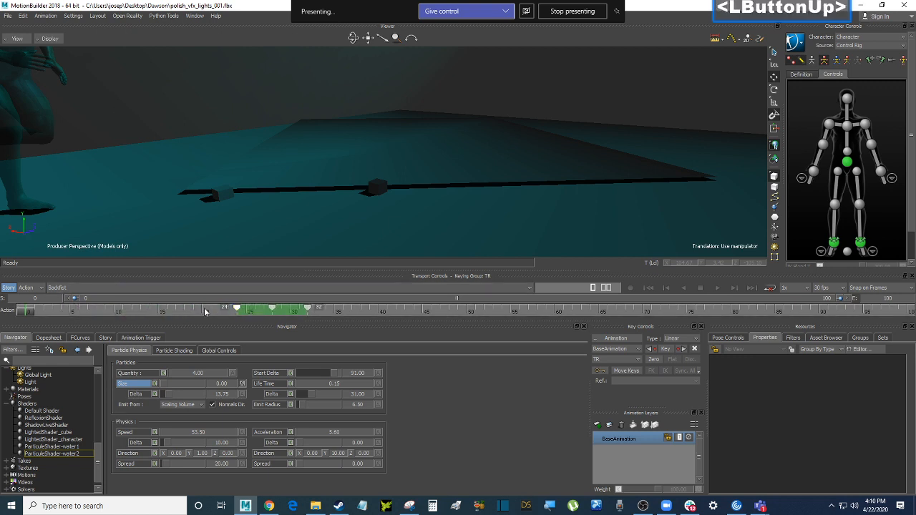
{"action": "key", "text": "ctrl+space"}
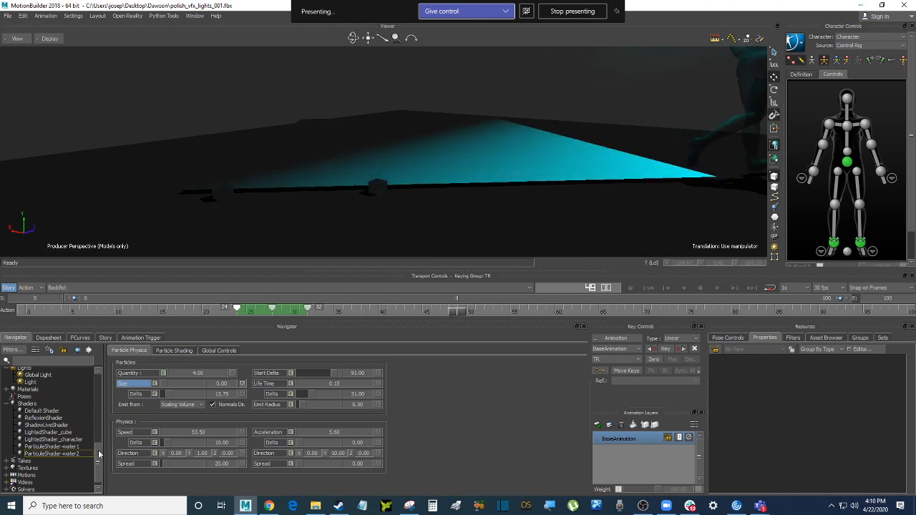
{"action": "mouse_move", "coordinate": [98, 454]}
{"action": "left_mouse_down"}
{"action": "mouse_move", "coordinate": [98, 438]}
{"action": "mouse_move", "coordinate": [67, 445]}
{"action": "mouse_move", "coordinate": [98, 448]}
{"action": "mouse_move", "coordinate": [99, 390]}
{"action": "mouse_move", "coordinate": [99, 467]}
{"action": "left_mouse_up"}
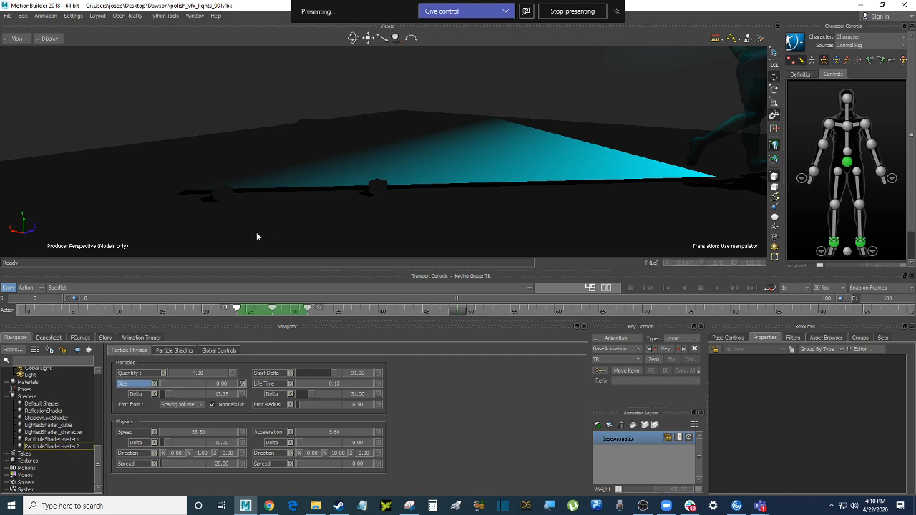
{"action": "left_click_drag", "start_coordinate": [186, 115], "coordinate": [202, 104], "text": "ctrl"}
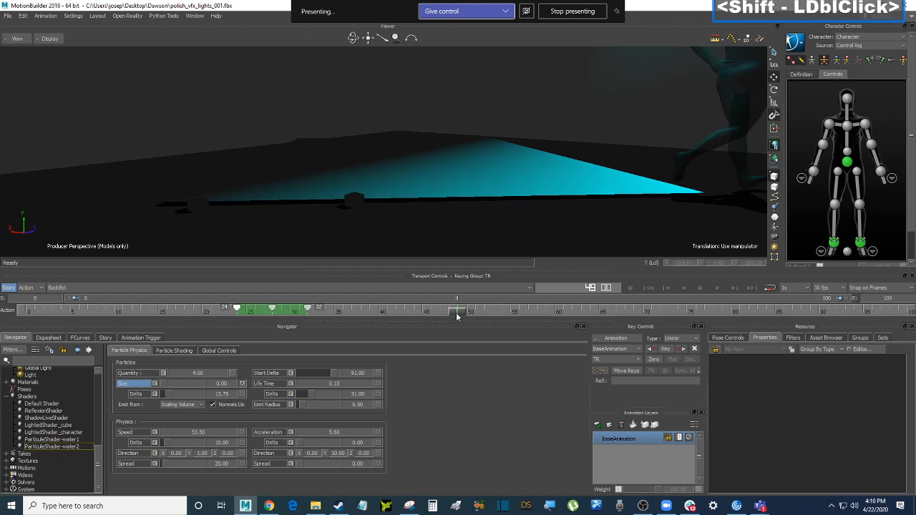
{"action": "left_click_drag", "start_coordinate": [457, 315], "coordinate": [192, 291]}
{"action": "left_click_drag", "start_coordinate": [296, 309], "coordinate": [235, 310]}
{"action": "left_click_drag", "start_coordinate": [178, 312], "coordinate": [26, 310]}
{"action": "left_click_drag", "start_coordinate": [298, 87], "coordinate": [297, 127], "text": "ctrl"}
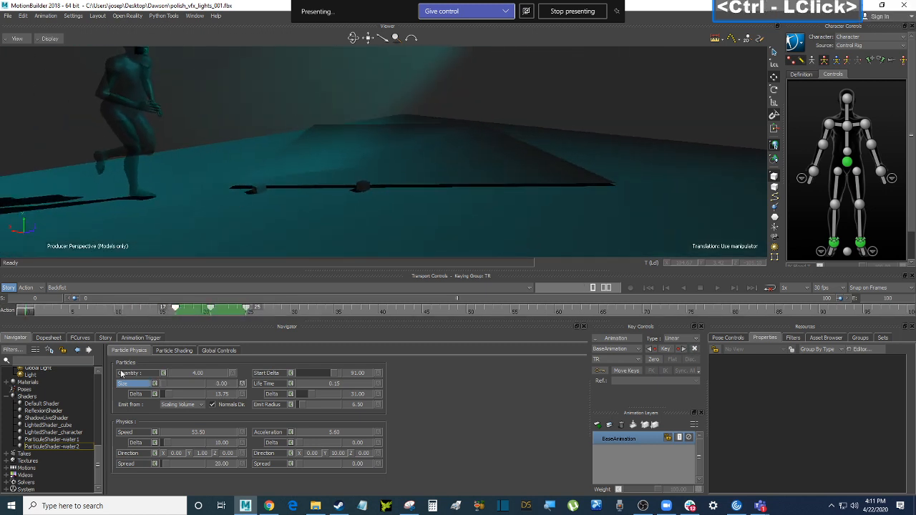
Drag LightedShader_cube's Transparency Factor to 0.00 so only the cubes' shadows remain
{"action": "left_click", "coordinate": [48, 425]}
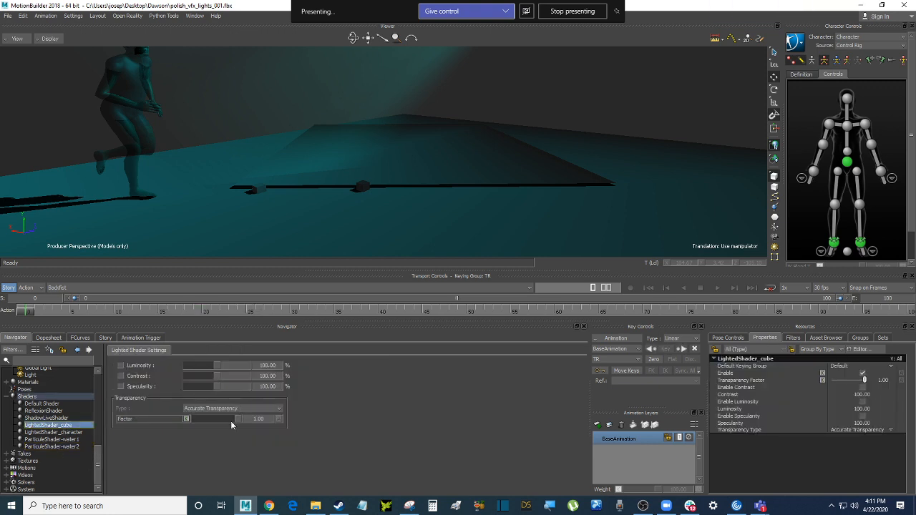
{"action": "left_click_drag", "start_coordinate": [231, 425], "coordinate": [179, 421]}
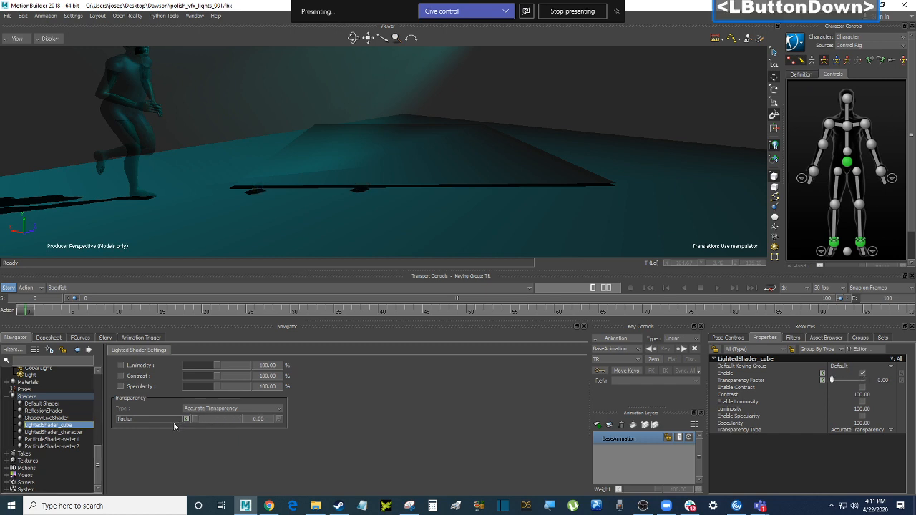
{"action": "left_click_drag", "start_coordinate": [347, 184], "coordinate": [336, 210], "text": "ctrl+shift"}
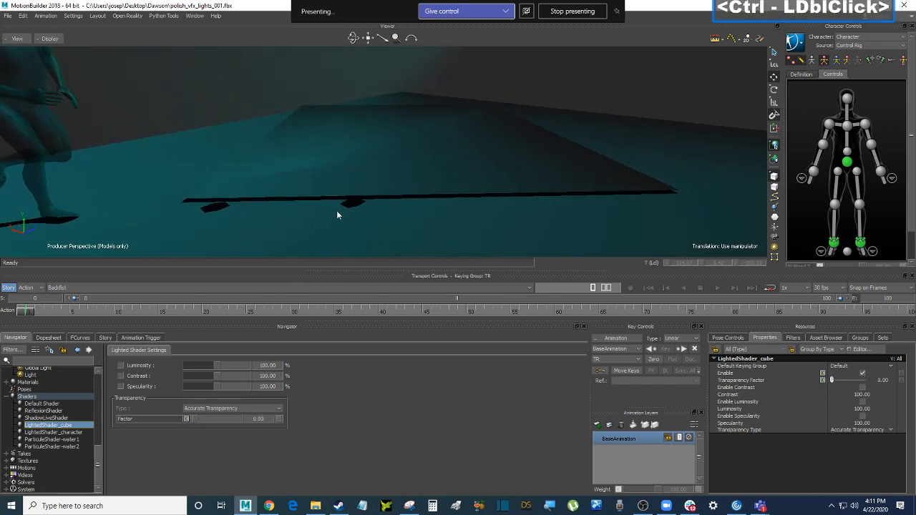
{"action": "scroll", "coordinate": [50, 398], "scroll_direction": "up", "scroll_amount": 1}
{"action": "left_click", "coordinate": [34, 398]}
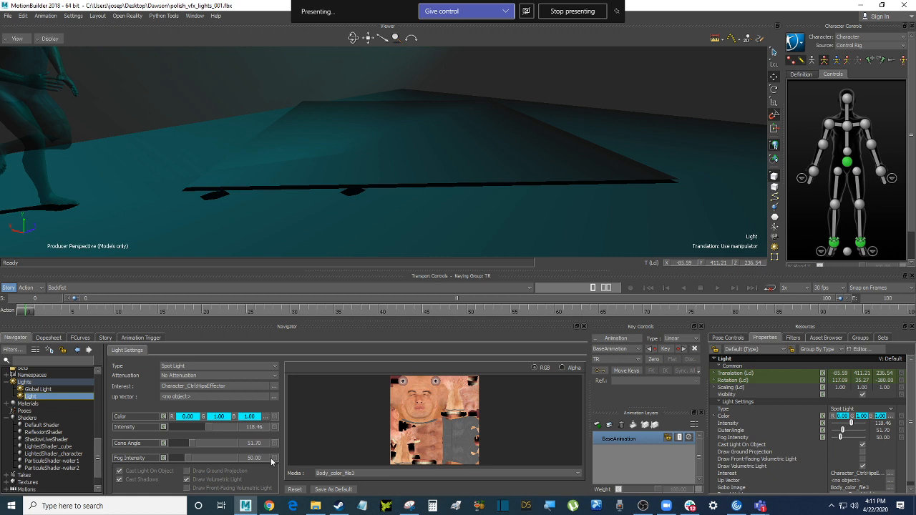
Open ShadowLiveShader and browse its Models Casting Shadows list, keeping all objects casting
{"action": "scroll", "coordinate": [277, 461], "scroll_direction": "down", "scroll_amount": 1}
{"action": "scroll", "coordinate": [77, 446], "scroll_direction": "down", "scroll_amount": 2}
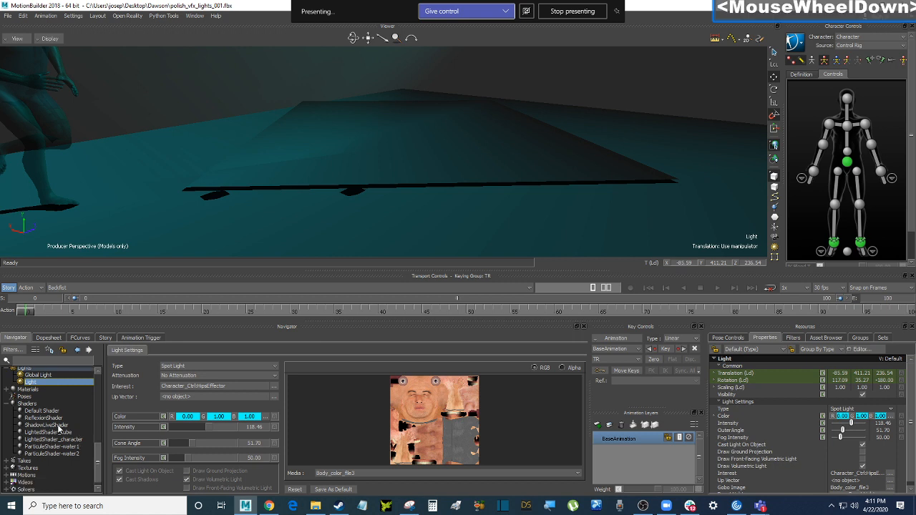
{"action": "left_click", "coordinate": [62, 426]}
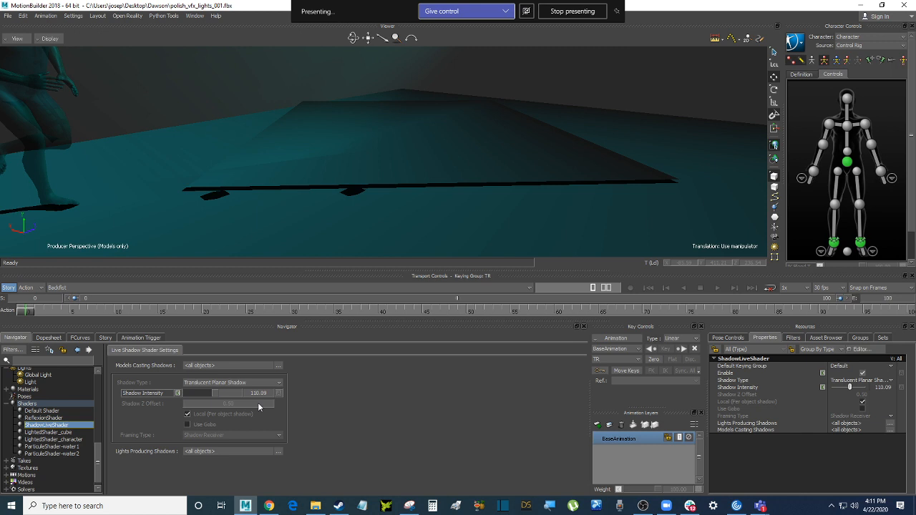
{"action": "left_click", "coordinate": [279, 367]}
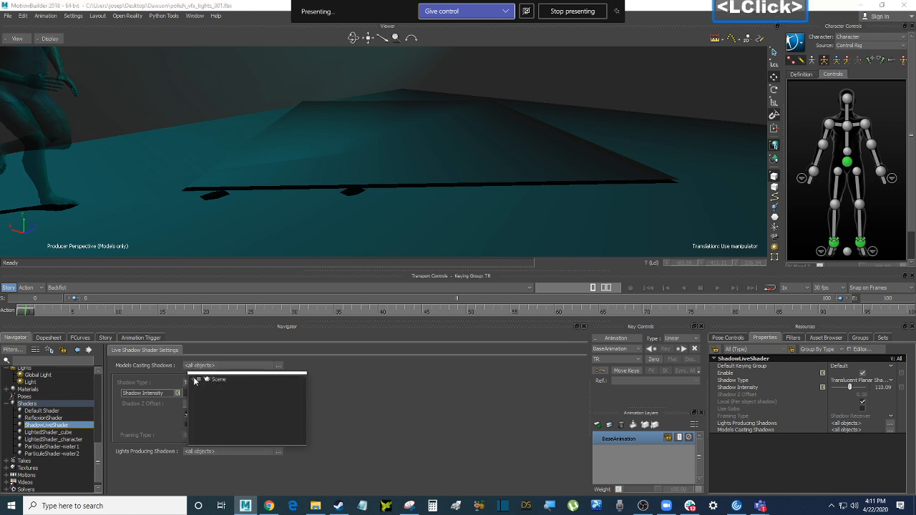
{"action": "left_click", "coordinate": [197, 379]}
{"action": "mouse_move", "coordinate": [302, 398]}
{"action": "left_mouse_down"}
{"action": "mouse_move", "coordinate": [302, 432]}
{"action": "mouse_move", "coordinate": [303, 397]}
{"action": "left_mouse_up"}
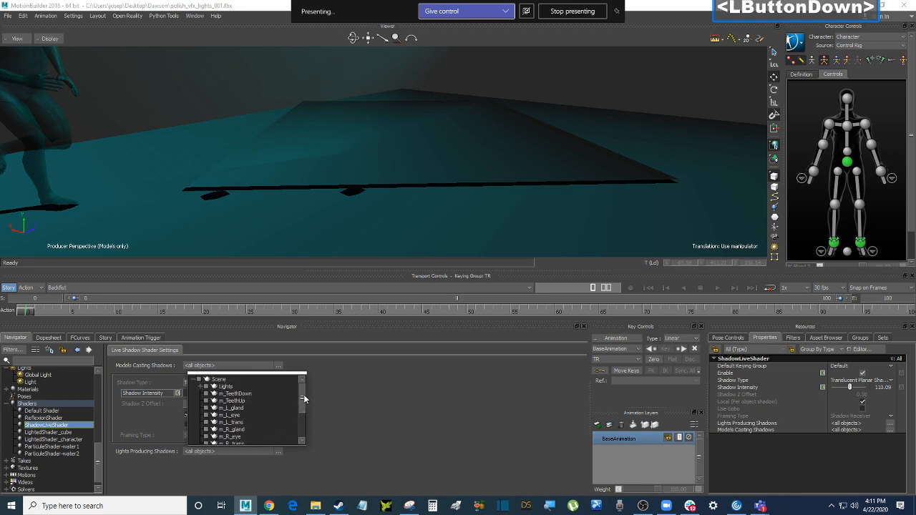
{"action": "left_click", "coordinate": [83, 100]}
{"action": "double_click", "coordinate": [57, 108]}
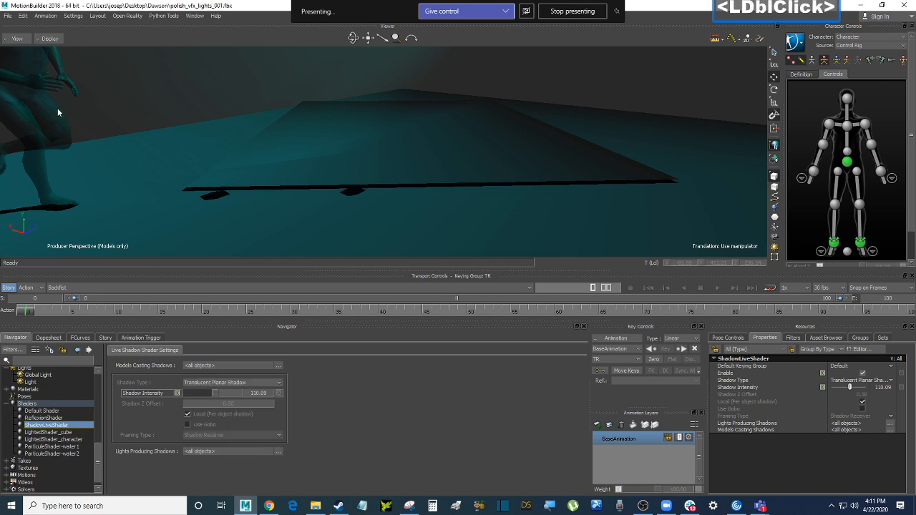
{"action": "left_click", "coordinate": [72, 127]}
Show the empty Groups list in the Resources panel
{"action": "left_click", "coordinate": [859, 337]}
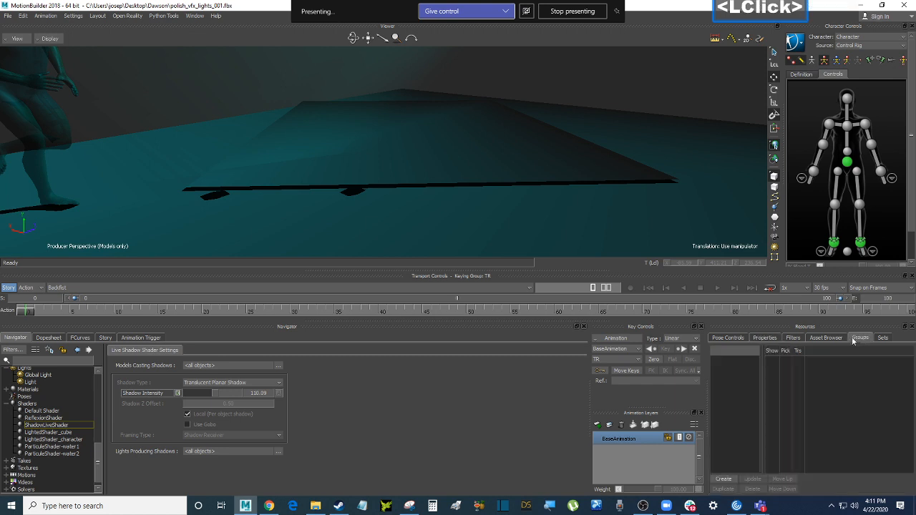
{"action": "scroll", "coordinate": [183, 109], "scroll_direction": "down", "scroll_amount": 3}
{"action": "scroll", "coordinate": [243, 123], "scroll_direction": "up", "scroll_amount": 2}
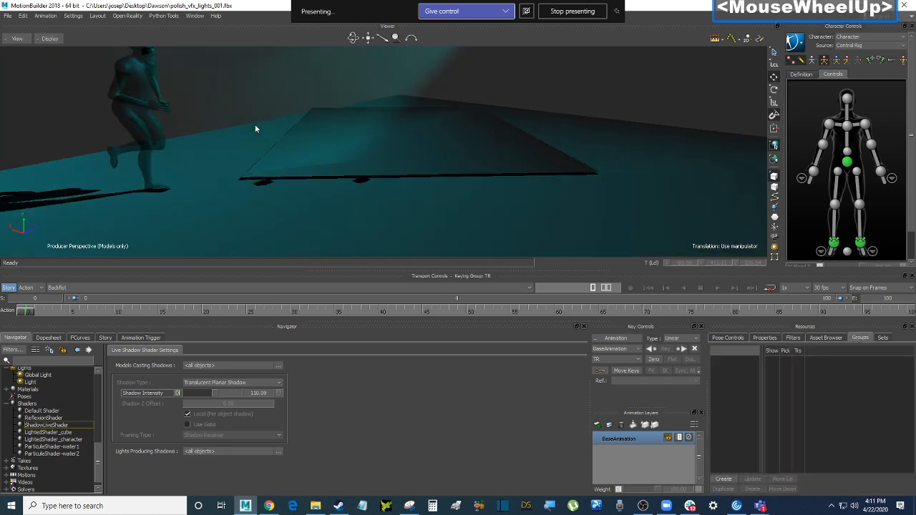
Delete LightedShader_character from the Shaders list, confirming Yes
{"action": "left_click", "coordinate": [79, 441]}
{"action": "right_click", "coordinate": [79, 440]}
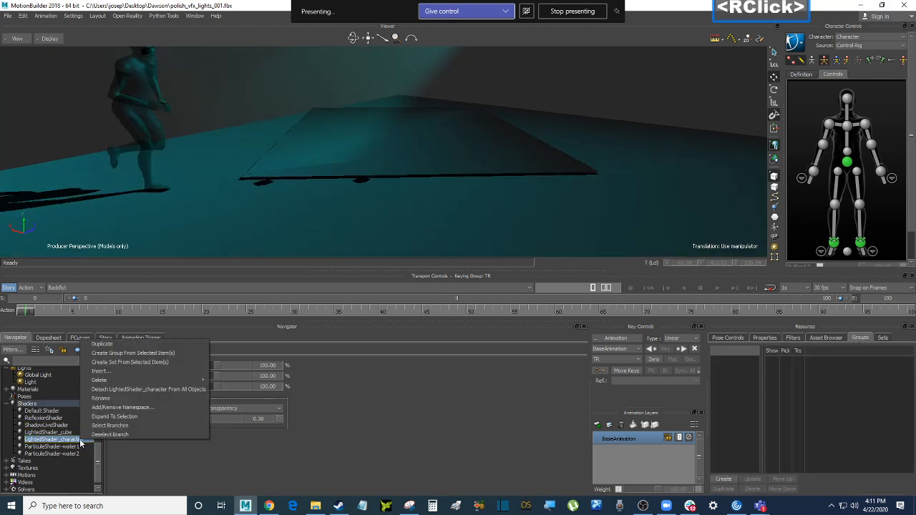
{"action": "left_click", "coordinate": [228, 380]}
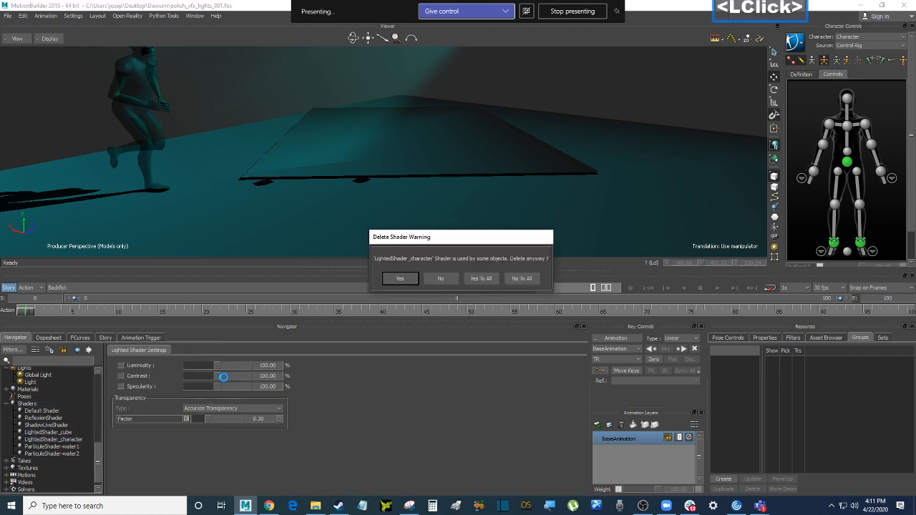
{"action": "left_click", "coordinate": [406, 279]}
Lock the spot light's settings and try dropping the character model into them
{"action": "left_click", "coordinate": [151, 128]}
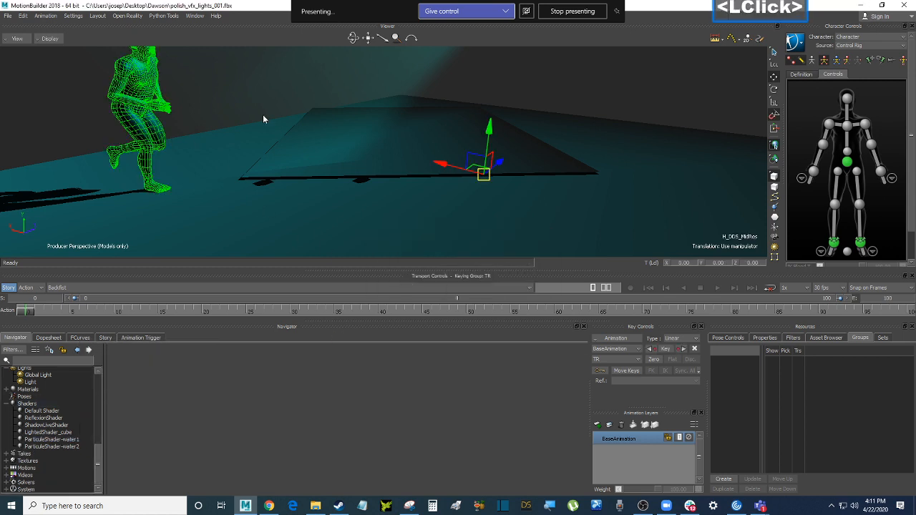
{"action": "left_click", "coordinate": [31, 382]}
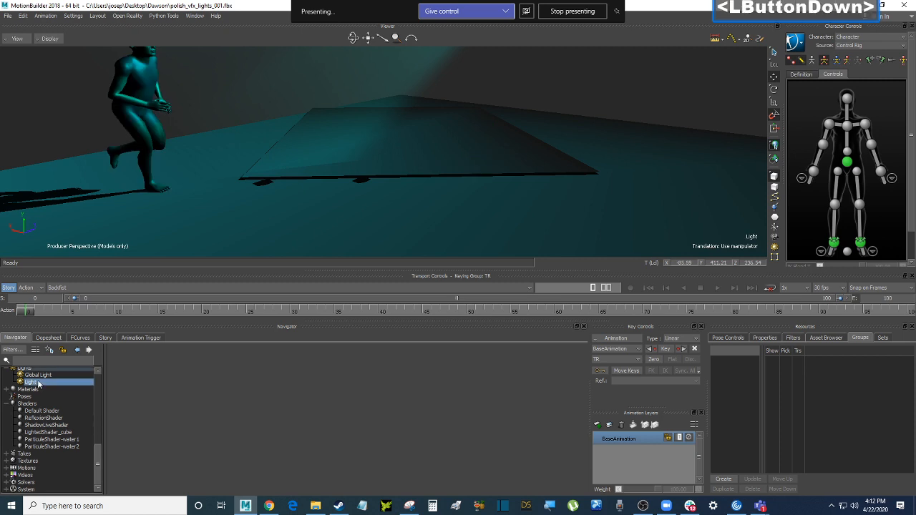
{"action": "double_click", "coordinate": [38, 383]}
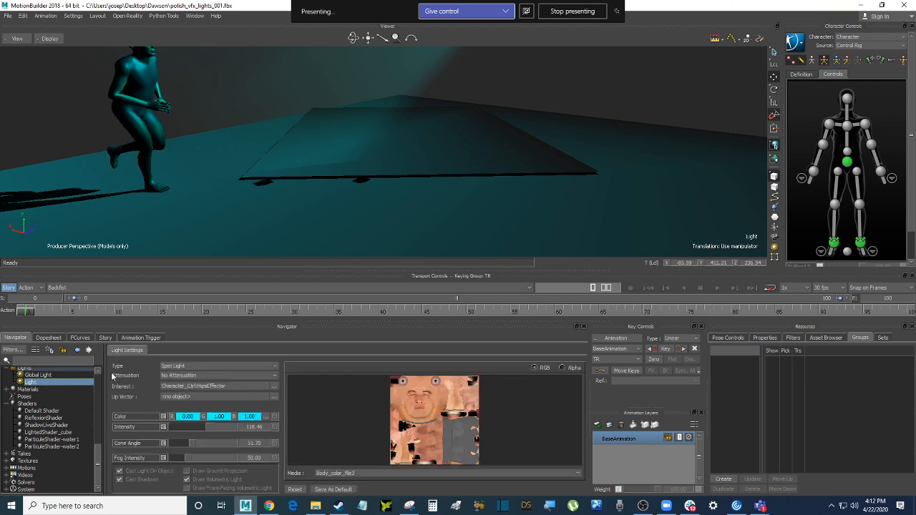
{"action": "left_click", "coordinate": [63, 349]}
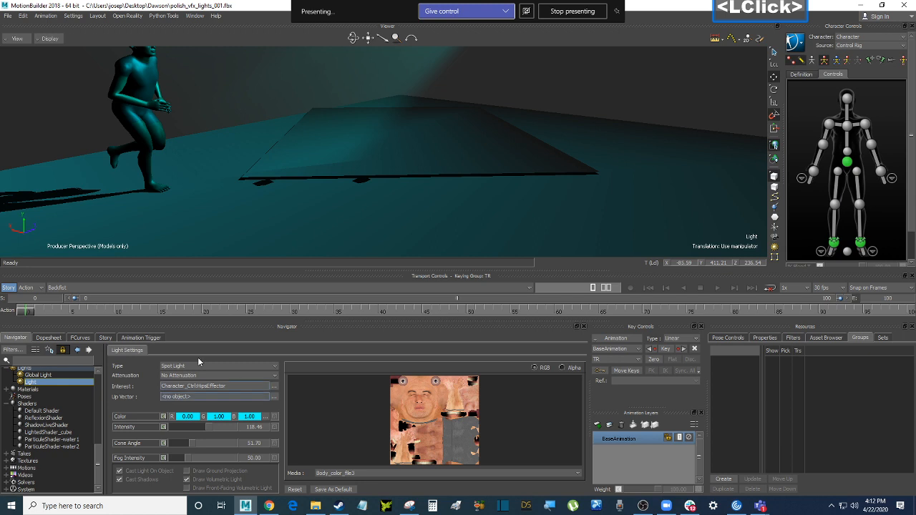
{"action": "left_click", "coordinate": [139, 98]}
{"action": "left_click_drag", "start_coordinate": [275, 93], "coordinate": [242, 234], "text": "alt"}
{"action": "left_click_drag", "start_coordinate": [222, 366], "coordinate": [200, 422], "text": "alt"}
{"action": "left_click_drag", "start_coordinate": [228, 455], "coordinate": [45, 73], "text": "alt"}
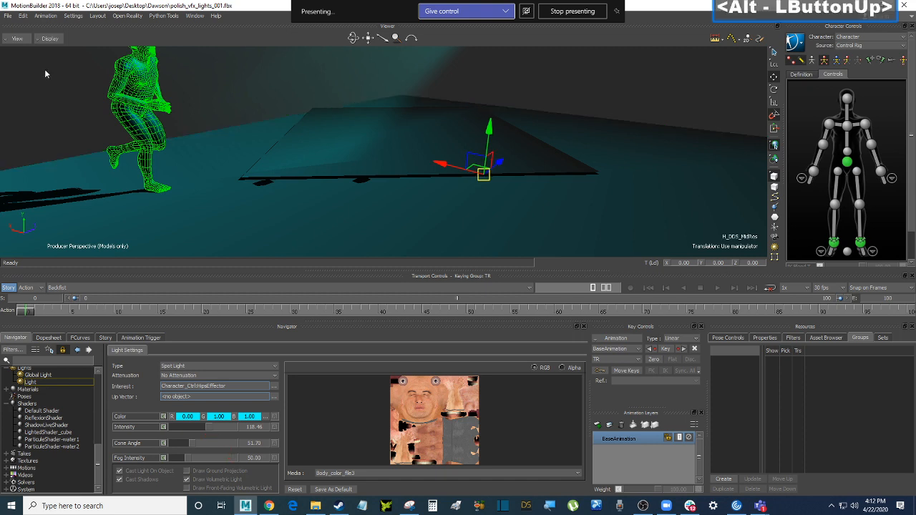
Pin the ShadowLiveShader settings open in the properties panel instead
{"action": "double_click", "coordinate": [65, 426]}
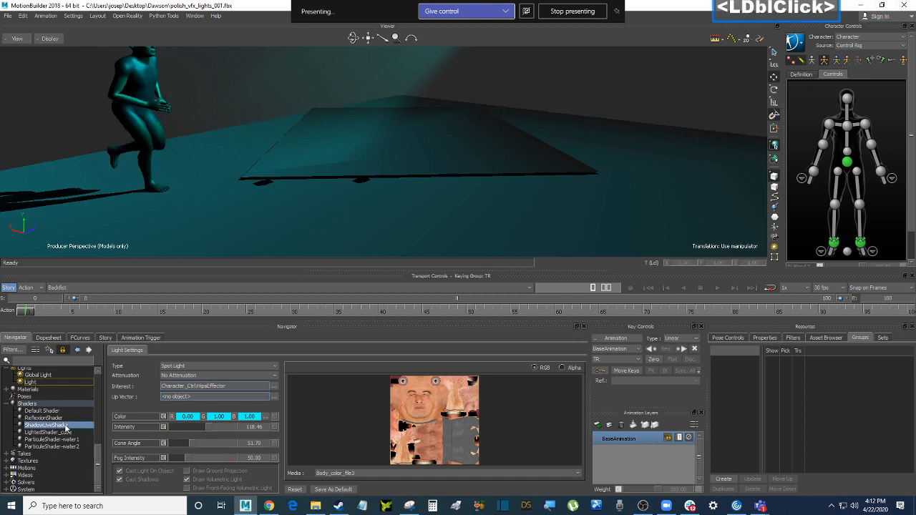
{"action": "double_click", "coordinate": [64, 426]}
{"action": "left_click", "coordinate": [63, 350]}
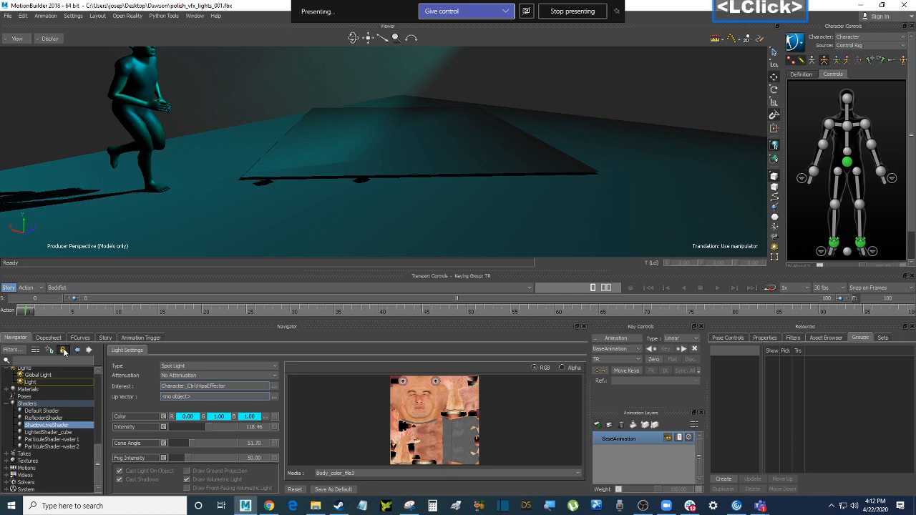
{"action": "left_click", "coordinate": [69, 426]}
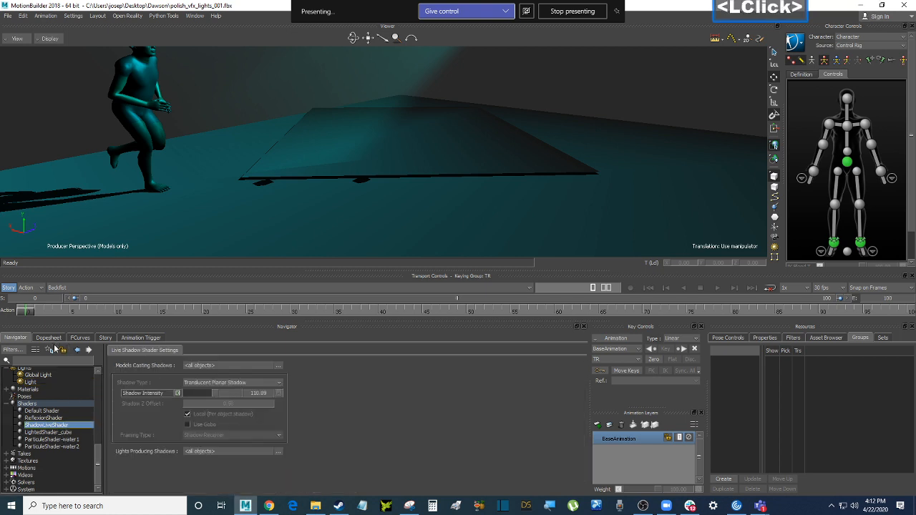
{"action": "left_click", "coordinate": [63, 350]}
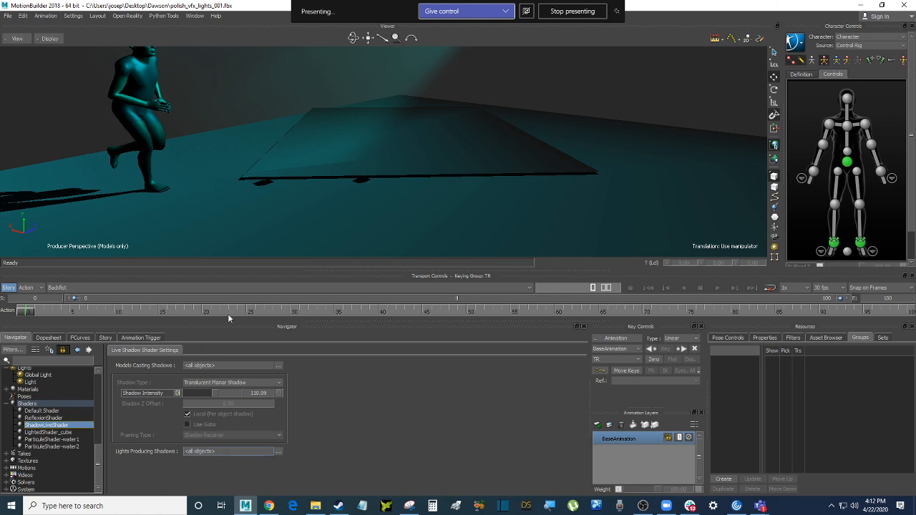
Set Models Casting Shadows to only the character model H_DDS_MidRes
{"action": "left_click", "coordinate": [147, 82]}
{"action": "left_click_drag", "start_coordinate": [58, 93], "coordinate": [221, 365], "text": "alt"}
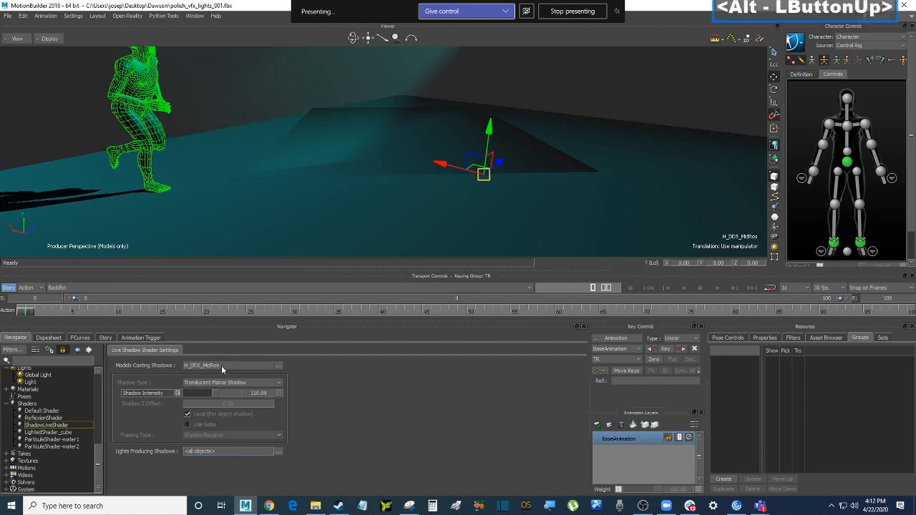
{"action": "left_click", "coordinate": [68, 104]}
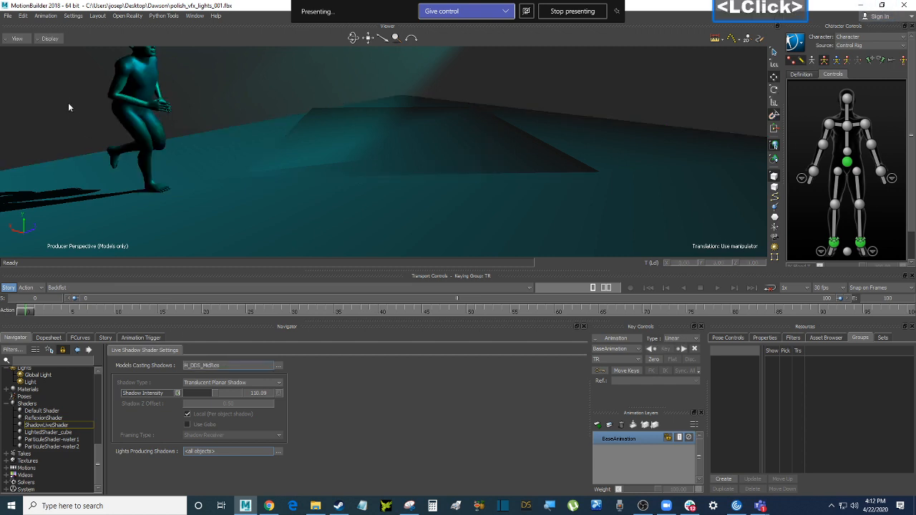
Play the jog from the start and orbit around the runner to check its shadow
{"action": "key", "text": "ctrl+space"}
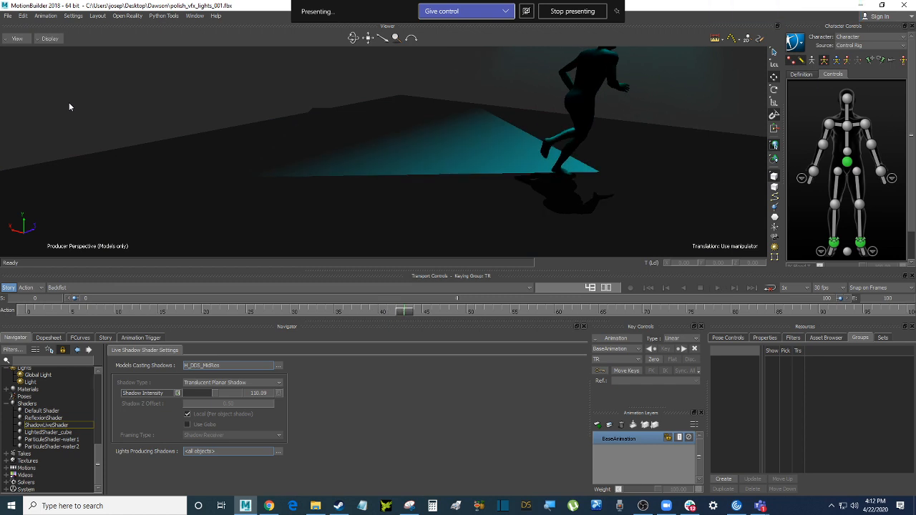
{"action": "key", "text": "ctrl+Home"}
{"action": "key", "text": "ctrl+space"}
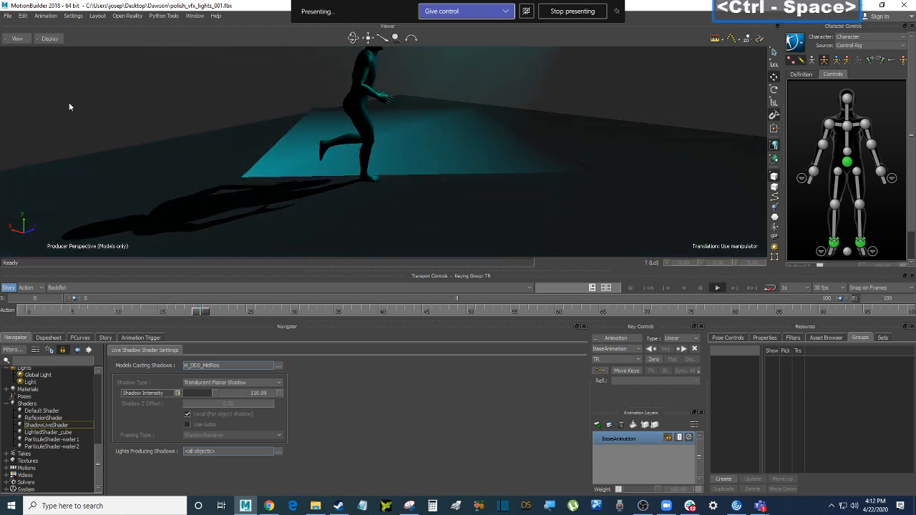
{"action": "key", "text": "ctrl+shift"}
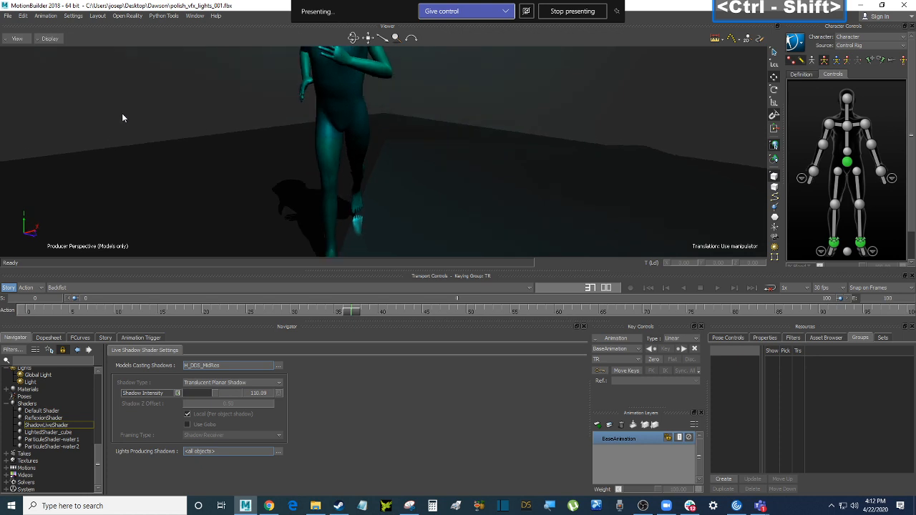
{"action": "left_click_drag", "start_coordinate": [122, 116], "coordinate": [247, 204], "text": "ctrl+shift"}
{"action": "left_click_drag", "start_coordinate": [247, 204], "coordinate": [221, 204], "text": "shift"}
{"action": "key", "text": "ctrl+Home"}
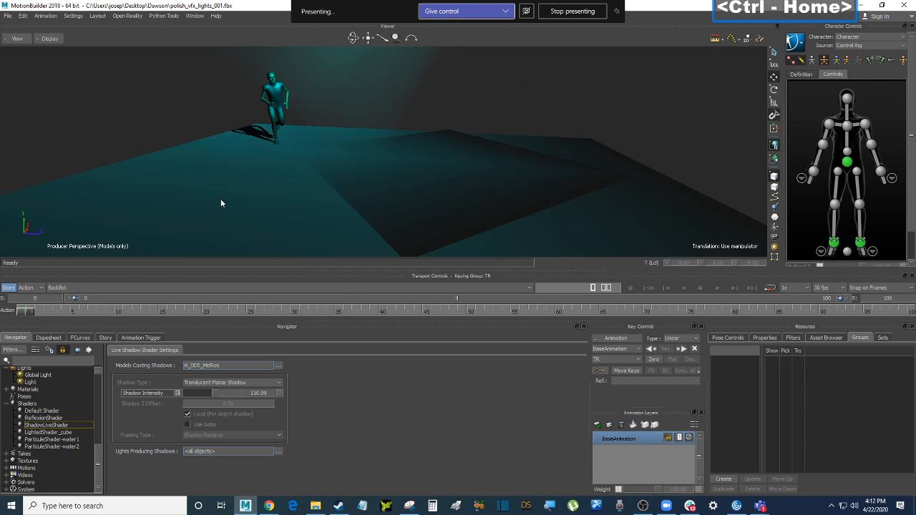
{"action": "key", "text": "ctrl+space"}
{"action": "left_click_drag", "start_coordinate": [240, 192], "coordinate": [317, 186], "text": "ctrl+shift"}
{"action": "left_click", "coordinate": [317, 186], "text": "shift"}
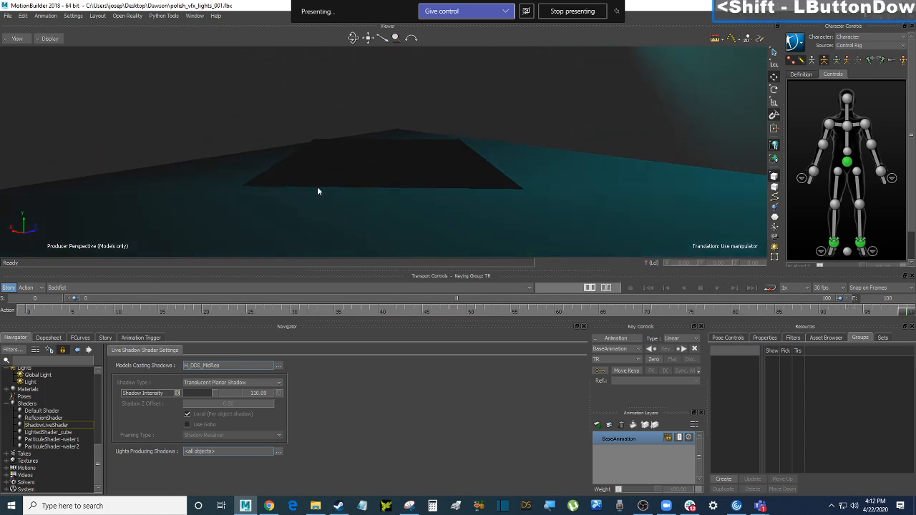
Replay and zoom in to watch the shadow follow the runner across the platform
{"action": "left_click", "coordinate": [243, 58]}
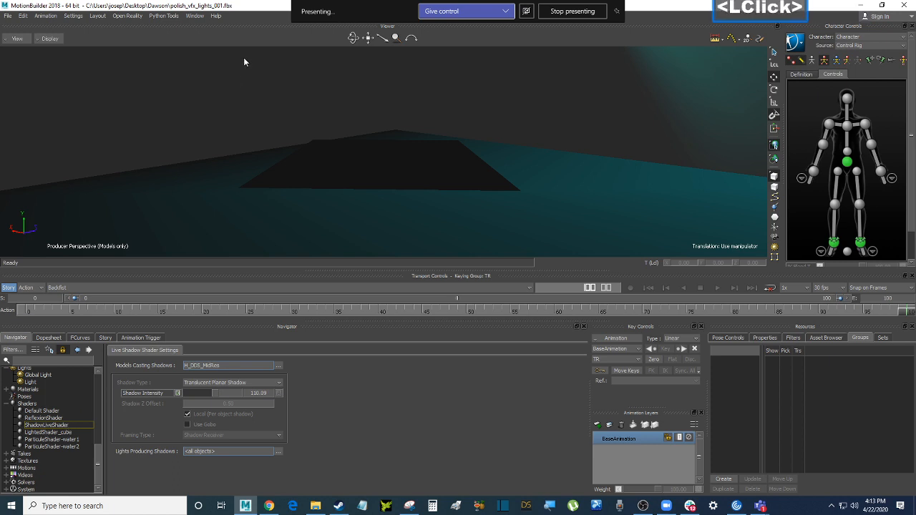
{"action": "key", "text": "ctrl+Home"}
{"action": "key", "text": "ctrl+space"}
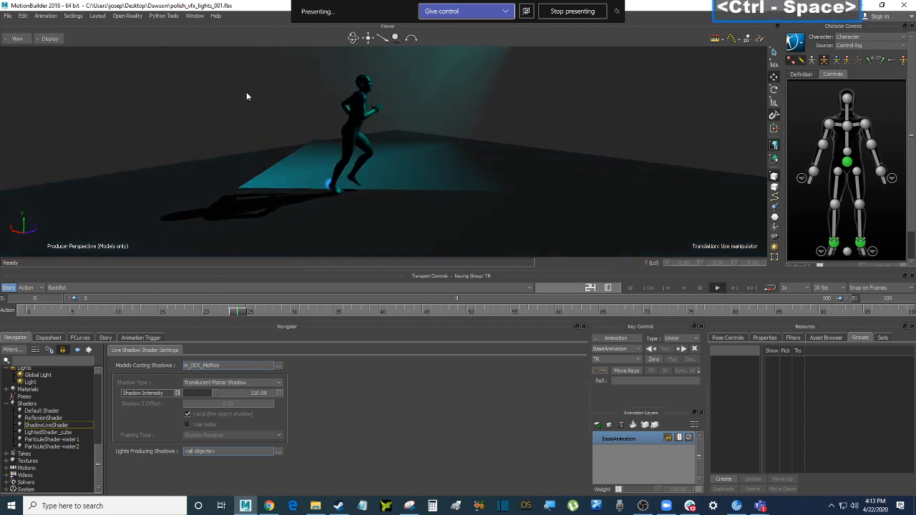
{"action": "left_click_drag", "start_coordinate": [251, 159], "coordinate": [282, 171], "text": "ctrl"}
{"action": "scroll", "coordinate": [260, 152], "scroll_direction": "down", "scroll_amount": 4}
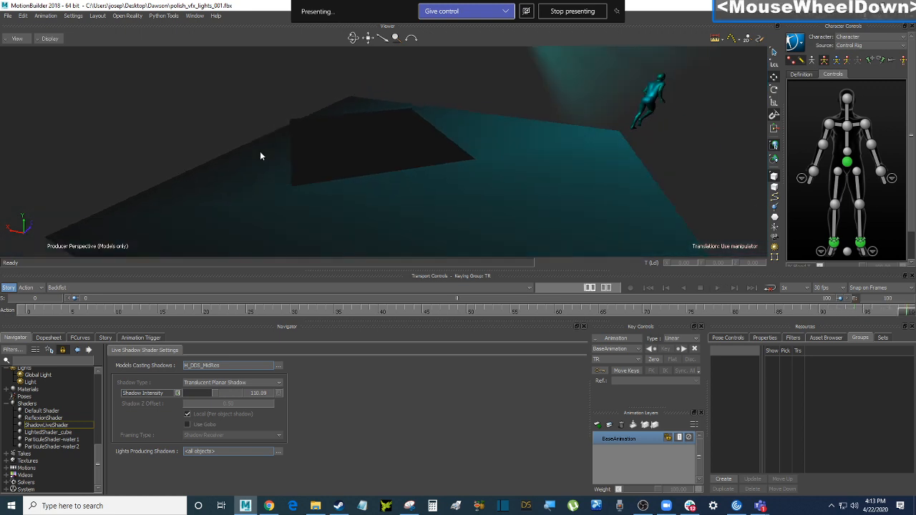
{"action": "scroll", "coordinate": [259, 151], "scroll_direction": "up", "scroll_amount": 2}
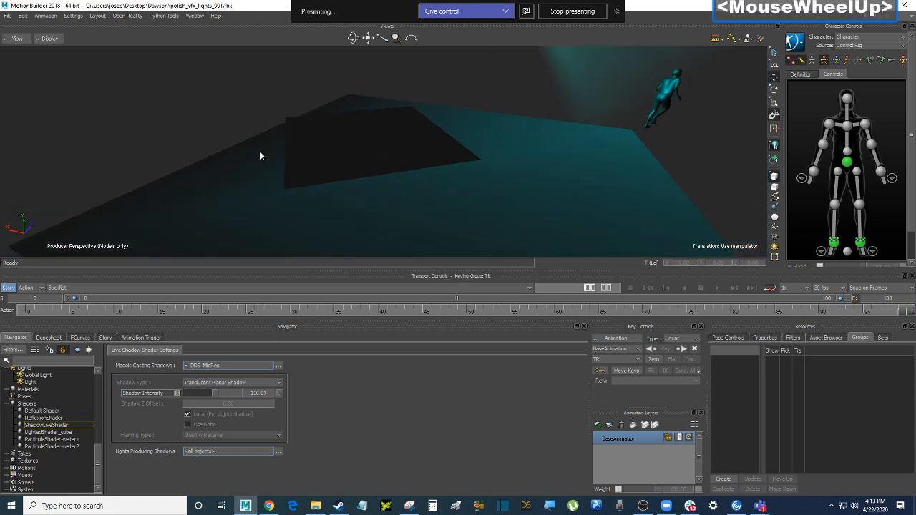
{"action": "key", "text": "ctrl+space"}
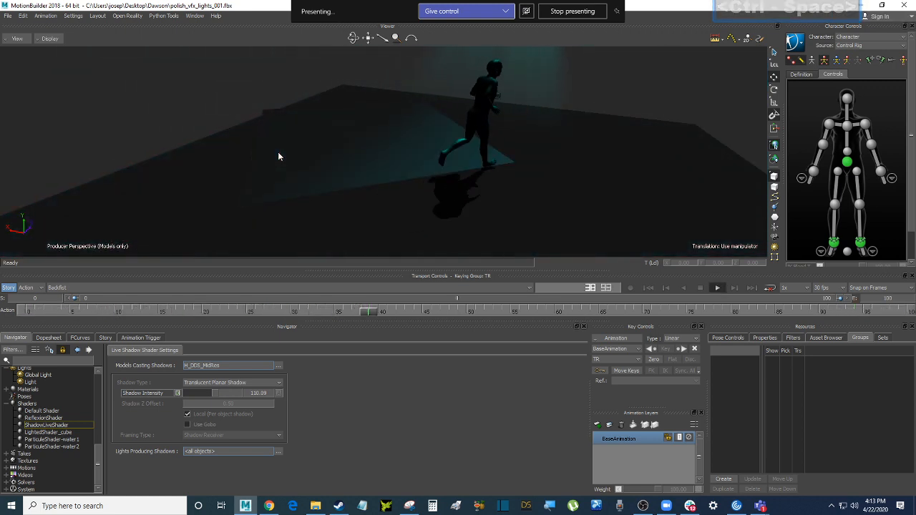
{"action": "left_click_drag", "start_coordinate": [277, 152], "coordinate": [323, 181], "text": "ctrl"}
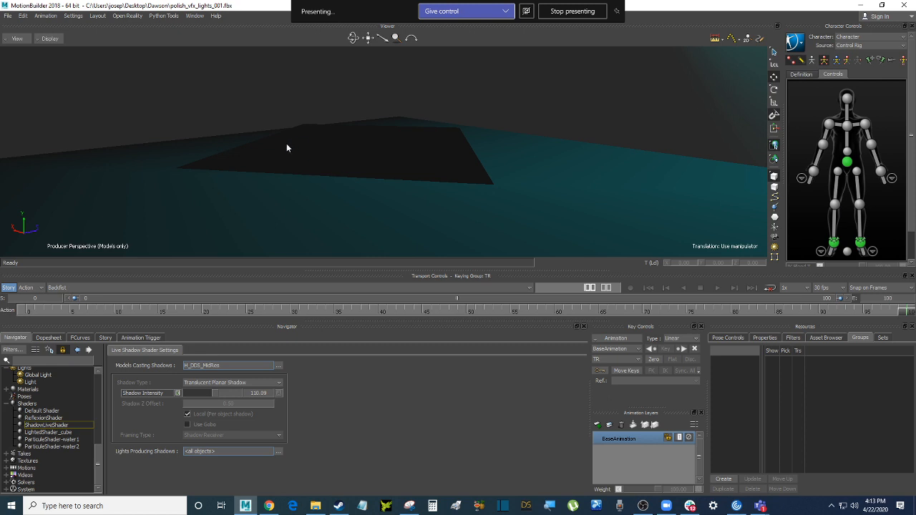
{"action": "left_click", "coordinate": [630, 83]}
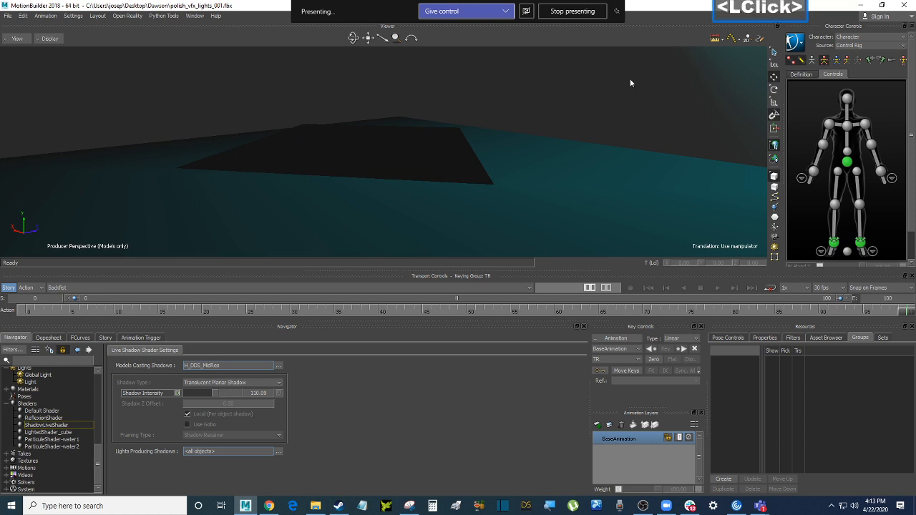
Switch to Chrome and open the MotionBuilder Help Shaders page
{"action": "left_click", "coordinate": [269, 506]}
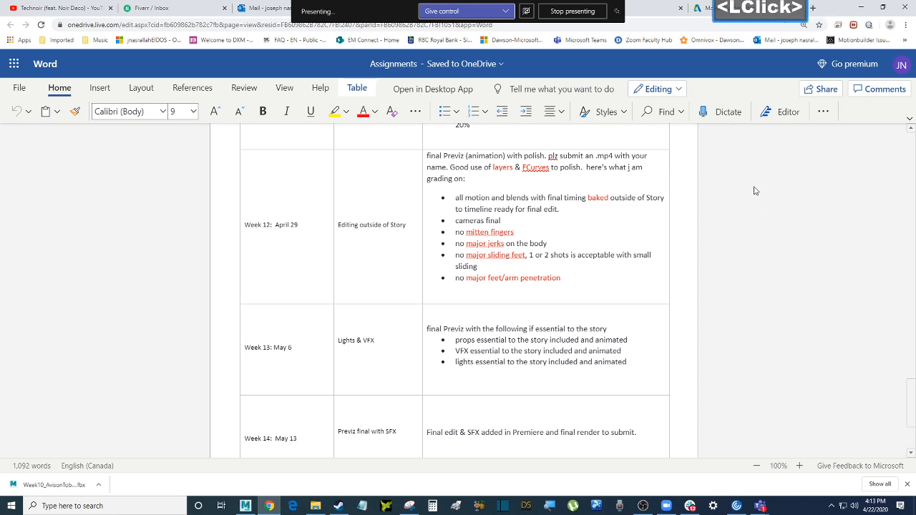
{"action": "left_click", "coordinate": [700, 8]}
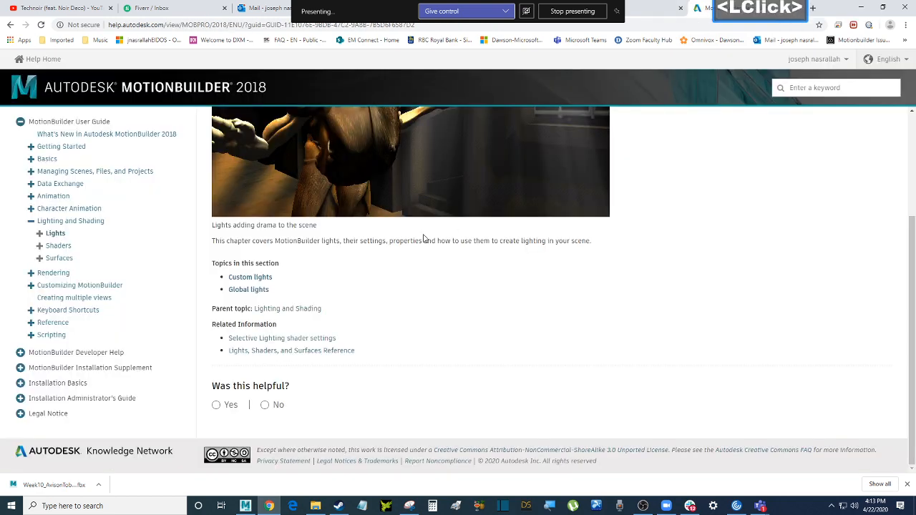
{"action": "scroll", "coordinate": [423, 238], "scroll_direction": "up", "scroll_amount": 3}
{"action": "scroll", "coordinate": [423, 238], "scroll_direction": "down", "scroll_amount": 1}
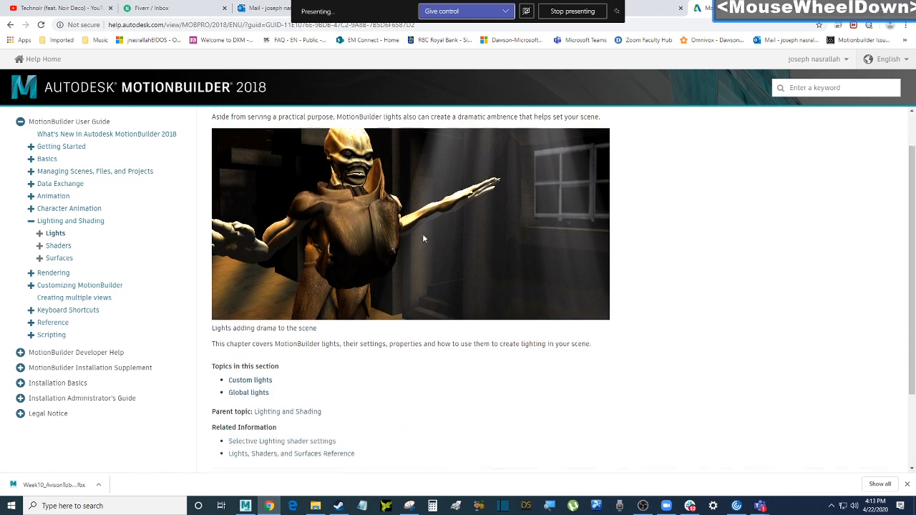
{"action": "left_click", "coordinate": [55, 246]}
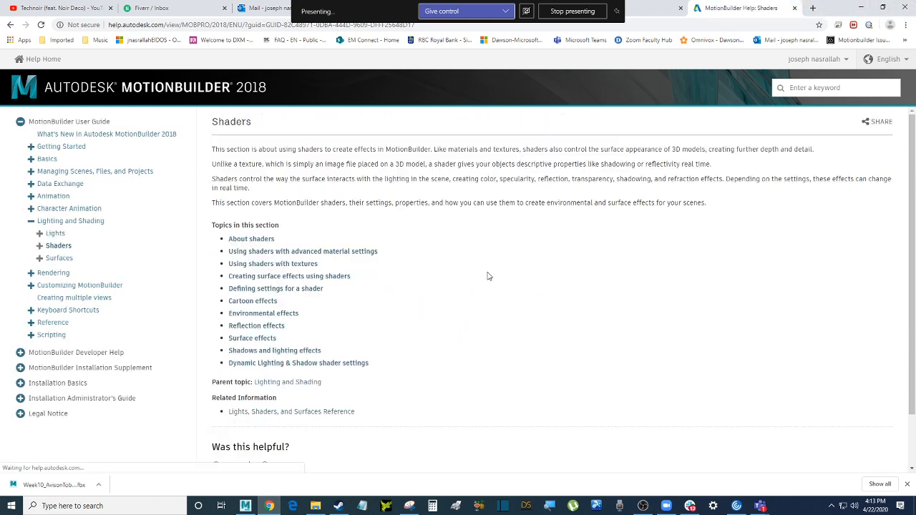
{"action": "scroll", "coordinate": [488, 276], "scroll_direction": "down", "scroll_amount": 3}
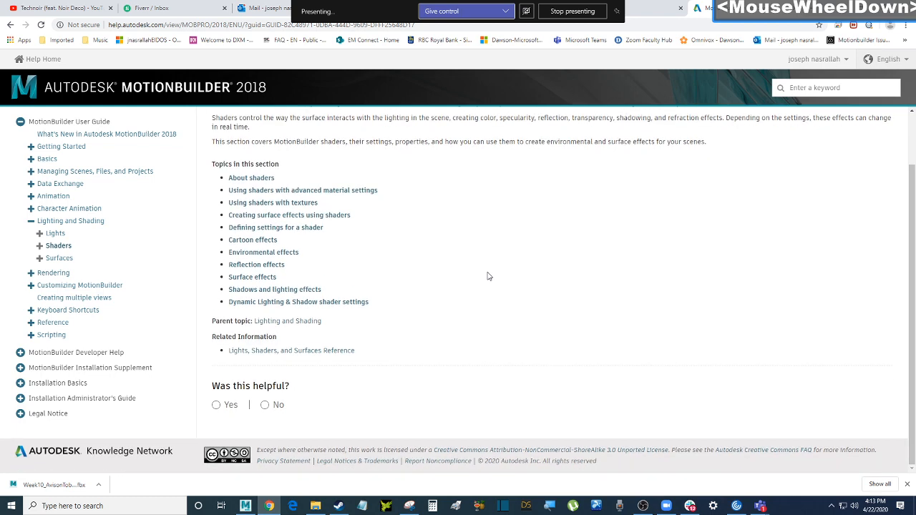
{"action": "left_click", "coordinate": [441, 252]}
{"action": "left_click", "coordinate": [442, 265]}
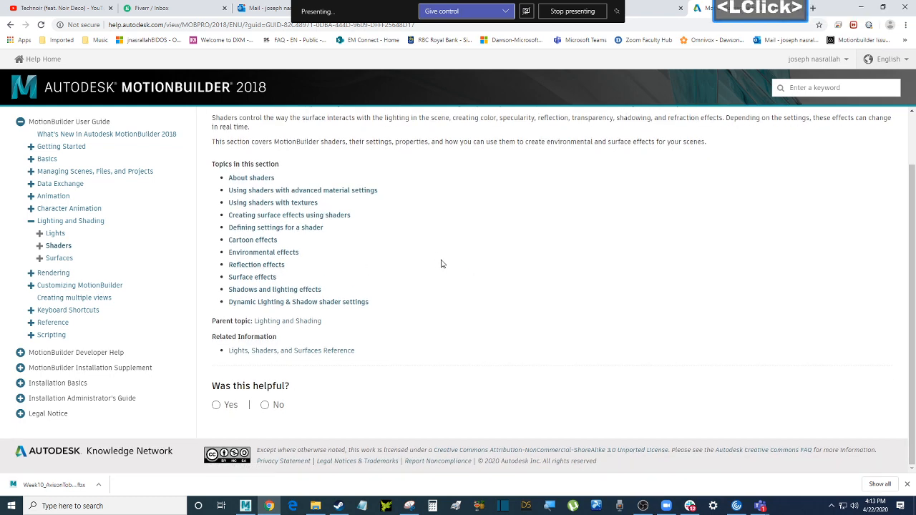
Glance at the Teams meeting window, then bring the Shaders help page back up
{"action": "left_click", "coordinate": [760, 507]}
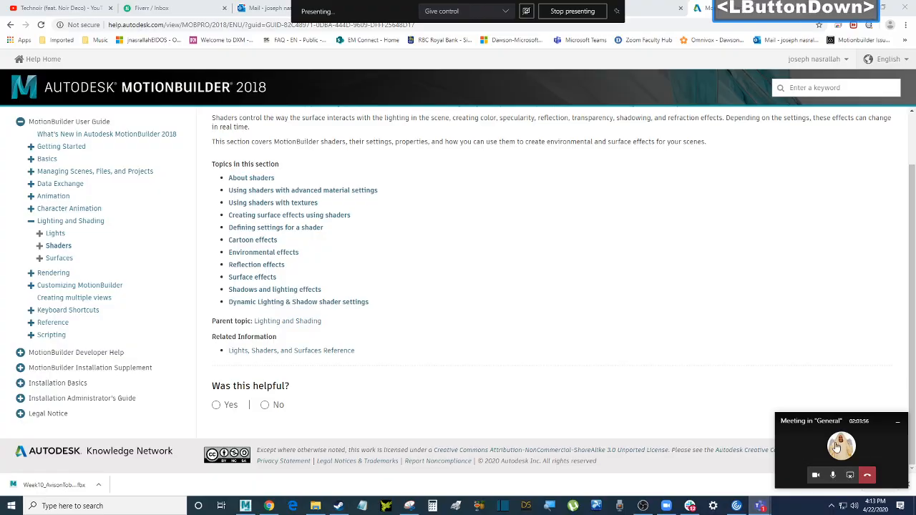
{"action": "left_click", "coordinate": [830, 447]}
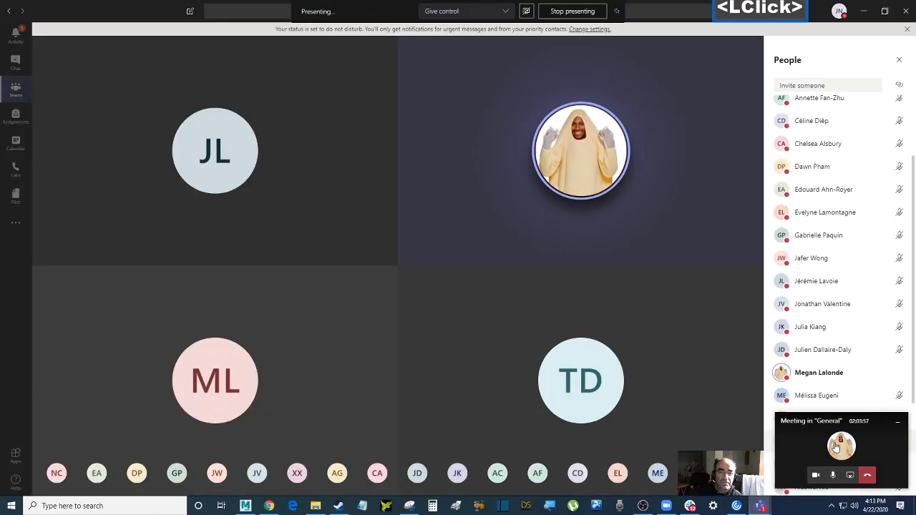
{"action": "left_click", "coordinate": [864, 12]}
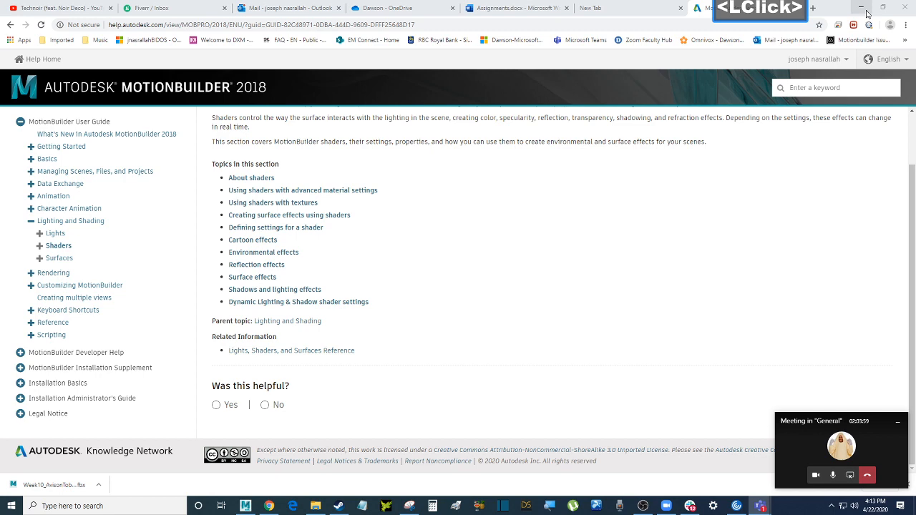
{"action": "left_click", "coordinate": [865, 12]}
{"action": "scroll", "coordinate": [508, 200], "scroll_direction": "down", "scroll_amount": 5}
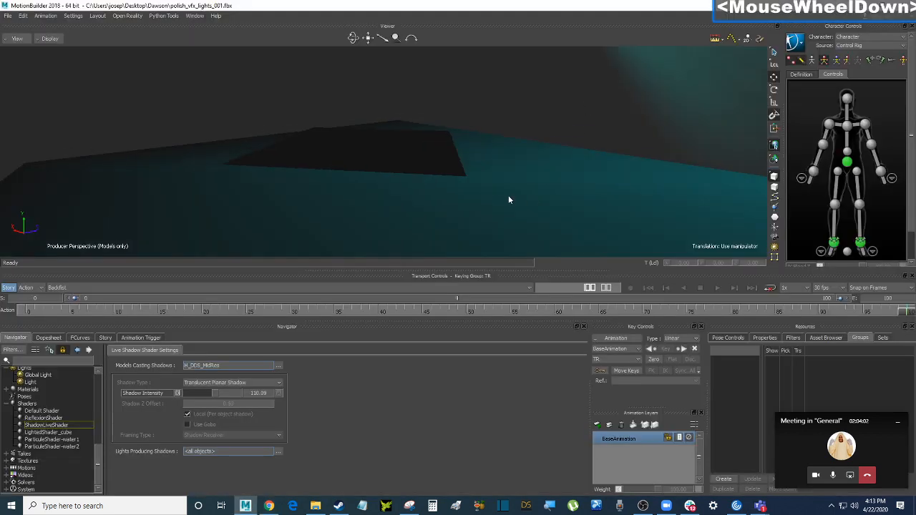
{"action": "scroll", "coordinate": [508, 200], "scroll_direction": "up", "scroll_amount": 2}
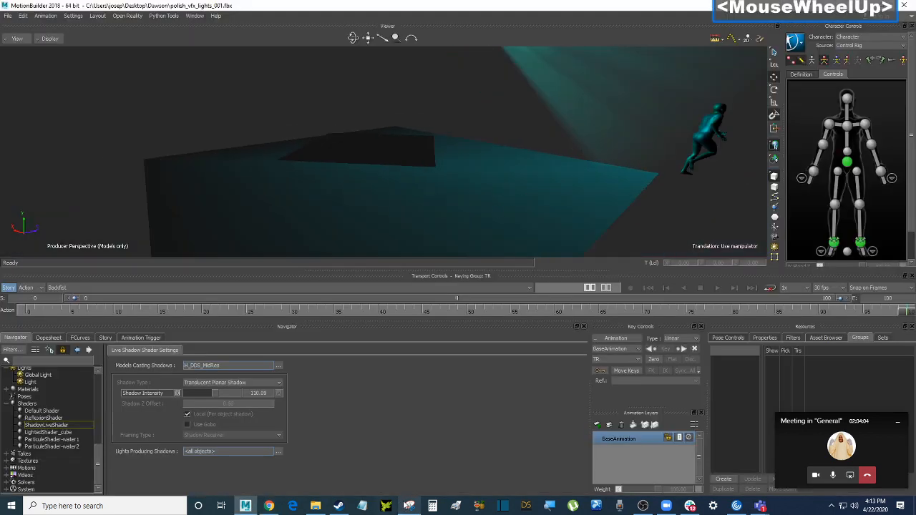
{"action": "left_click", "coordinate": [268, 506]}
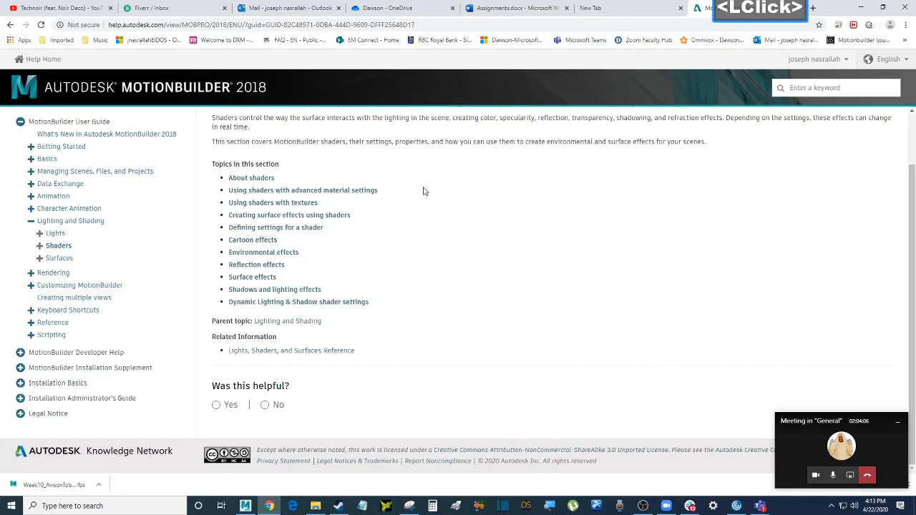
Review the Week 12–15 rows in Assignments.docx, then minimize Chrome
{"action": "left_click", "coordinate": [488, 10]}
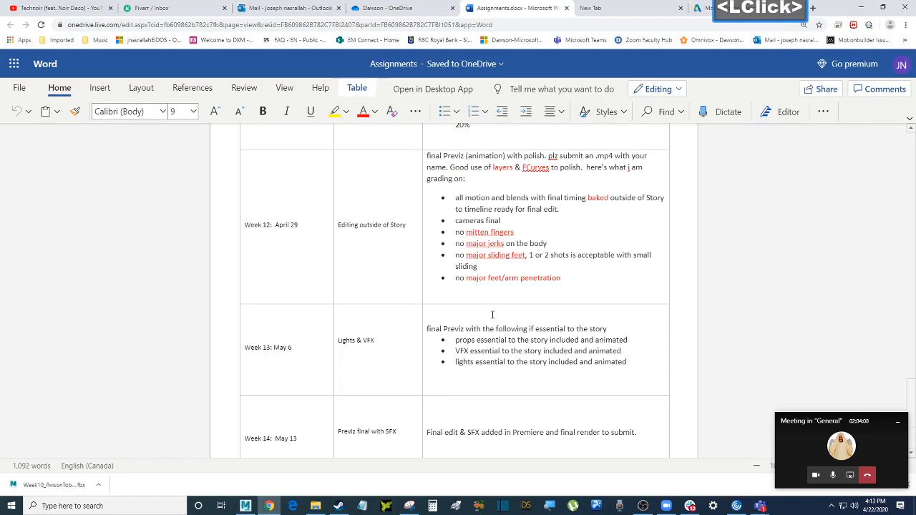
{"action": "scroll", "coordinate": [492, 315], "scroll_direction": "down", "scroll_amount": 1}
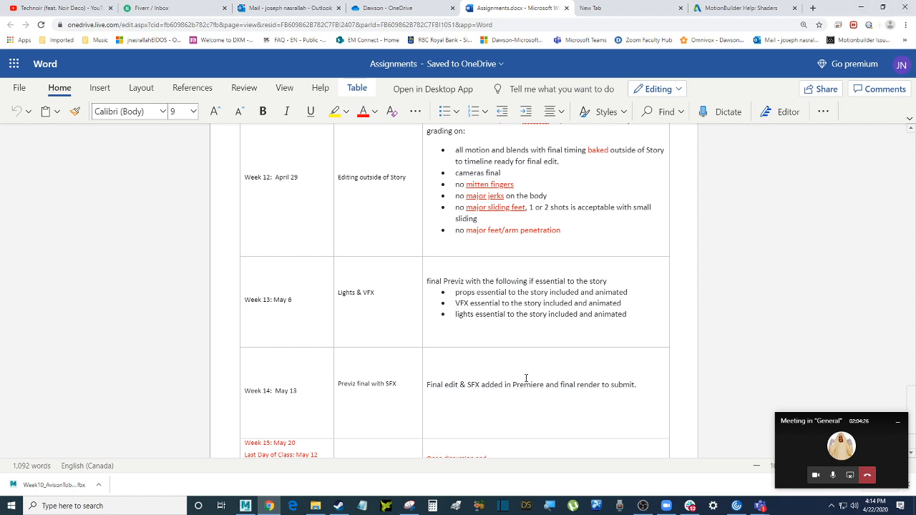
{"action": "scroll", "coordinate": [359, 354], "scroll_direction": "down", "scroll_amount": 1}
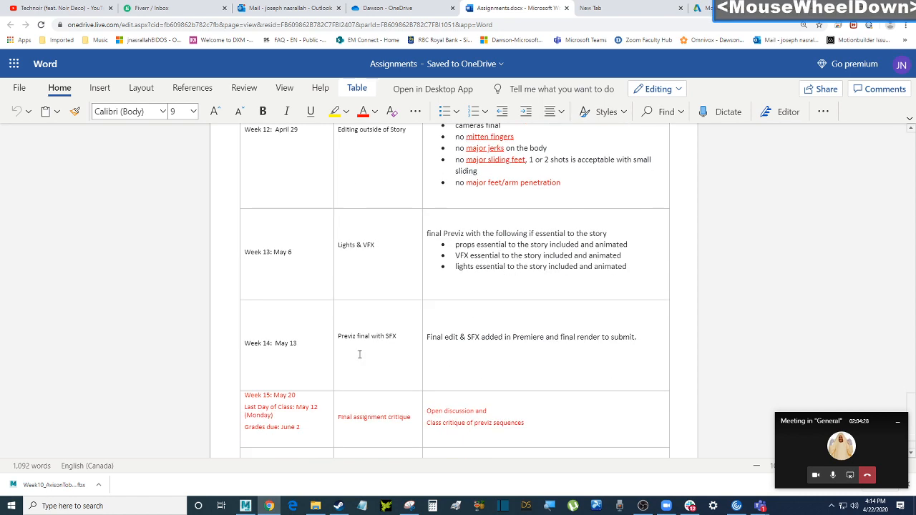
{"action": "scroll", "coordinate": [437, 362], "scroll_direction": "up", "scroll_amount": 1}
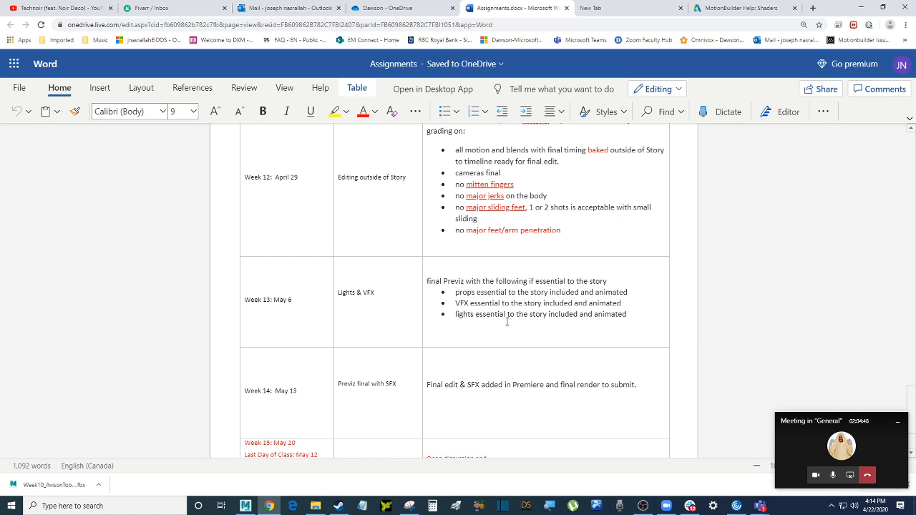
{"action": "scroll", "coordinate": [498, 349], "scroll_direction": "up", "scroll_amount": 1}
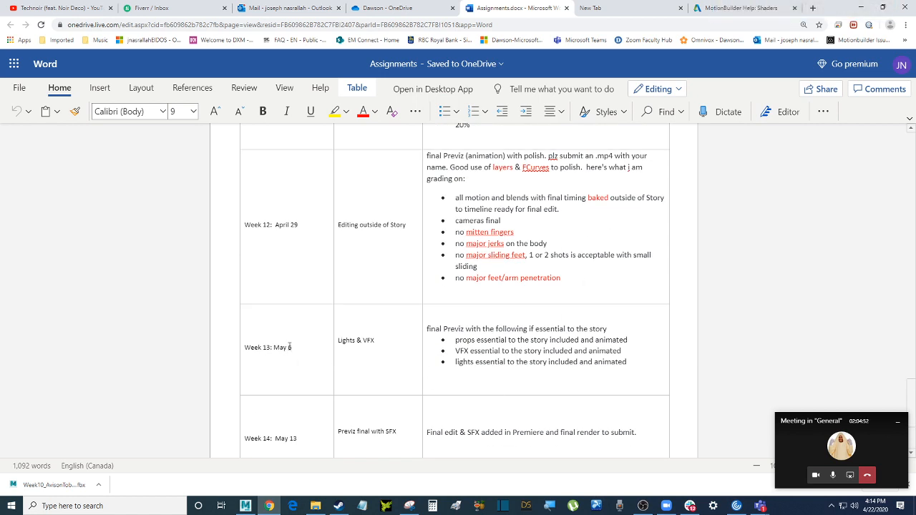
{"action": "scroll", "coordinate": [459, 354], "scroll_direction": "down", "scroll_amount": 1}
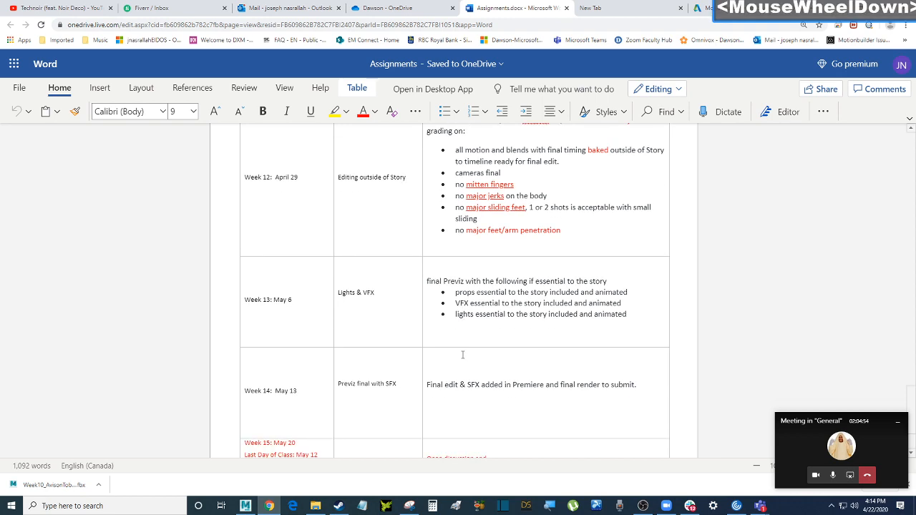
{"action": "scroll", "coordinate": [462, 354], "scroll_direction": "up", "scroll_amount": 1}
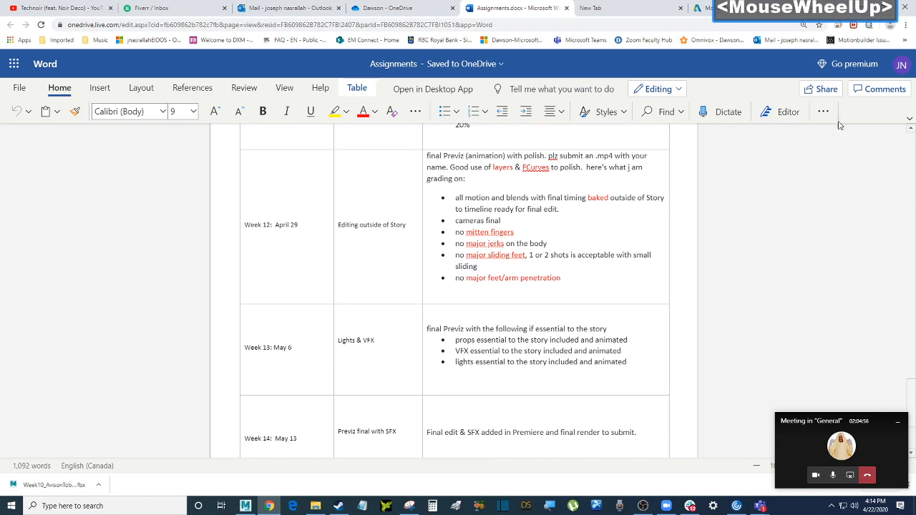
{"action": "left_click", "coordinate": [861, 7]}
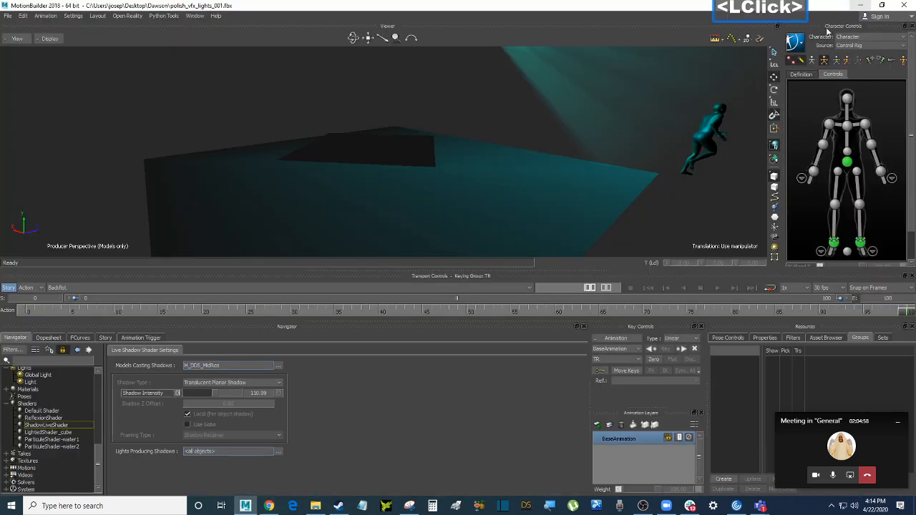
{"action": "left_click", "coordinate": [8, 15]}
{"action": "left_click", "coordinate": [241, 87]}
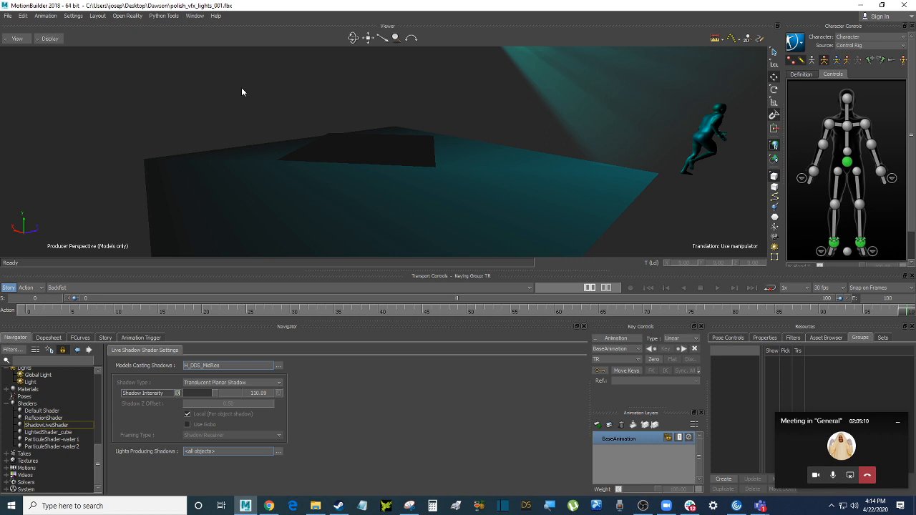
Restore the 'Meeting in General' Teams window and scroll its list of 21 participants
{"action": "left_click", "coordinate": [839, 457]}
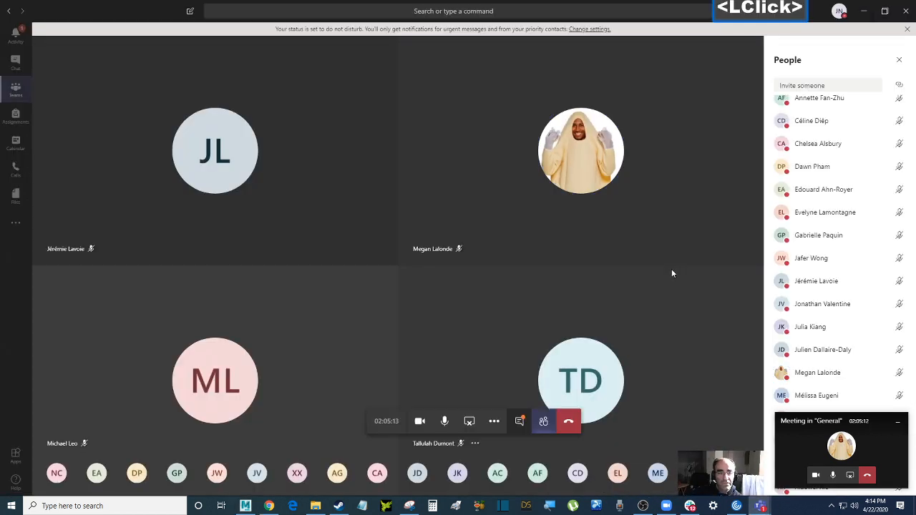
{"action": "scroll", "coordinate": [854, 290], "scroll_direction": "down", "scroll_amount": 3}
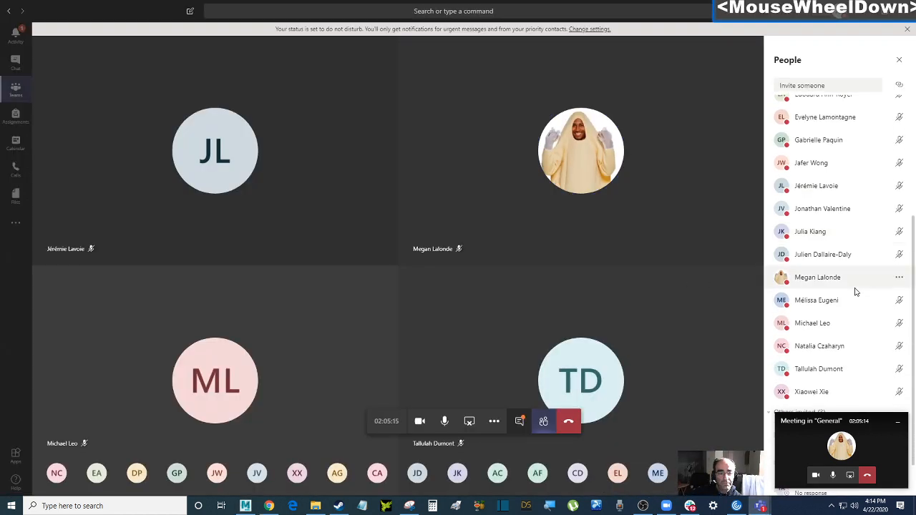
{"action": "scroll", "coordinate": [855, 291], "scroll_direction": "down", "scroll_amount": 2}
{"action": "scroll", "coordinate": [854, 290], "scroll_direction": "up", "scroll_amount": 8}
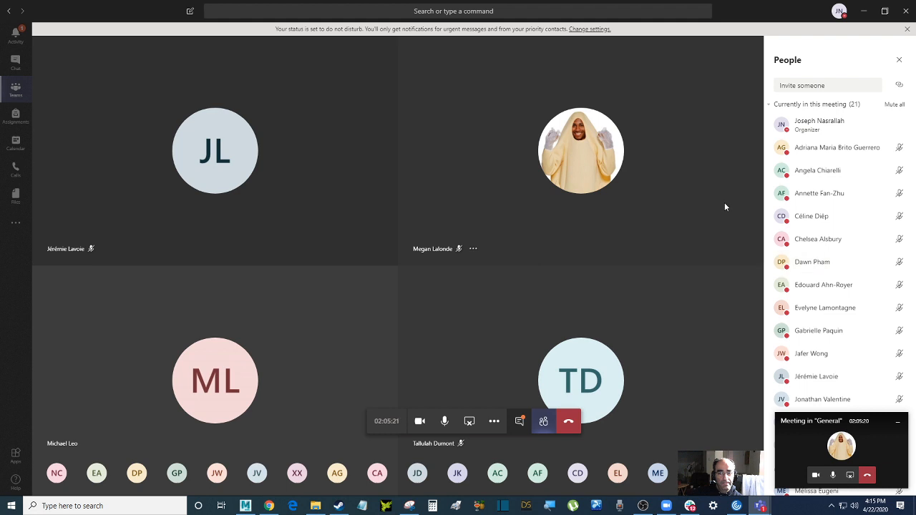
{"action": "scroll", "coordinate": [825, 229], "scroll_direction": "up", "scroll_amount": 2}
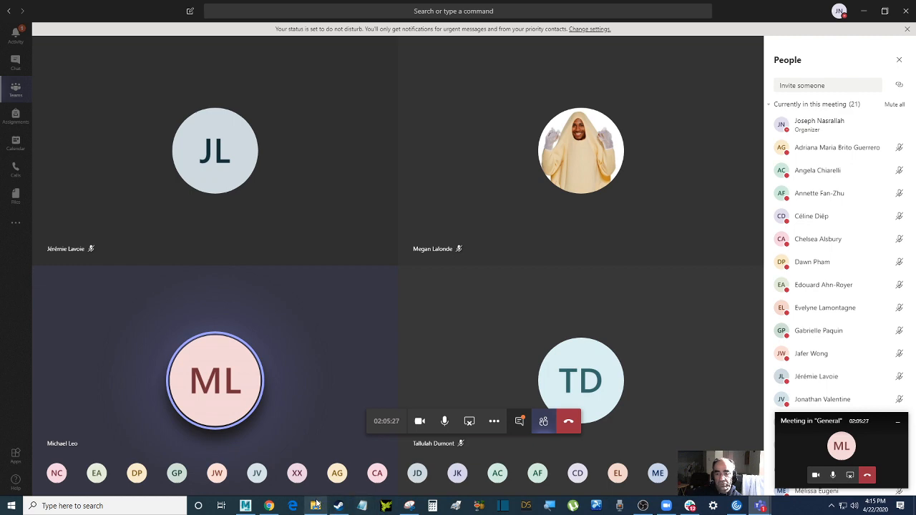
{"action": "left_click", "coordinate": [274, 506]}
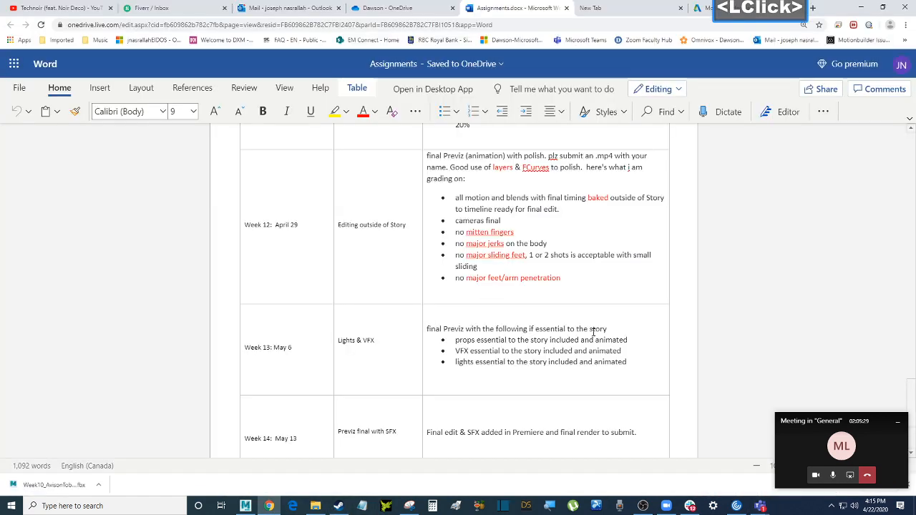
{"action": "scroll", "coordinate": [430, 315], "scroll_direction": "up", "scroll_amount": 1}
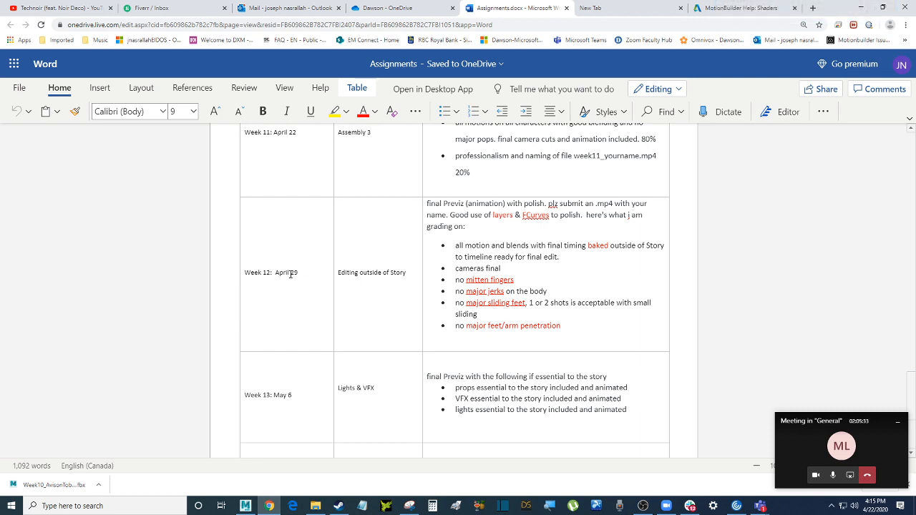
{"action": "scroll", "coordinate": [312, 276], "scroll_direction": "down", "scroll_amount": 3}
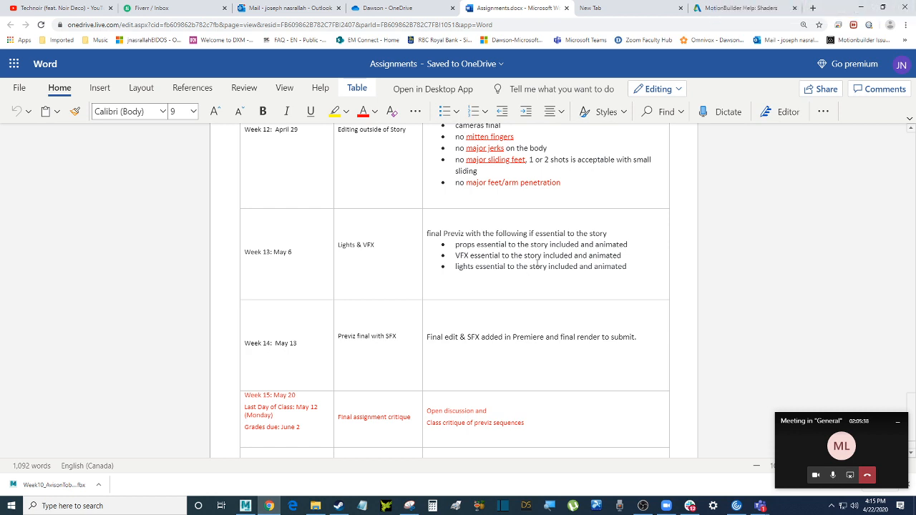
{"action": "scroll", "coordinate": [302, 304], "scroll_direction": "up", "scroll_amount": 1}
{"action": "left_click", "coordinate": [293, 299]}
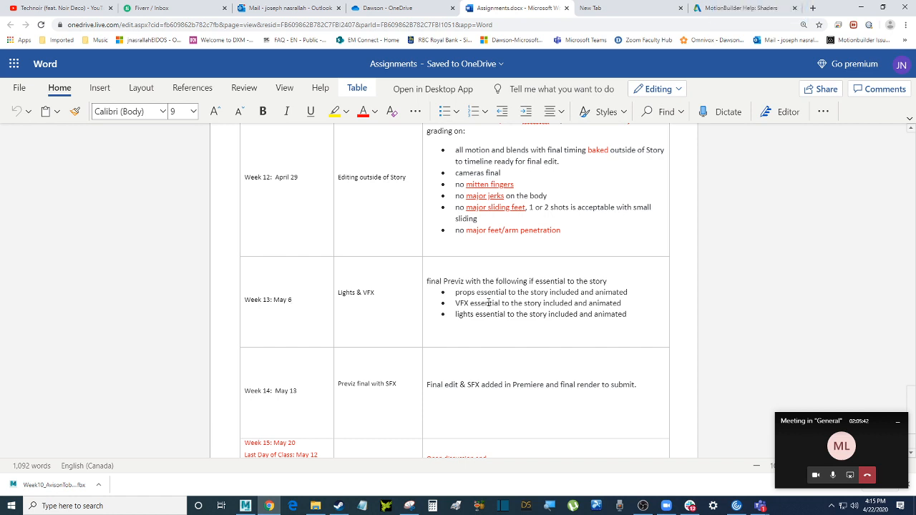
{"action": "left_click", "coordinate": [848, 448]}
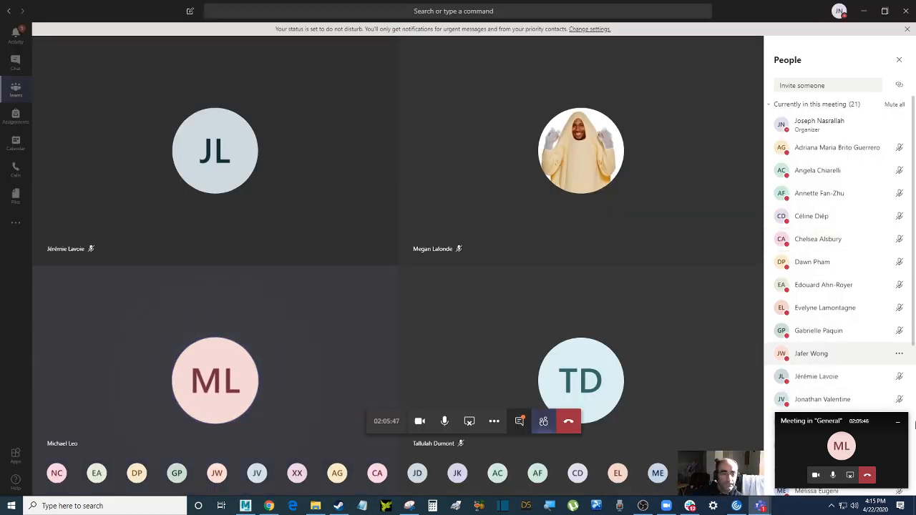
Minimize the floating Teams meeting mini window and look through the People list
{"action": "left_click", "coordinate": [897, 422]}
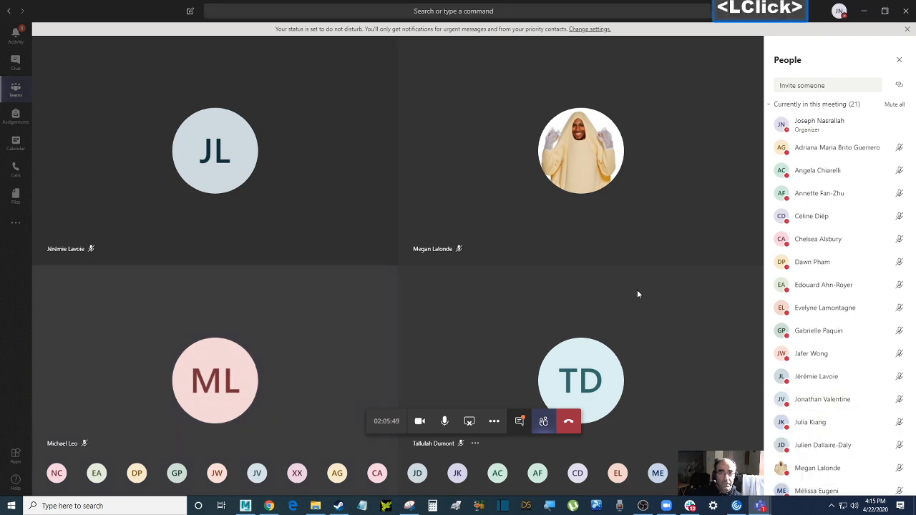
{"action": "scroll", "coordinate": [830, 336], "scroll_direction": "down", "scroll_amount": 4}
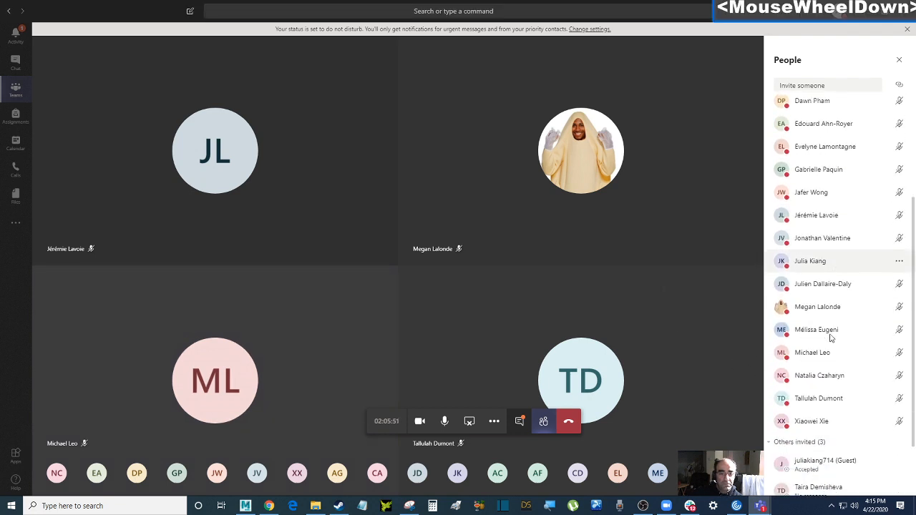
{"action": "scroll", "coordinate": [830, 338], "scroll_direction": "down", "scroll_amount": 1}
{"action": "scroll", "coordinate": [830, 337], "scroll_direction": "up", "scroll_amount": 3}
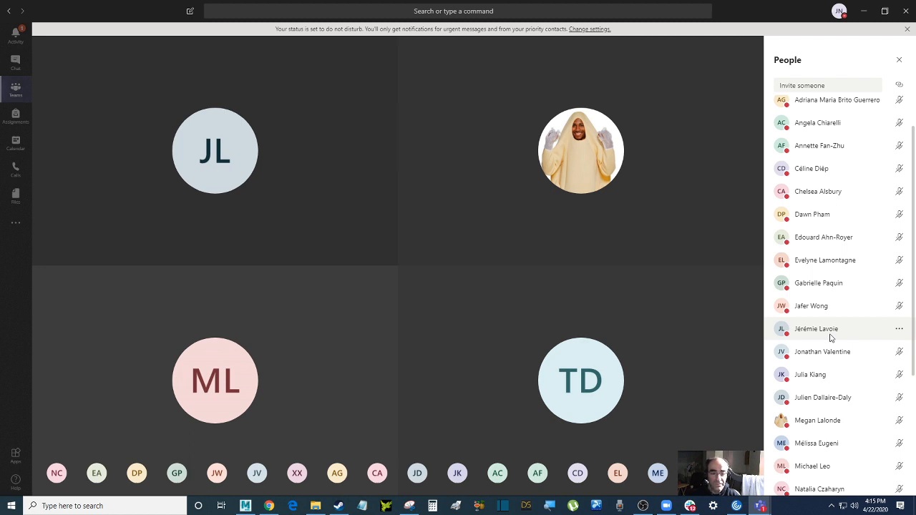
{"action": "scroll", "coordinate": [827, 334], "scroll_direction": "down", "scroll_amount": 2}
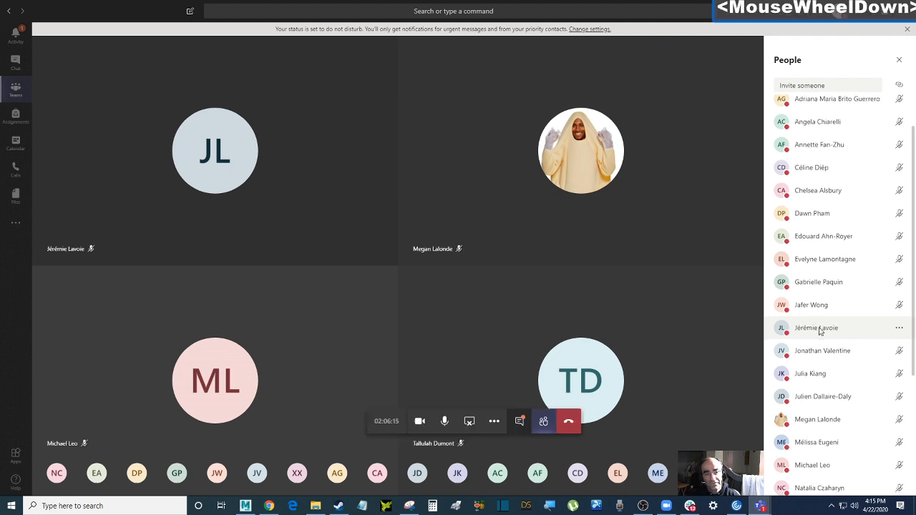
{"action": "scroll", "coordinate": [820, 330], "scroll_direction": "up", "scroll_amount": 4}
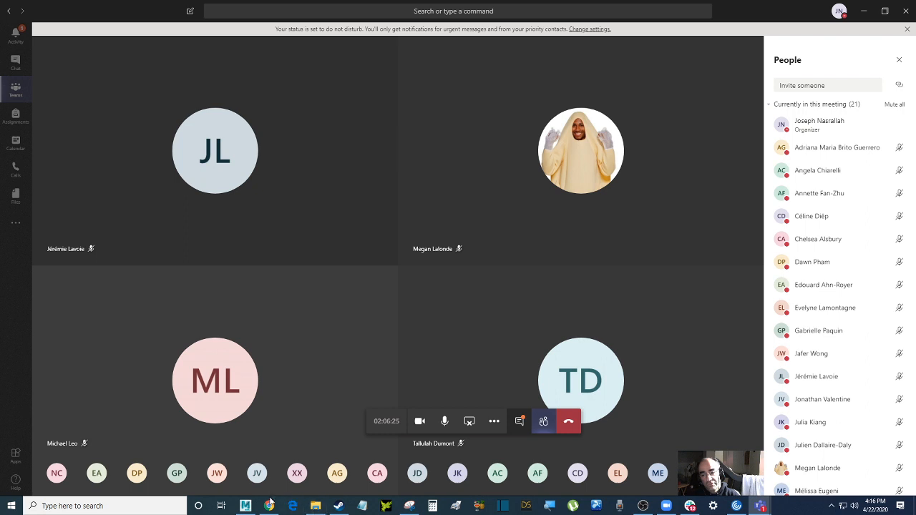
Bring the OBS Studio recording window in front of the Teams meeting
{"action": "mouse_move", "coordinate": [274, 509]}
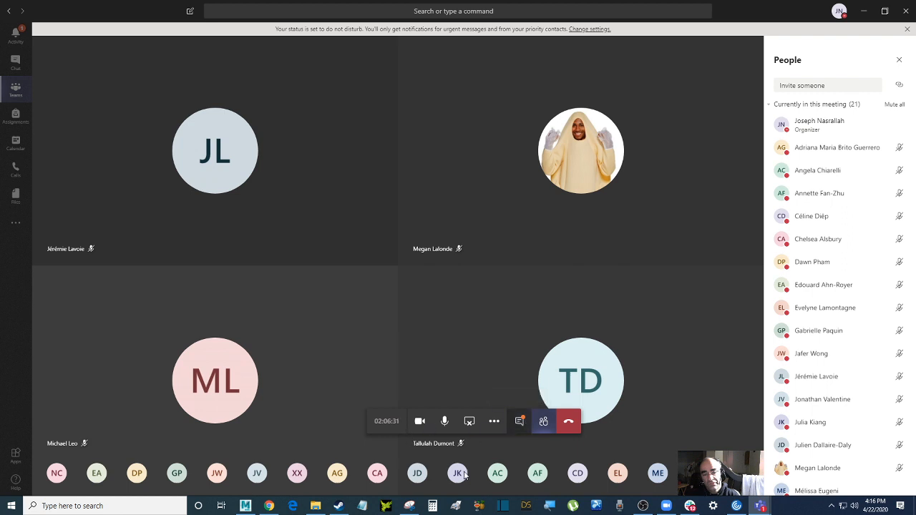
{"action": "mouse_move", "coordinate": [463, 476]}
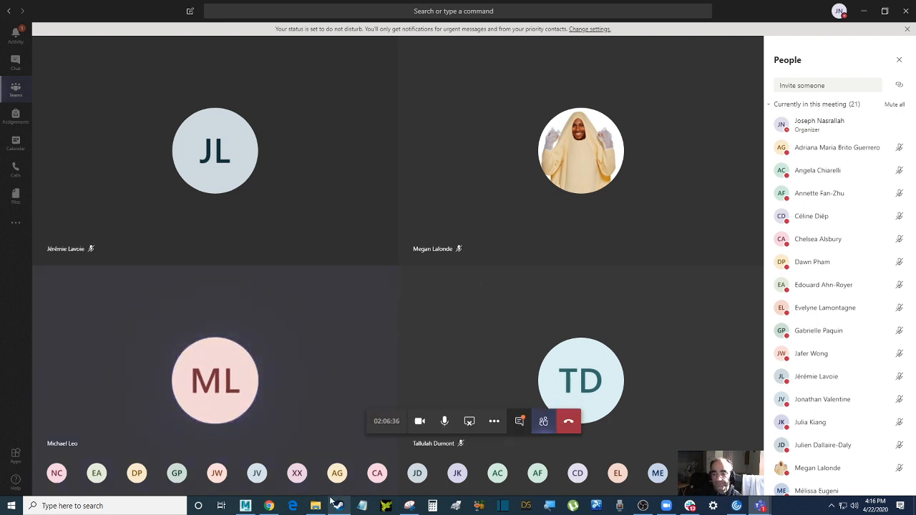
{"action": "mouse_move", "coordinate": [339, 504]}
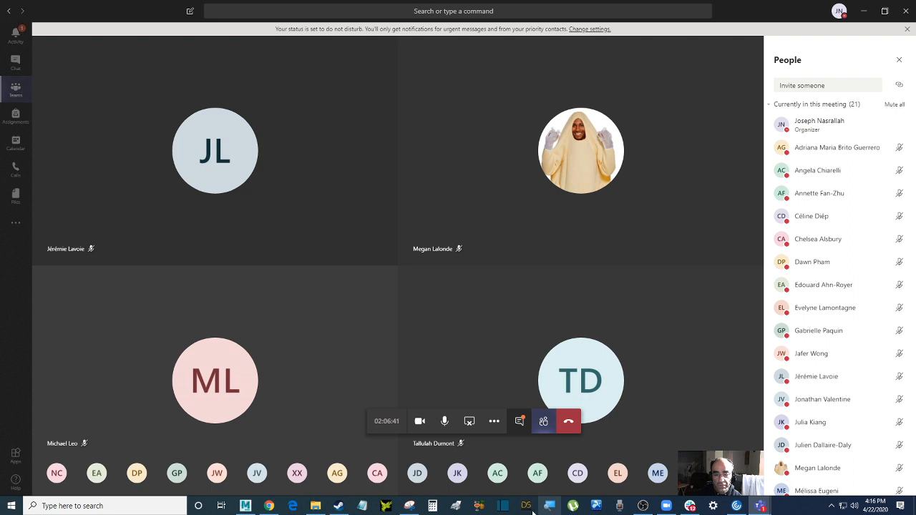
{"action": "left_click", "coordinate": [641, 505]}
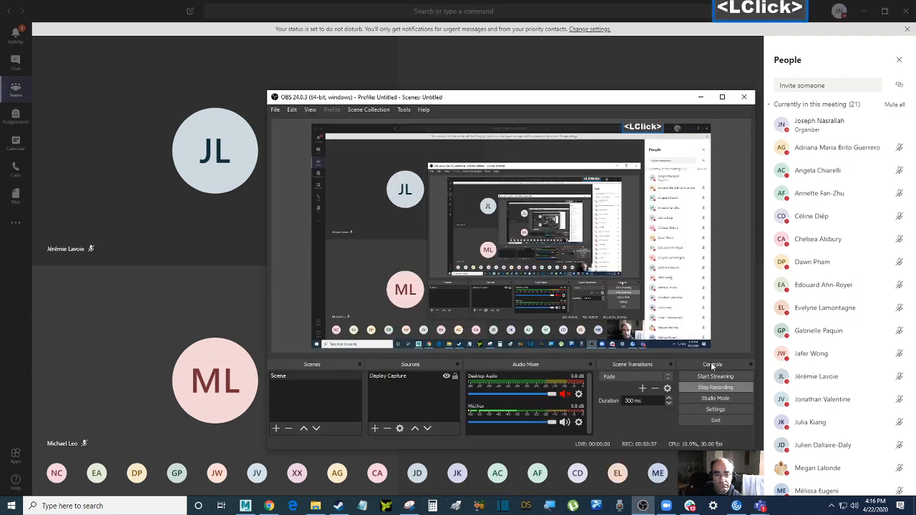